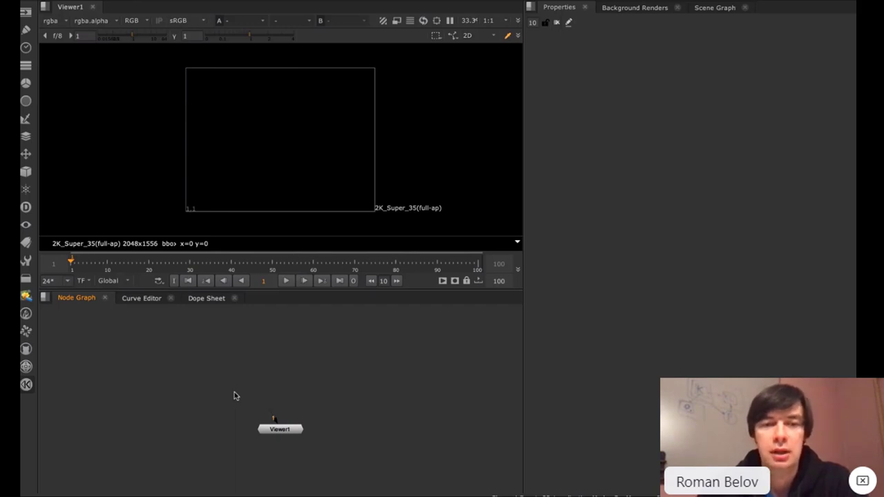
- Add a 3D Camera node to the node graph and space it and the Viewer node apart
key("Tab")
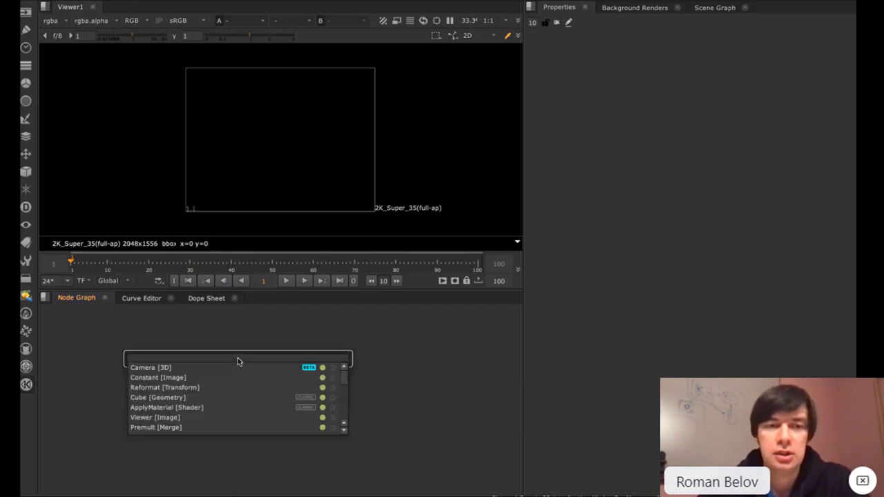
key("Down")
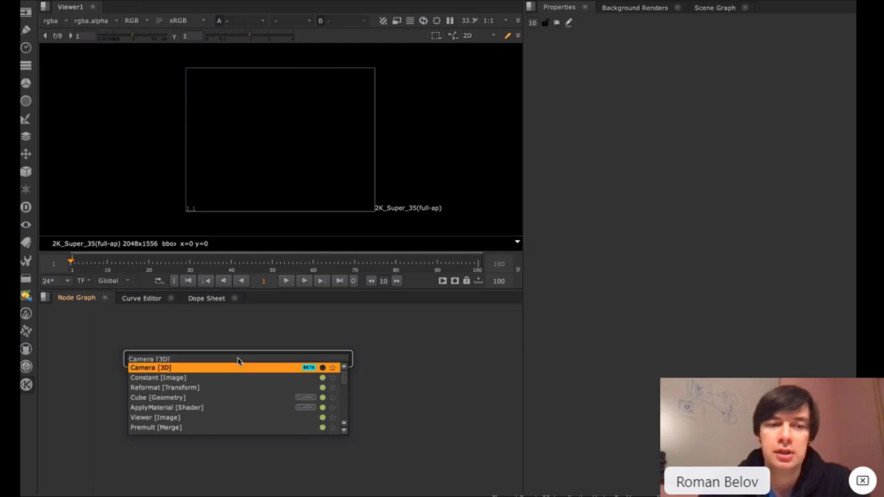
key("Return")
left_click_drag(238, 361, 209, 362)
left_click_drag(279, 434, 281, 466)
left_click(248, 397)
left_click(211, 360)
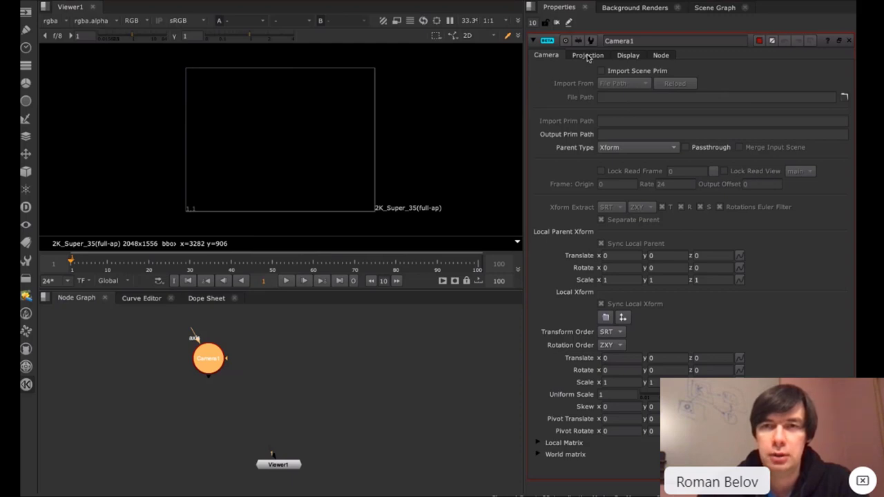
- Set Camera1's horizontal aperture to 36 and its vertical aperture to 24 in the projection settings
left_click(588, 57)
left_click(617, 84)
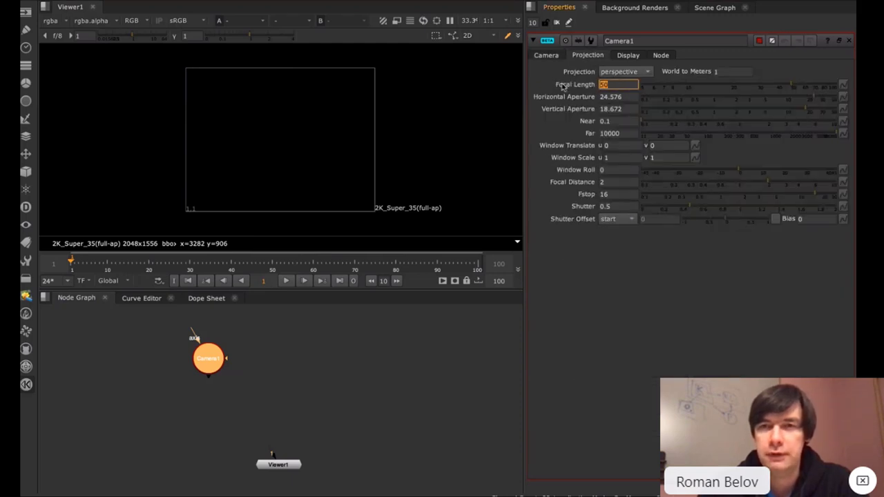
left_click(629, 98)
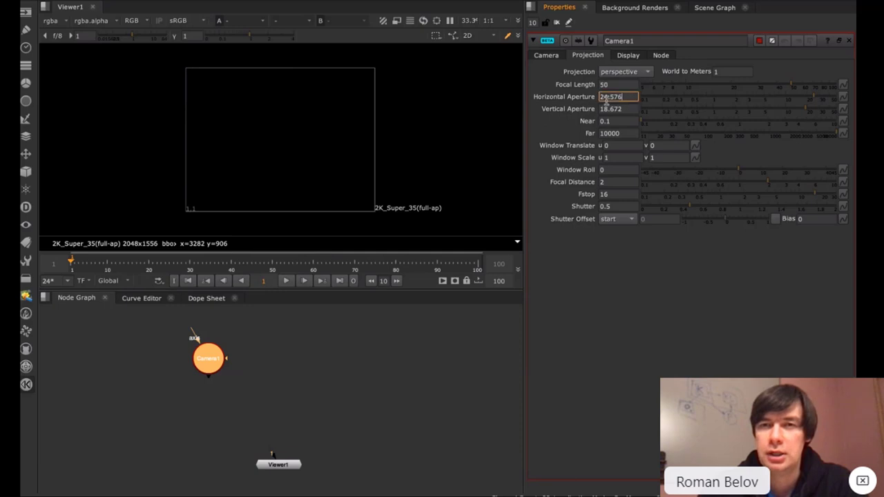
left_click(627, 111)
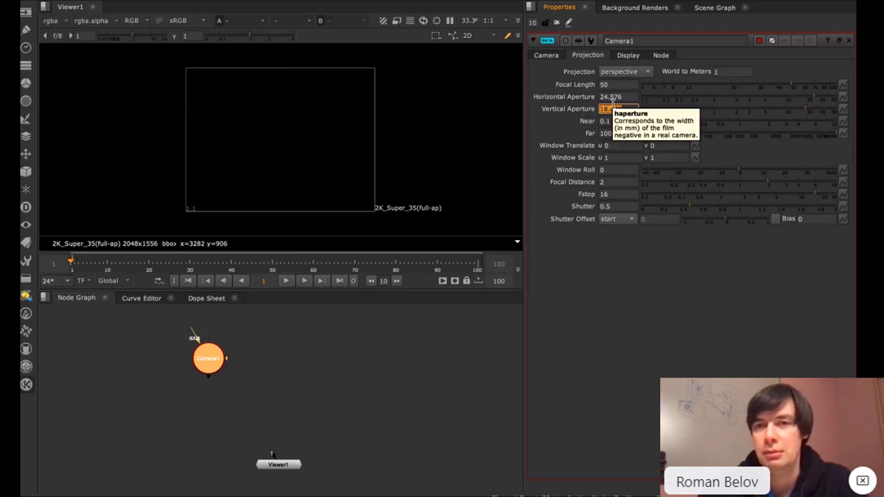
left_click(617, 97)
type("36")
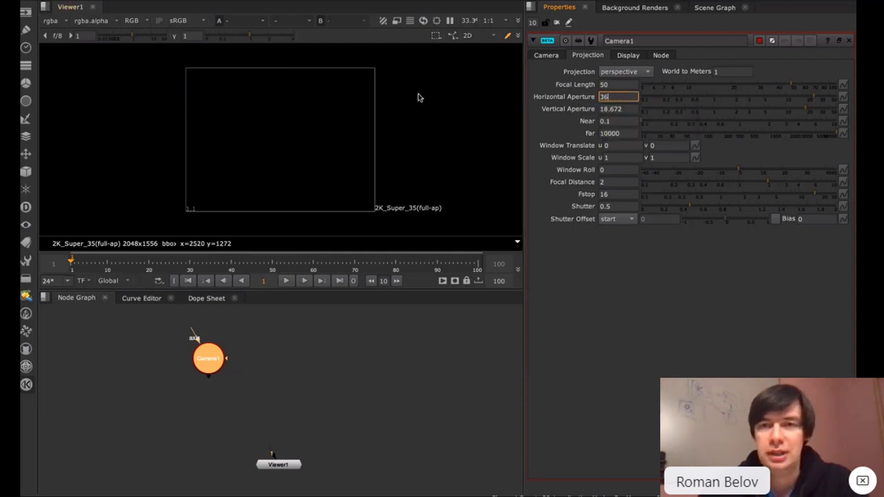
key("Tab")
type("2")
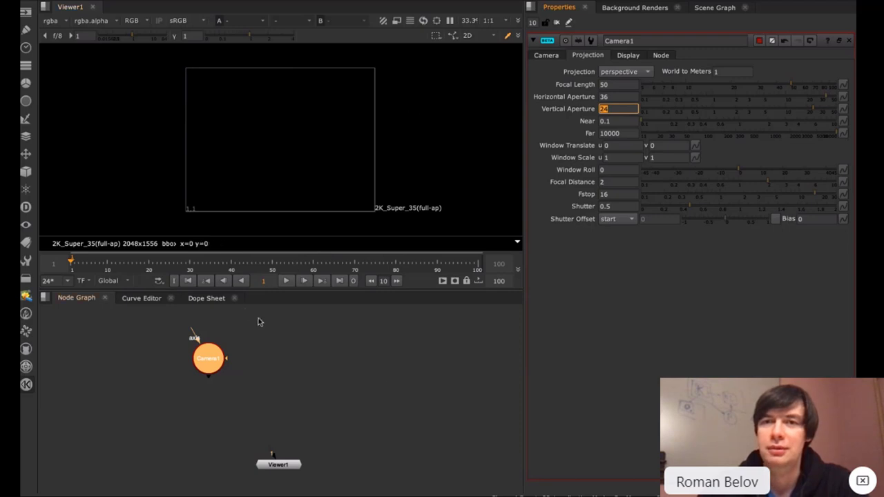
left_click(320, 363)
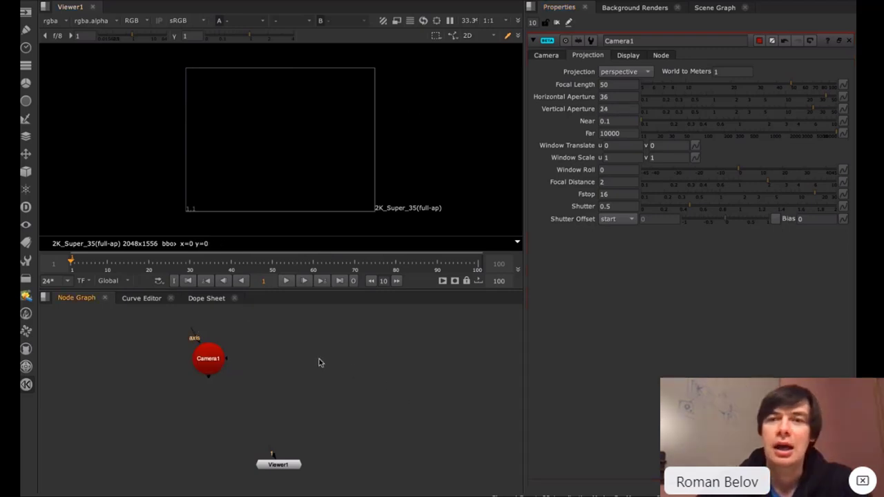
- Add a Cube geometry node beside the camera node
key("Tab")
type("cube")
key("Return")
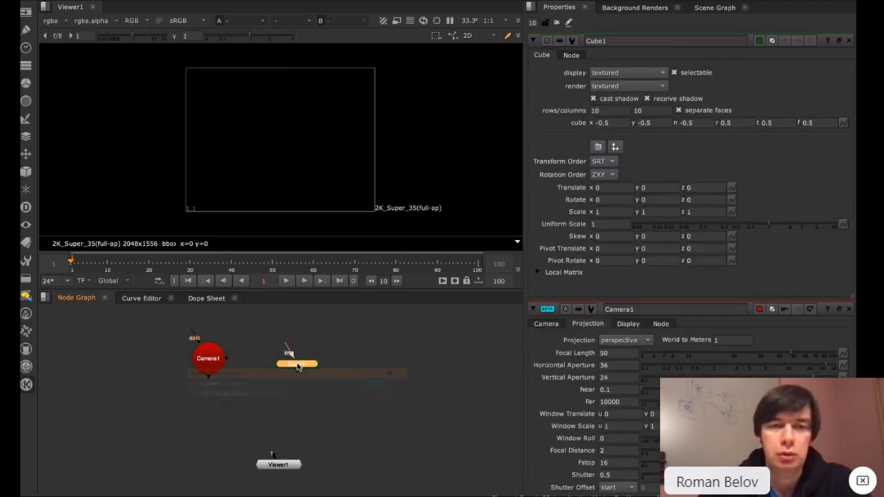
left_click(254, 401)
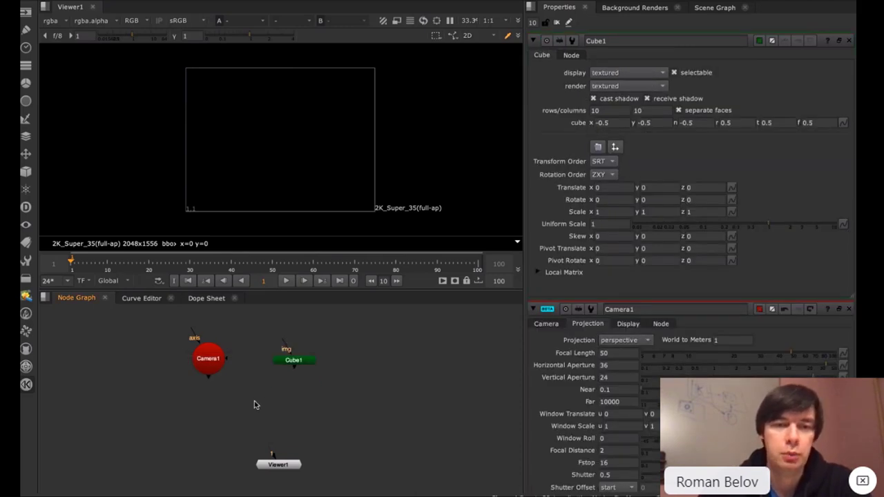
left_click(299, 360)
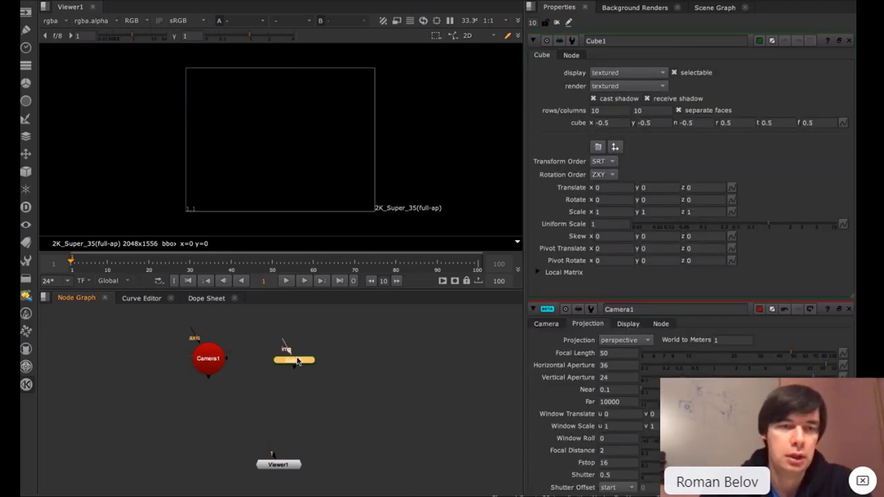
left_click(26, 172)
mouse_move(60, 173)
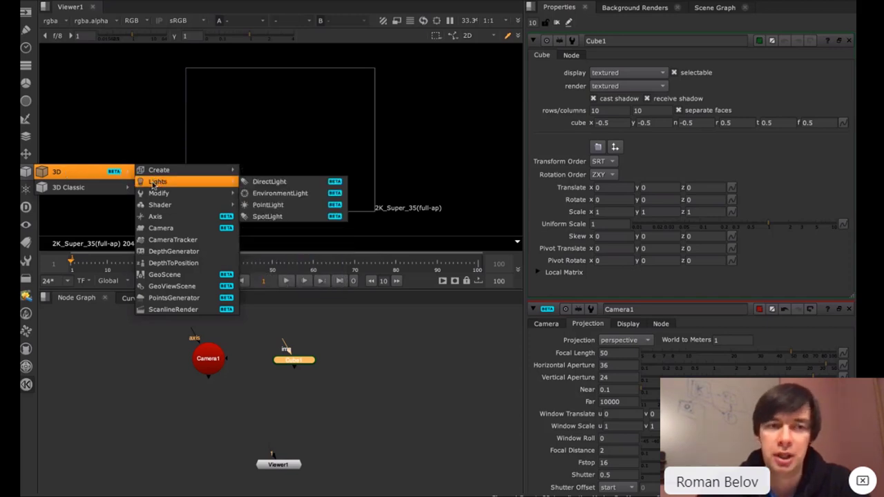
mouse_move(158, 194)
key("Escape")
left_click(25, 387)
mouse_move(71, 397)
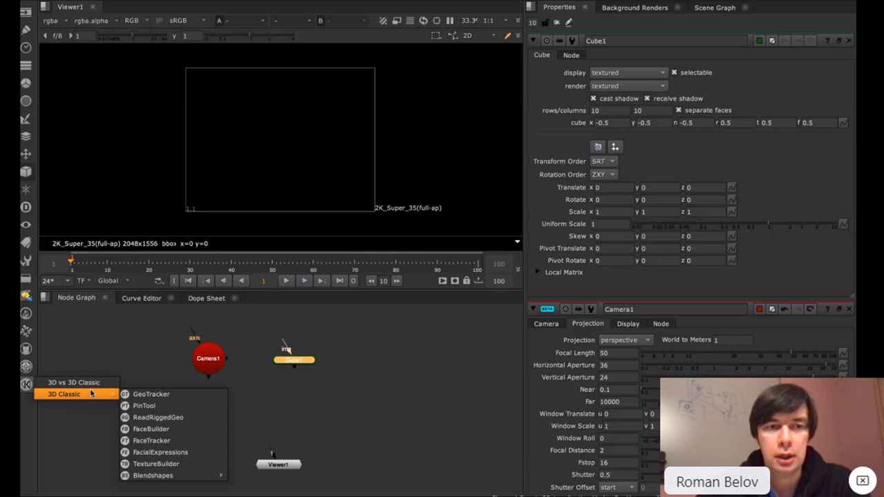
left_click(148, 352)
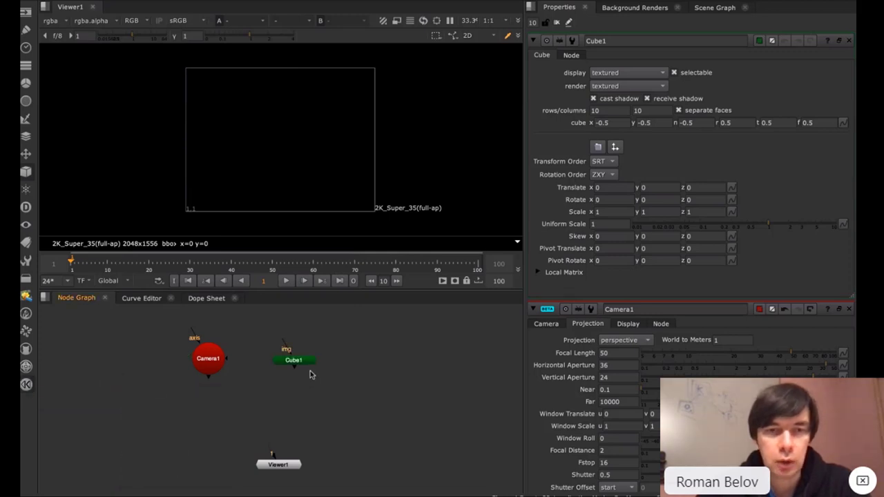
- Delete the cube node and add a 3D Classic Cube in its place beside the camera node
key("Delete")
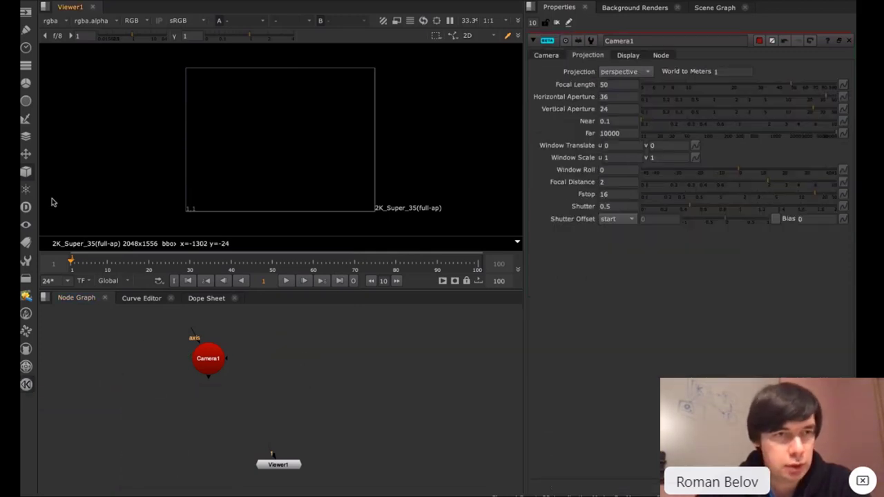
left_click(26, 171)
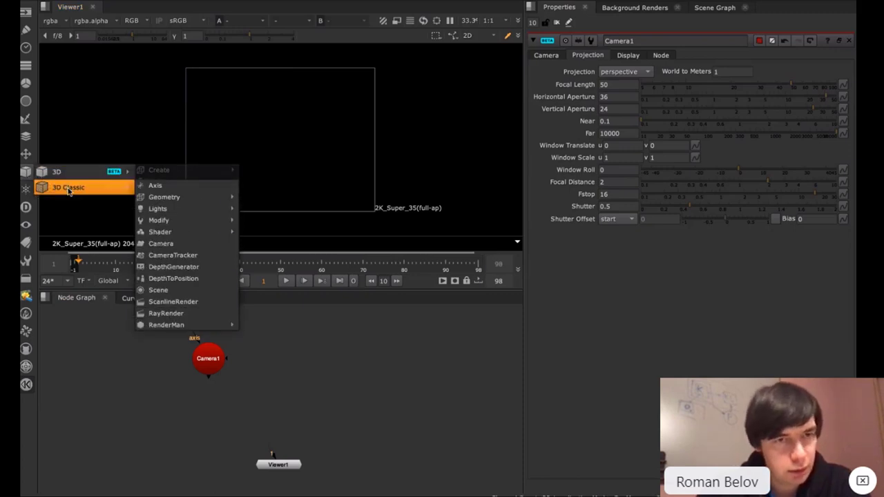
mouse_move(168, 201)
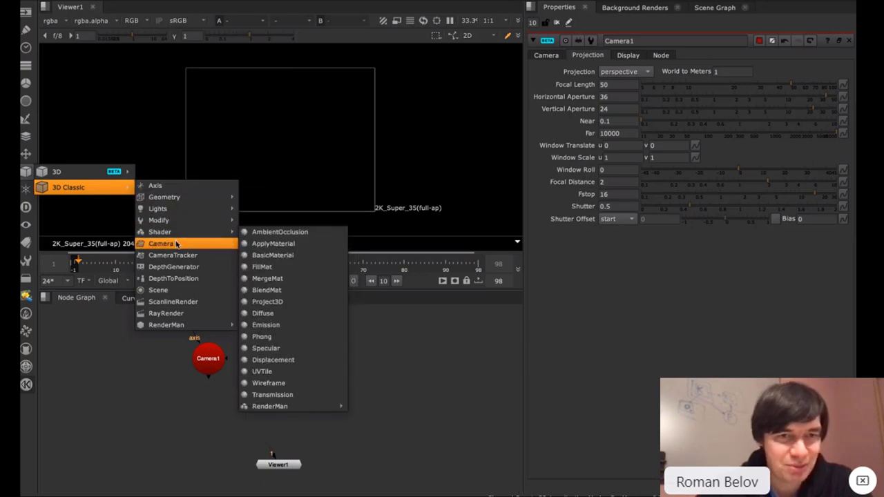
left_click(272, 208)
left_click_drag(304, 357, 284, 360)
left_click(260, 415)
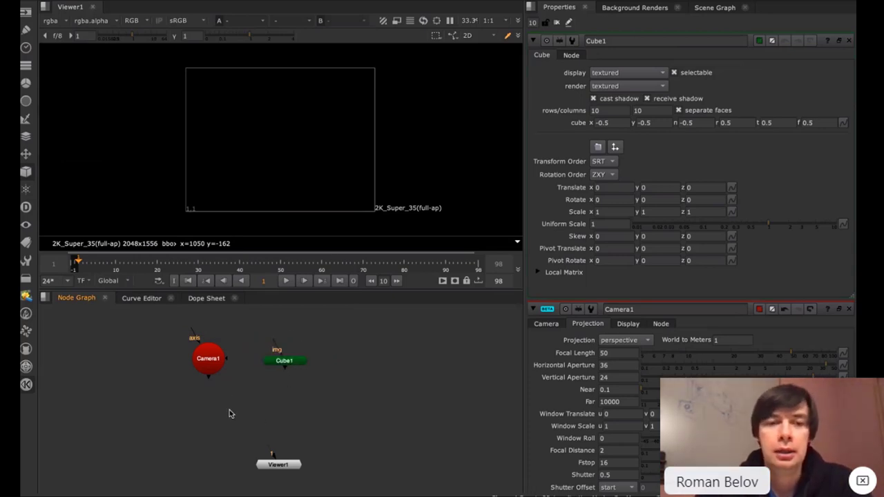
- Switch the viewer to 3D and place Camera1 at about X -1.2, Y 0.91, Z 4.68, with an X rotation of about -10.7
key("Tab")
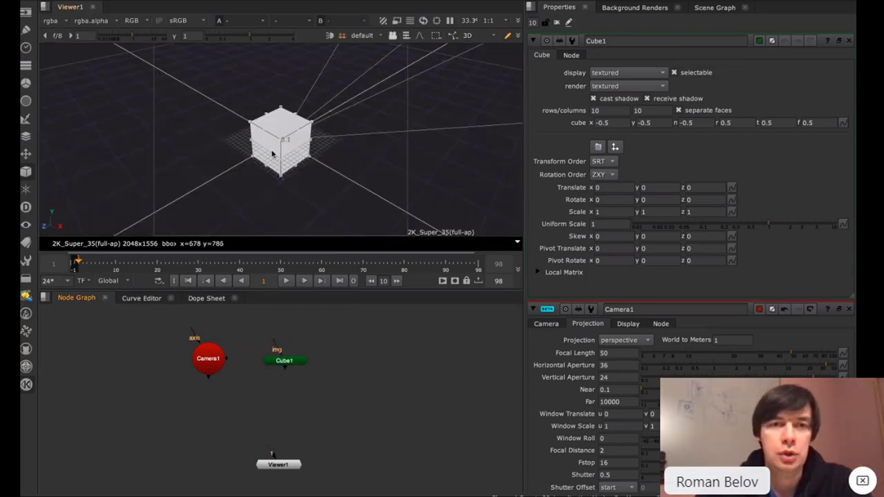
left_click(206, 364)
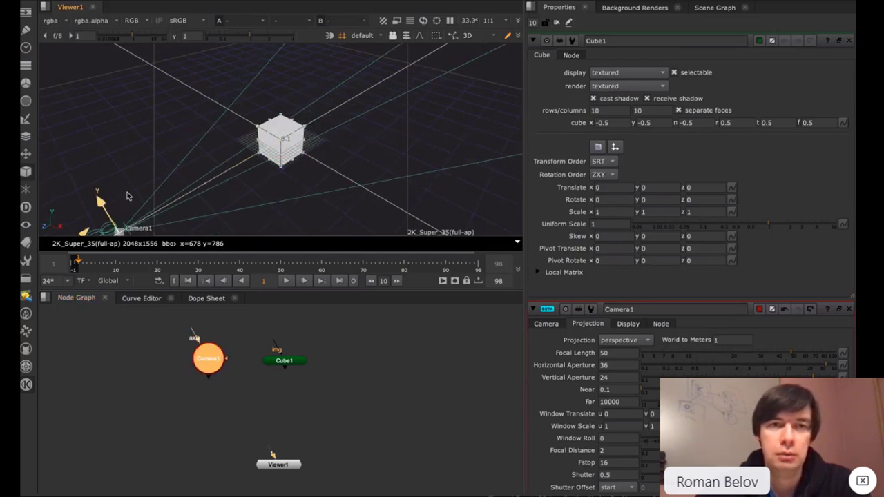
left_click_drag(186, 158, 290, 76, "ctrl")
left_click_drag(242, 199, 156, 96)
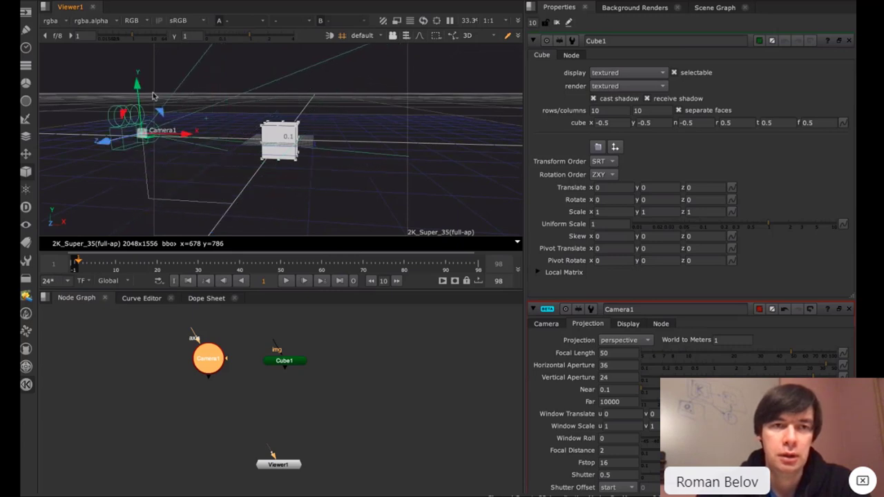
left_click_drag(204, 114, 363, 172, "ctrl")
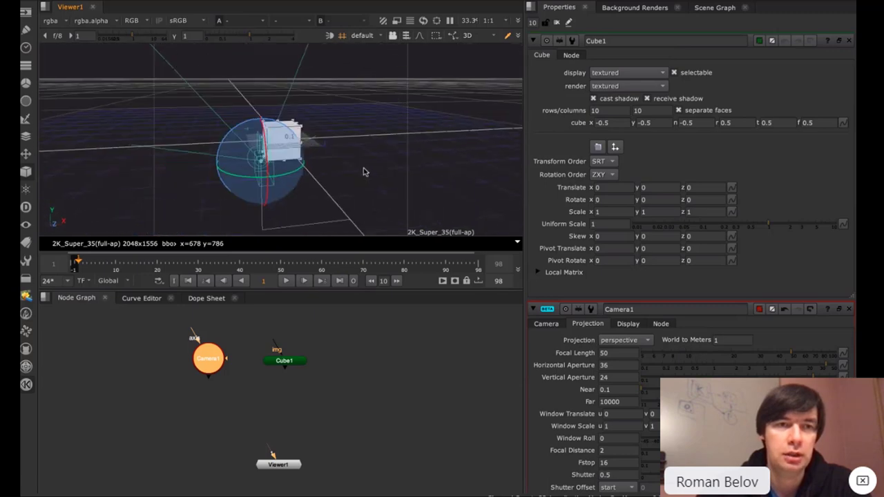
left_click_drag(302, 128, 281, 172, "ctrl")
left_click_drag(145, 178, 141, 178, "ctrl")
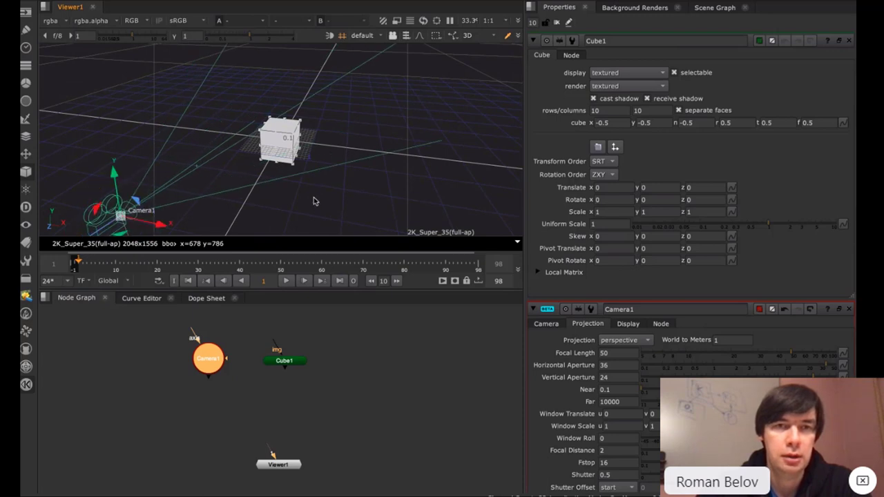
- View the scene through Camera1 and set the camera's local Y rotation to -6
left_click(365, 35)
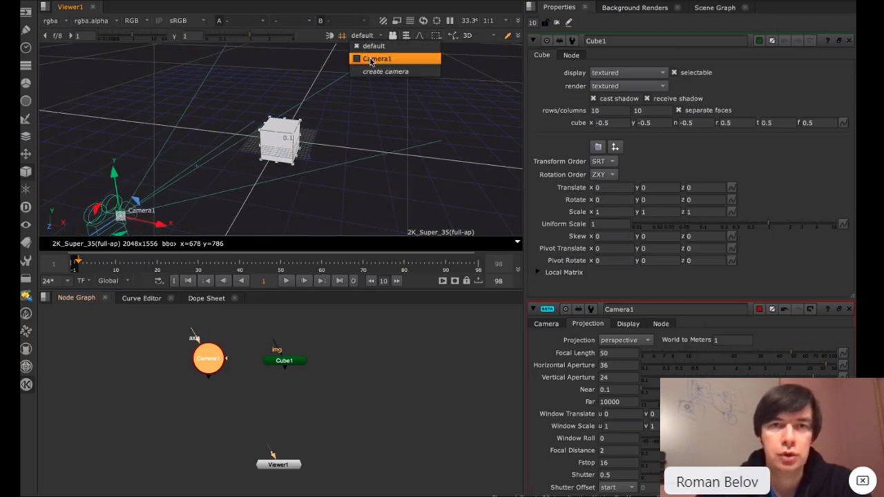
left_click(369, 61)
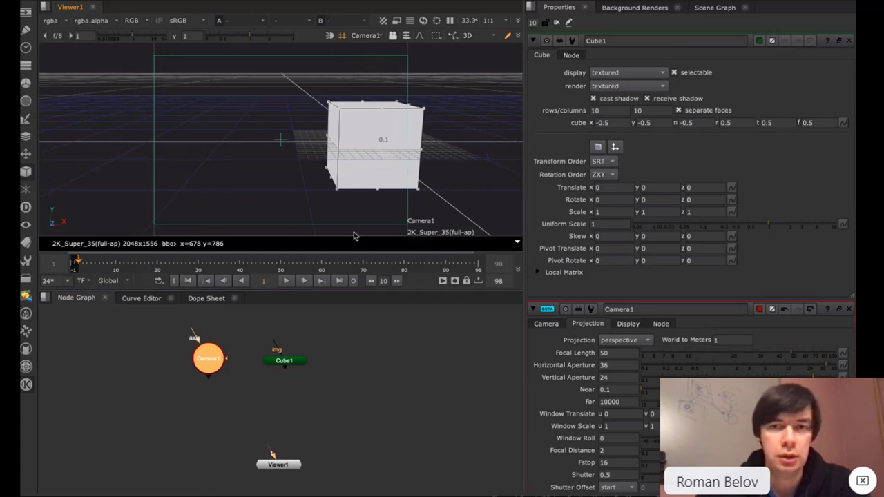
double_click(209, 358)
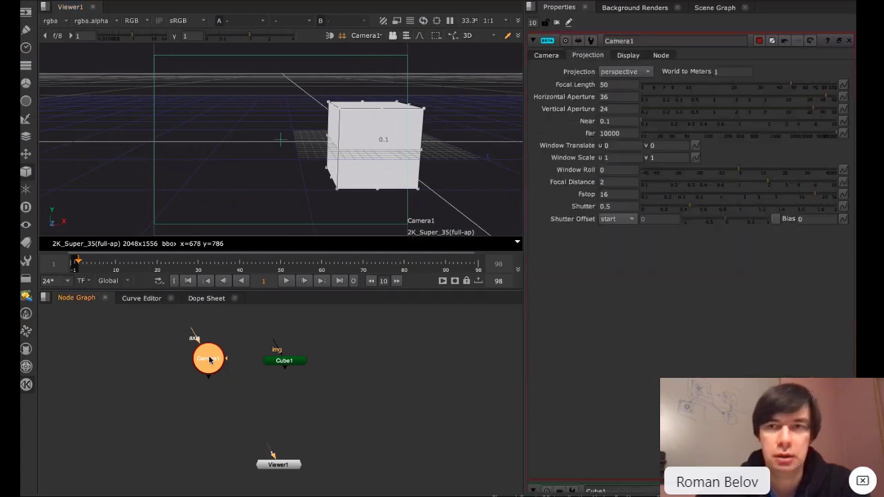
left_click(545, 57)
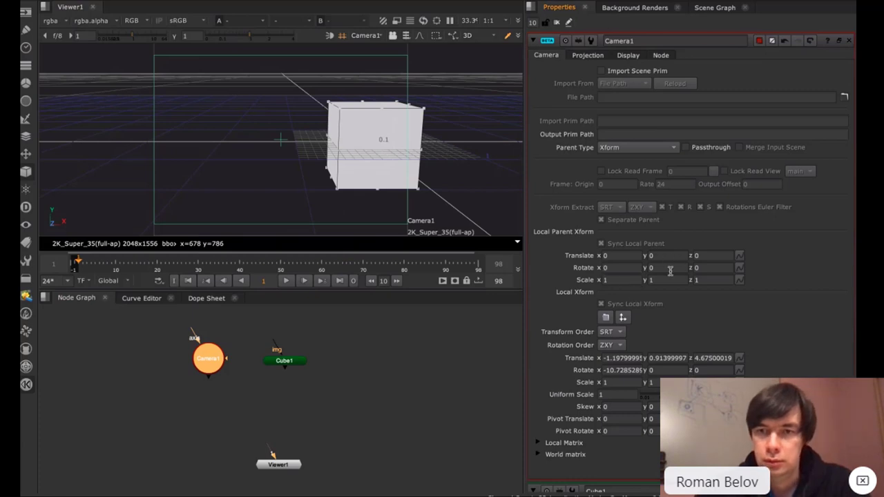
left_click(663, 370)
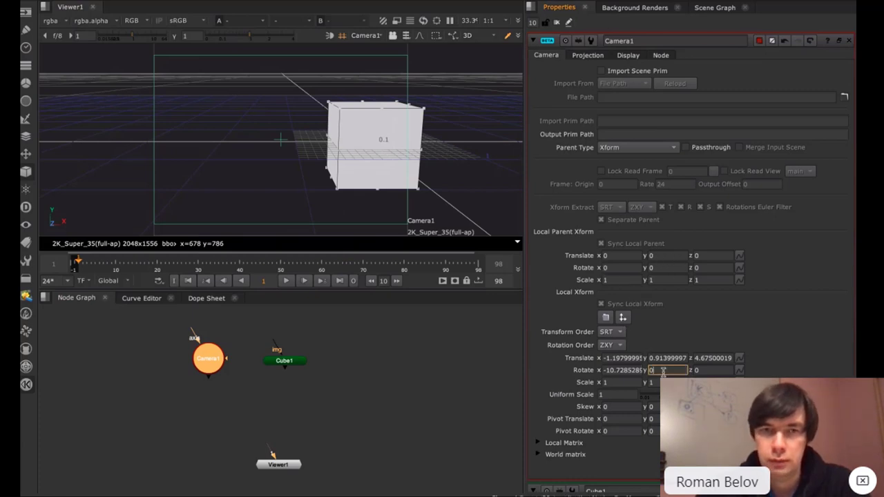
key("Down")
key("Down")
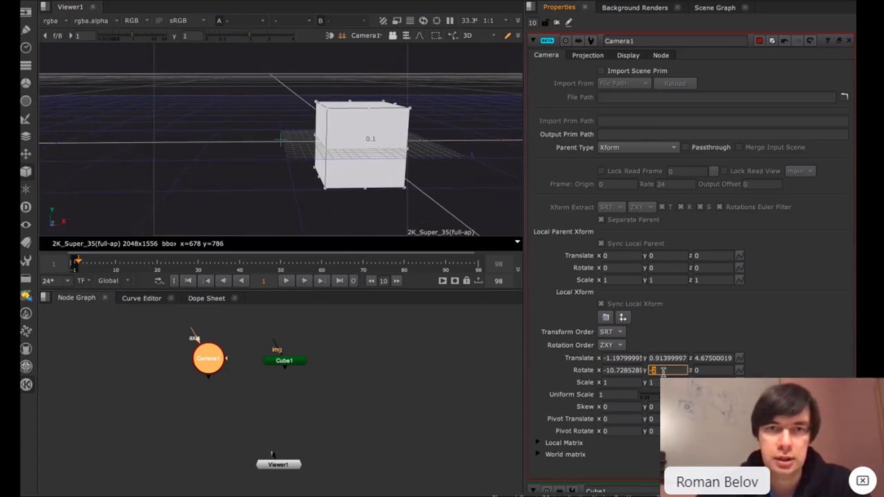
key("Down")
key("Down")
key("Down")
key("Down")
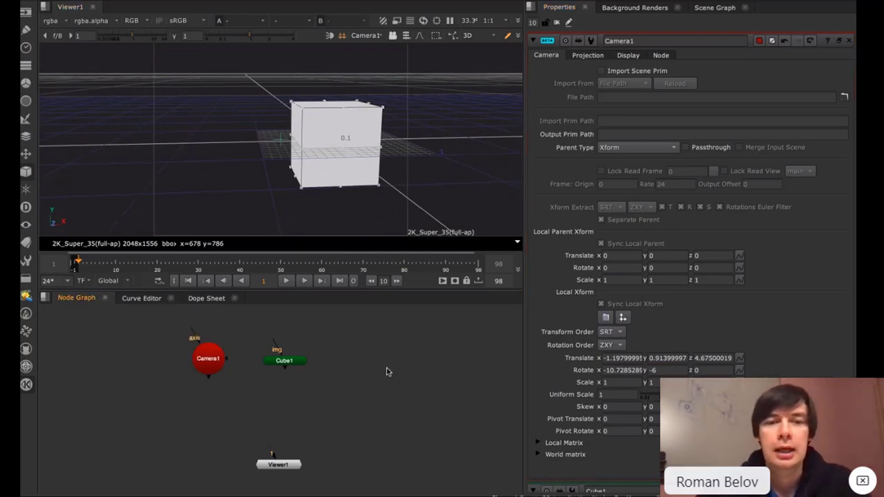
- Add a CheckerBoard node connected to the cube's img input and place it above the cube node
key("Tab")
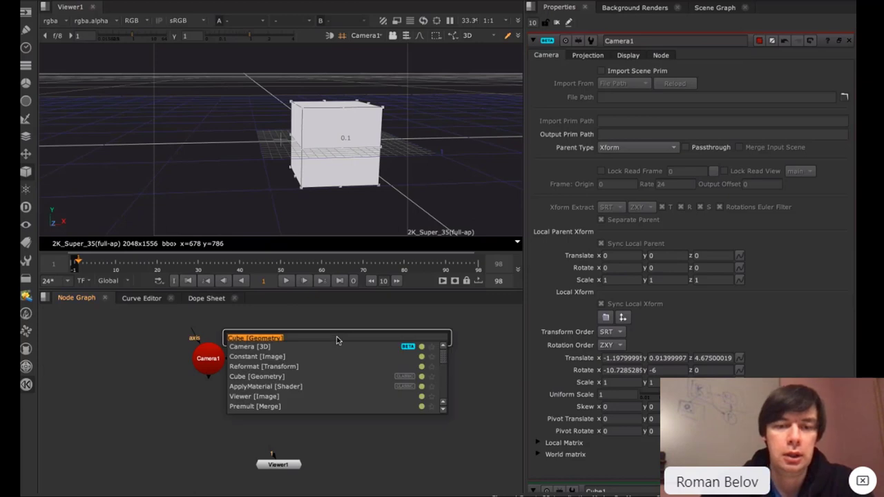
type("check")
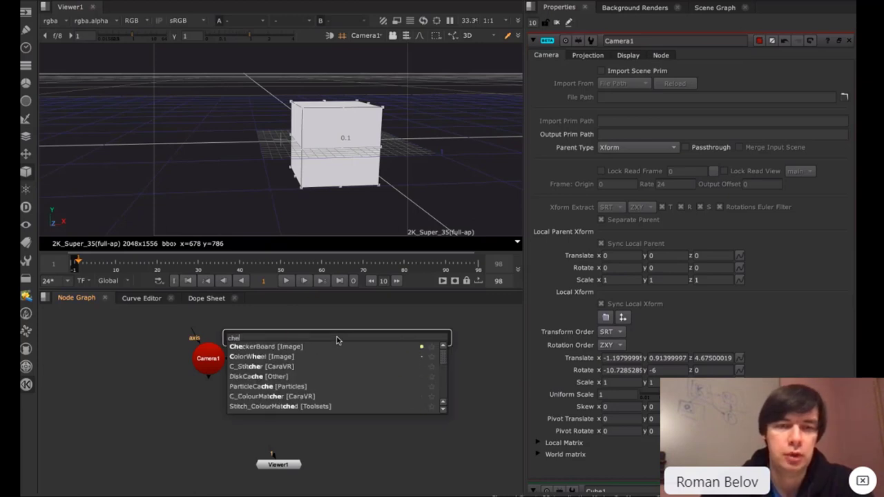
key("Return")
left_click_drag(278, 344, 343, 333)
left_click(389, 354)
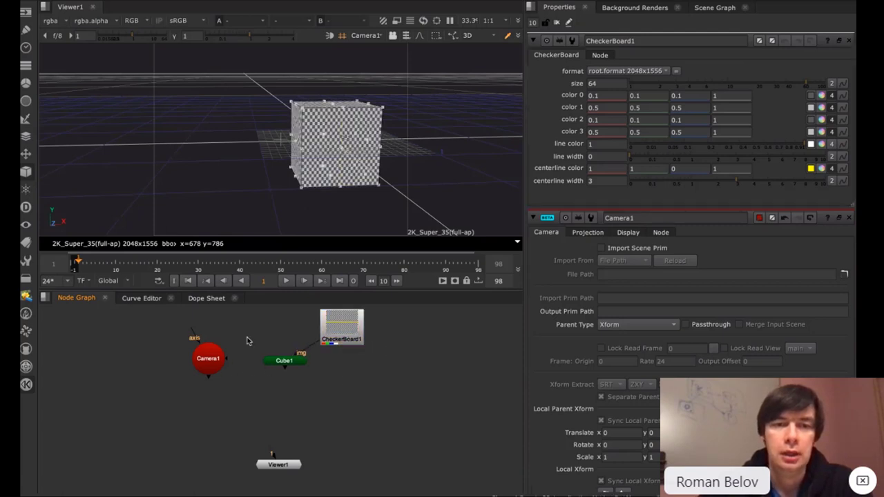
- Add a Constant node between Camera1 and the checkerboard, and move the Cube1 node slightly lower
key("Tab")
type("co")
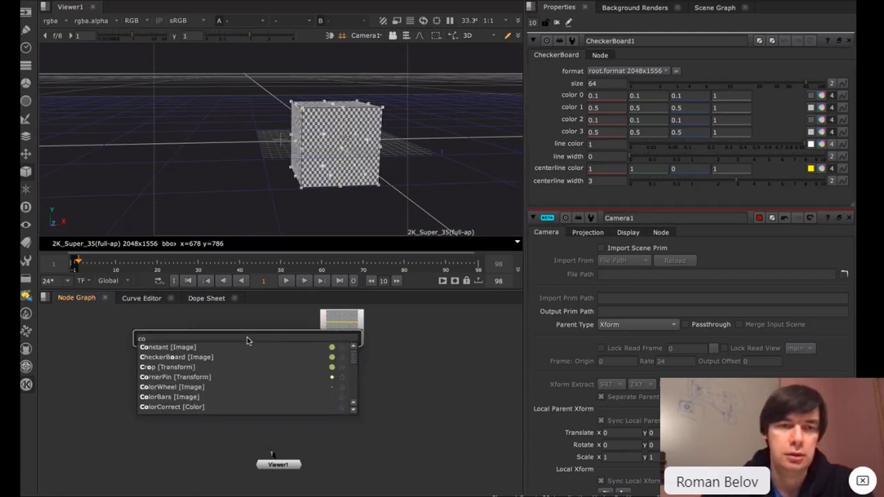
key("Return")
left_click_drag(288, 363, 290, 377)
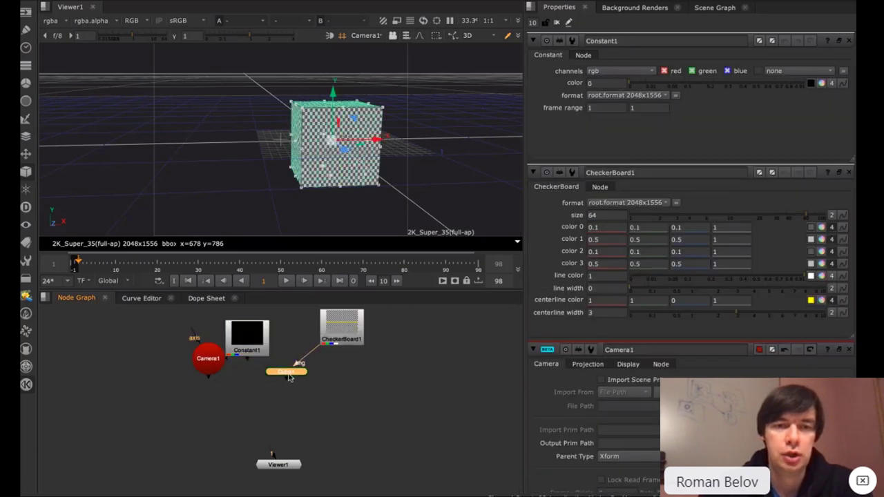
- Add a ScanlineRender2 node below the Constant node and try to connect its object input to Cube1
left_click(254, 398)
key("Tab")
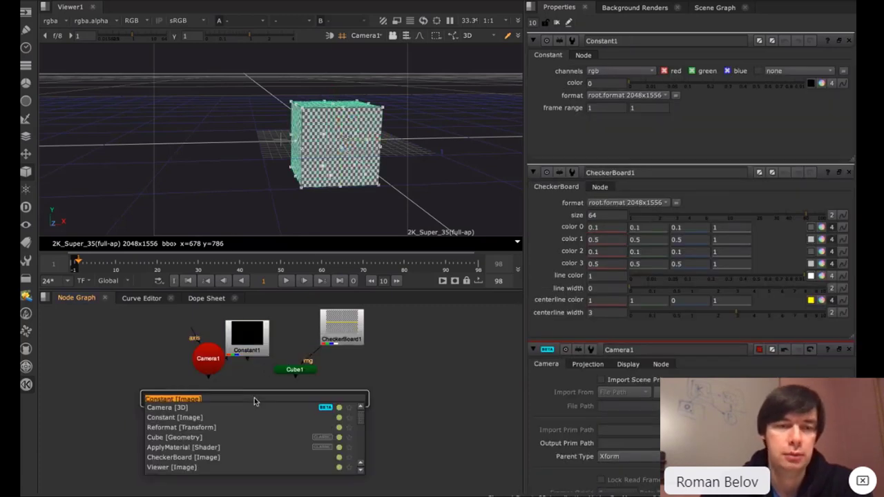
type("sc")
key("Down")
key("Return")
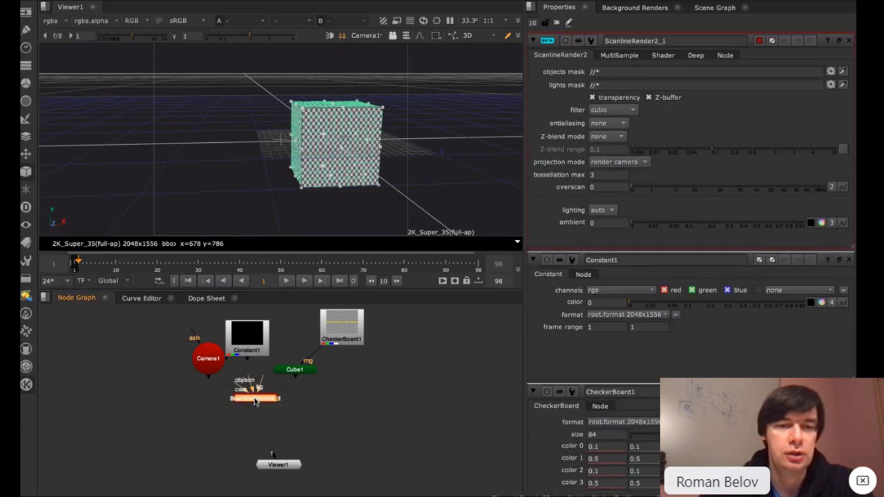
left_click_drag(251, 382, 294, 370)
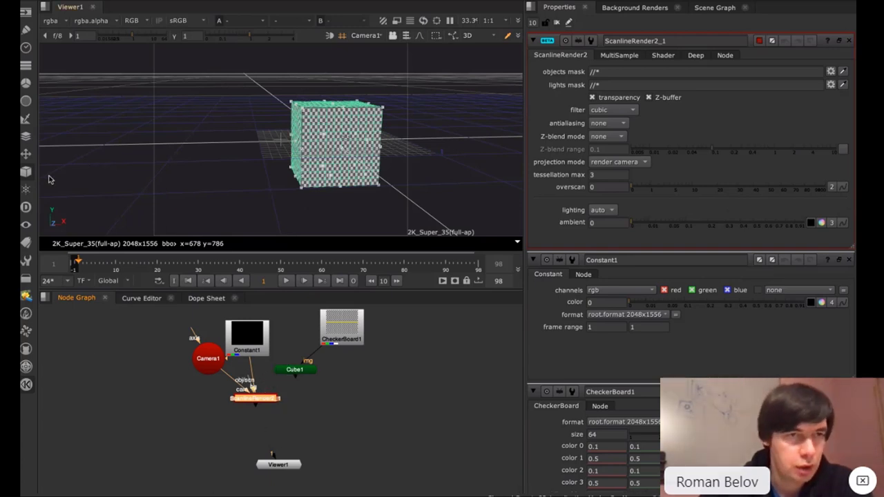
- Replace the ScanlineRender2 node with a 3D Classic ScanlineRender connected to Camera1, Constant1 as background and Cube1 as object
left_click(26, 172)
mouse_move(62, 192)
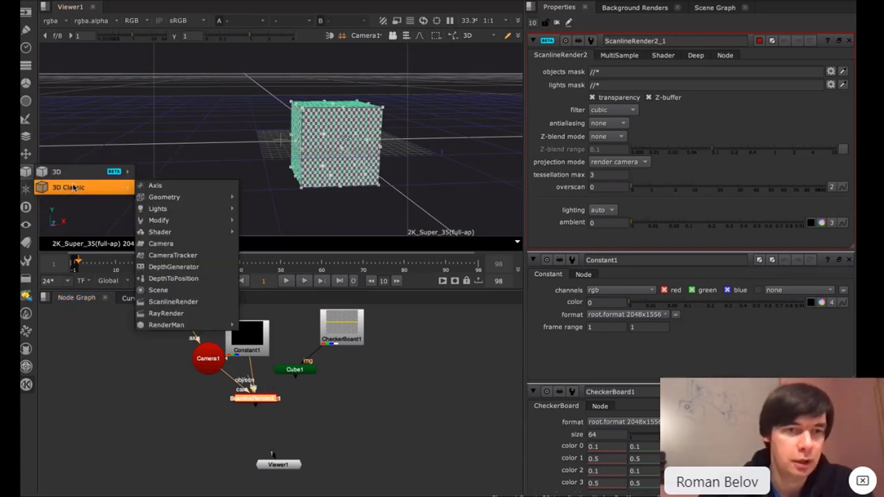
left_click(194, 302)
left_click_drag(266, 400, 174, 416)
left_click_drag(232, 403, 247, 346)
left_click_drag(224, 373, 273, 393)
left_click_drag(200, 369, 189, 349)
left_click_drag(241, 395, 185, 368)
left_click_drag(253, 394, 290, 377)
left_click(171, 407)
key("Delete")
- Switch the viewer to 2D showing ScanlineRender1's output and close all open node properties
key("Tab")
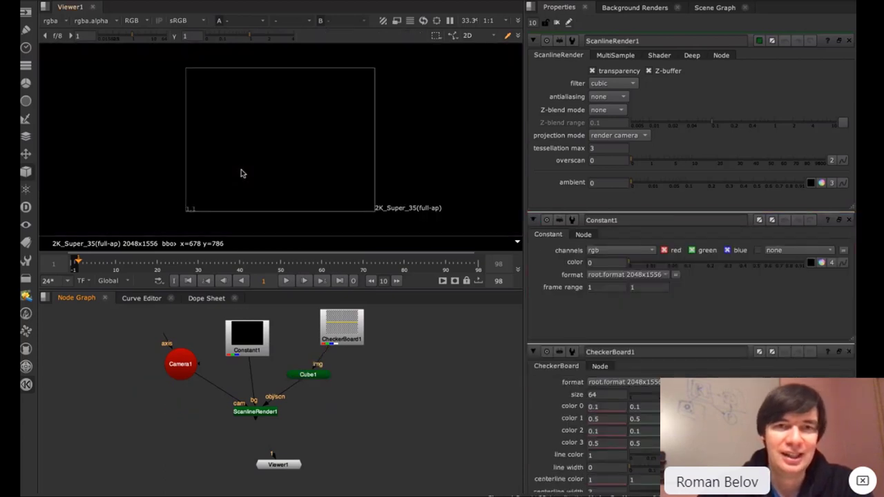
left_click(262, 414)
key("1")
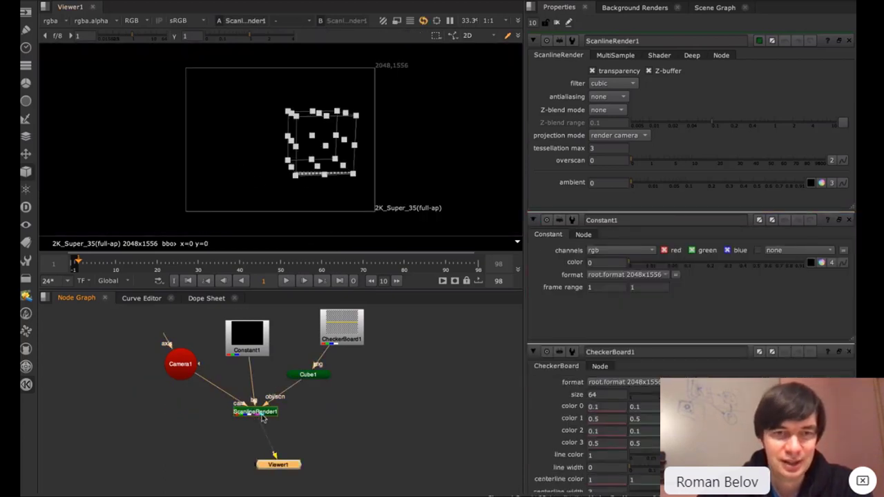
left_click(557, 23)
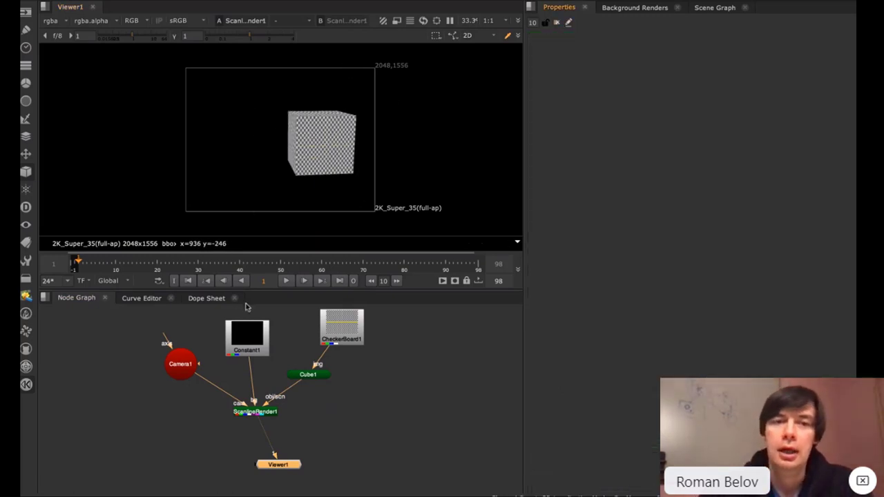
- Try a focal length of 65 on Camera1, and bring it back down to 51
double_click(181, 374)
left_click(584, 58)
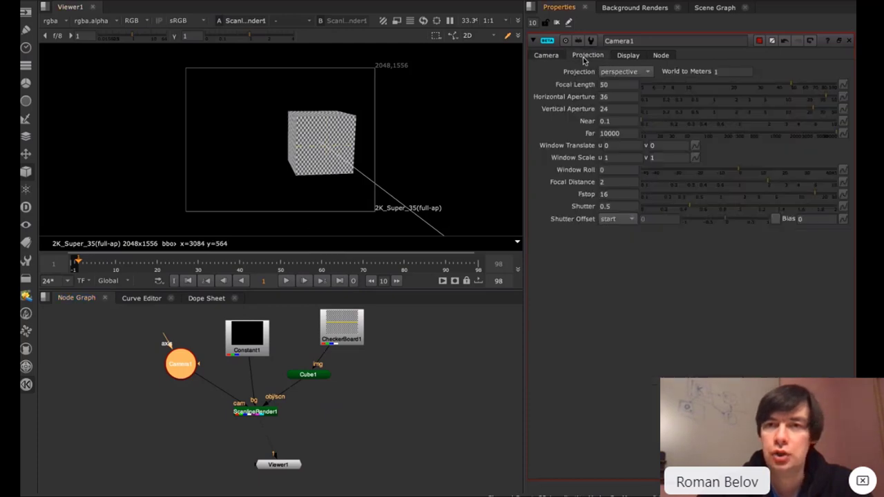
mouse_move(800, 85)
left_mouse_down()
mouse_move(726, 99)
mouse_move(834, 97)
mouse_move(809, 98)
left_mouse_up()
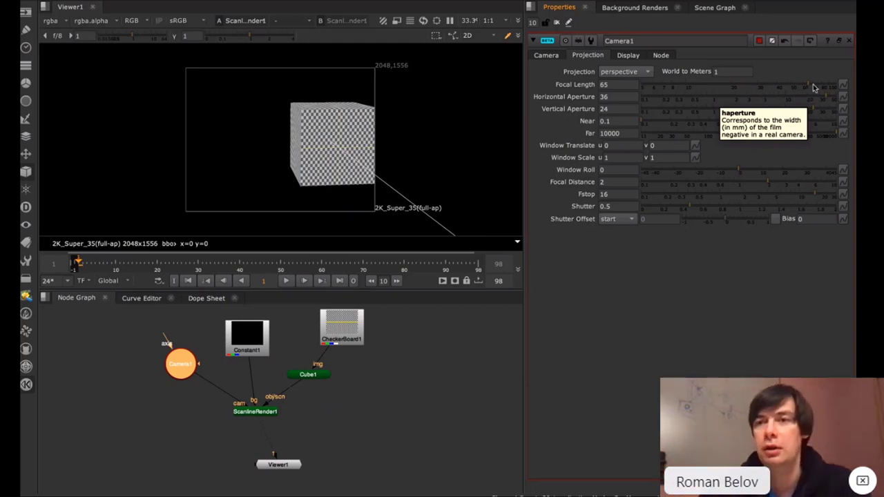
mouse_move(805, 87)
left_mouse_down()
mouse_move(740, 87)
mouse_move(792, 91)
left_mouse_up()
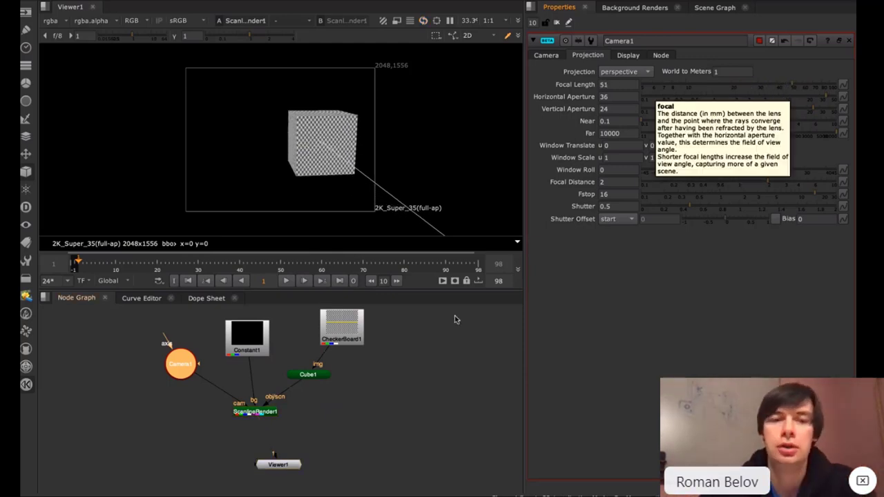
- Add a GeoTracker node in the node graph and connect its cam input to Camera1
left_click(318, 425)
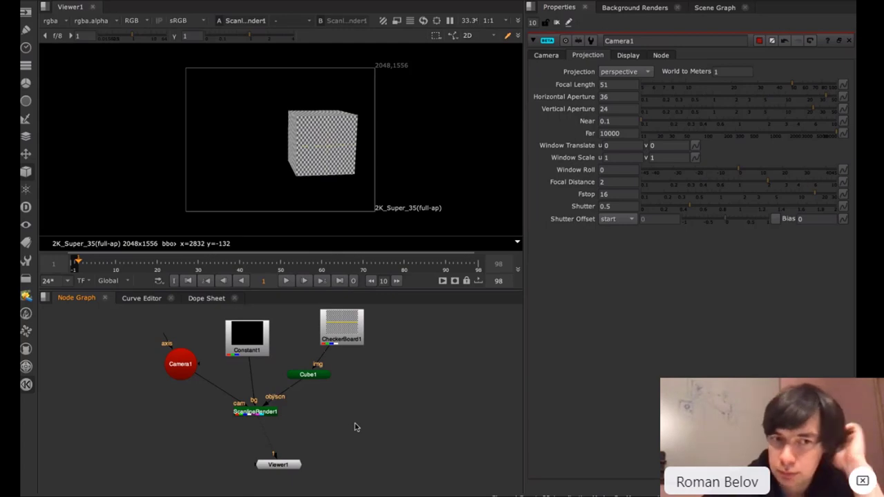
key("Tab")
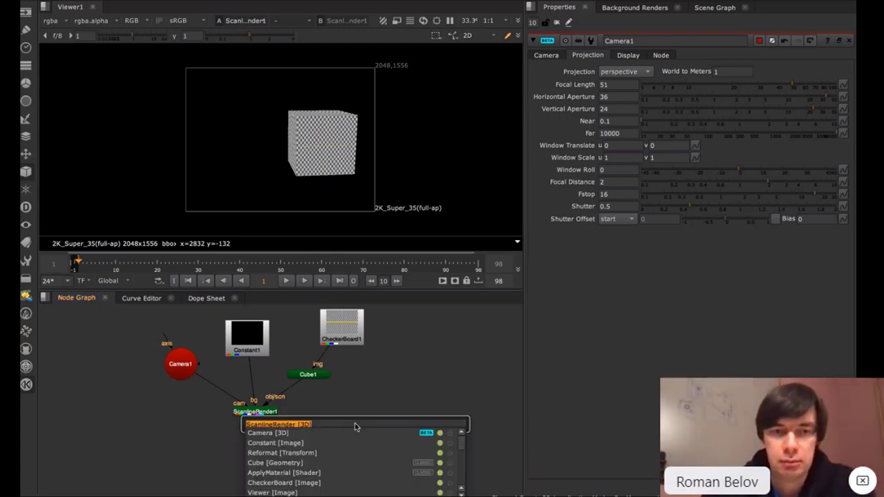
type("geo")
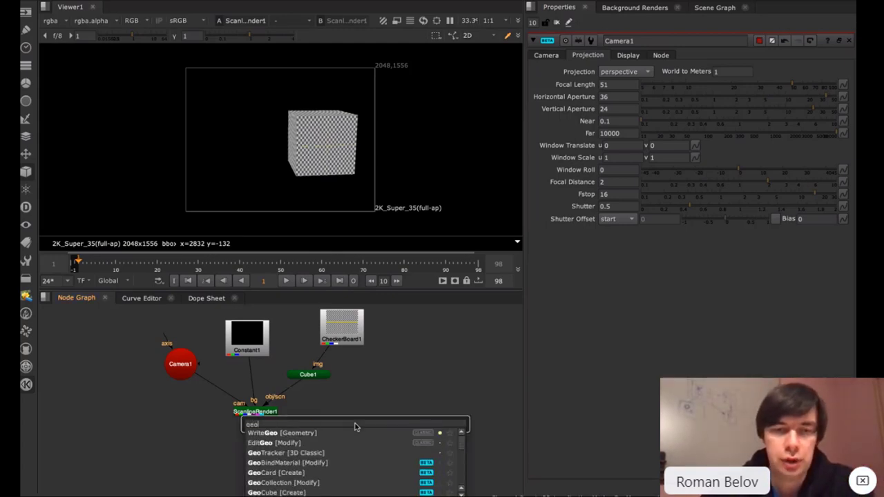
key("Down")
key("Down")
key("Down")
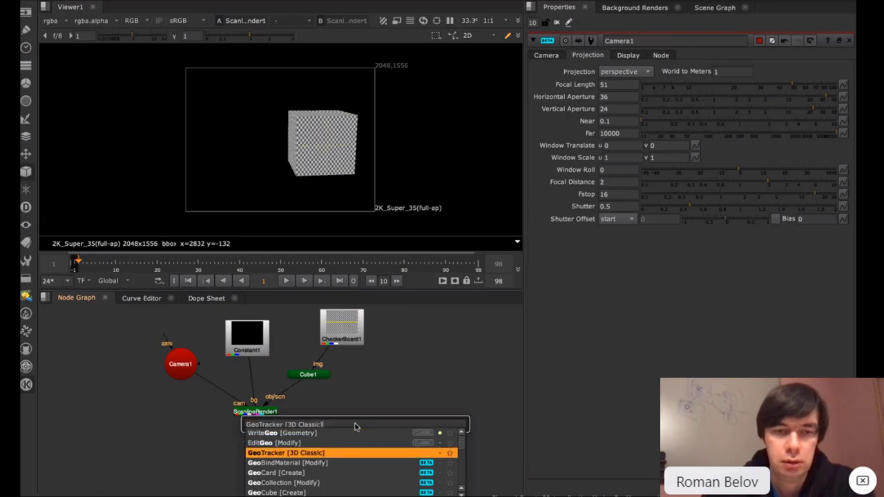
key("Return")
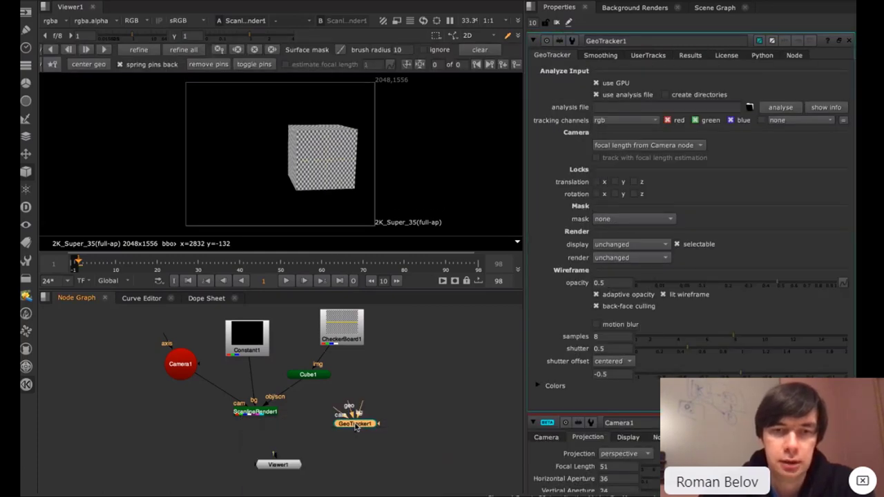
left_click_drag(351, 431, 181, 366)
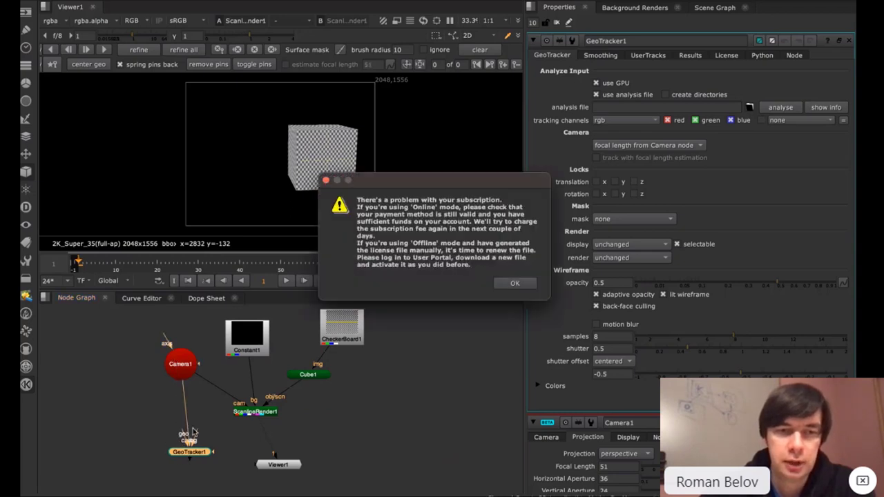
- Dismiss the subscription warning and check GeoTracker1's licence information before returning to its main settings
left_click(512, 284)
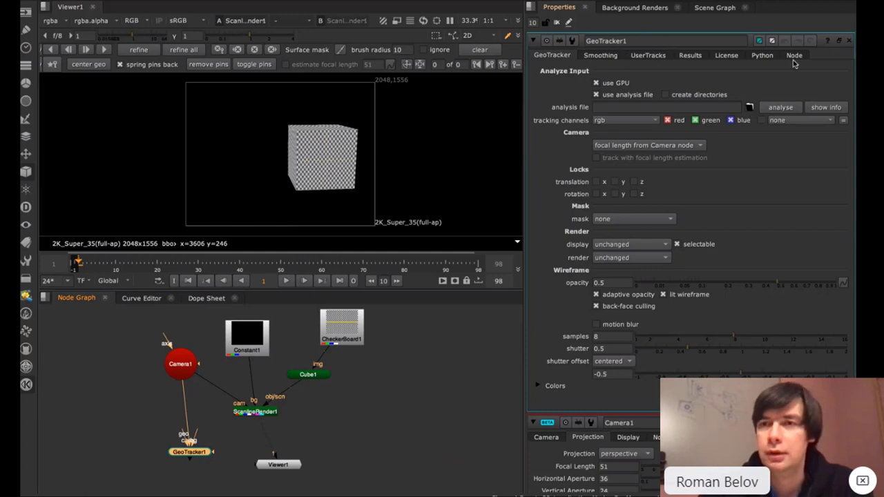
left_click(727, 56)
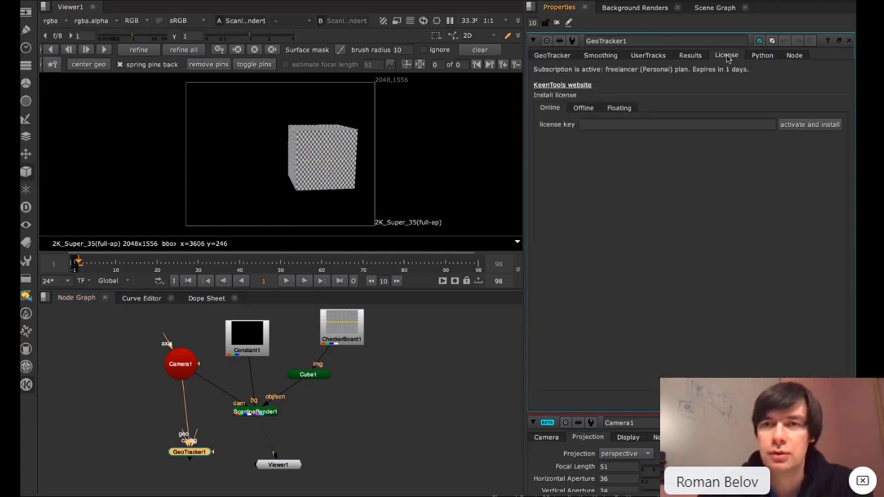
left_click(561, 55)
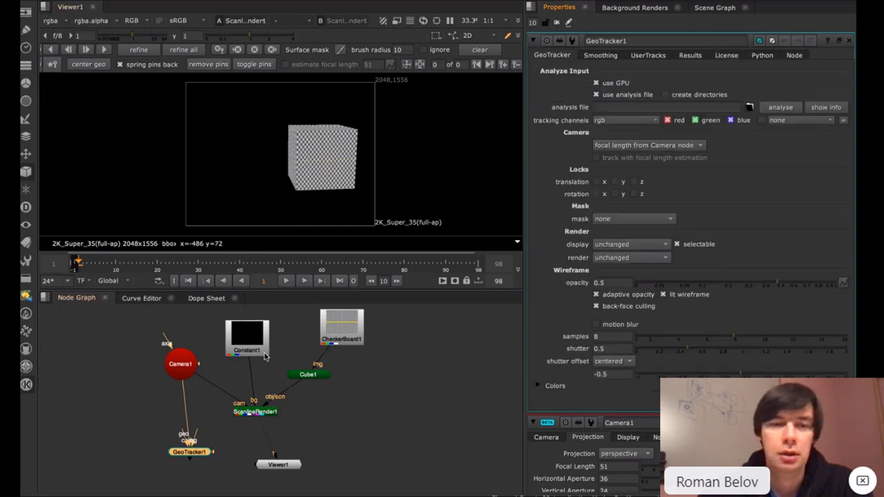
- Rearrange the node graph with GeoTracker1 just below Camera1 and ScanlineRender1 a little lower
left_click_drag(201, 453, 148, 429)
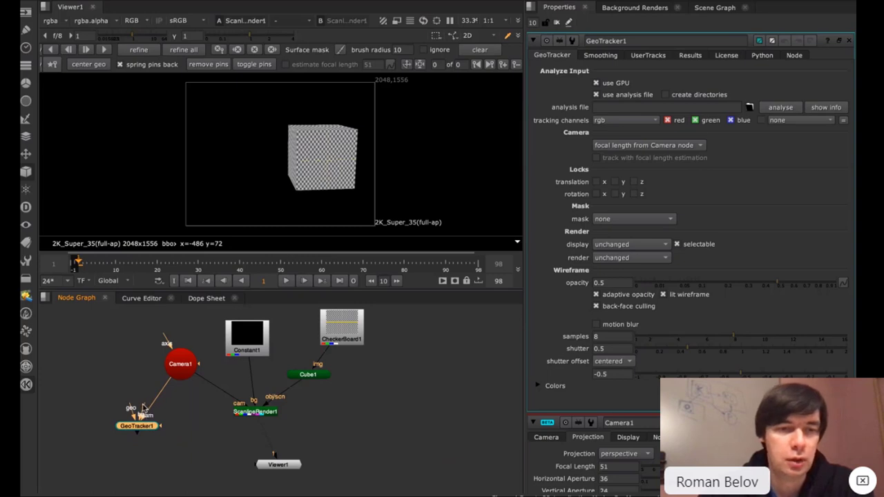
left_click_drag(145, 406, 202, 429)
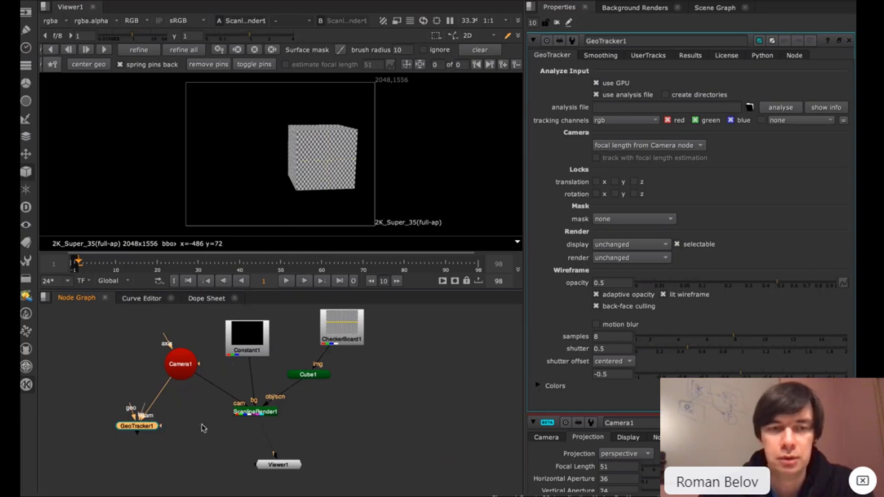
left_click_drag(137, 428, 186, 428)
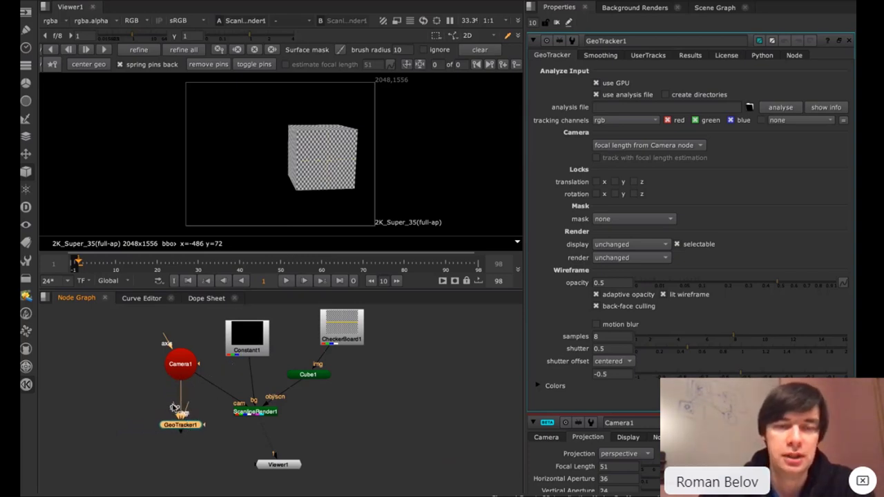
left_click_drag(179, 364, 158, 357)
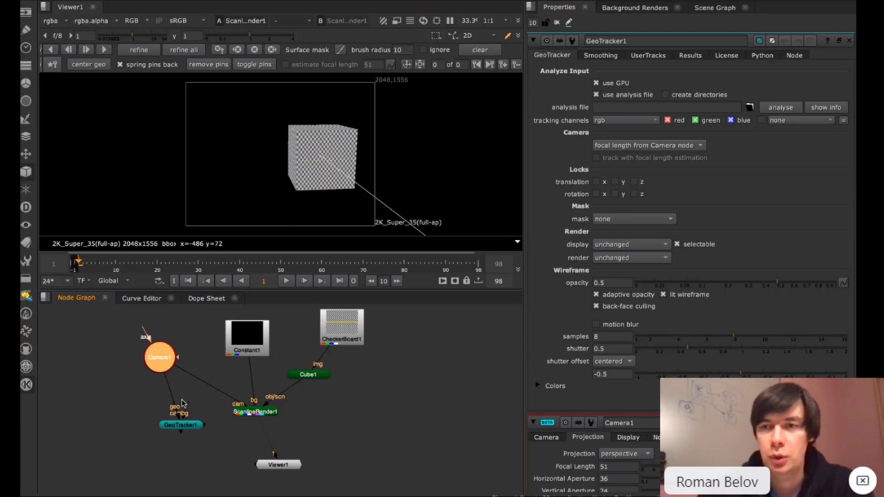
left_click_drag(183, 420, 153, 429)
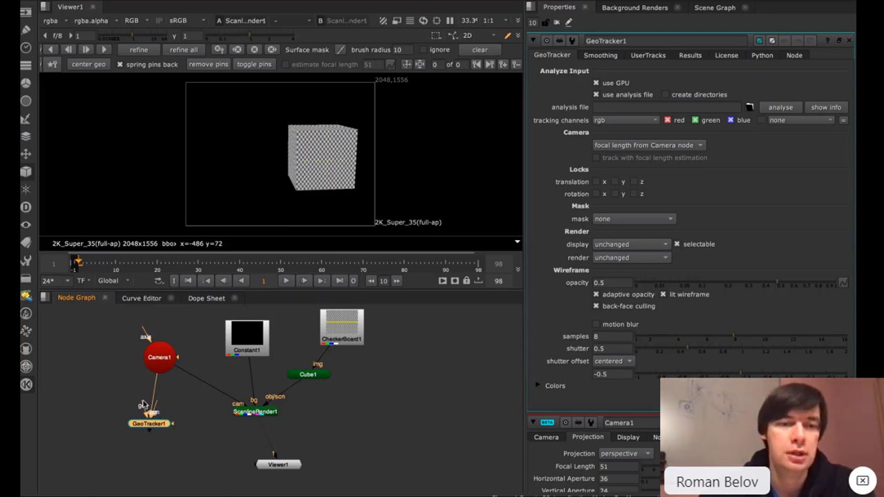
left_click_drag(259, 415, 259, 435)
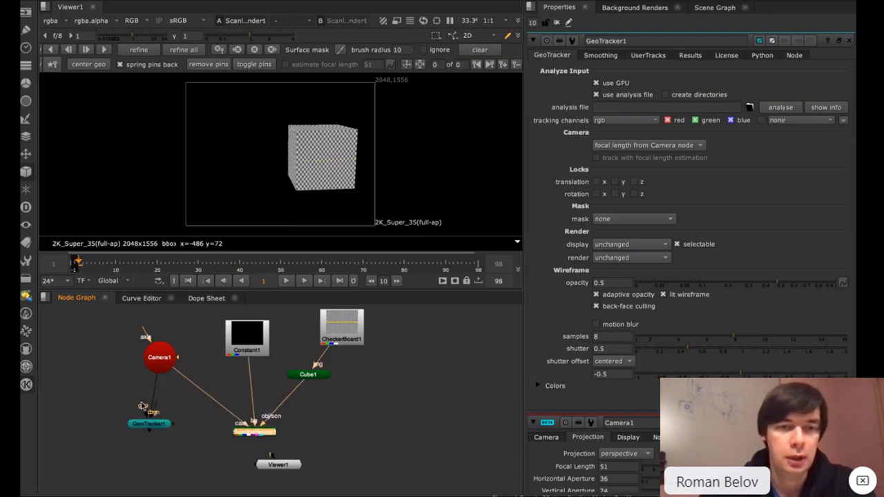
- Connect GeoTracker1's geo input to Cube1 and its bg input to Constant1, with its output shown in the viewer
left_click_drag(143, 405, 311, 377)
left_click_drag(157, 408, 245, 344)
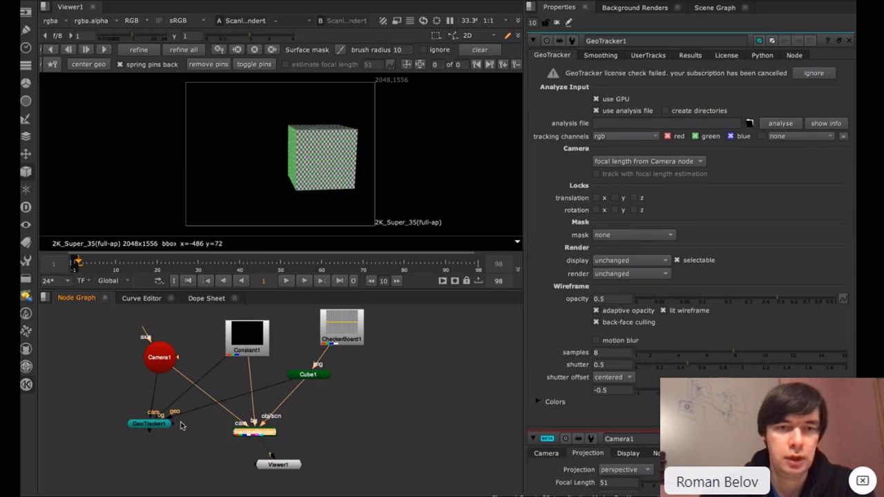
left_click(163, 427)
key("1")
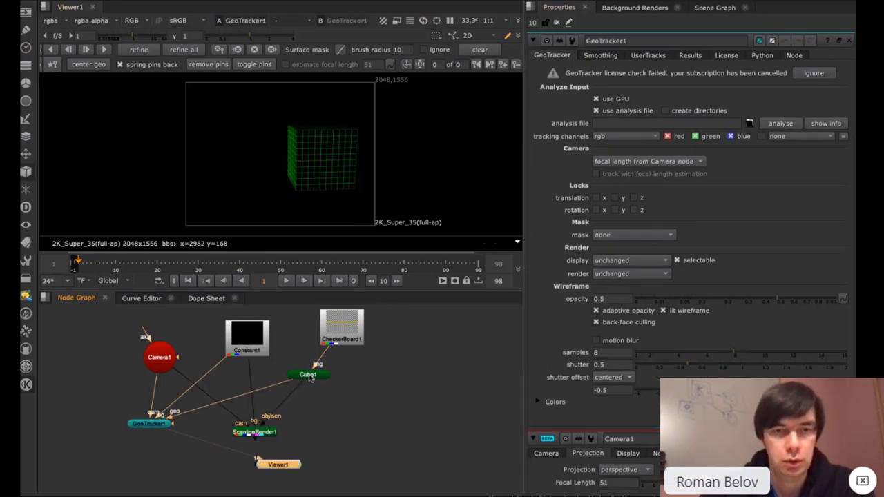
- Shift Cube1 and Camera1 slightly and reconnect GeoTracker1's bg input to ScanlineRender1
left_click_drag(310, 378, 322, 377)
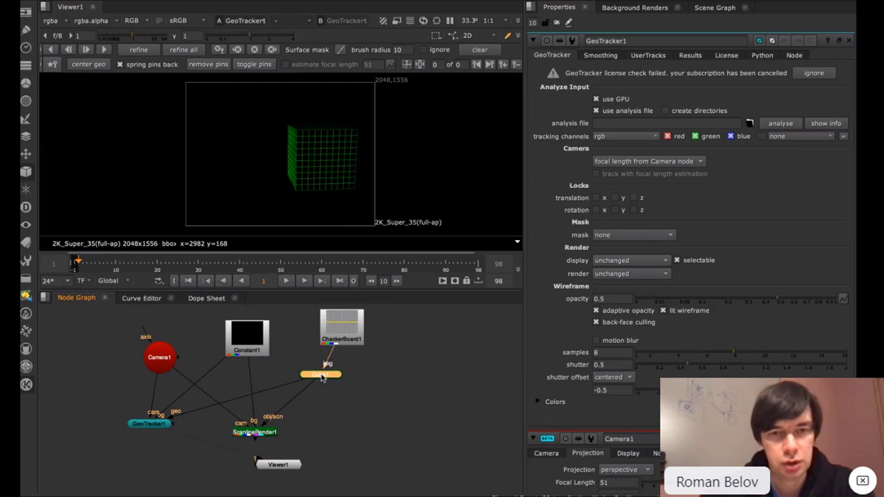
left_click_drag(154, 388, 158, 366)
left_click(105, 387)
left_click_drag(136, 417, 165, 354)
left_click(156, 424)
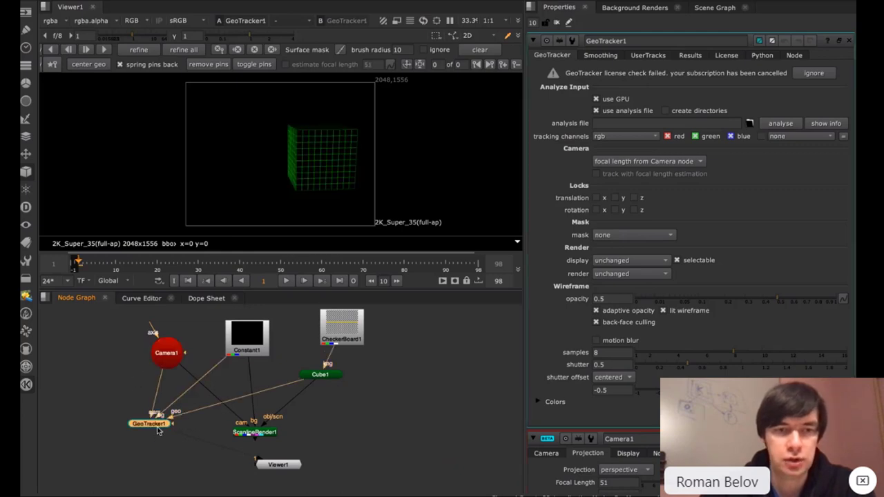
left_click_drag(221, 364, 254, 433)
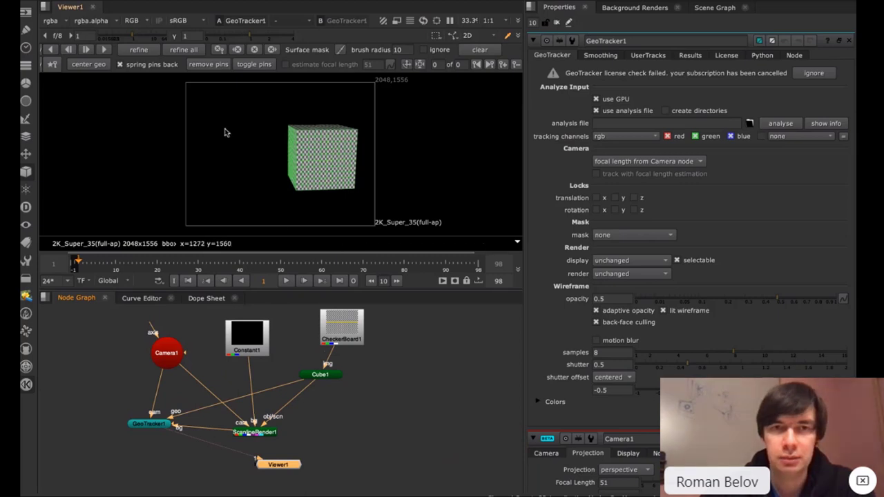
- Move GeoTracker1 a little lower and add a second Camera node to the left of Camera1
left_click_drag(154, 431, 158, 462)
left_click(92, 397)
key("Tab")
type("cam")
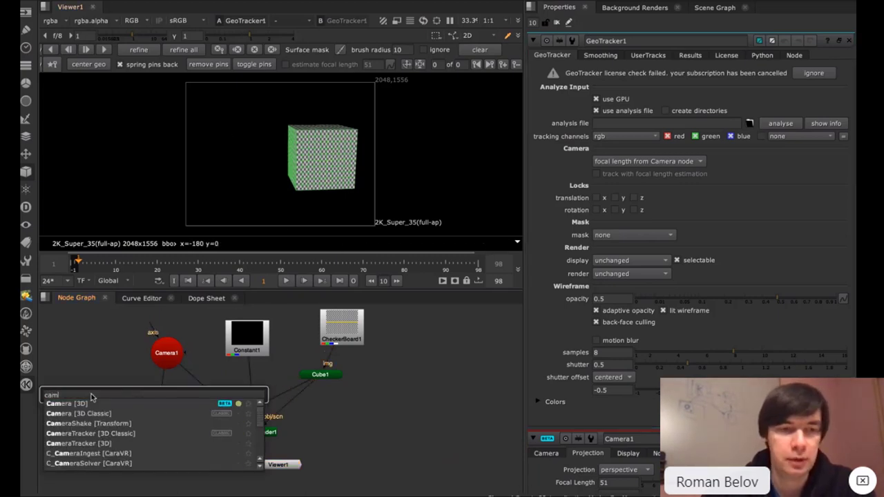
key("Return")
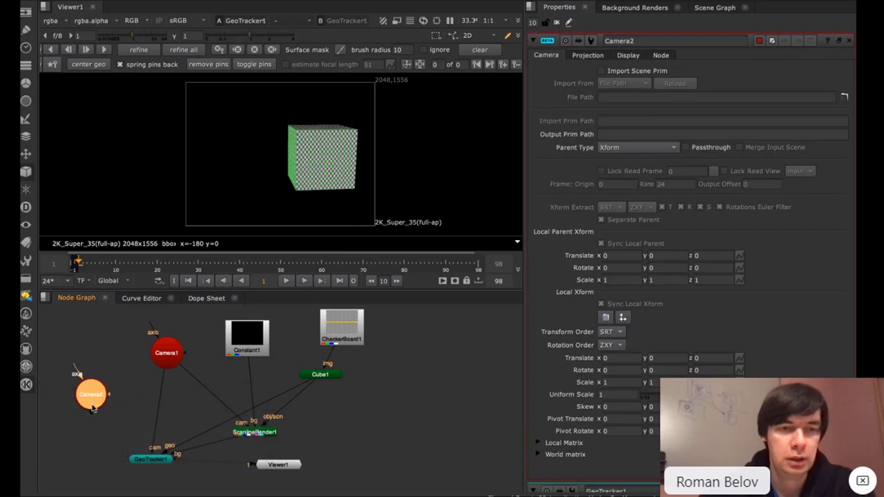
- Set Camera2's horizontal aperture to 36 and its vertical aperture to 24
left_click(588, 57)
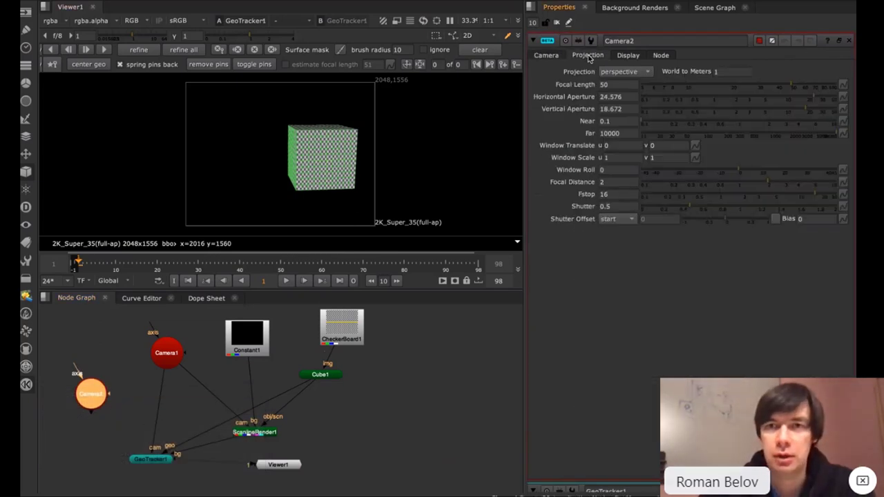
left_click(632, 98)
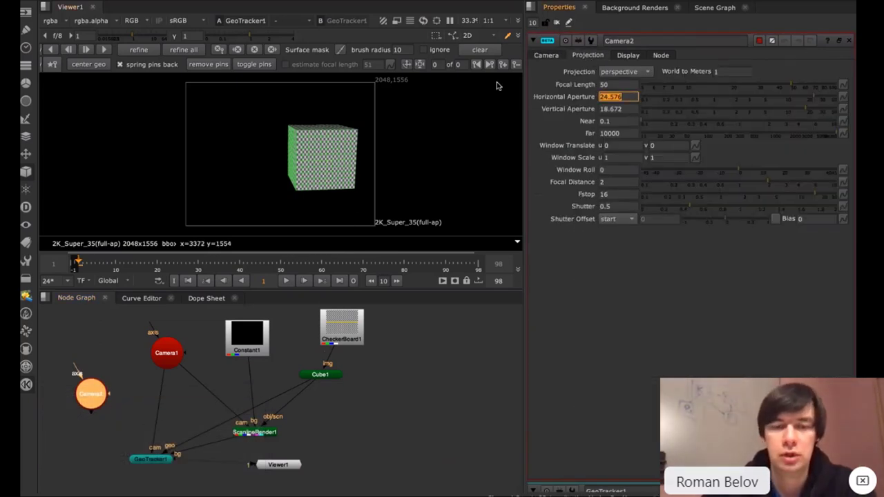
type("36")
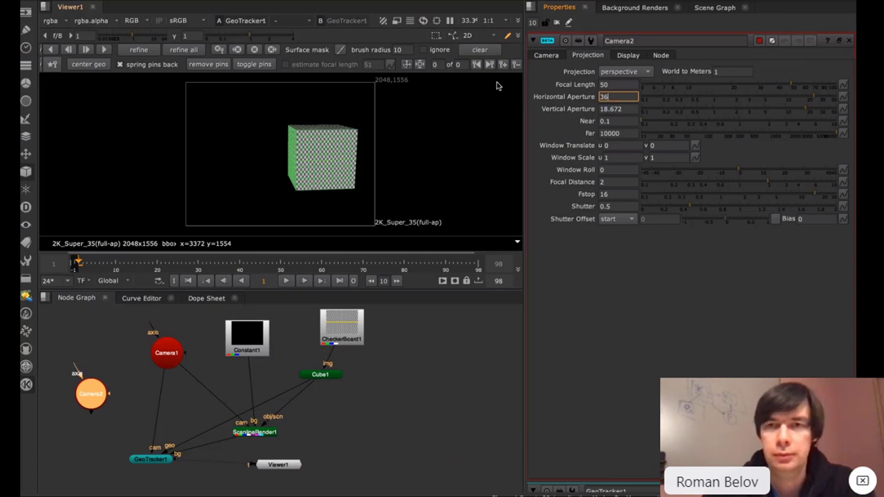
key("Tab")
type("24")
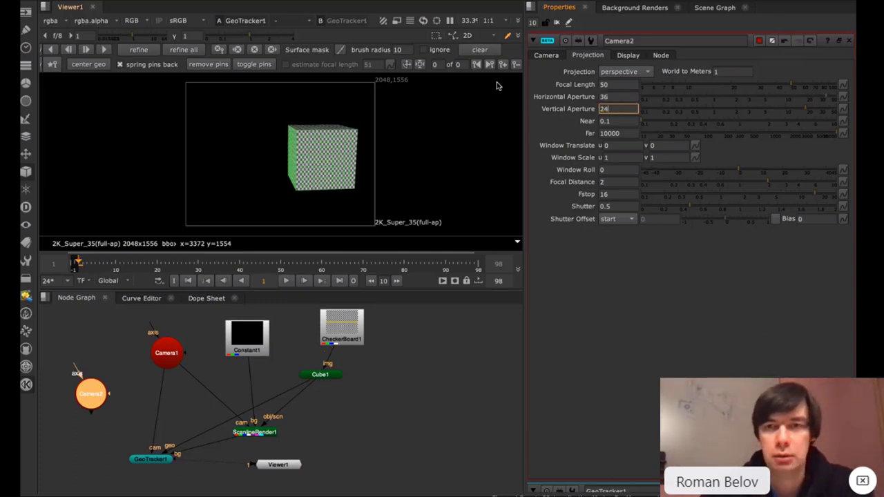
key("Return")
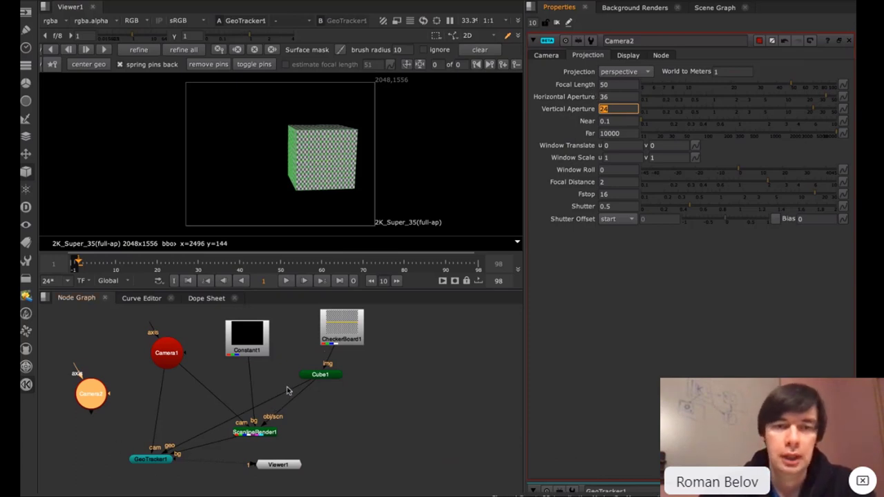
- Reconnect GeoTracker1's cam input from Camera1 to Camera2
left_click_drag(297, 388, 316, 373)
left_click_drag(164, 382, 92, 393)
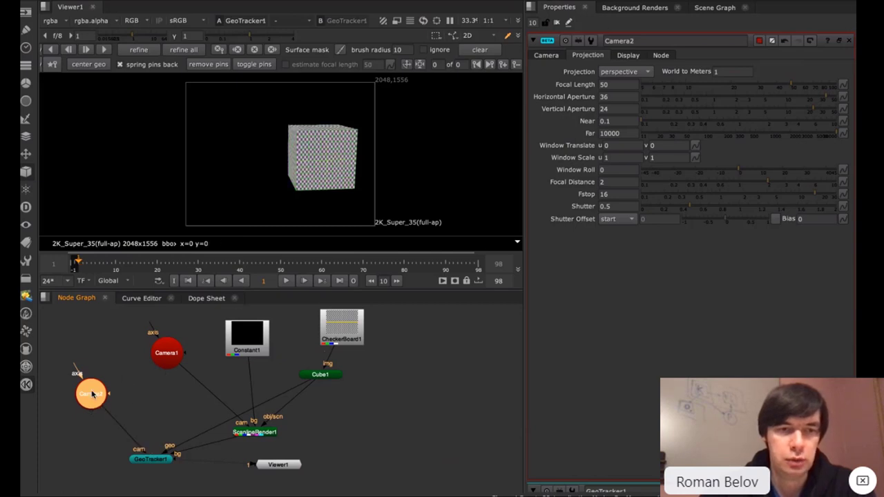
left_click(147, 459)
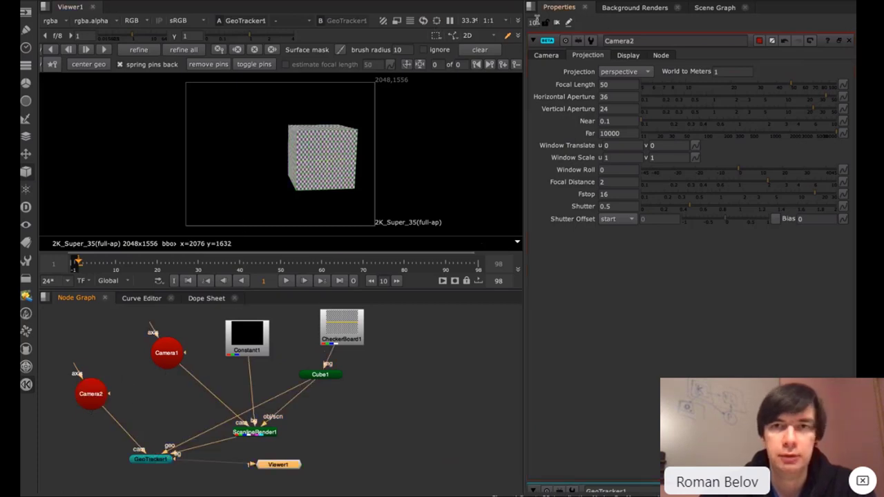
- Reopen only GeoTracker1's settings, then center the geometry and pin the wireframe to the rendered cube's front-face corners
left_click(557, 23)
double_click(159, 458)
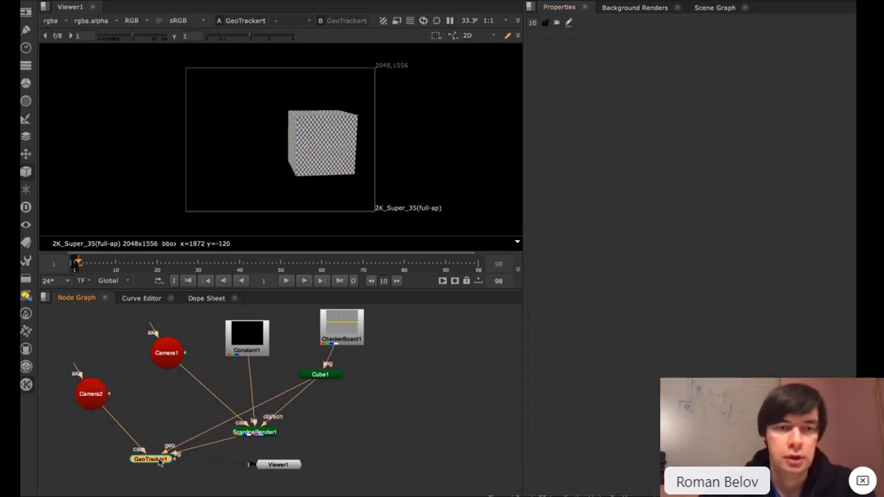
left_click(86, 65)
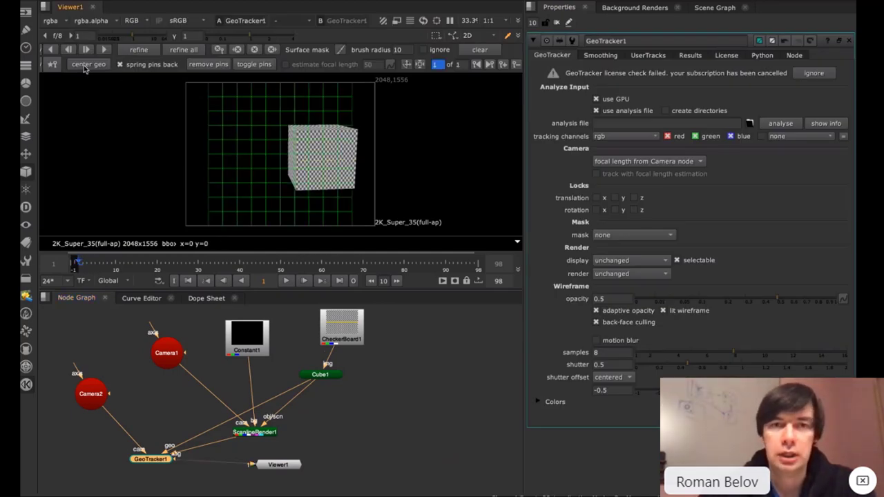
left_click_drag(216, 91, 358, 135)
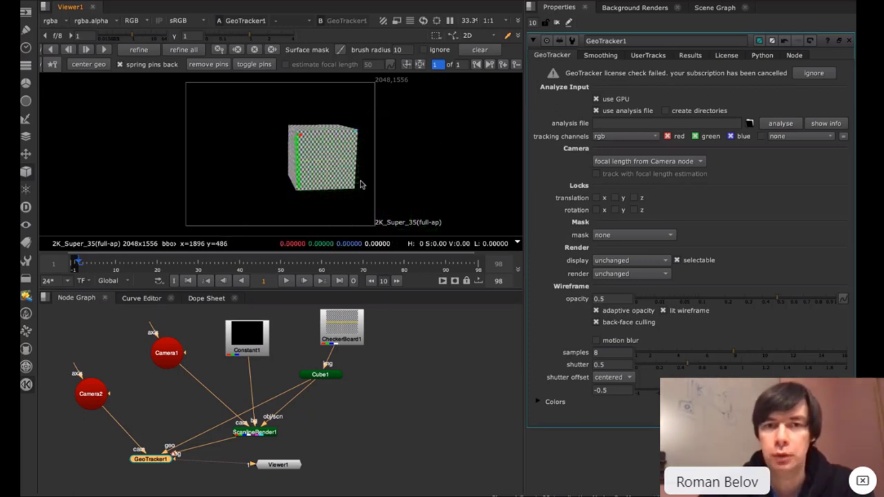
left_click_drag(357, 189, 350, 186)
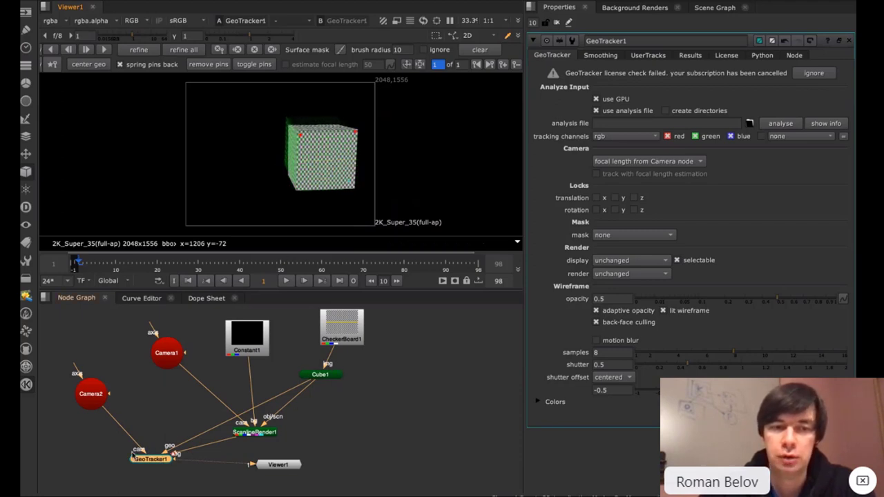
- Add a second Viewer on GeoTracker1's output and dock it beside Viewer1, showing the scene in 3D
left_click_drag(315, 379, 306, 377)
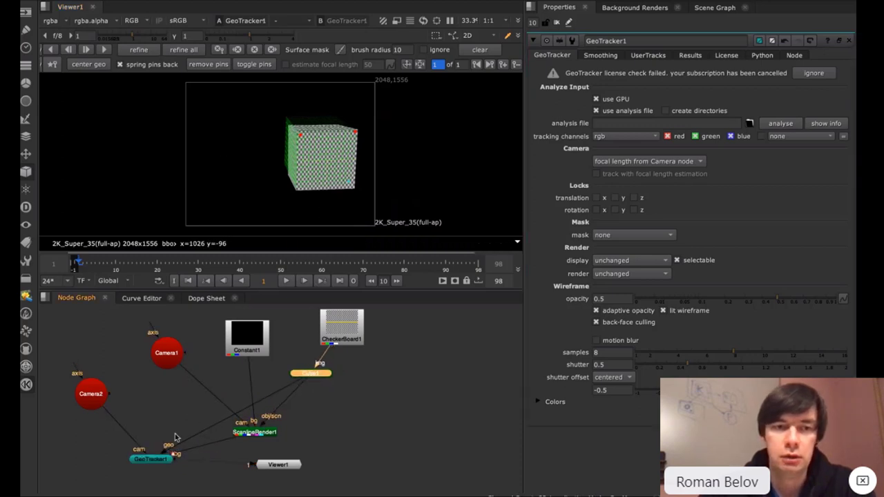
left_click(108, 478)
key("Tab")
type("view")
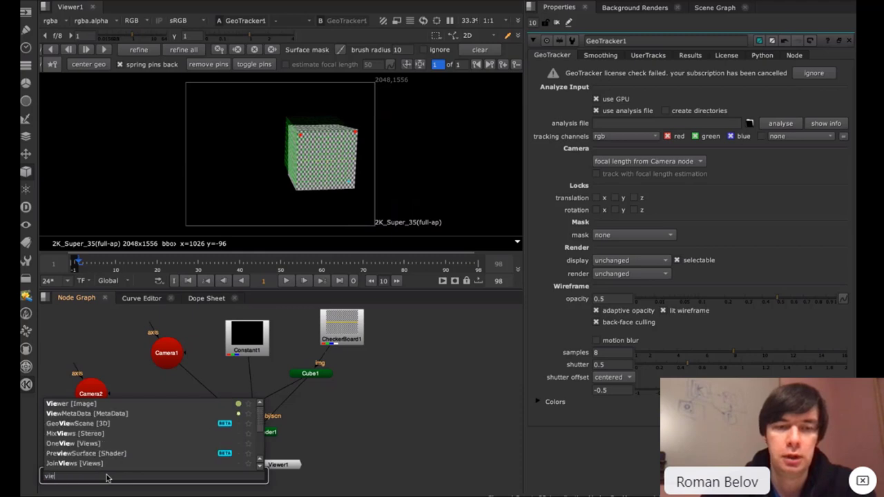
key("Return")
mouse_move(99, 467)
left_mouse_down()
mouse_move(143, 459)
mouse_move(97, 477)
mouse_move(88, 470)
left_mouse_up()
left_click(89, 472)
left_click_drag(123, 7, 339, 150)
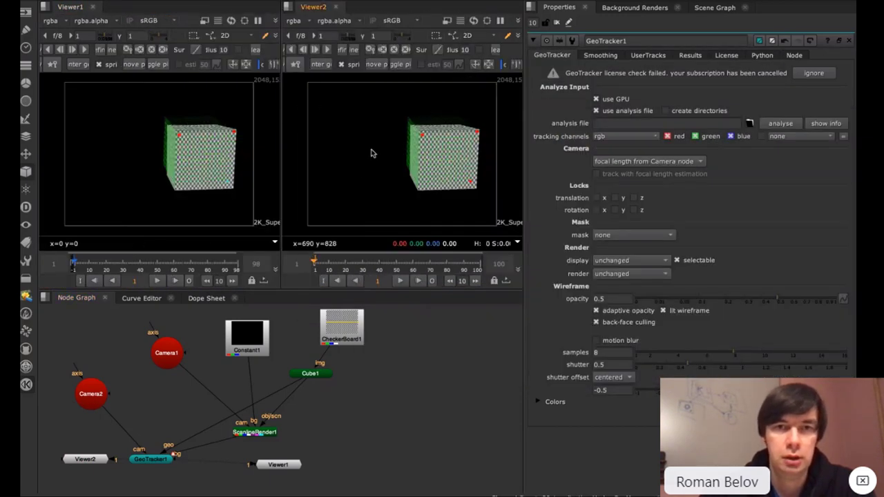
key("Tab")
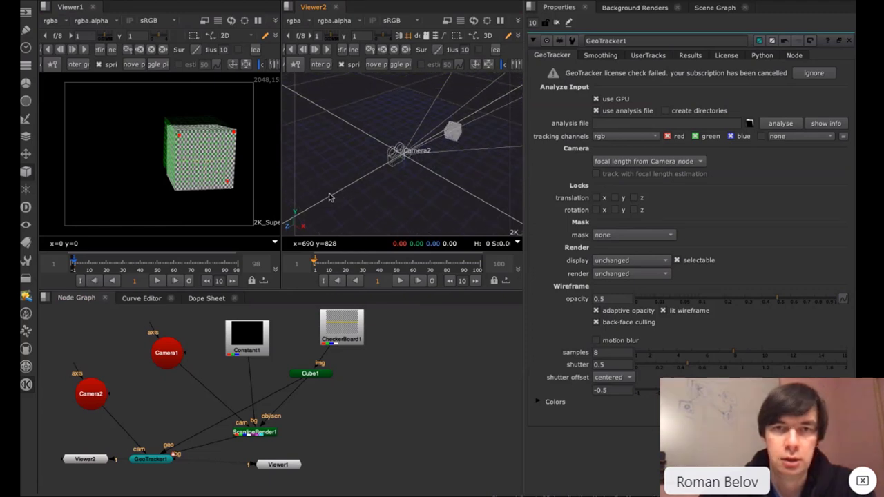
- Select GeoTracker1 and pin the wireframe near its rear upper-left corner in Viewer1
left_click(153, 460)
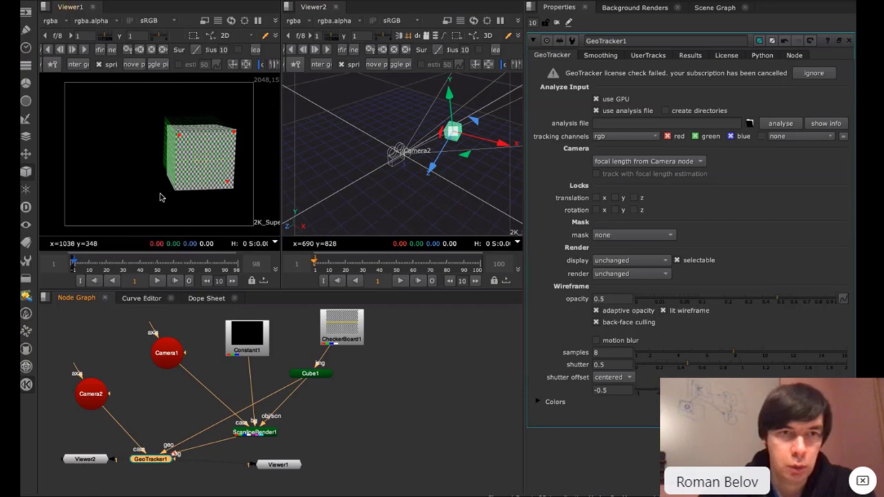
mouse_move(170, 119)
left_mouse_down()
mouse_move(145, 138)
mouse_move(169, 123)
mouse_move(174, 131)
mouse_move(168, 122)
left_mouse_up()
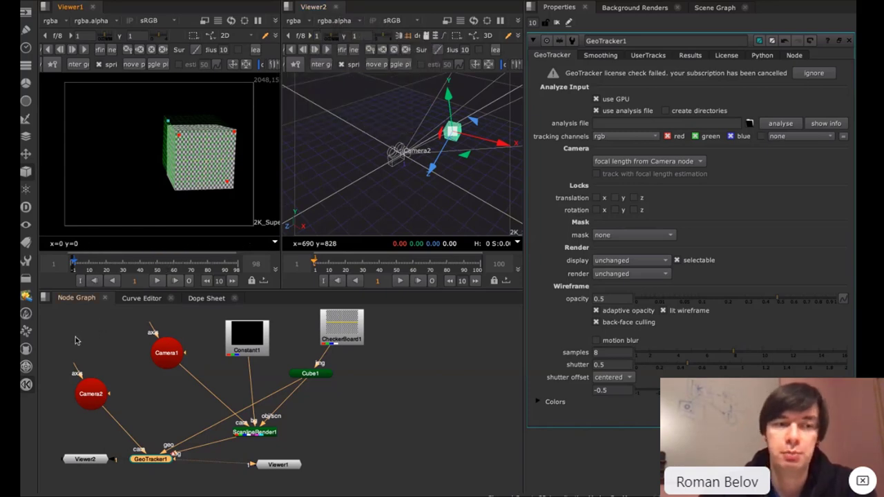
left_click(28, 390)
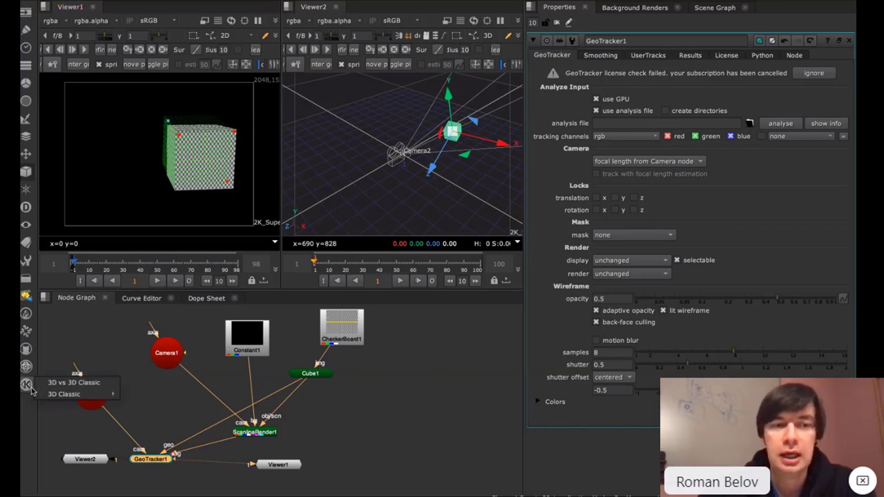
mouse_move(52, 395)
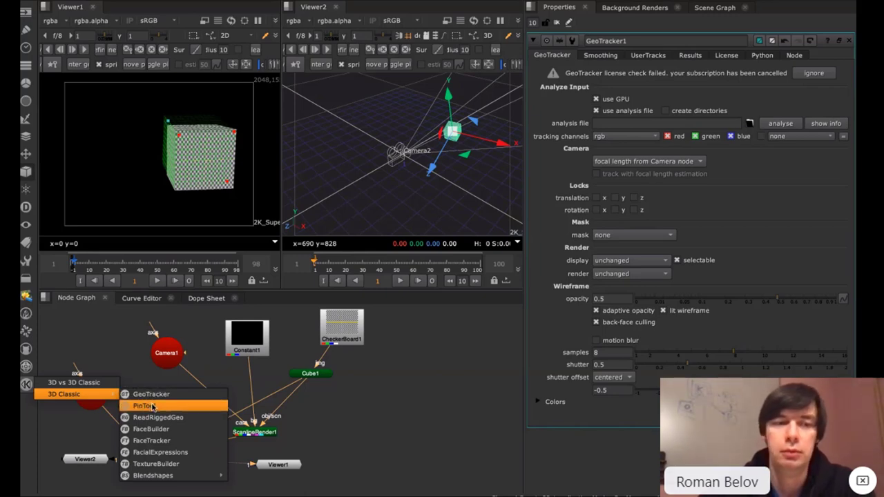
key("Return")
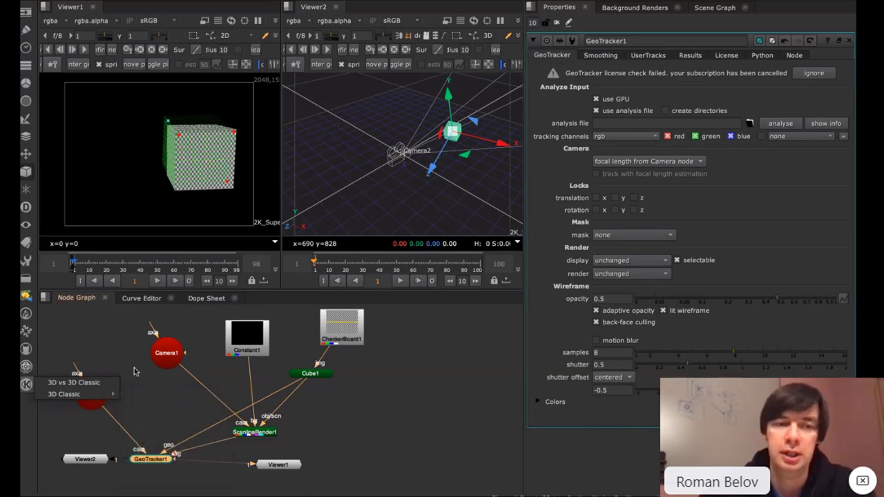
- Rearrange the node graph with CheckerBoard1 closer above Cube1 and GeoTracker1 slightly higher
left_click_drag(340, 337, 322, 339)
left_click_drag(152, 463, 154, 451)
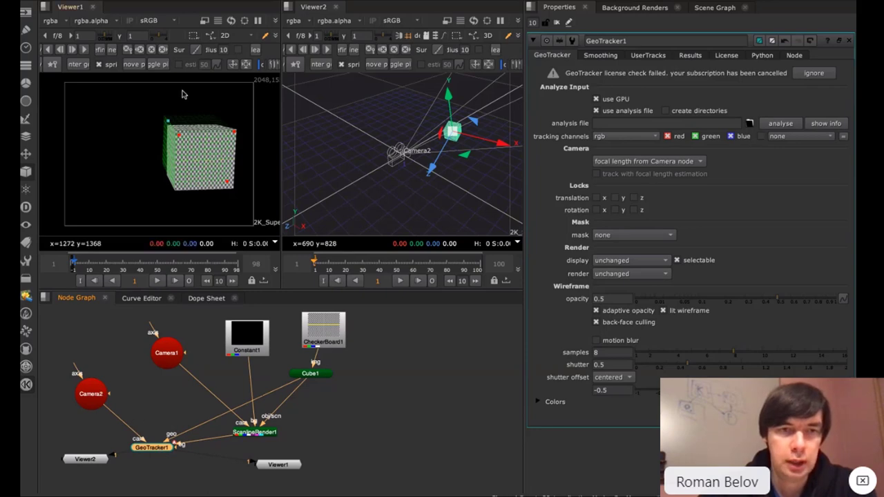
- Adjust the pins in an enlarged Viewer1 so the wireframe's upper corners match the rendered cube's corners
key("space")
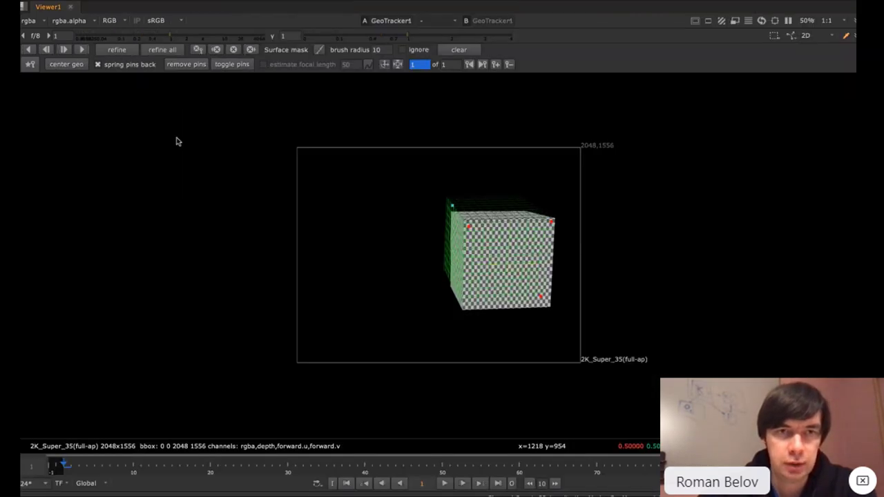
scroll(425, 223, "up", 6)
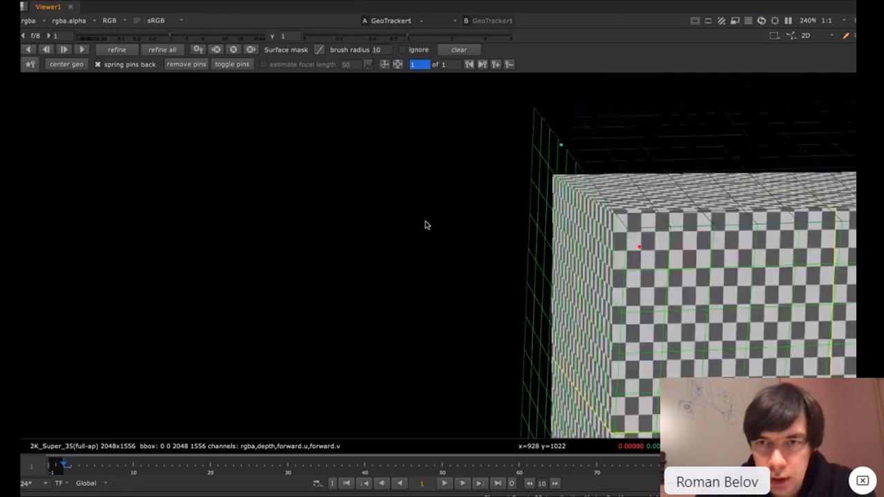
key("f")
left_click_drag(515, 242, 507, 232)
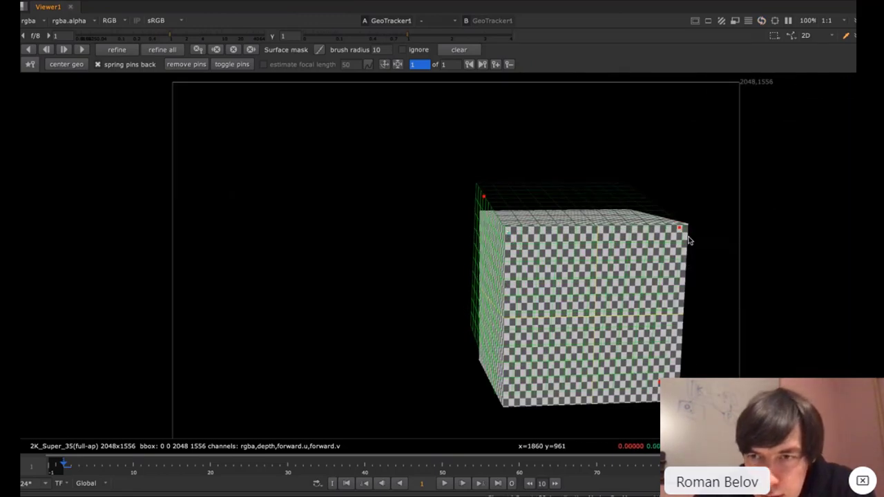
left_click_drag(687, 232, 688, 233)
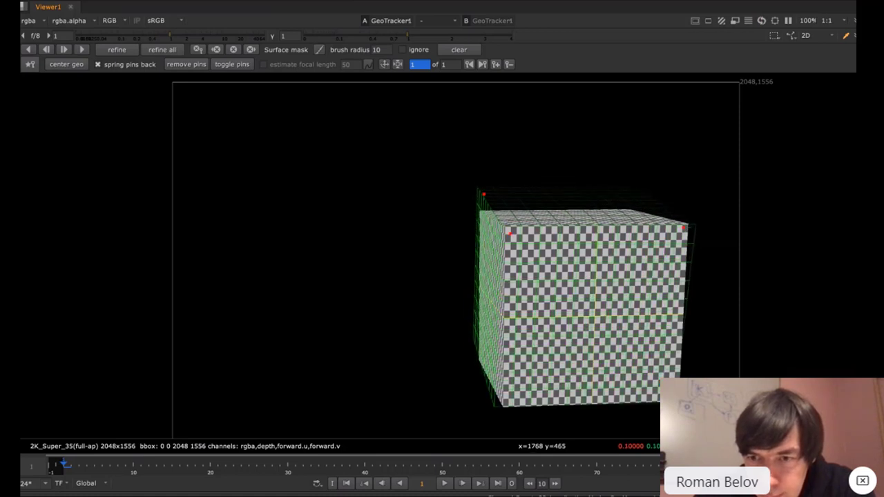
mouse_move(484, 198)
left_mouse_down()
mouse_move(488, 221)
mouse_move(469, 220)
mouse_move(464, 231)
mouse_move(487, 215)
left_mouse_up()
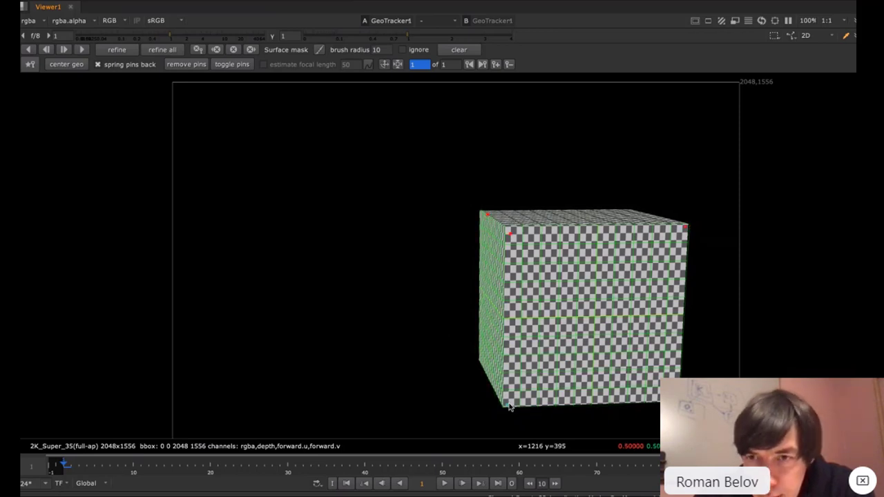
- Turn off GeoTracker1's lit wireframe and pin the cube's lower-left corners and rear upper-right corner in the enlarged viewer
key("space")
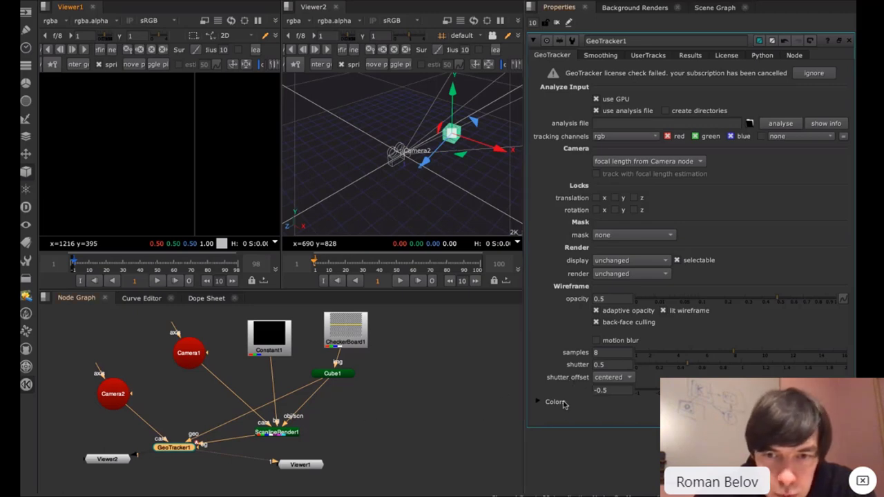
left_click(676, 311)
key("space")
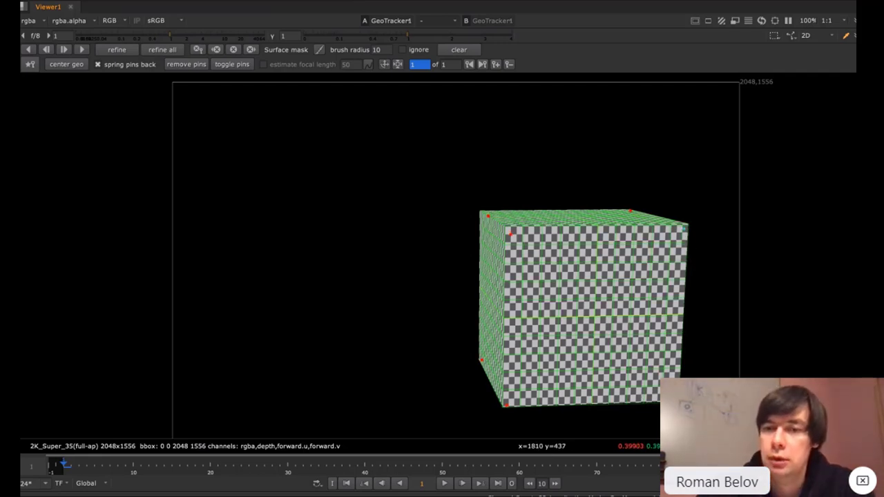
key("space")
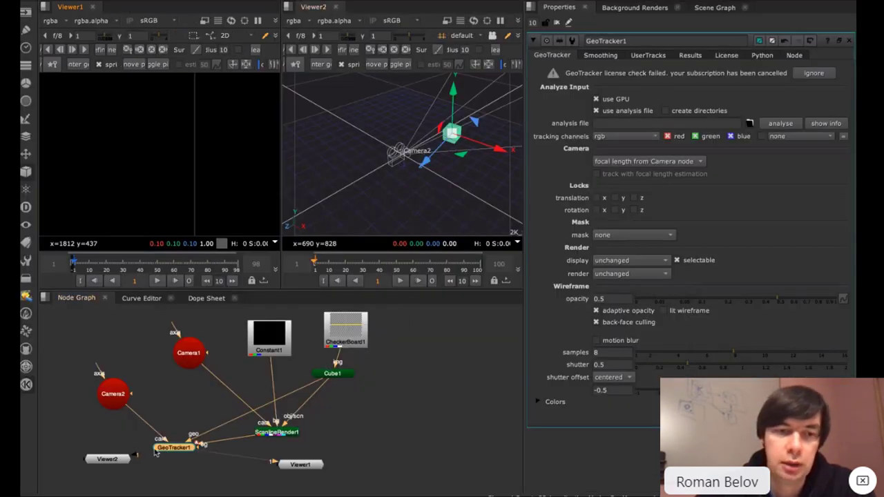
- Compare the focal length settings of Camera1 and Camera2
double_click(183, 353)
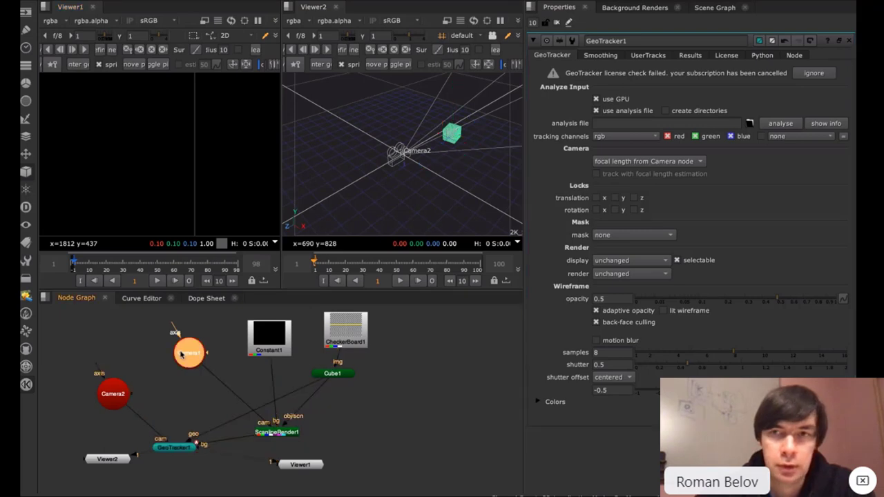
left_click(605, 84)
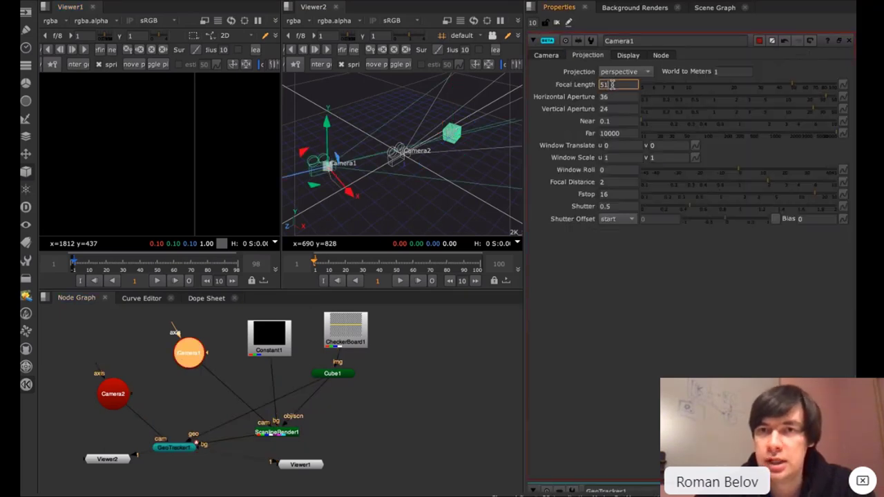
double_click(119, 390)
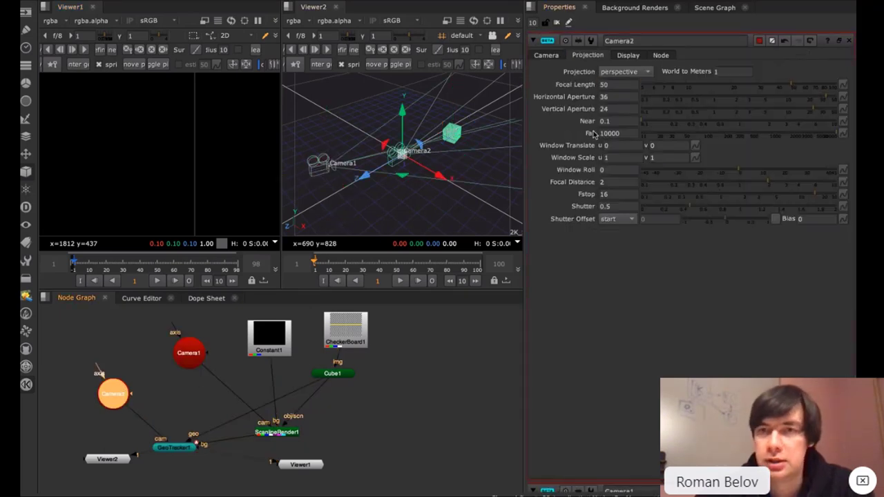
left_click(614, 84)
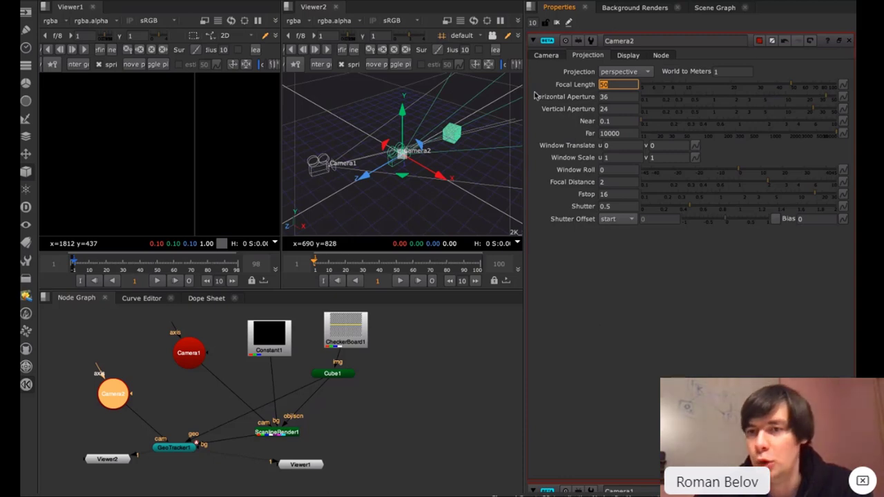
- Set Camera1's focal length to 15 and compare the rendered cube with GeoTracker1's wireframe in the enlarged Viewer1
double_click(192, 354)
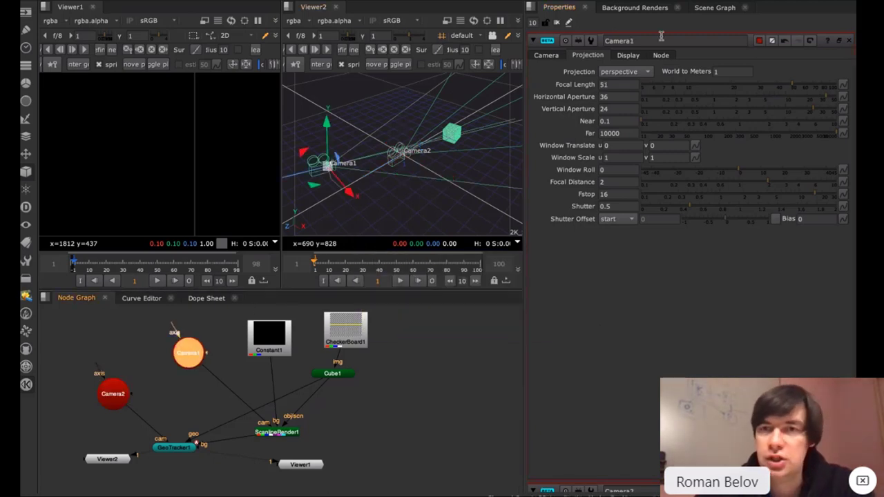
left_click(614, 85)
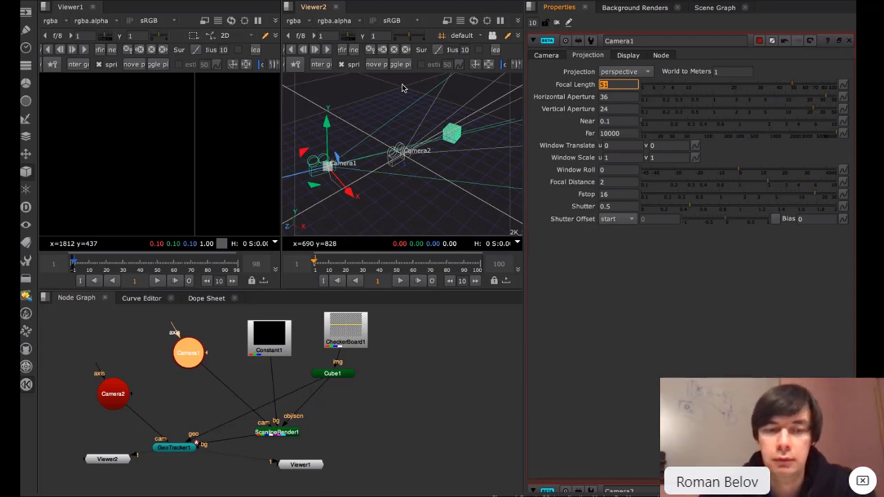
key("Return")
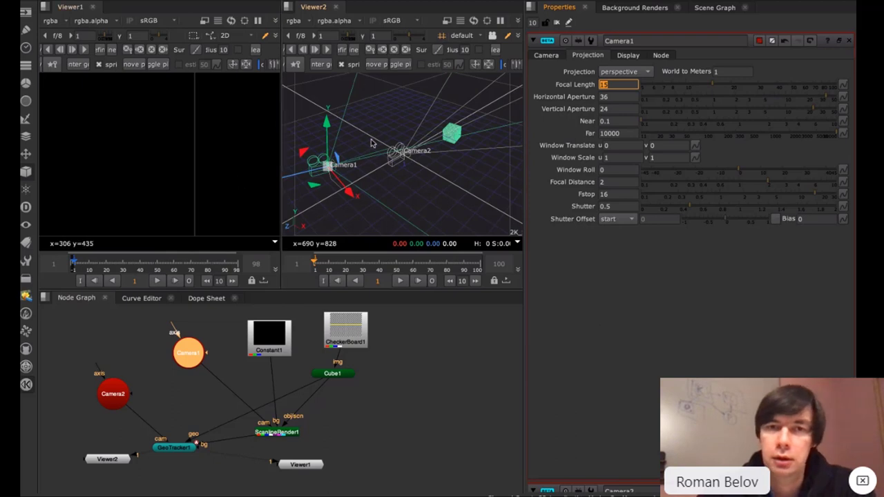
left_click(188, 354)
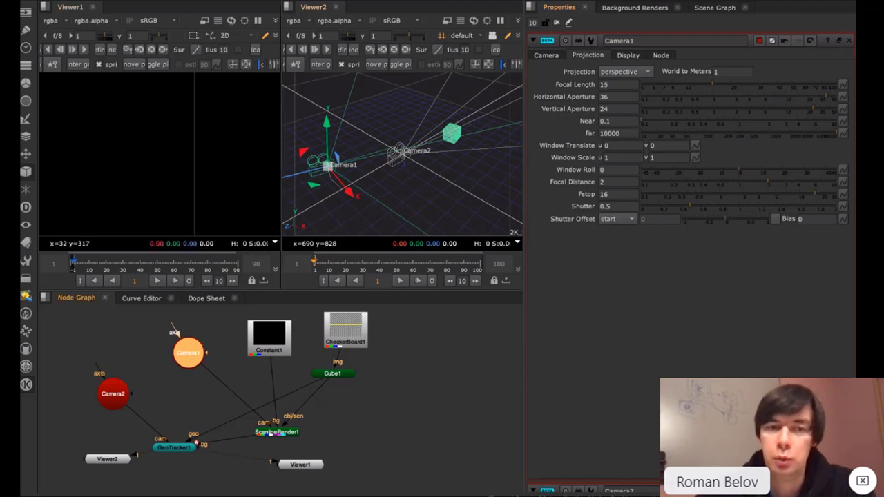
left_click(173, 454)
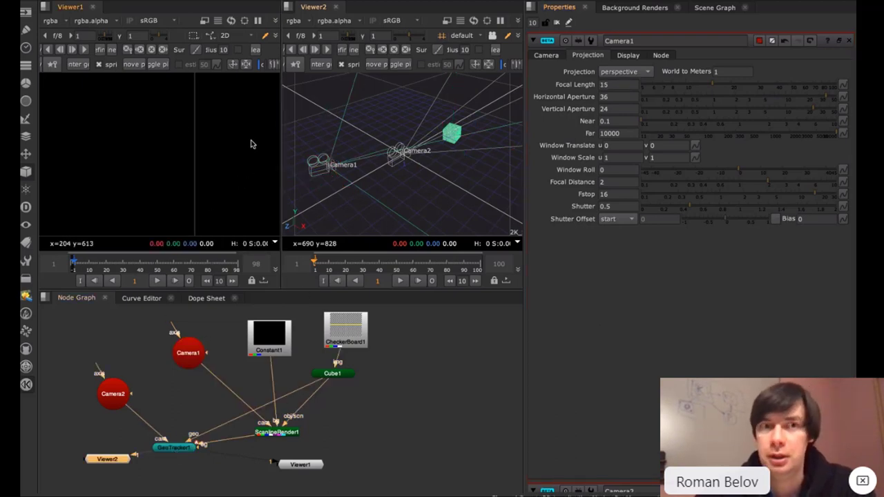
key("space")
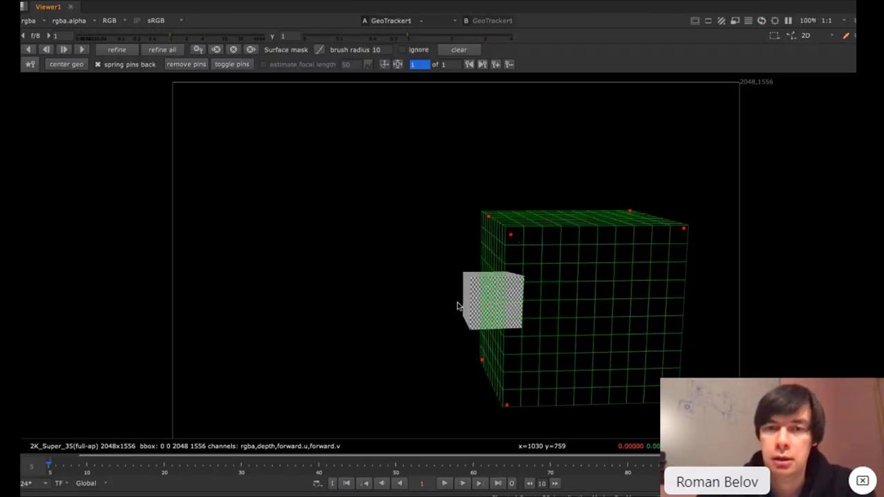
key("space")
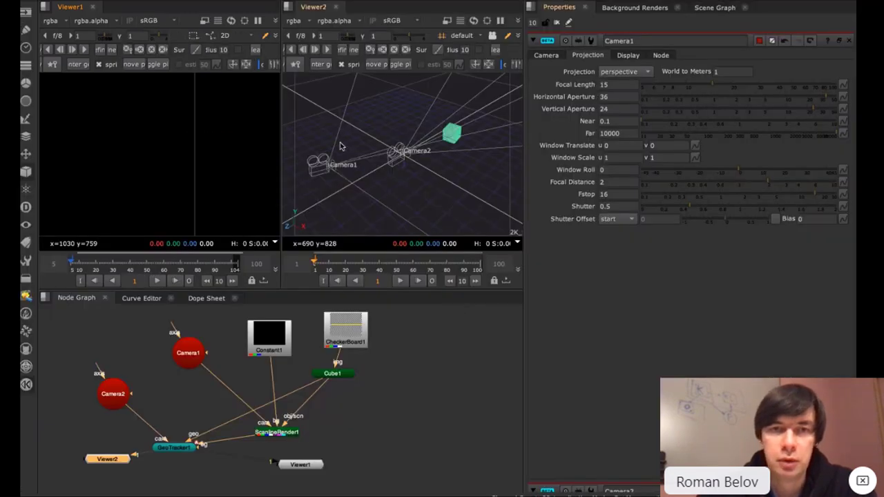
- Try moving Camera1 along its Z axis close to Camera2 and check the cube's render against the pinned wireframe in Viewer1
left_click(312, 171)
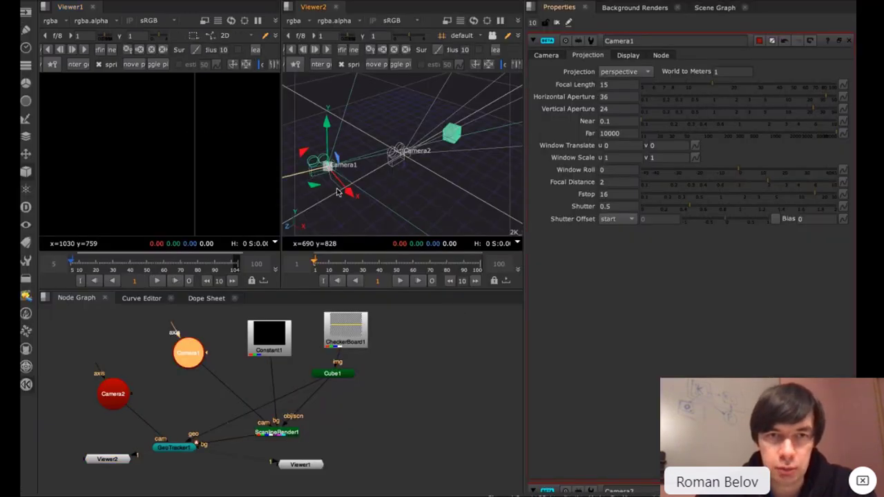
left_click_drag(322, 173, 387, 159)
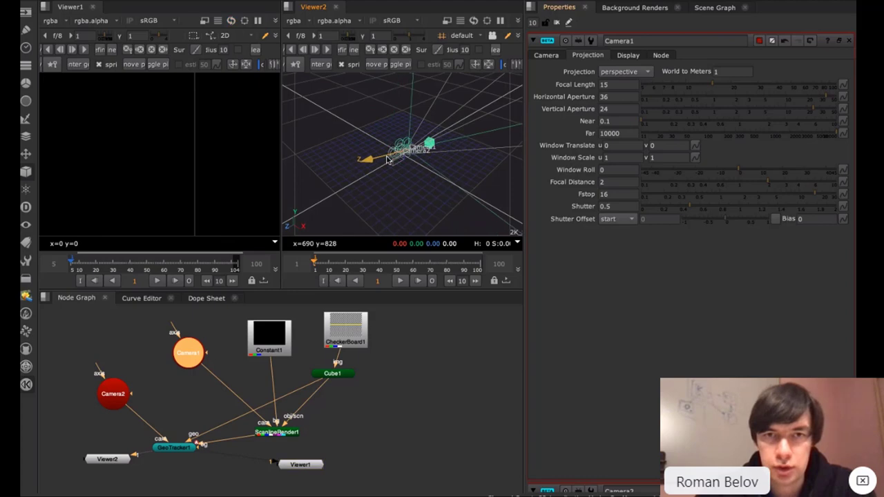
key("Tab")
key("Tab")
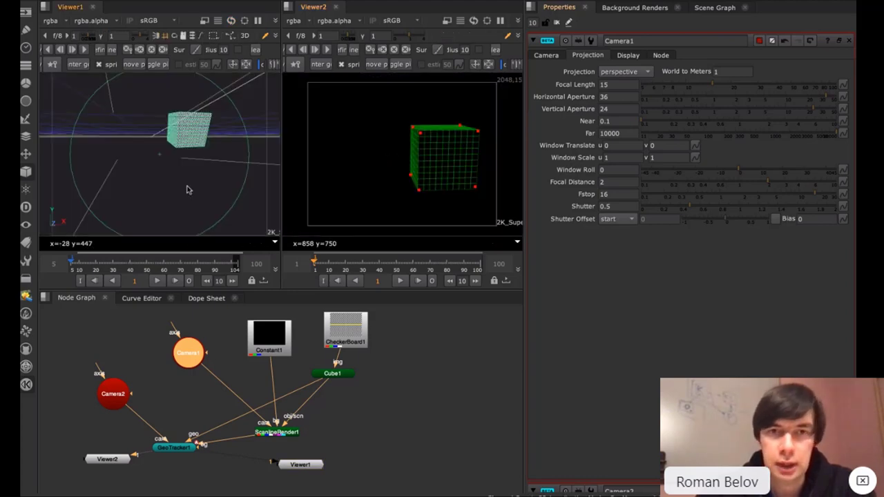
left_click(212, 203)
key("space")
key("Tab")
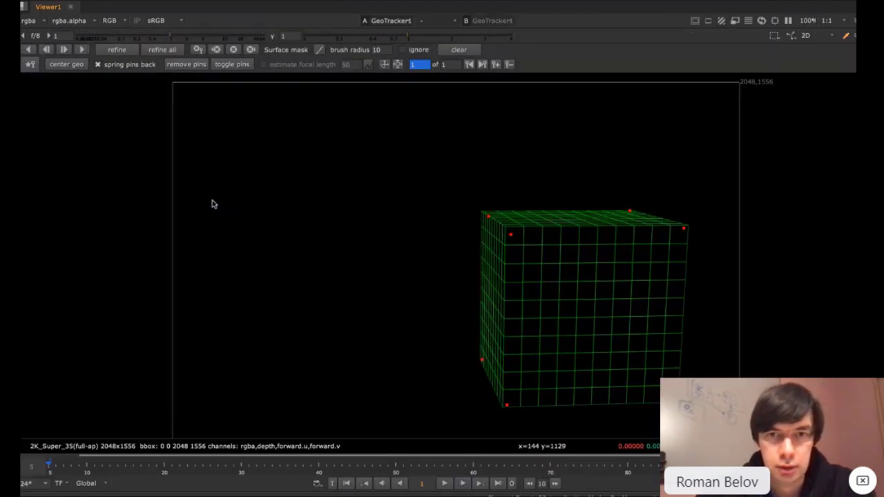
scroll(301, 247, "down", 5)
scroll(302, 246, "up", 8)
scroll(302, 247, "down", 4)
key("space")
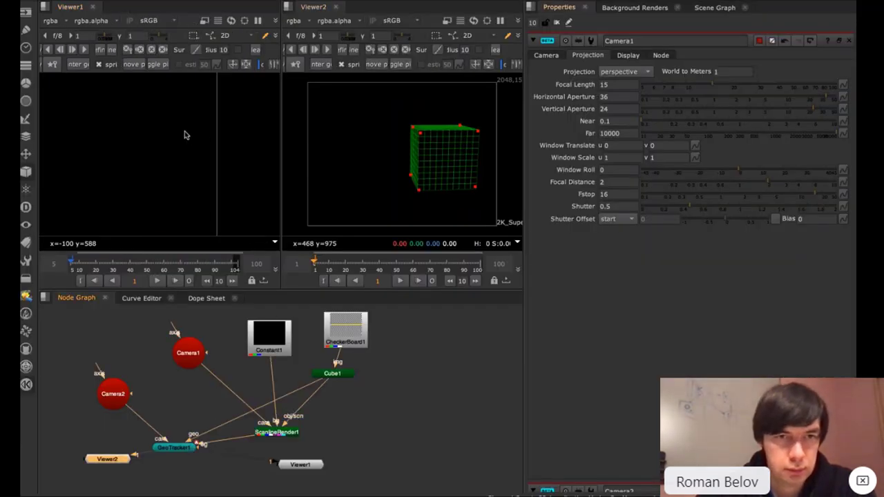
key("space")
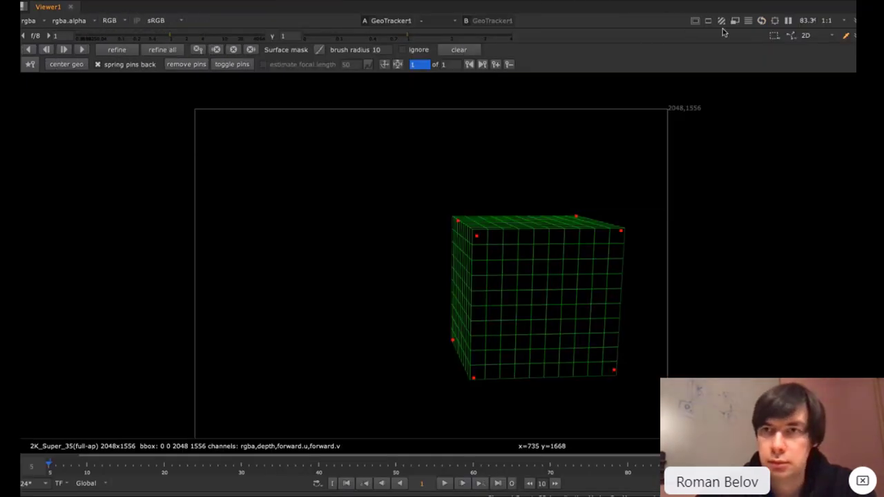
key("space")
- Close all open node properties and switch Viewer2 to the 3D view of the scene
left_click(557, 24)
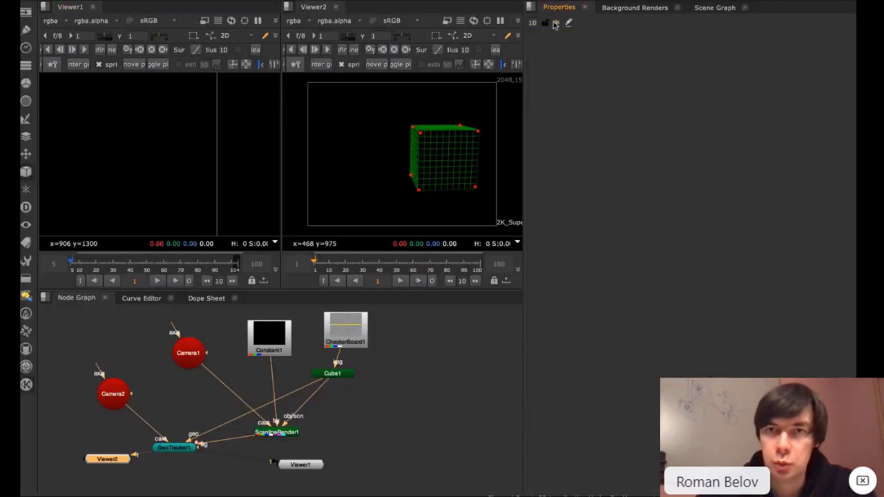
key("space")
key("space")
key("Tab")
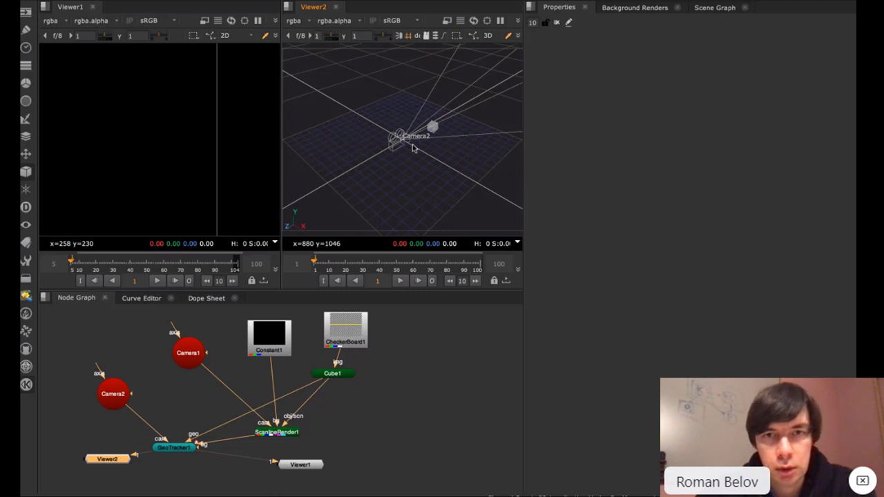
- Try moving Cube1 along Z to about 2.86 in Viewer2 and undo the move
left_click(187, 360)
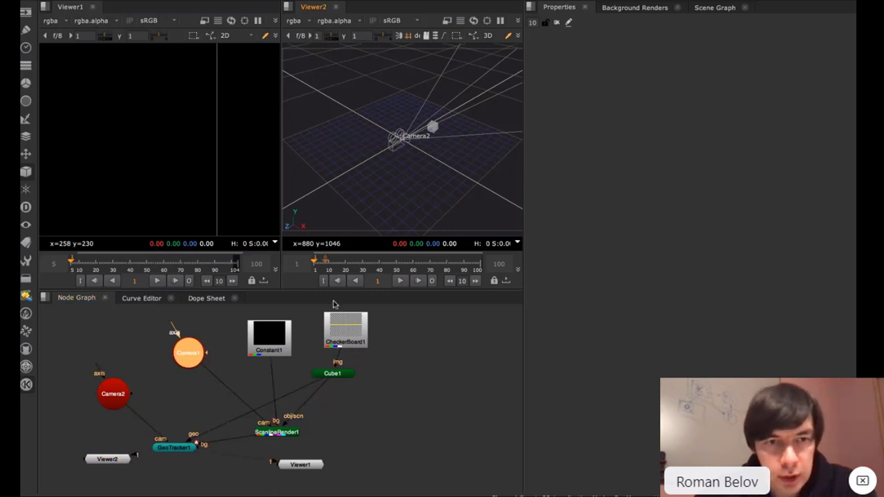
left_click(334, 374)
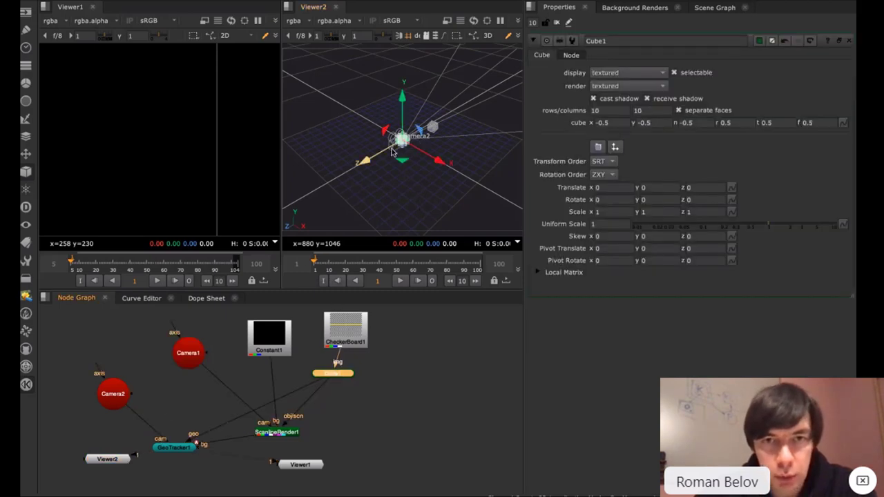
key("z")
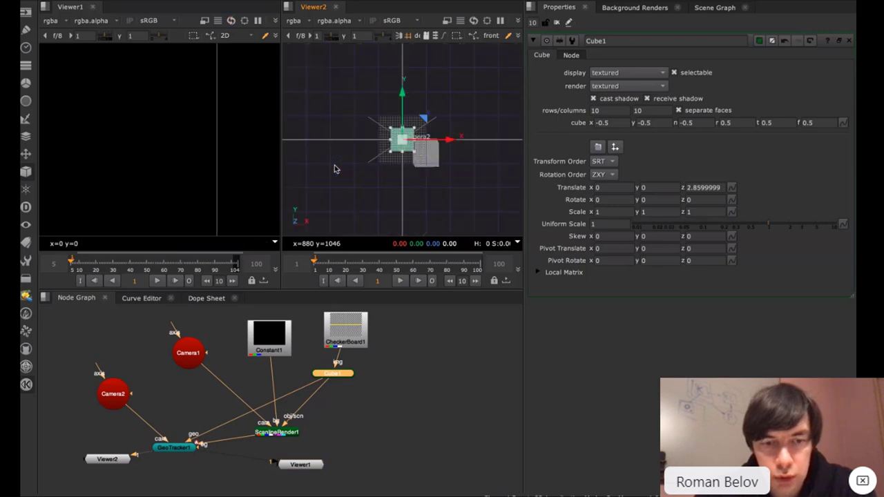
left_click(334, 169)
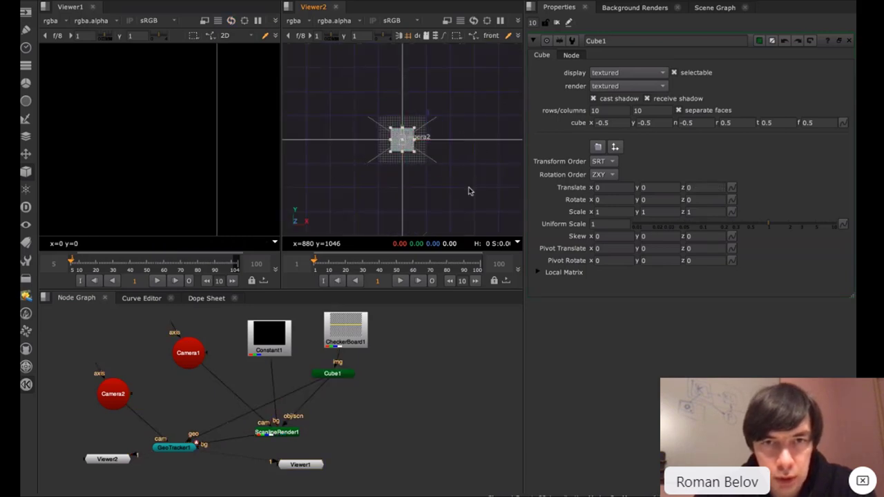
key("v")
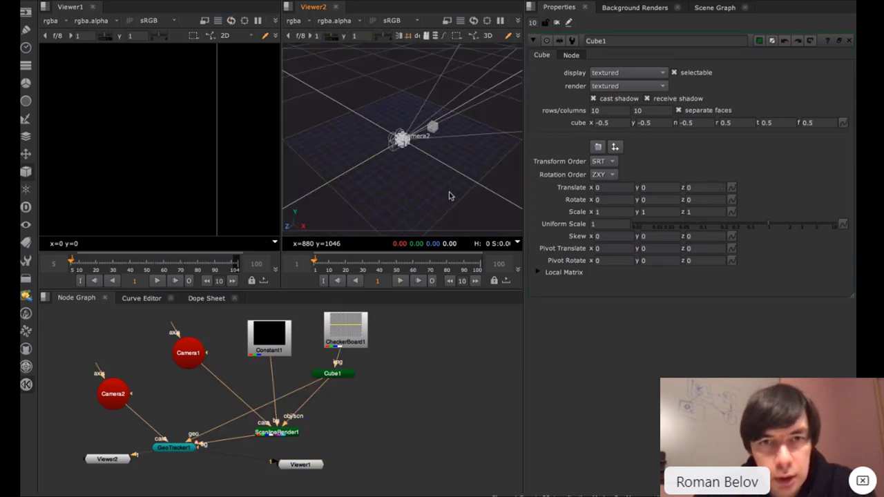
- Replace the open node properties with those of Camera1 and Cube1 so both objects are displayed in Viewer2's 3D scene
left_click(389, 146)
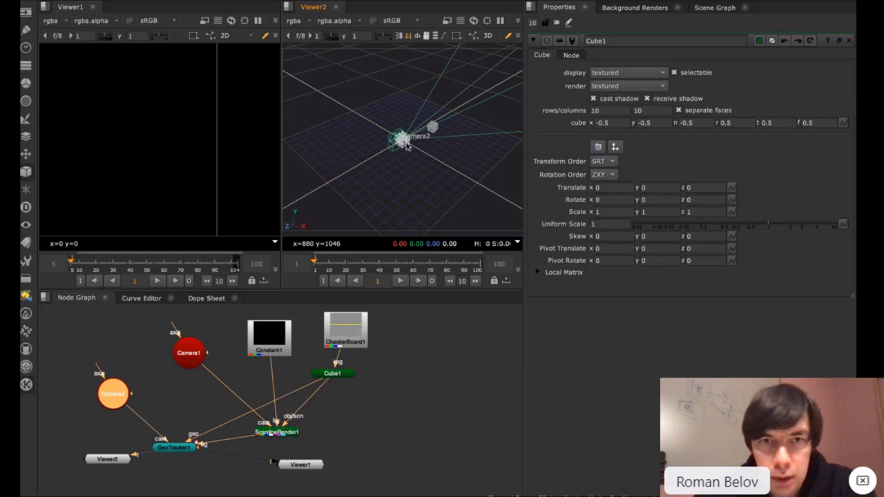
scroll(396, 146, "up", 10)
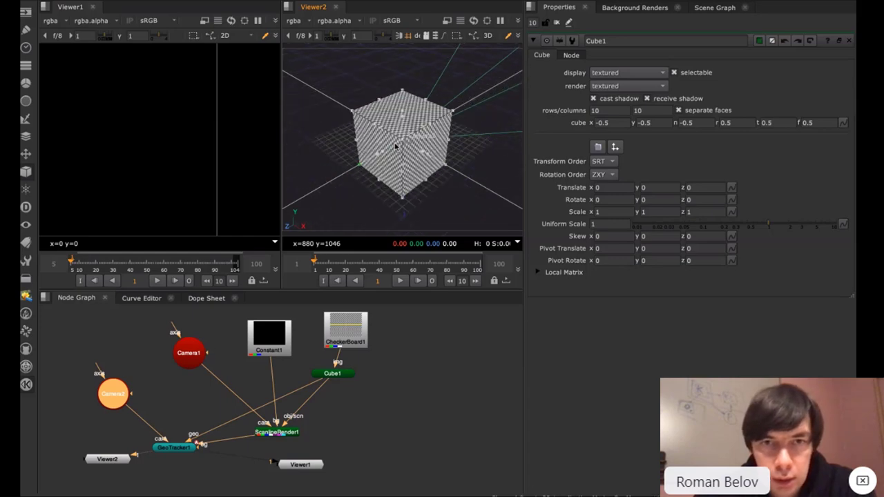
left_click(557, 23)
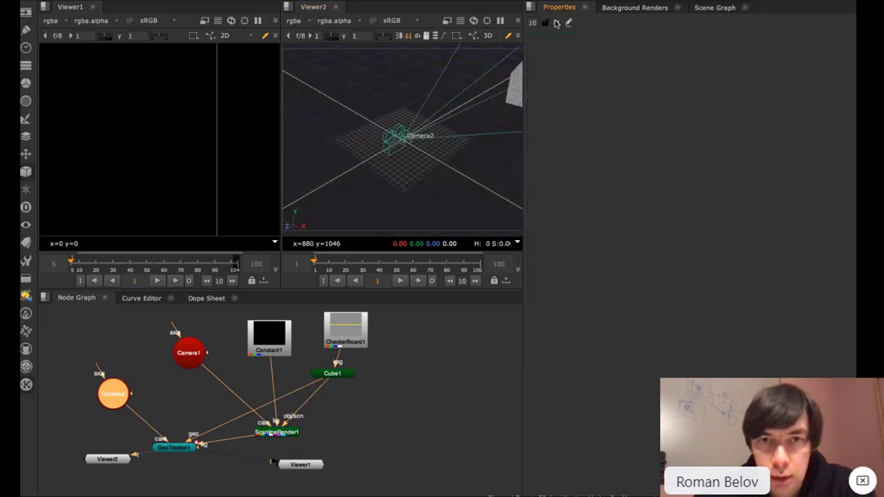
left_click(394, 135)
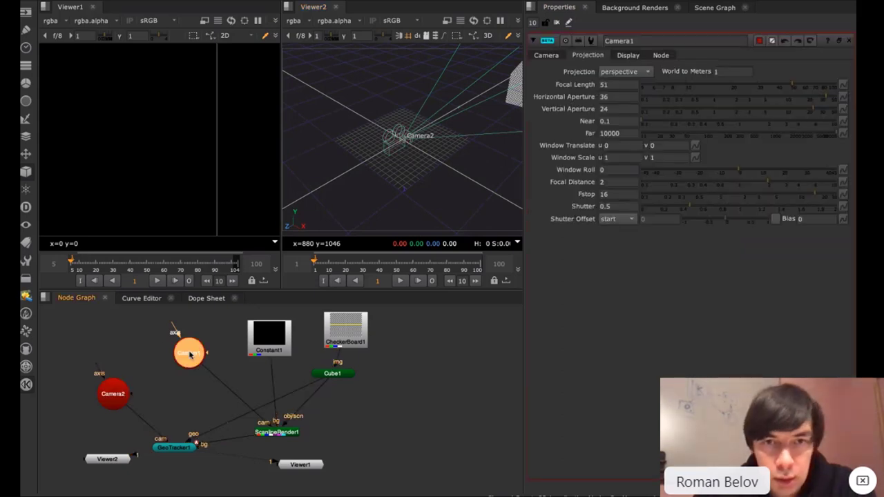
left_click_drag(388, 126, 296, 147)
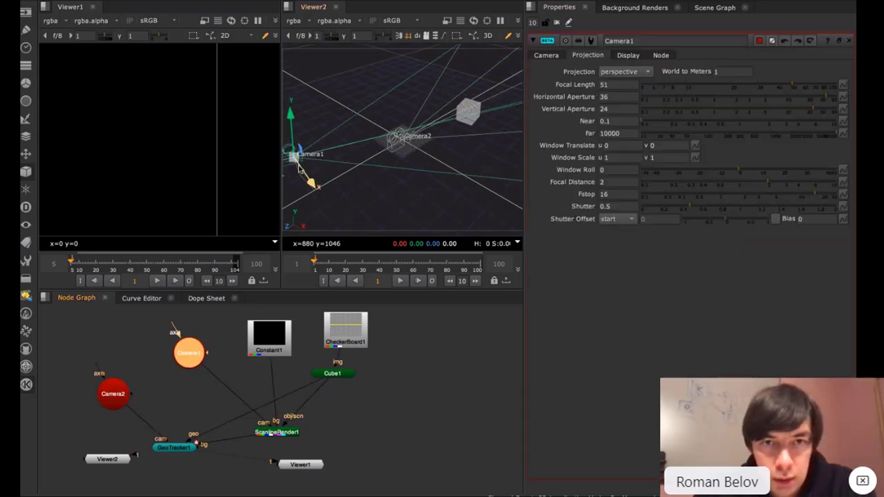
left_click_drag(302, 178, 317, 185)
double_click(331, 373)
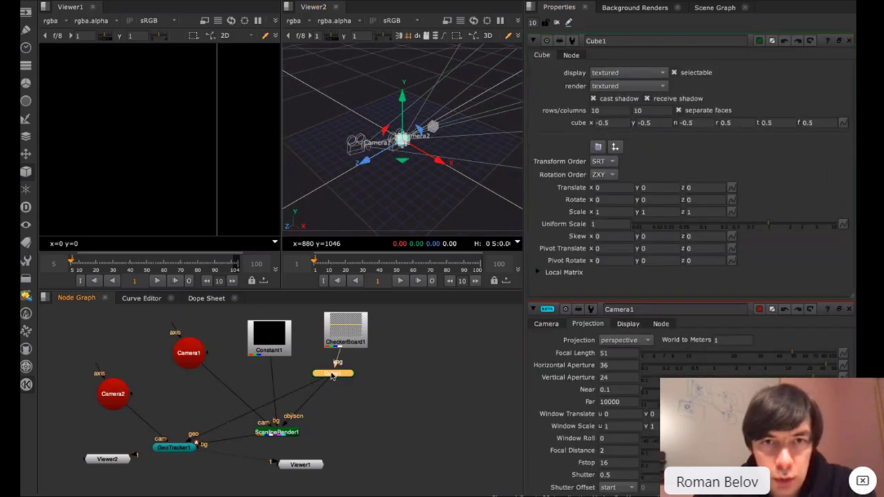
- Select Camera1 in the 3D scene and look through it in the enlarged Viewer2 to compare Cube1 with the tracked cube
left_click(346, 152)
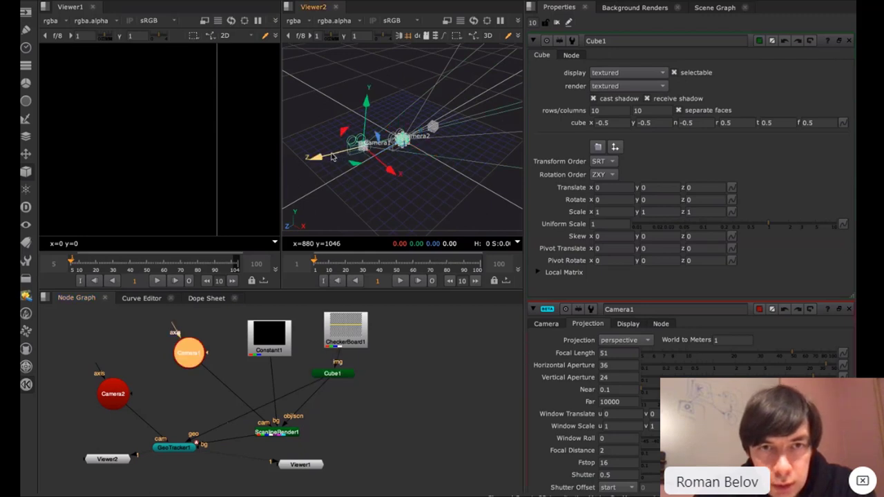
left_click_drag(332, 157, 311, 172)
left_click_drag(430, 189, 450, 66, "ctrl")
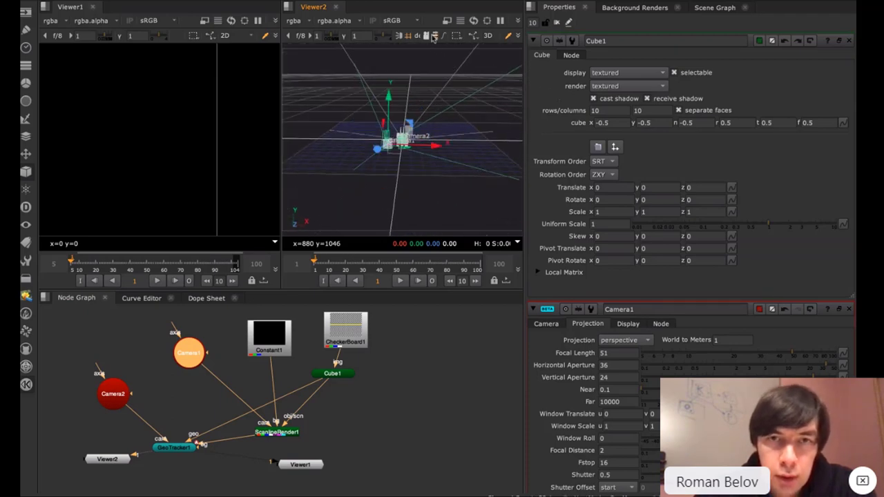
key("space")
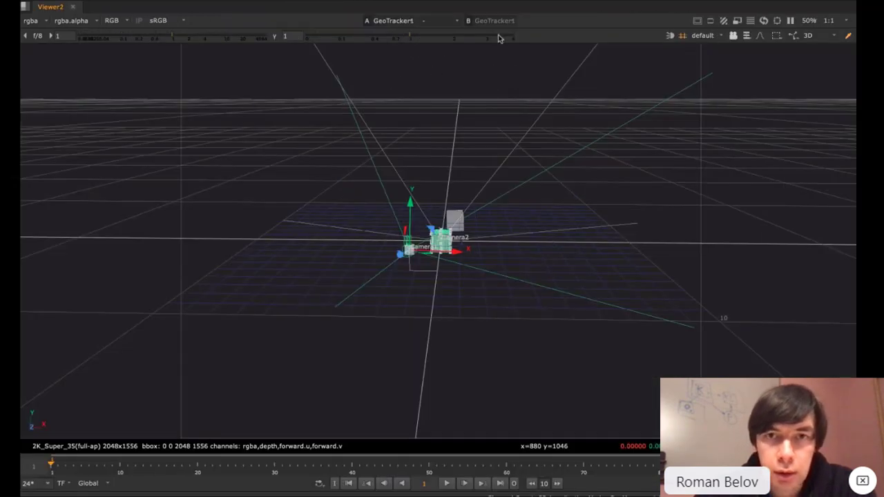
left_click(702, 35)
left_click(717, 61)
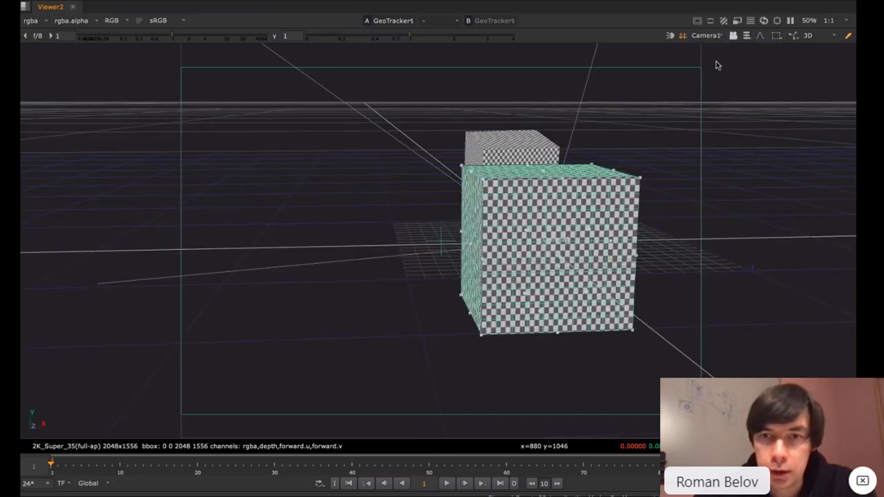
key("space")
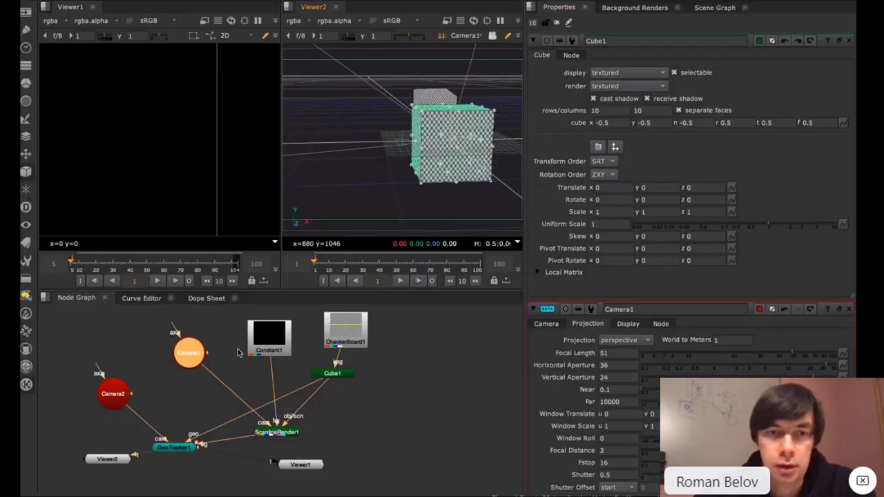
- Check GeoTracker1's settings, and close all open node properties along with Viewer2
left_click(181, 449)
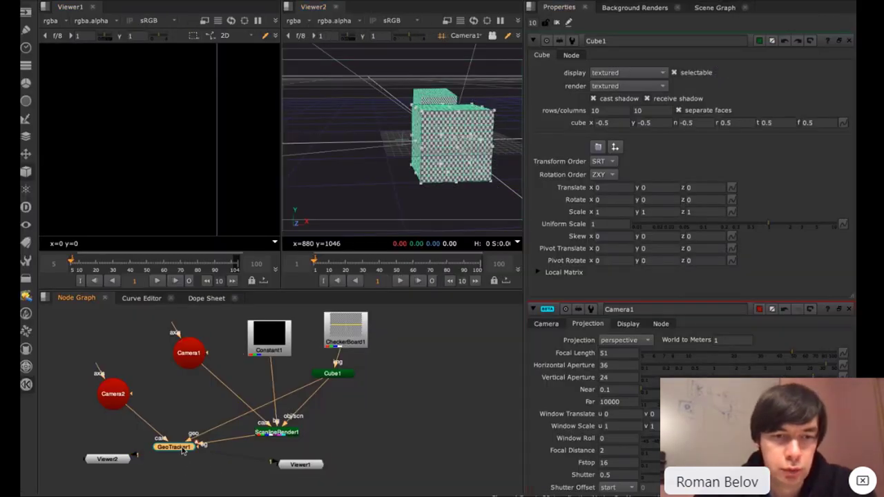
double_click(181, 448)
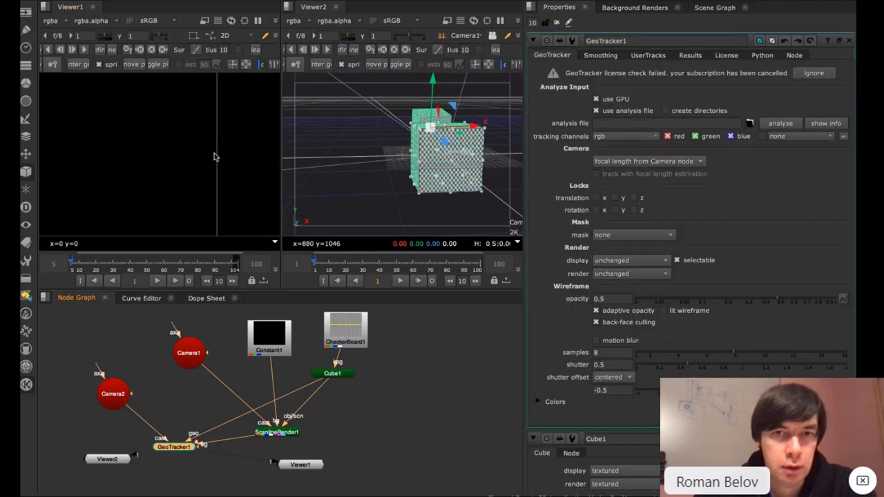
left_click(557, 22)
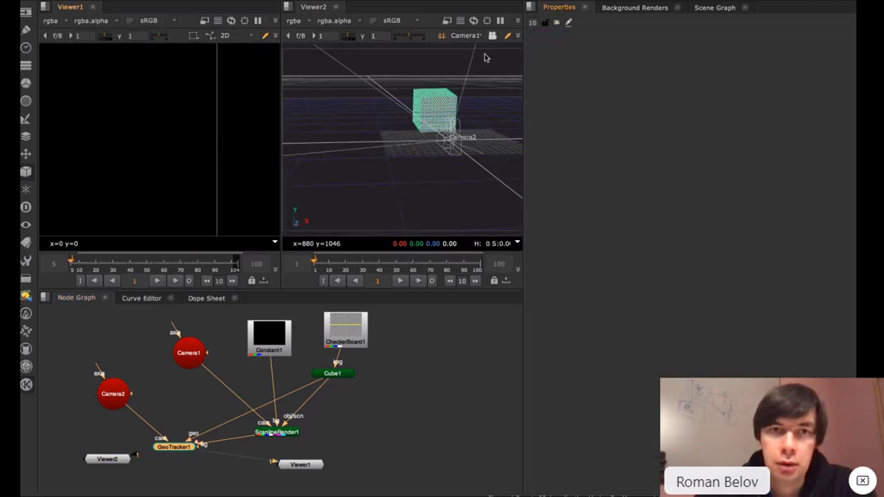
left_click(336, 7)
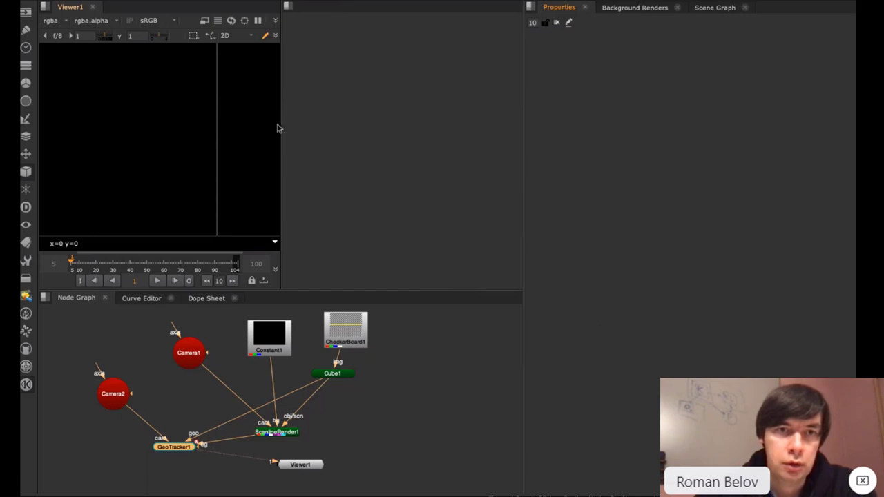
- Close the empty pane beside Viewer1 and open GeoTracker1's properties to show the wireframe overlay on the rendered cube
left_click(288, 7)
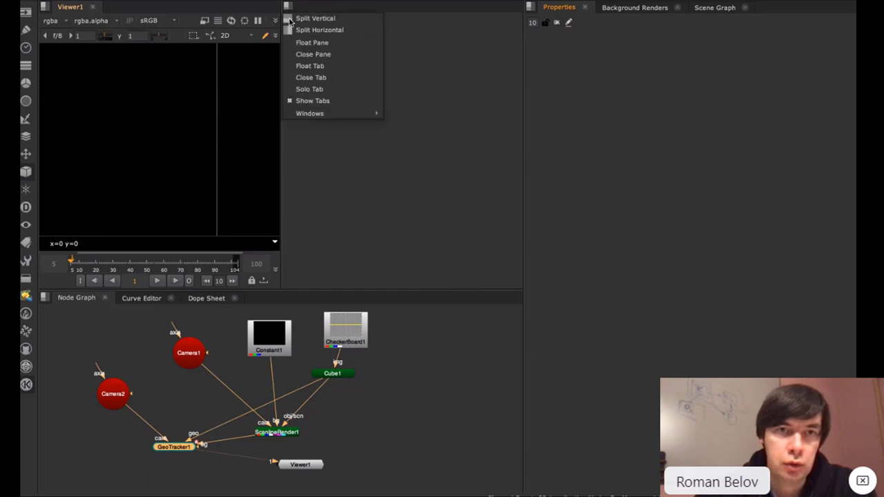
left_click(322, 55)
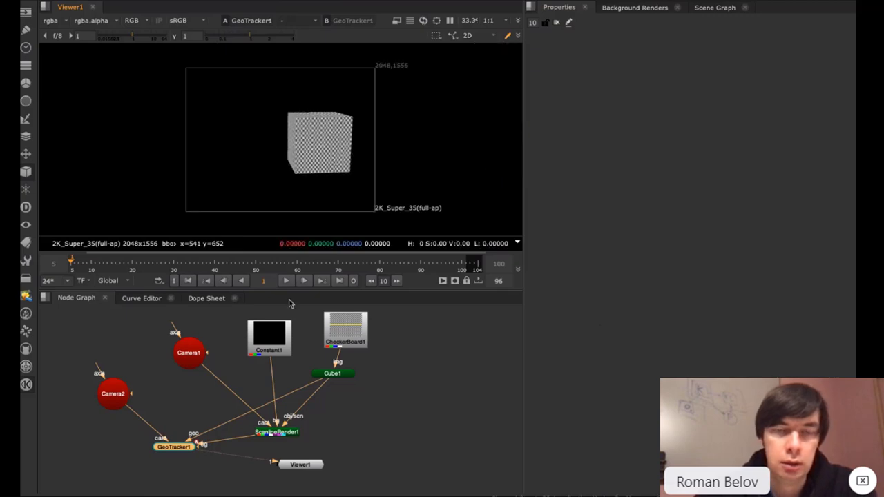
double_click(174, 447)
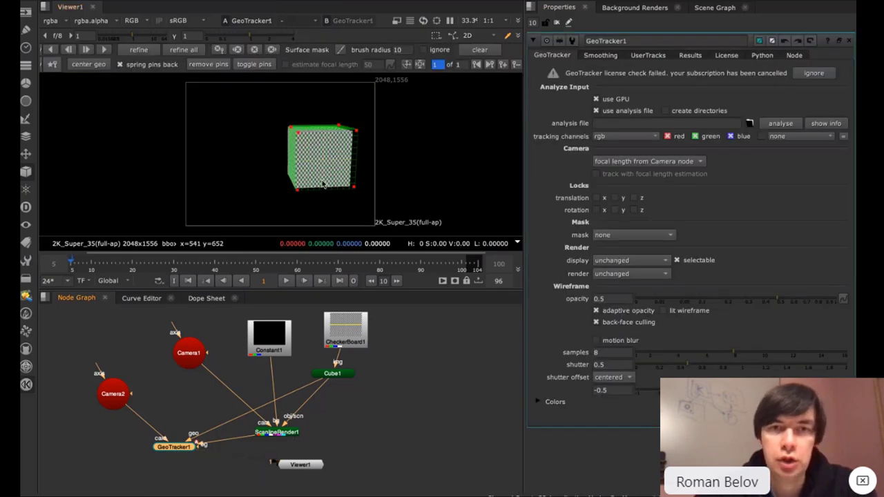
- Enlarge Viewer1 around the cube and adjust the wireframe's pins at the front and rear upper-left corners
key("space")
scroll(479, 236, "up", 5)
scroll(479, 236, "down", 5)
scroll(479, 236, "up", 6)
scroll(479, 237, "down", 1)
scroll(478, 236, "down", 2)
left_click(436, 205)
left_click_drag(393, 172, 387, 184)
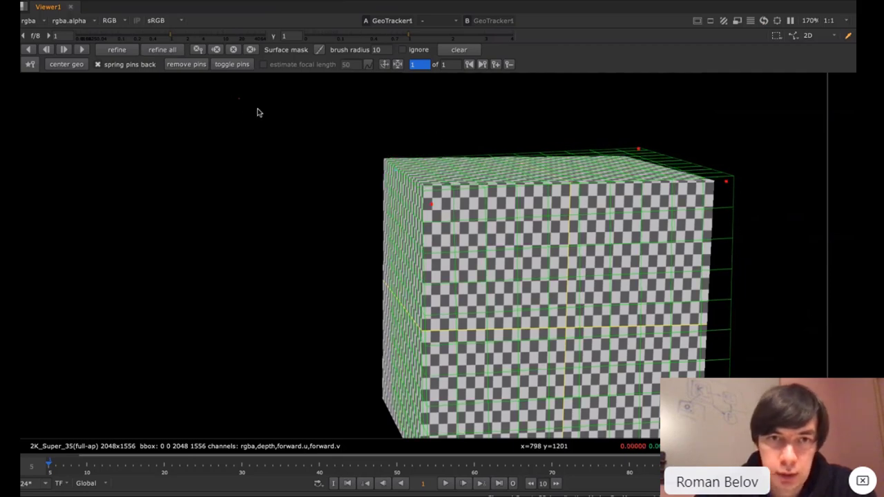
- Move the wireframe's lower-left, lower-right, upper-right and rear upper-left pins onto the matching corners of the rendered cube
middle_click_drag(341, 160, 170, 103)
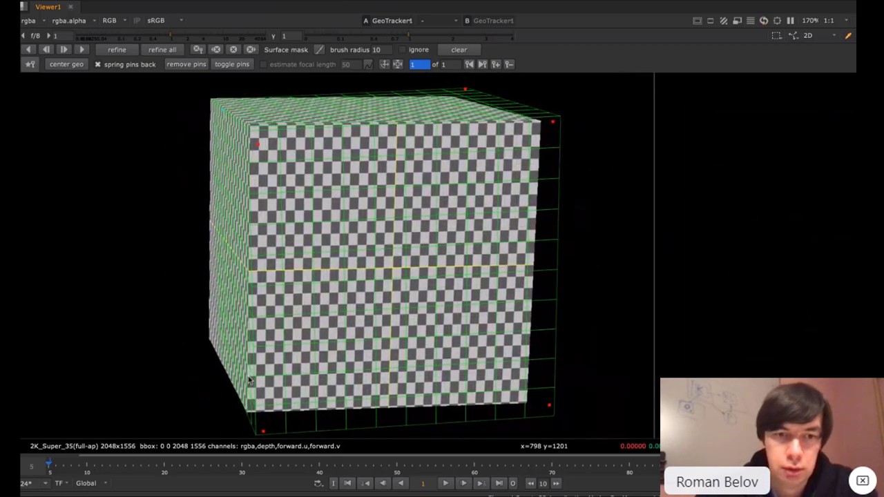
left_click_drag(264, 431, 247, 413)
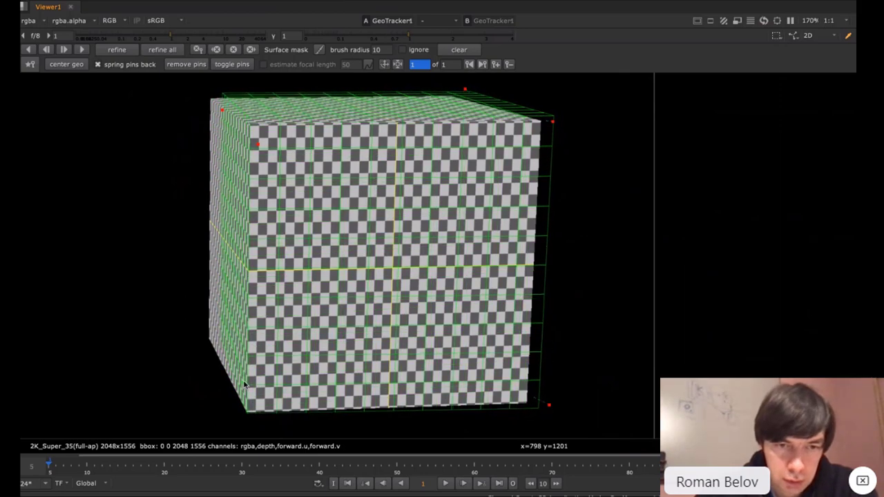
left_click_drag(536, 398, 523, 388)
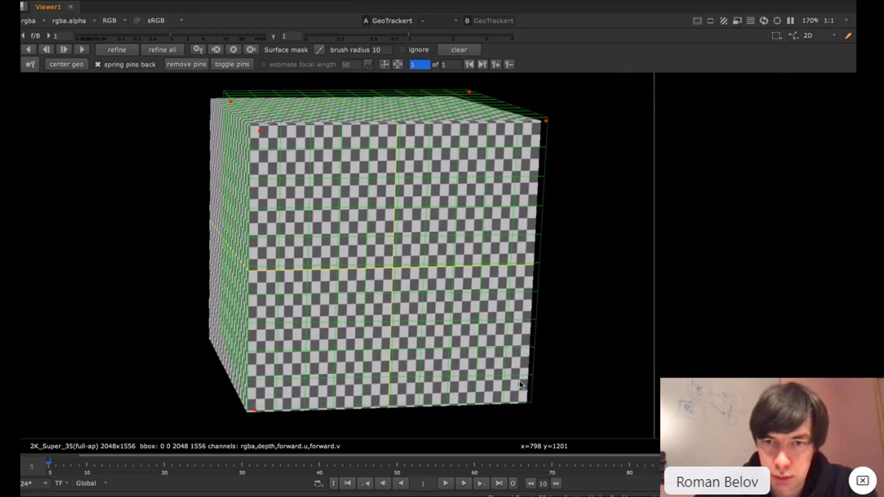
left_click_drag(542, 127, 535, 125)
left_click_drag(232, 104, 200, 125)
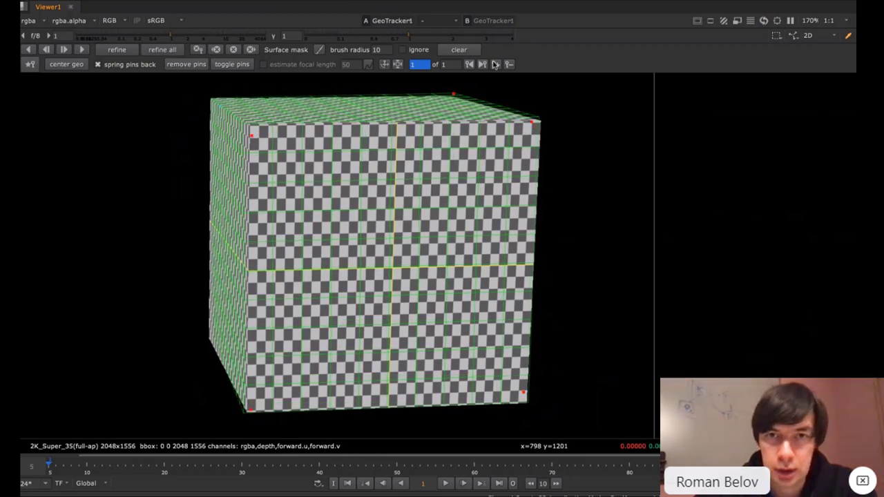
- Nudge the front upper-left pin, and remove both the front and rear upper-left pins from the wireframe
left_click_drag(253, 137, 263, 144)
right_click(263, 143)
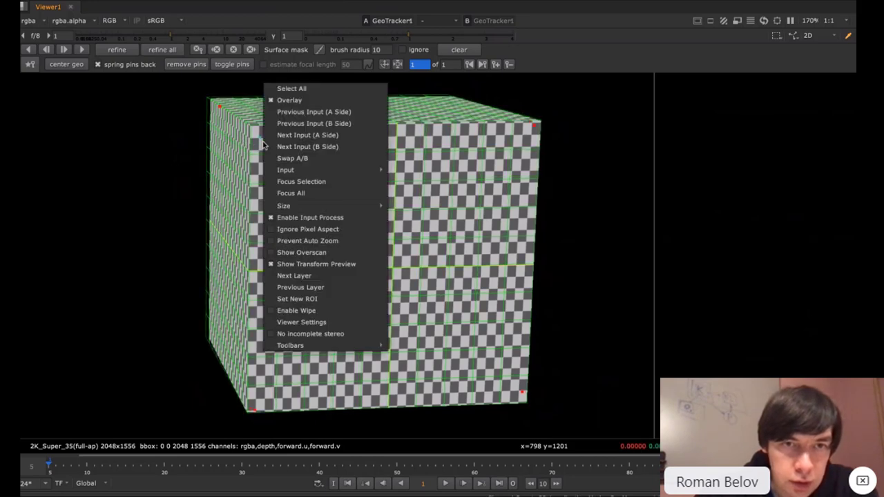
key("Escape")
right_click(216, 110)
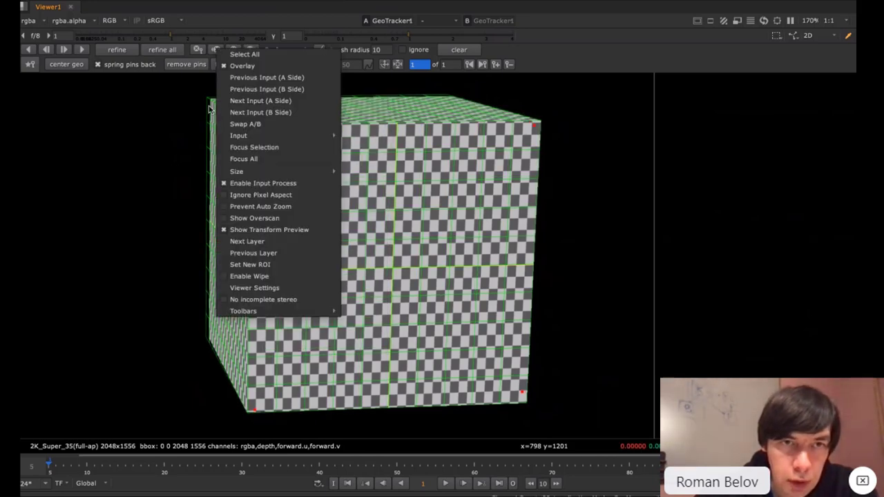
key("Escape")
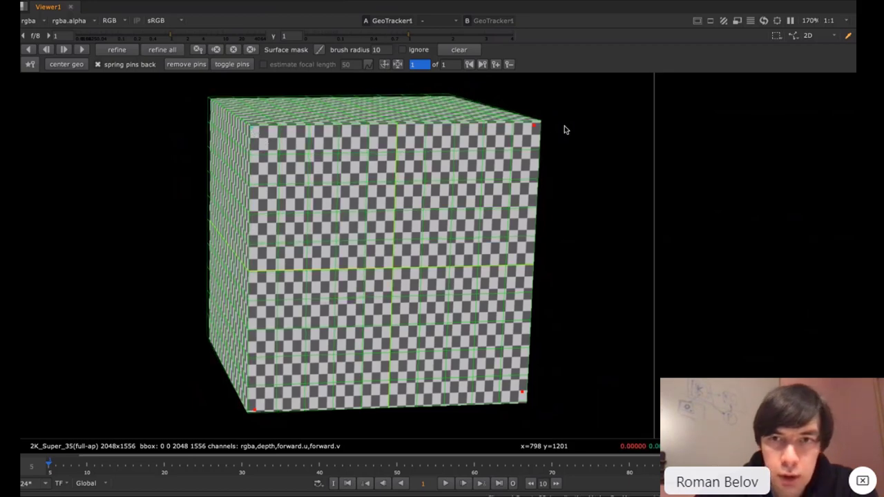
- Fine-tune the wireframe's alignment at the front corner pins and pin its rear upper-left corner to the rendered cube
left_click_drag(536, 130, 535, 132)
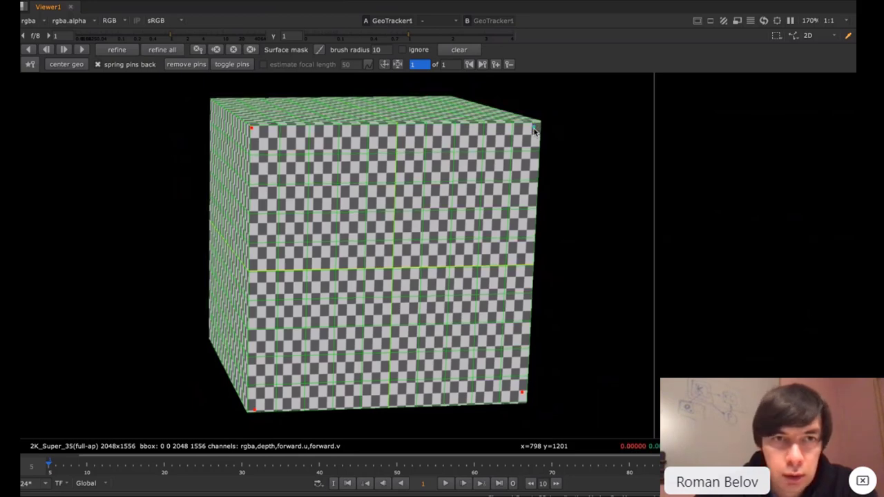
left_click(251, 411)
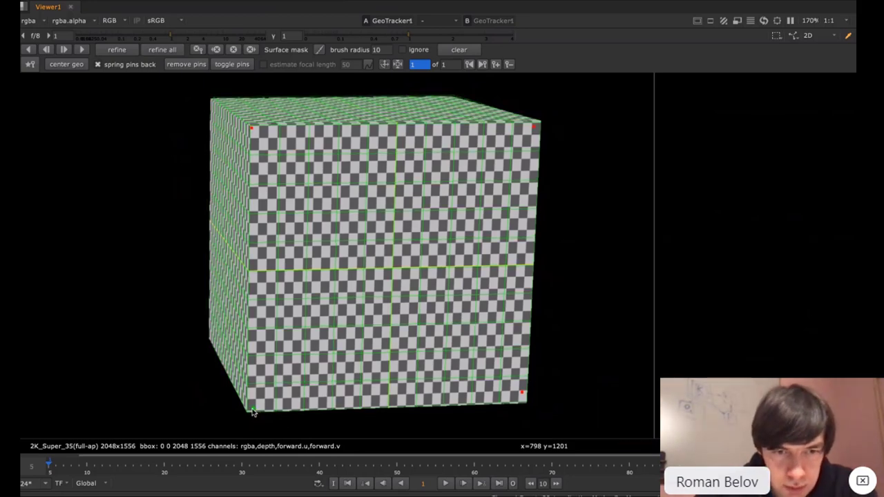
left_click(522, 394)
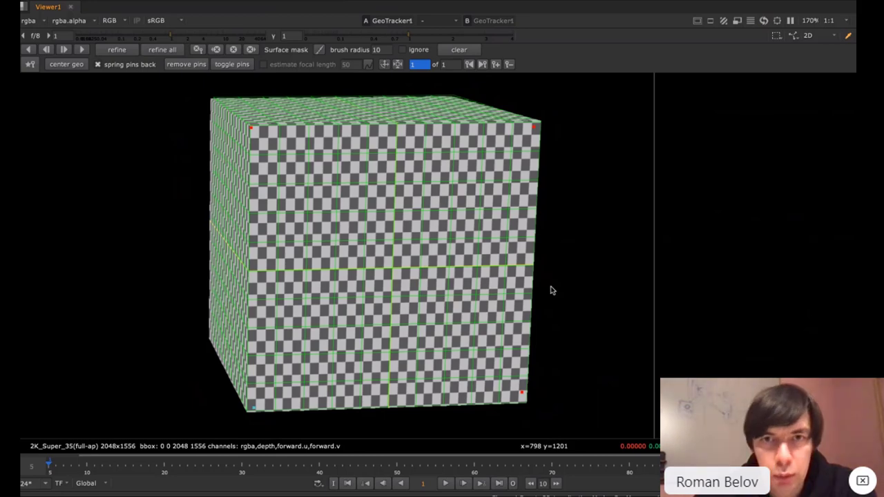
left_click_drag(219, 102, 216, 102)
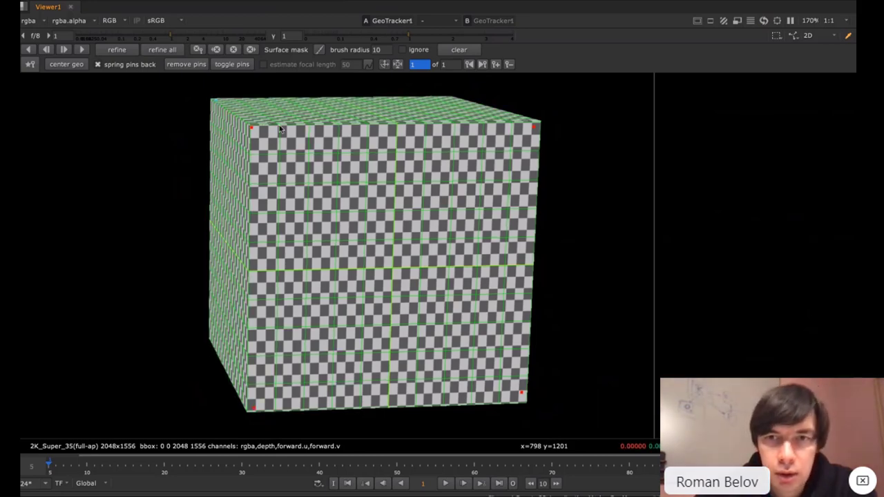
- Restore the full workspace layout and set Camera1's focal length to 15
key("space")
double_click(211, 353)
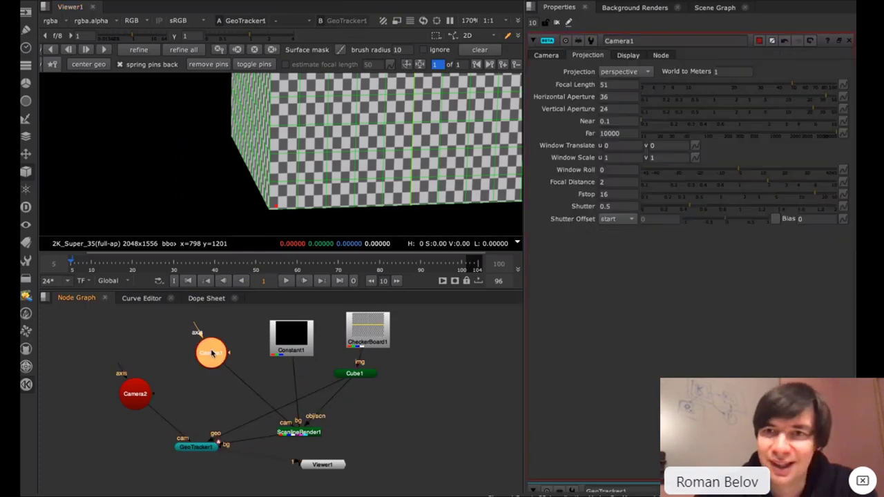
left_click(618, 85)
double_click(618, 85)
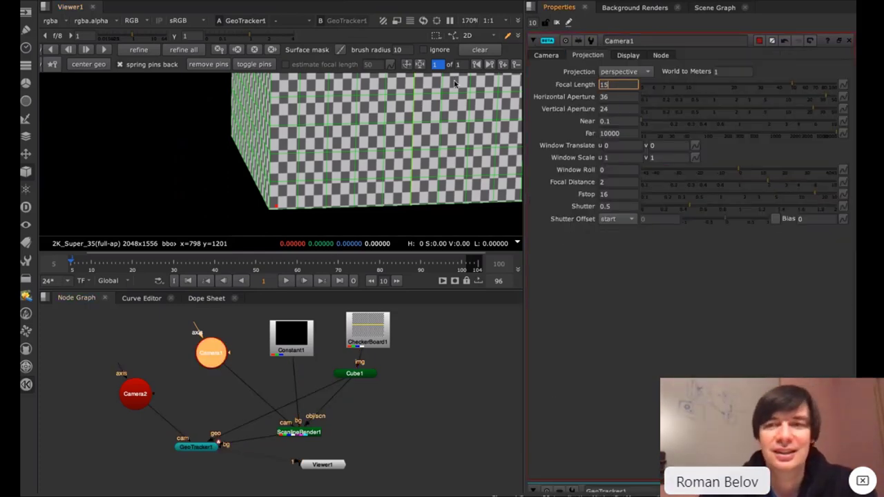
key("Return")
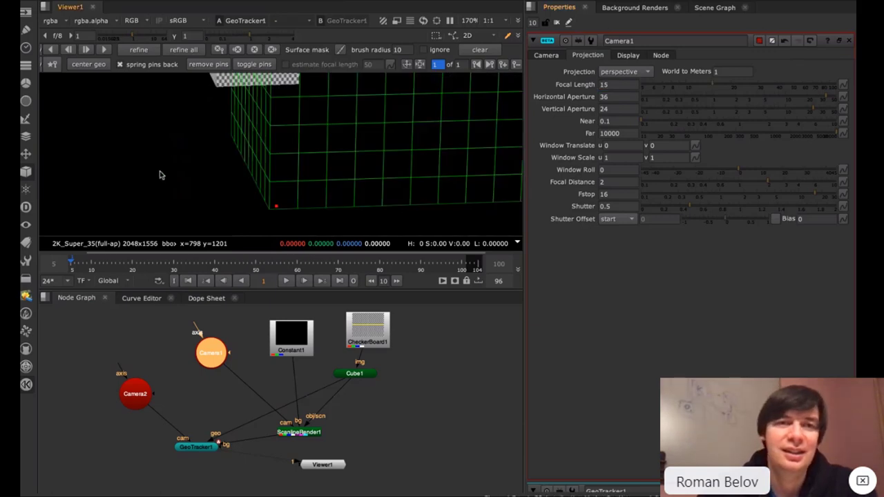
- Frame Camera1 in the 3D scene, close all node properties, and reopen only those of Camera1
key("Tab")
left_click_drag(474, 156, 239, 226, "ctrl")
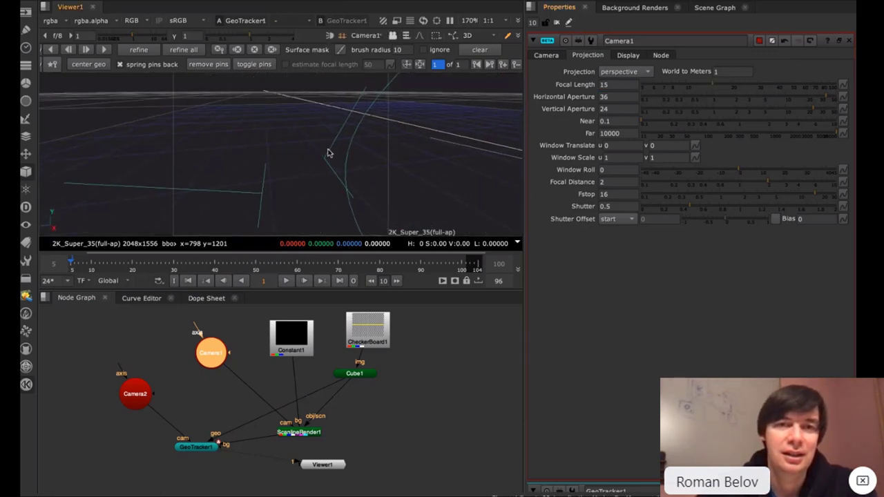
key("f")
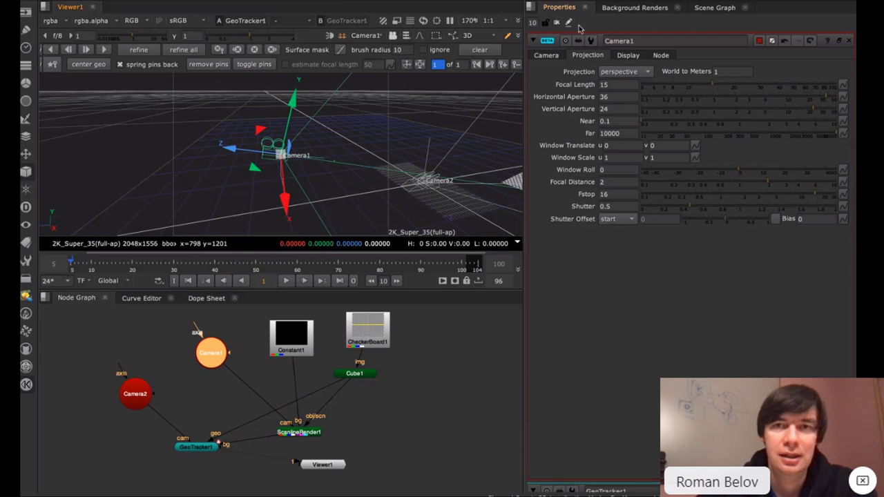
left_click(557, 22)
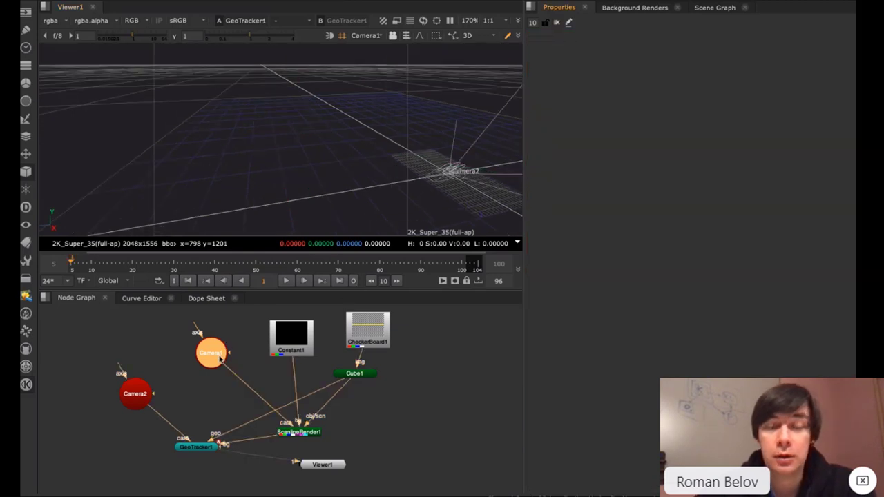
double_click(213, 349)
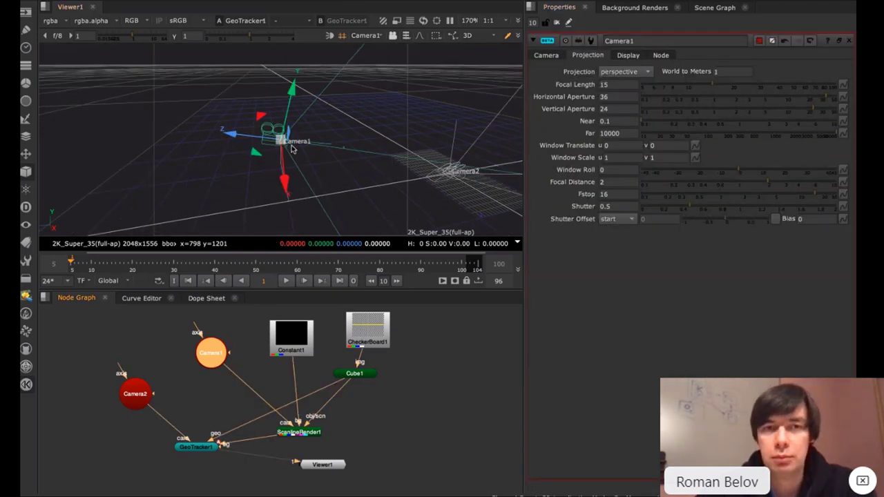
- Set Camera1's focal length to 25, move the camera along its Z axis, and check the cube in the 2D render
left_click(618, 83)
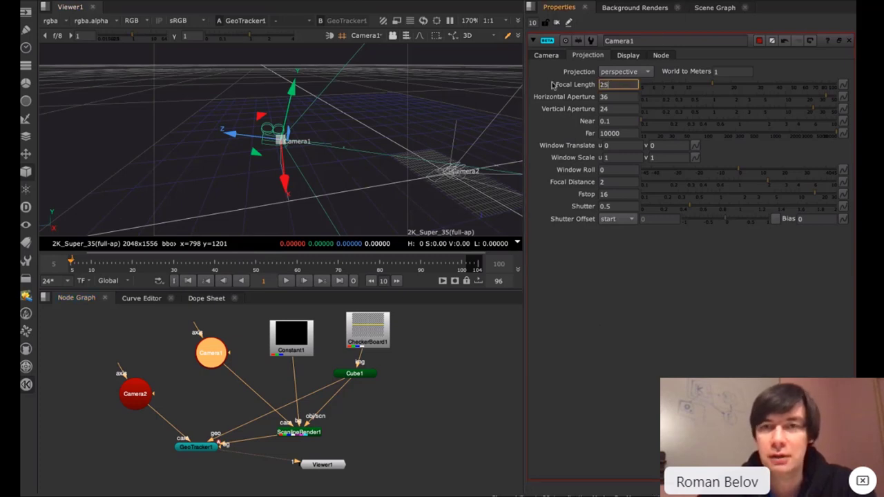
type("25")
key("Return")
left_click_drag(233, 134, 355, 145)
key("Tab")
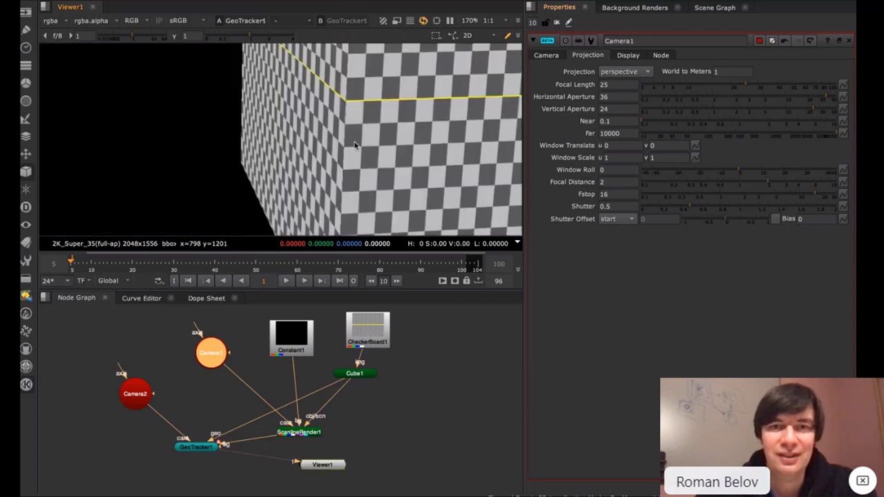
scroll(354, 145, "down", 10)
scroll(355, 145, "up", 5)
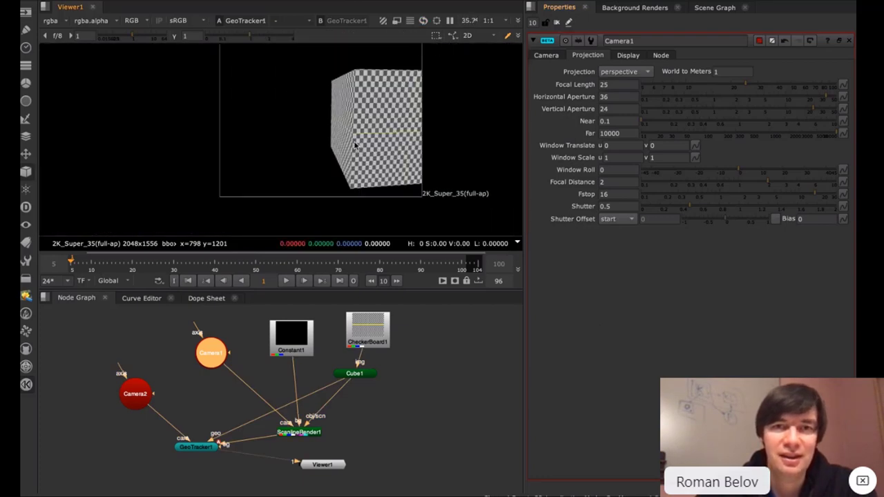
- Shift Camera1 sideways along its X axis in the 3D scene and check the framing in its camera view
key("Tab")
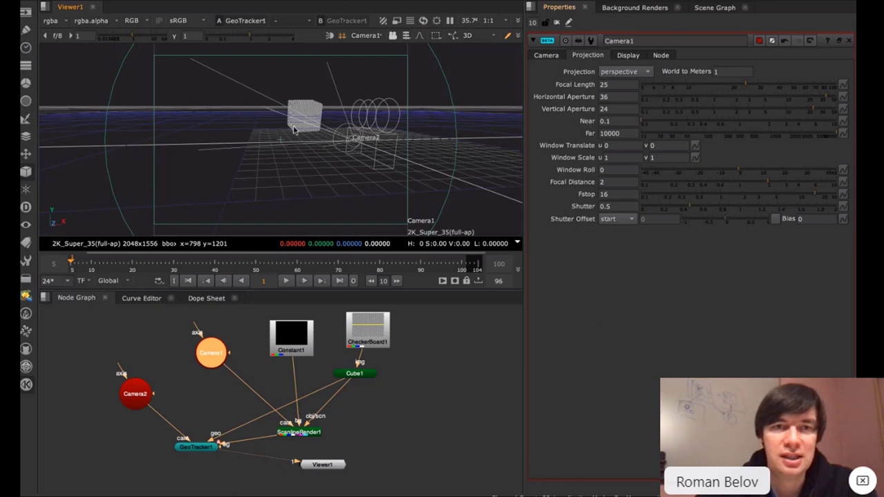
key("Tab")
key("Tab")
mouse_move(375, 174)
left_mouse_down("ctrl")
mouse_move(300, 184)
mouse_move(361, 182)
left_mouse_up("ctrl")
left_click_drag(328, 142, 364, 141, "ctrl")
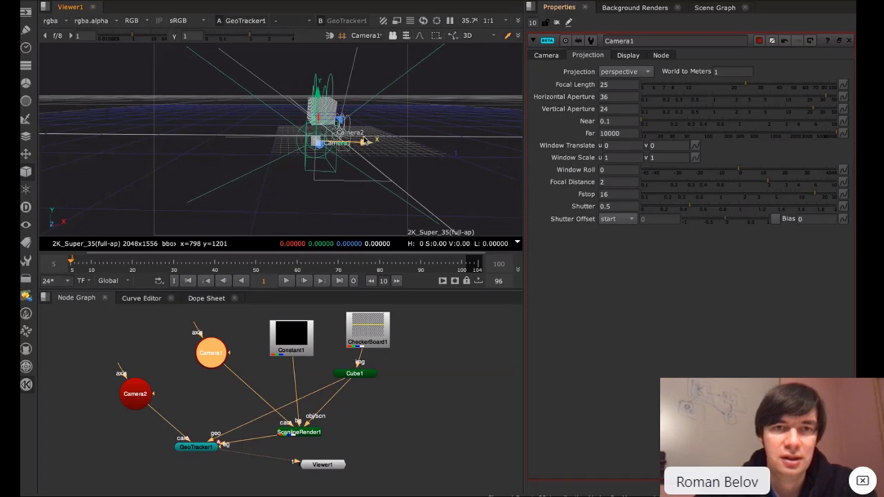
key("Tab")
key("Tab")
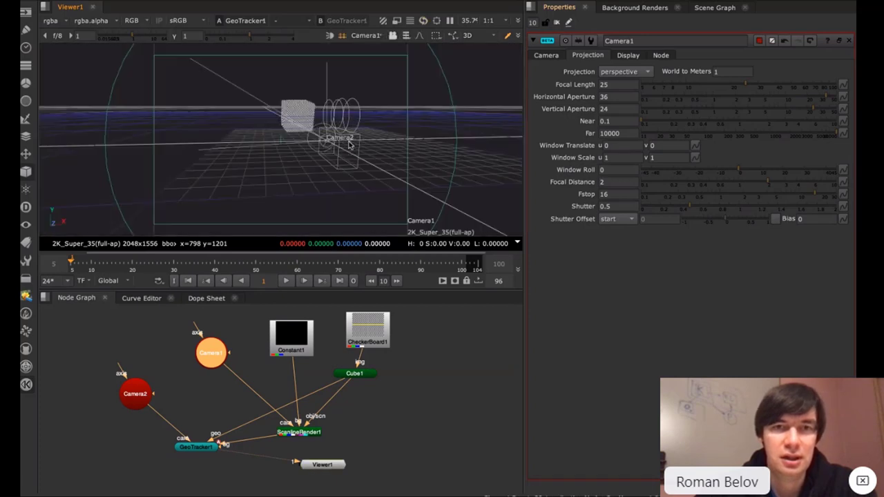
- Select Camera2 in the 3D scene and examine its placement relative to Cube1 from several angles
left_click(328, 138)
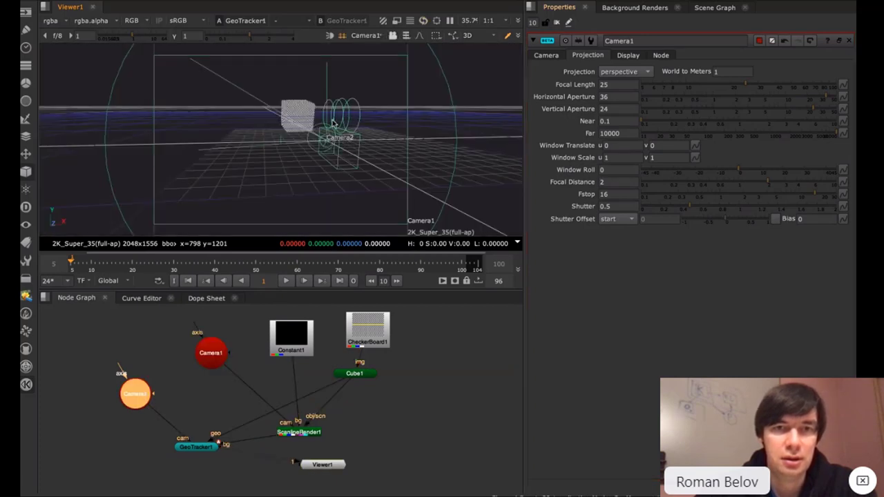
left_click_drag(400, 102, 373, 91, "ctrl")
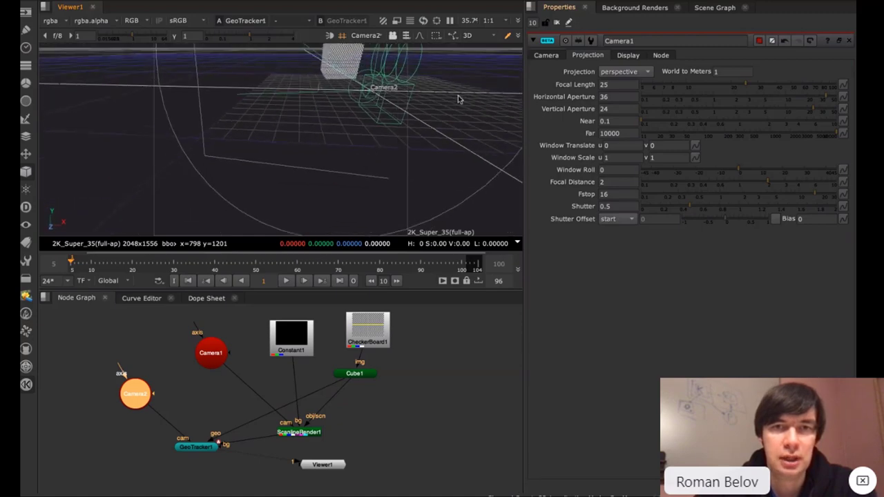
left_click_drag(482, 149, 301, 211, "ctrl")
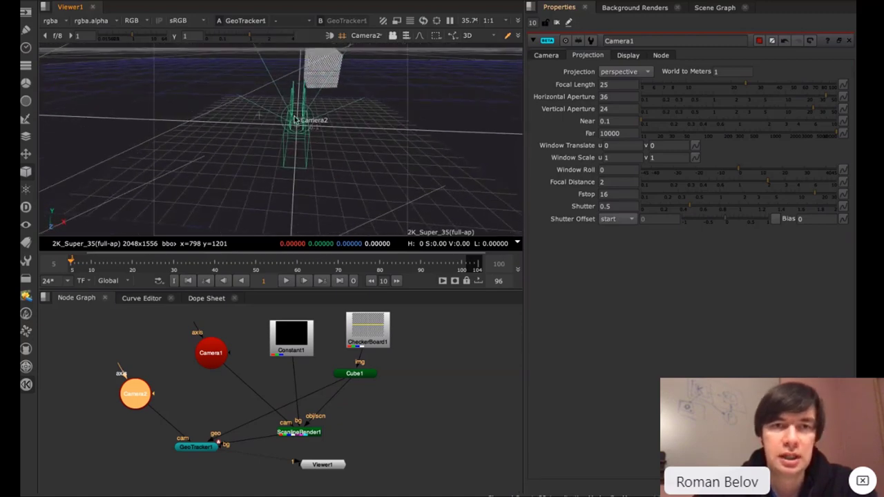
left_click_drag(407, 173, 304, 174, "ctrl")
left_click_drag(485, 181, 306, 145, "ctrl")
left_click(390, 175)
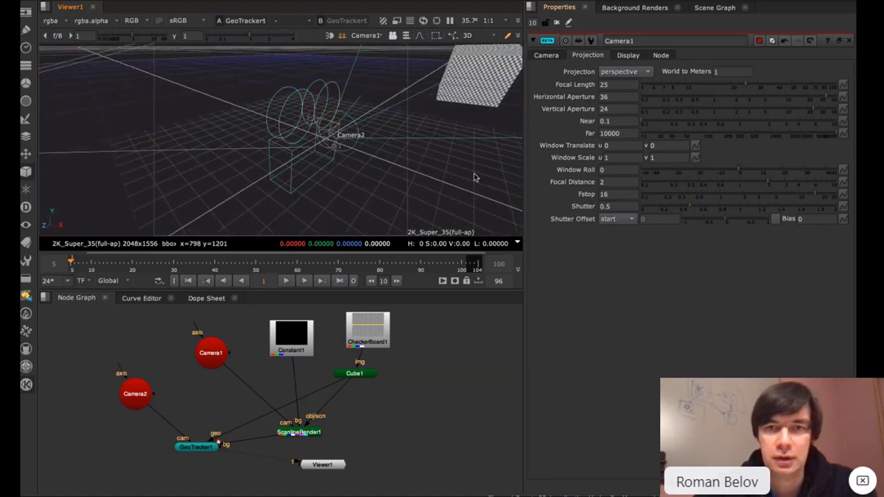
- Select Camera1 and raise it along its Y axis in the 3D scene
left_click(290, 131)
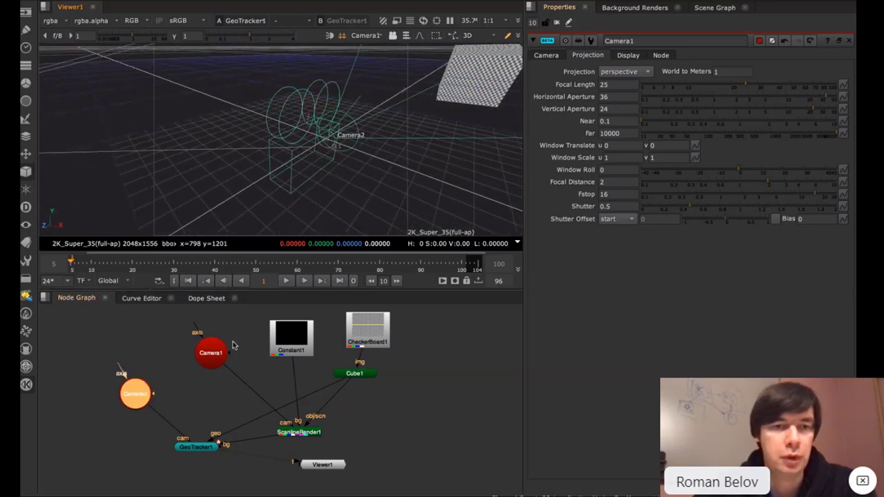
left_click(214, 356)
scroll(195, 119, "down", 5)
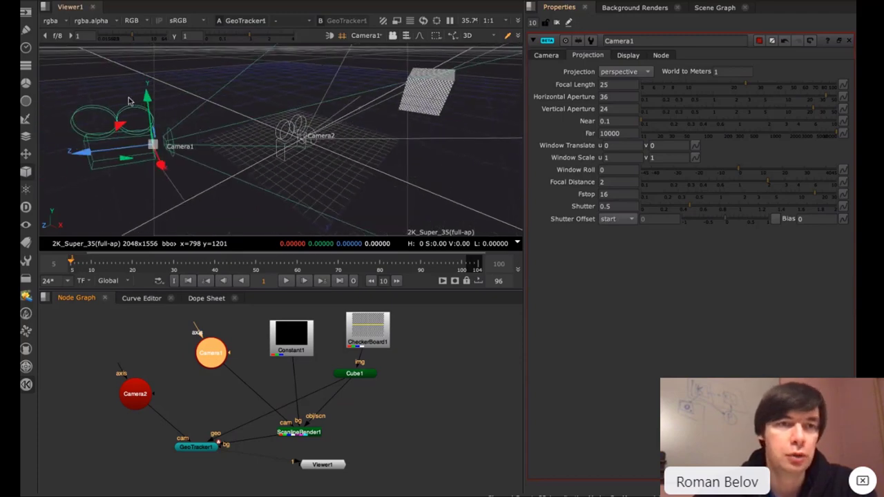
left_click_drag(145, 98, 209, 76)
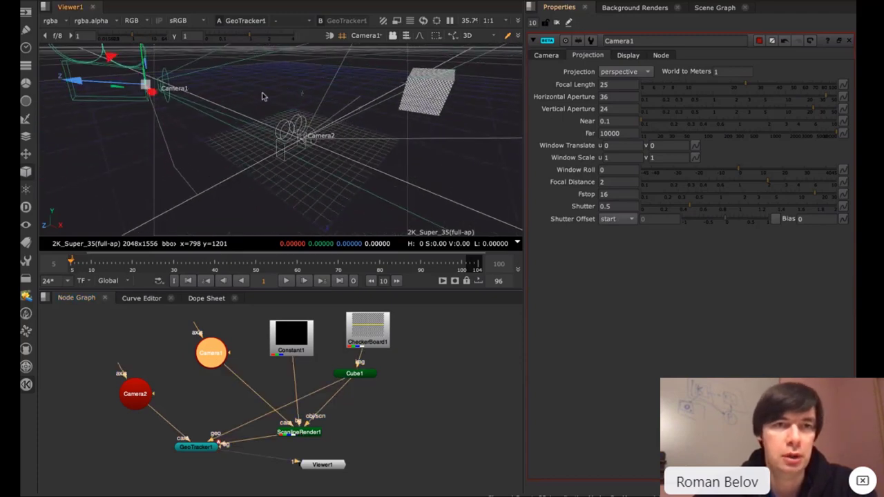
- Open GeoTracker1's settings and show its pinned wireframe over the cube render in an enlarged 2D view
key("Tab")
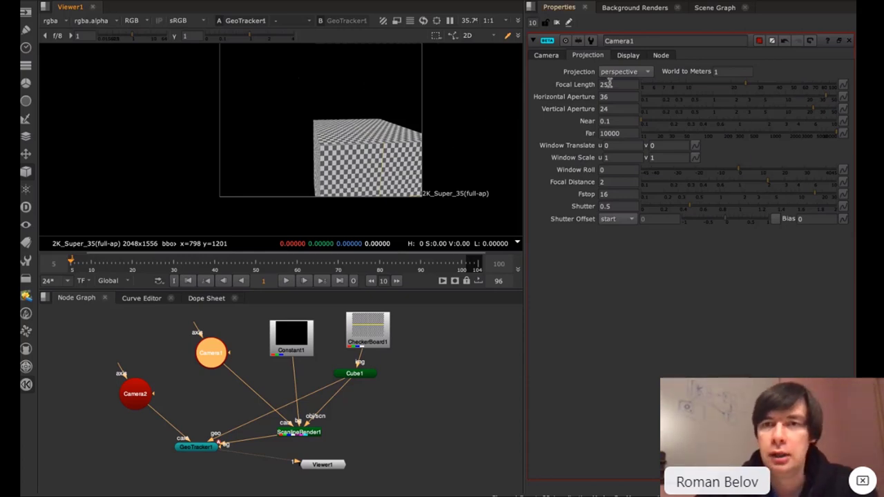
left_click(608, 84)
double_click(207, 446)
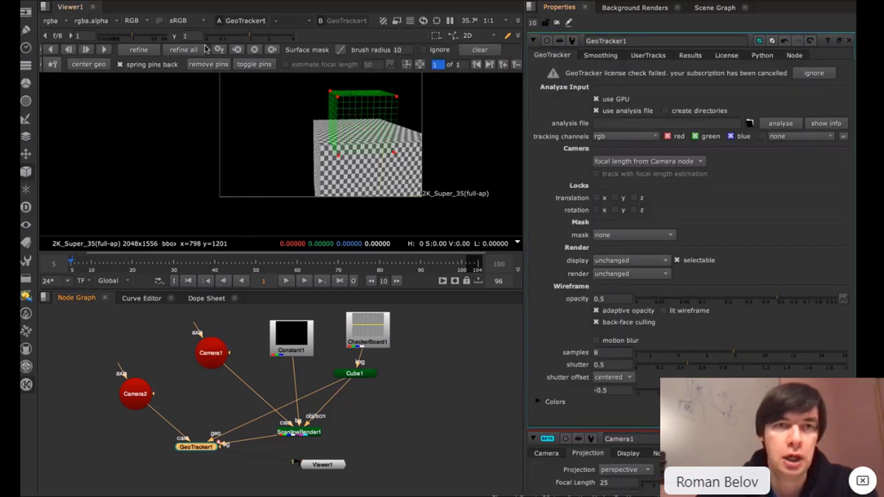
key("space")
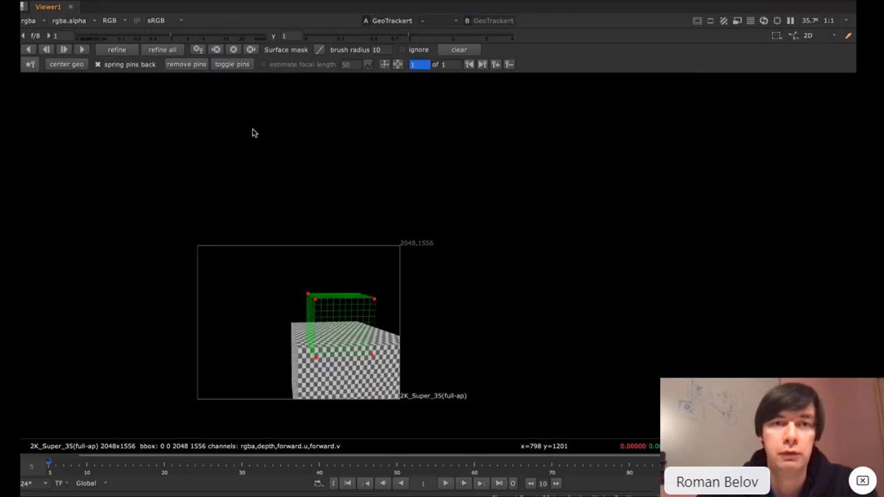
right_click(271, 159)
key("Escape")
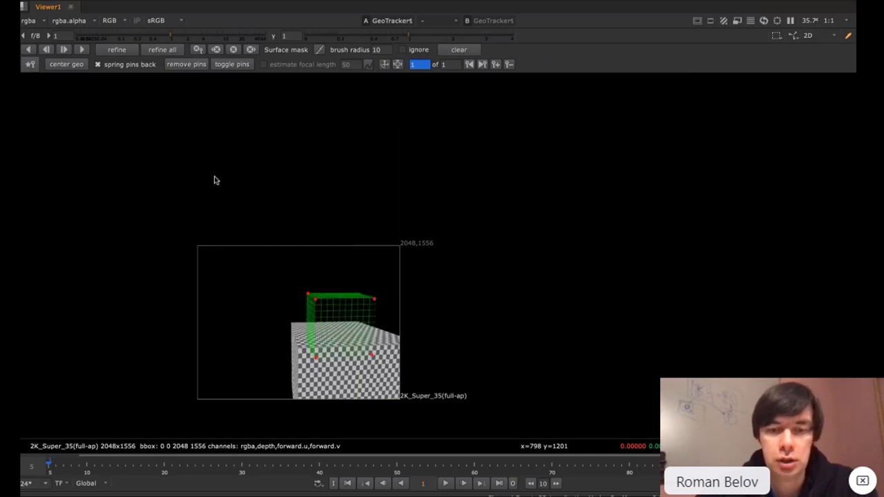
scroll(214, 179, "up", 4)
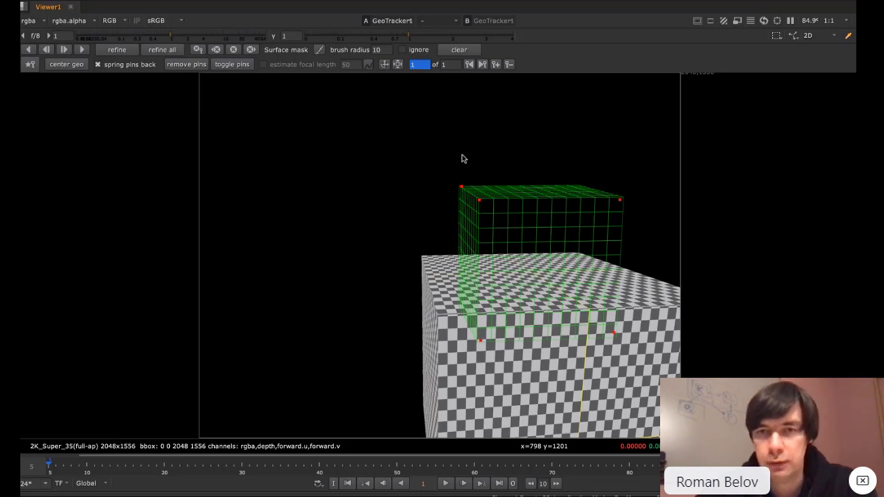
- Toggle all pins to move the wireframe onto the rendered cube's near upper corner, and align the adjacent top corners with individual pins
mouse_move(480, 202)
left_mouse_down()
mouse_move(490, 209)
mouse_move(476, 201)
mouse_move(485, 199)
mouse_move(481, 212)
mouse_move(484, 203)
left_mouse_up()
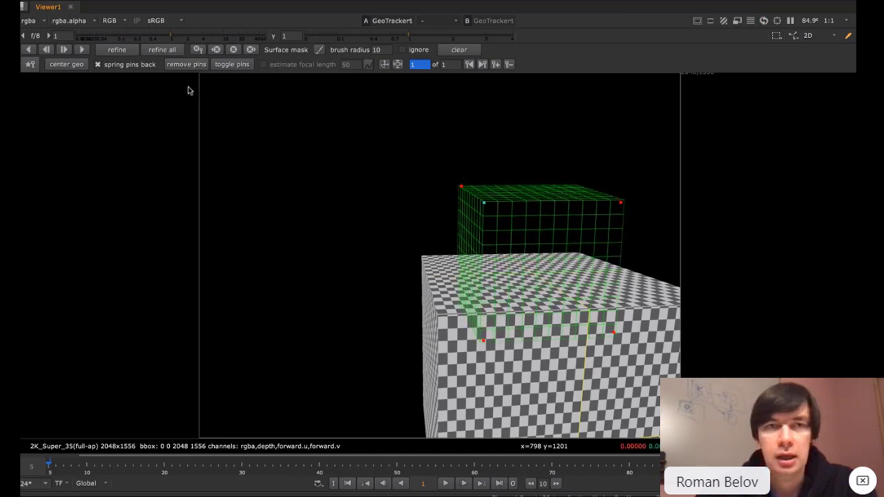
left_click(231, 64)
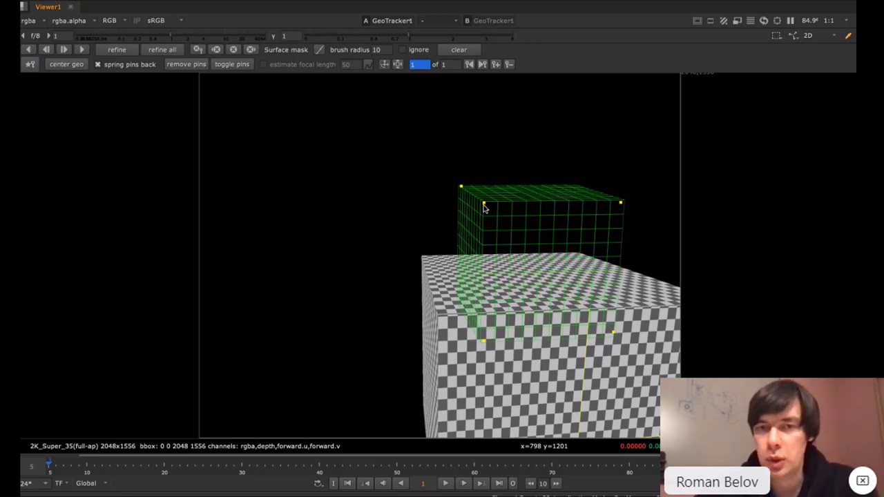
left_click_drag(484, 206, 440, 322)
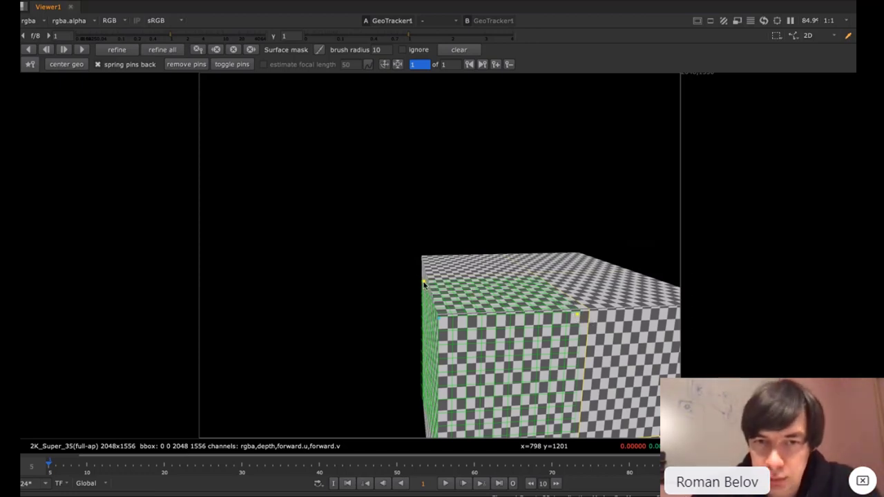
left_click_drag(424, 281, 426, 261)
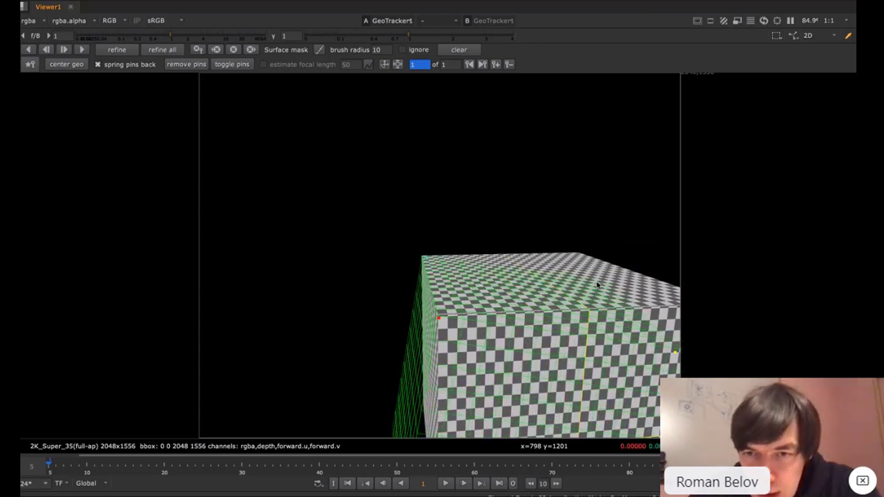
left_click_drag(675, 355, 729, 312)
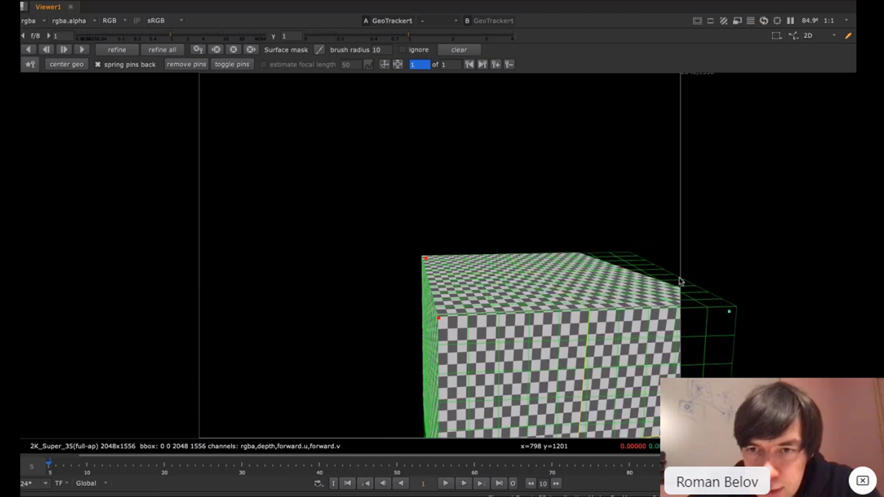
- Refine the wireframe's match by adding and adjusting pins at the rendered cube's far top corners
left_click_drag(631, 257, 536, 251)
left_click_drag(389, 261, 447, 259)
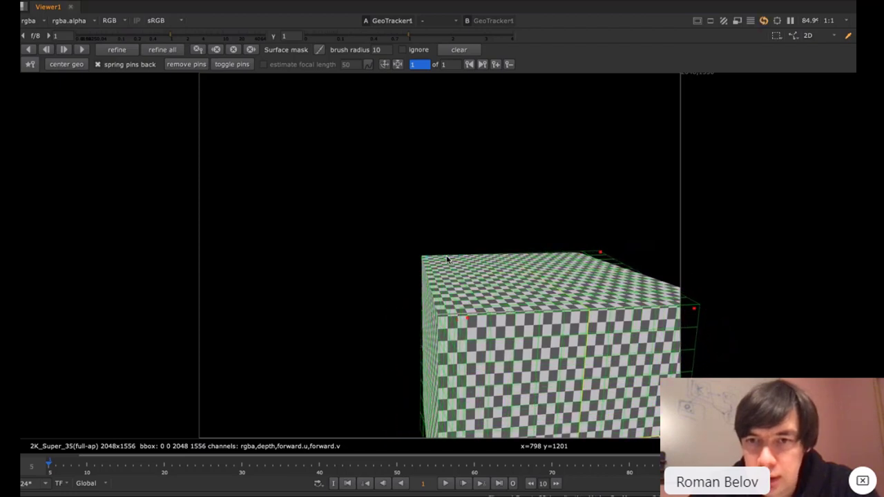
mouse_move(600, 257)
left_mouse_down()
mouse_move(543, 255)
mouse_move(588, 258)
left_mouse_up()
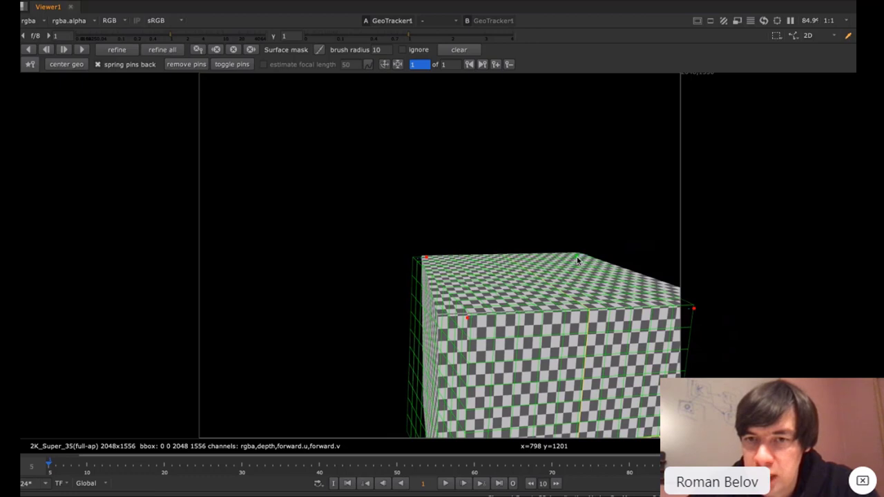
left_click_drag(418, 262, 429, 258)
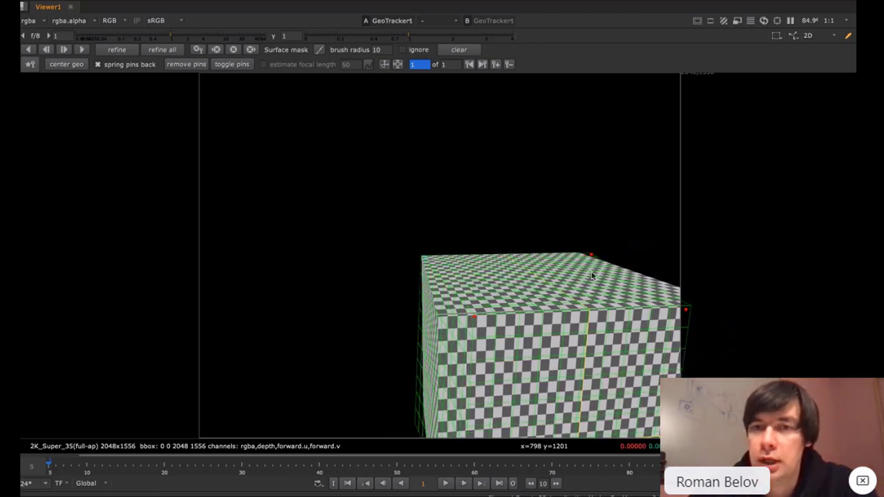
left_click_drag(592, 256, 539, 248)
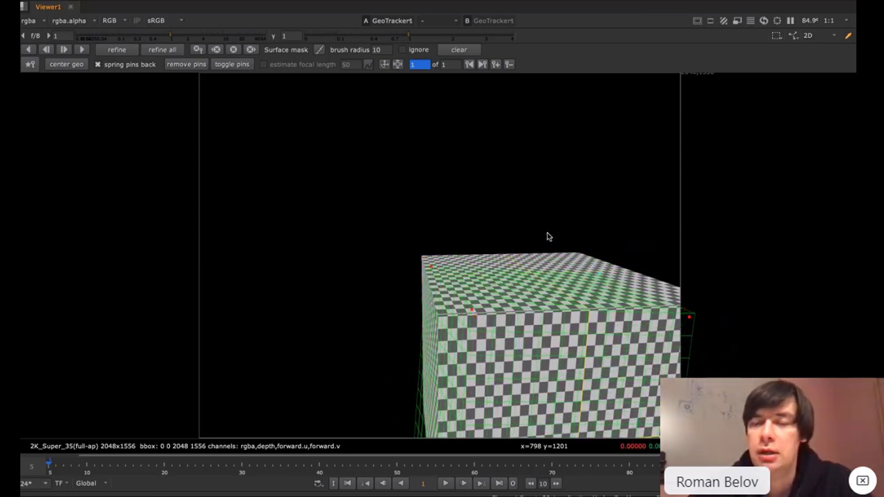
left_click(600, 275)
left_click_drag(573, 226, 550, 231)
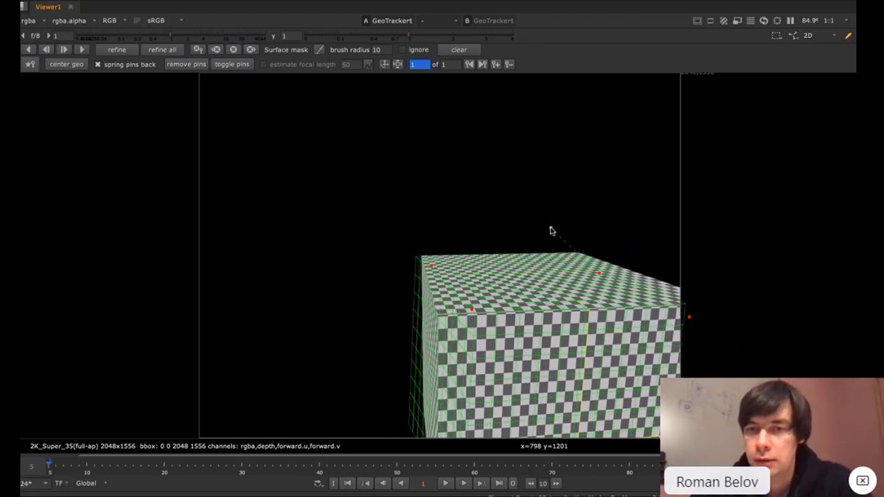
left_click(419, 259, "ctrl")
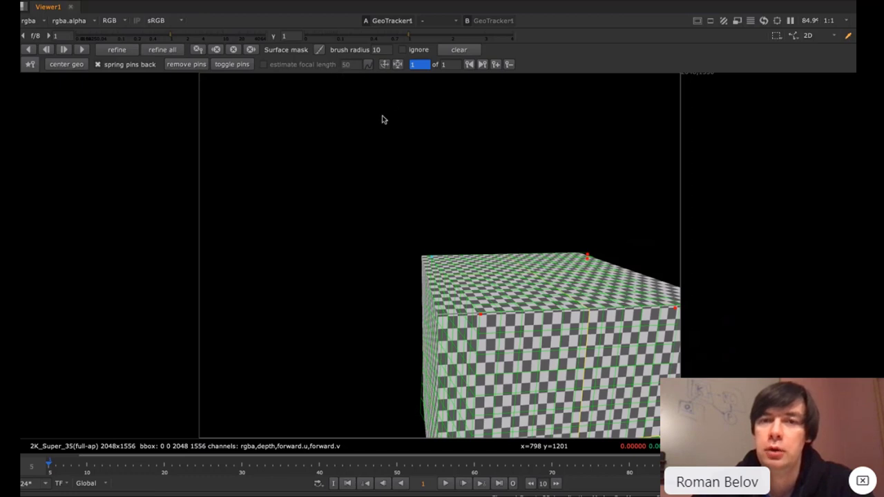
- Switch GeoTracker1's camera mode to fixed focal length
key("space")
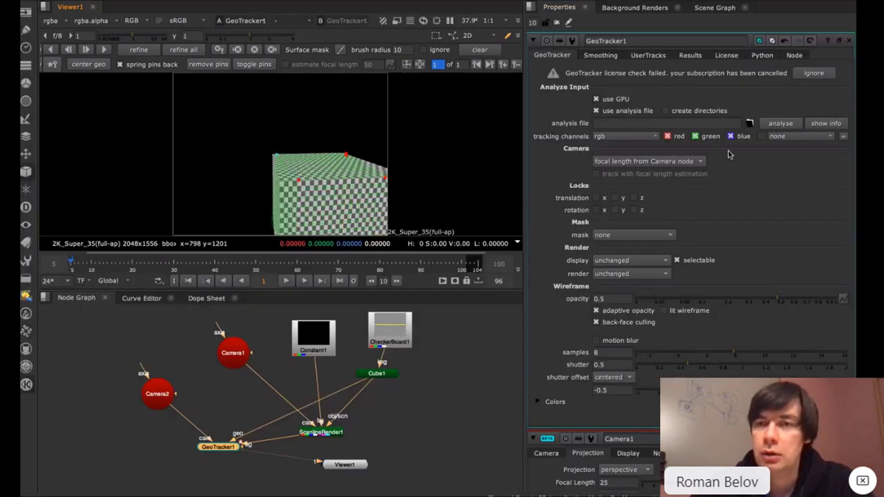
left_click(652, 161)
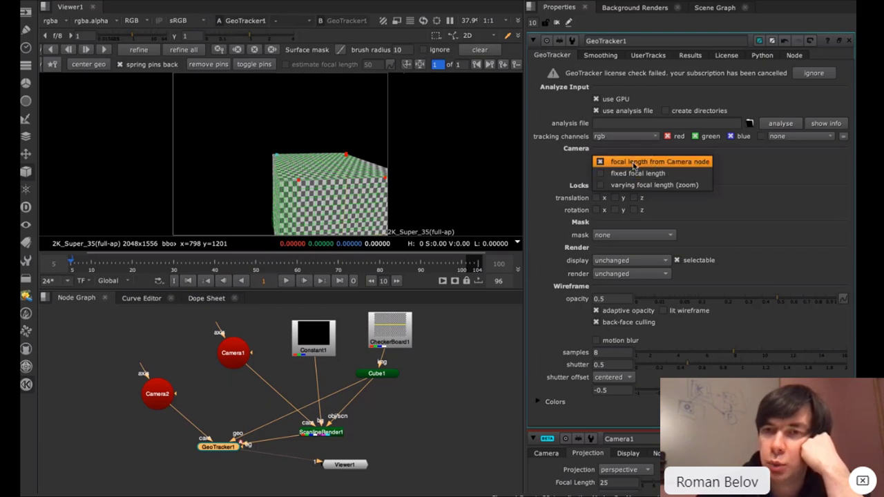
left_click(648, 173)
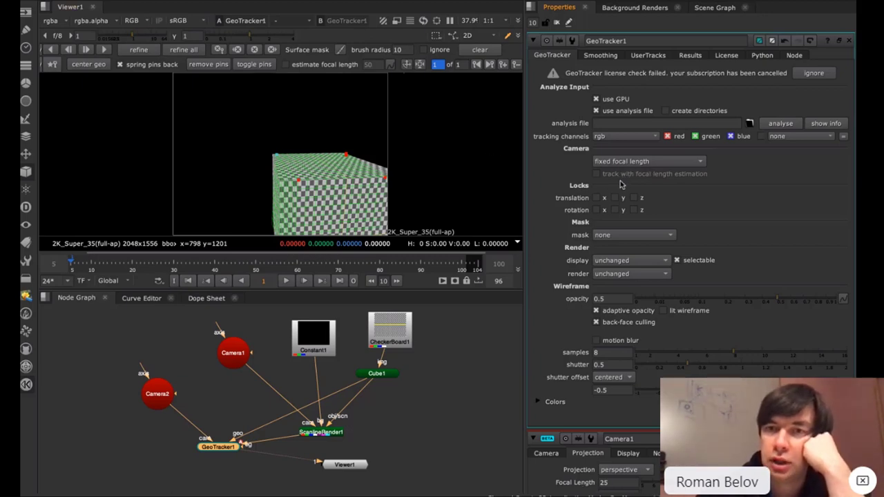
scroll(638, 189, "down", 3)
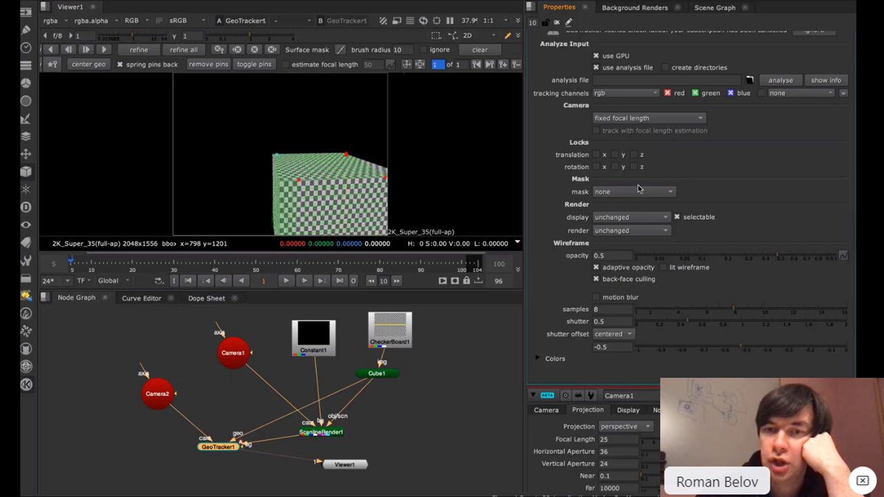
scroll(622, 83, "up", 3)
- Set the focal length in GeoTracker1's results to 38
left_click(692, 56)
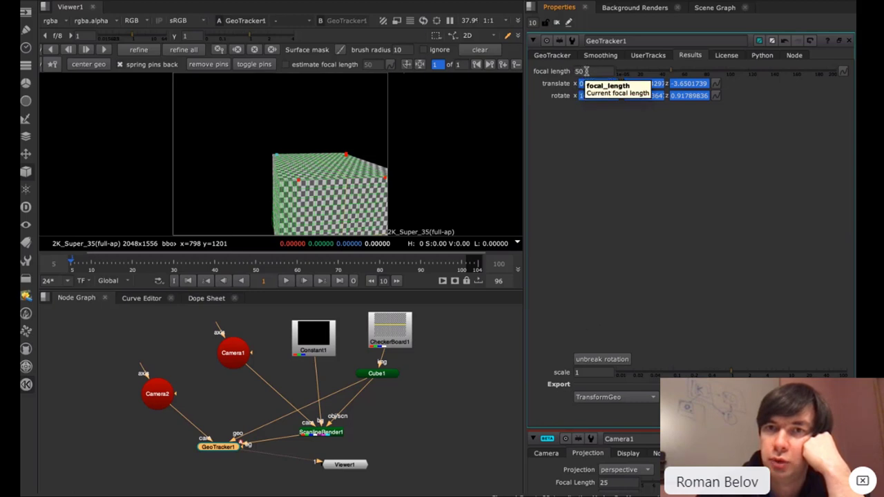
left_click_drag(681, 71, 699, 57)
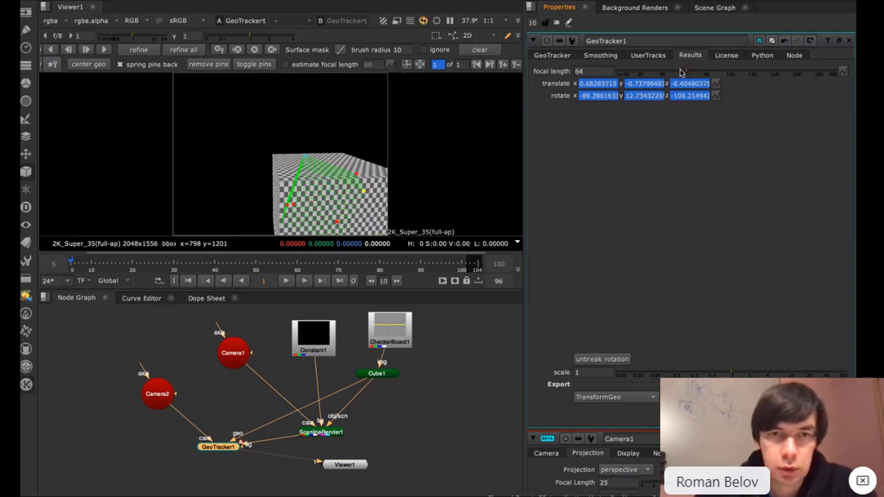
mouse_move(661, 73)
left_mouse_down()
mouse_move(692, 74)
mouse_move(636, 73)
mouse_move(659, 73)
left_mouse_up()
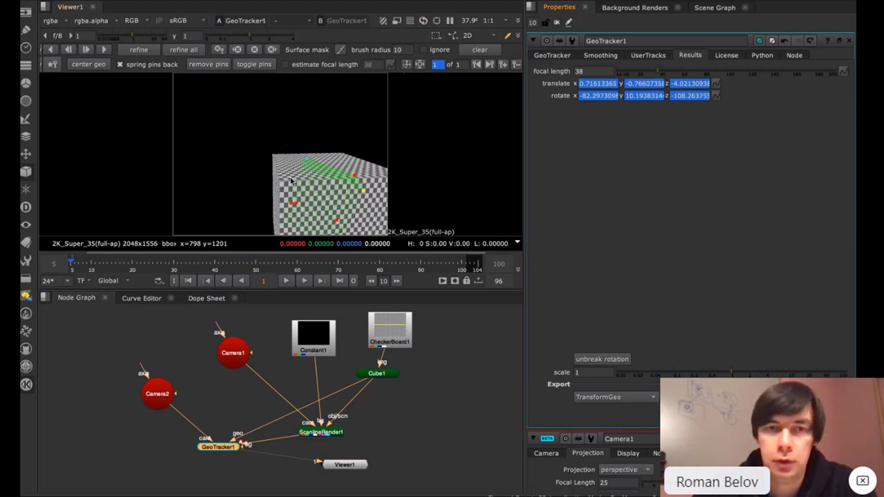
- Toggle all pins, shift the whole wireframe to the rendered cube's near upper corner, and remove the existing pins
left_click(249, 65)
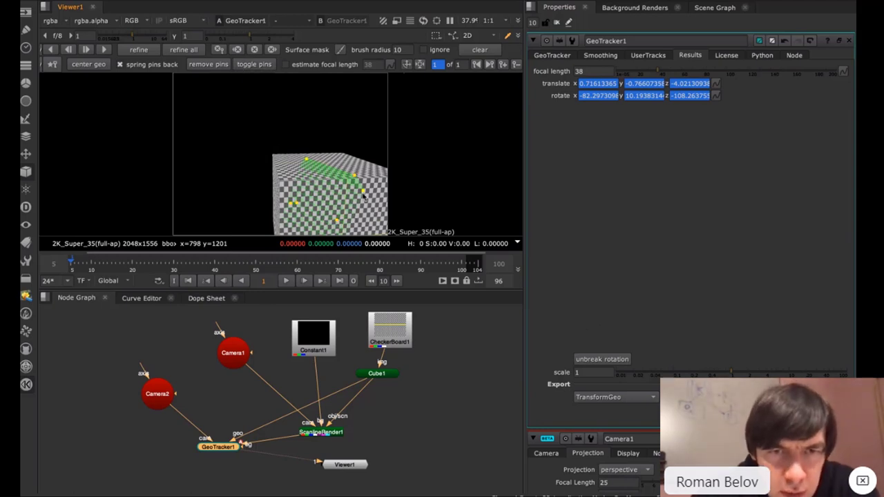
left_click_drag(303, 183, 283, 192)
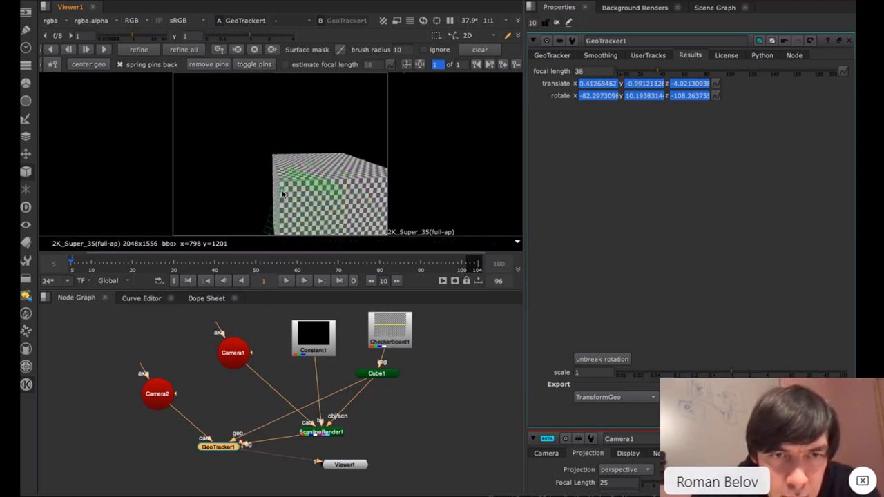
scroll(283, 193, "down", 1)
left_click(207, 66)
scroll(282, 193, "up", 4)
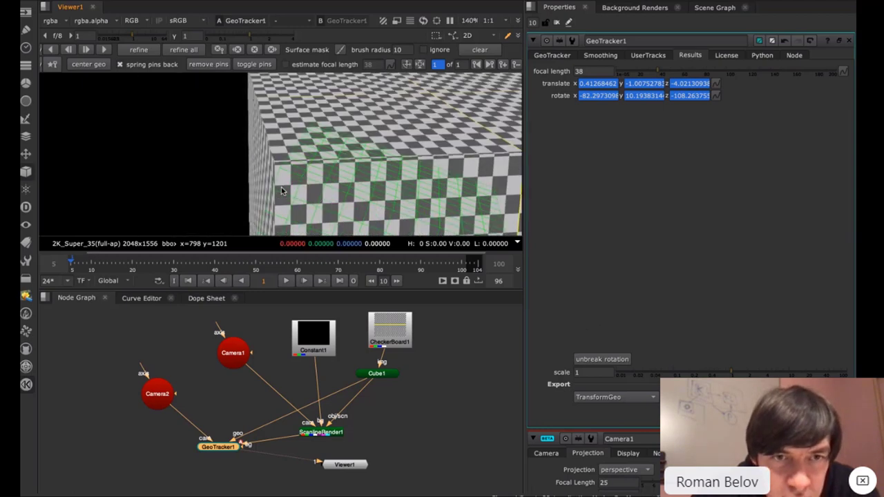
- Pin the wireframe's top corners to the rendered cube again in the enlarged viewer at the new focal length
key("space")
key("f")
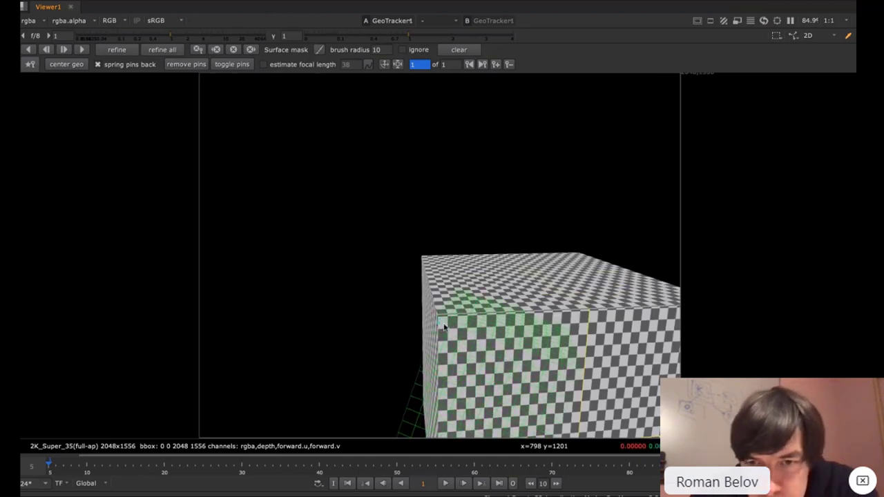
left_click_drag(572, 378, 711, 316)
left_click_drag(438, 323, 438, 322)
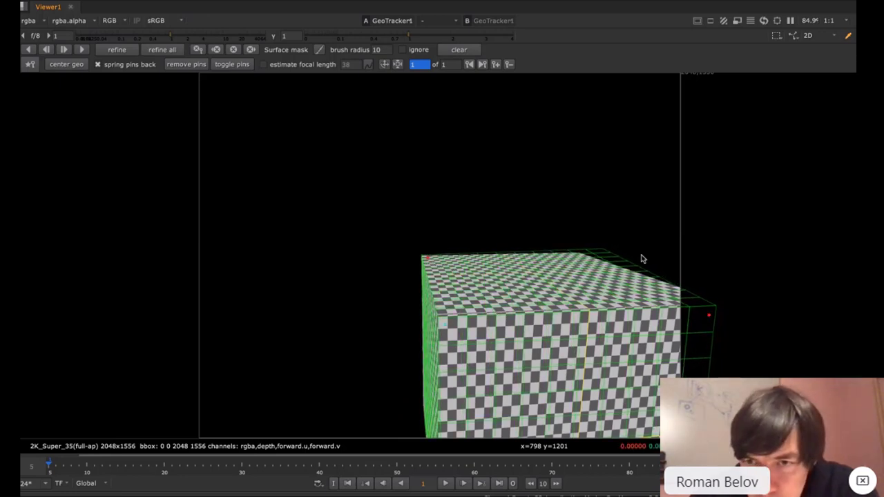
left_click_drag(604, 249, 563, 259)
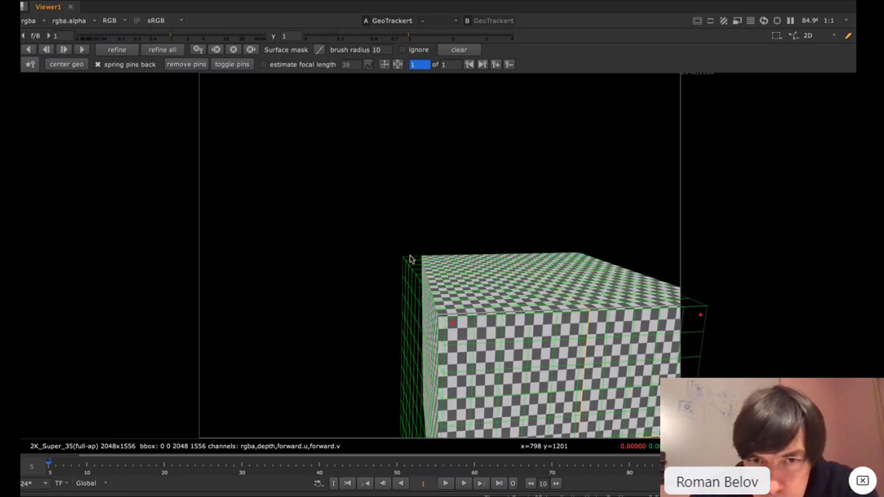
left_click_drag(410, 263, 440, 257)
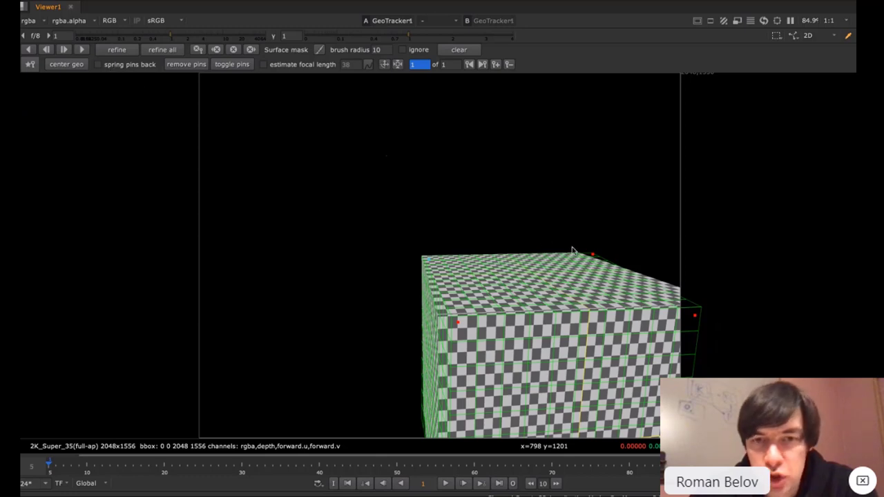
- Turn off spring pins back and pull the wireframe's far top pins away from the rendered cube's corners
left_click_drag(591, 257, 586, 201)
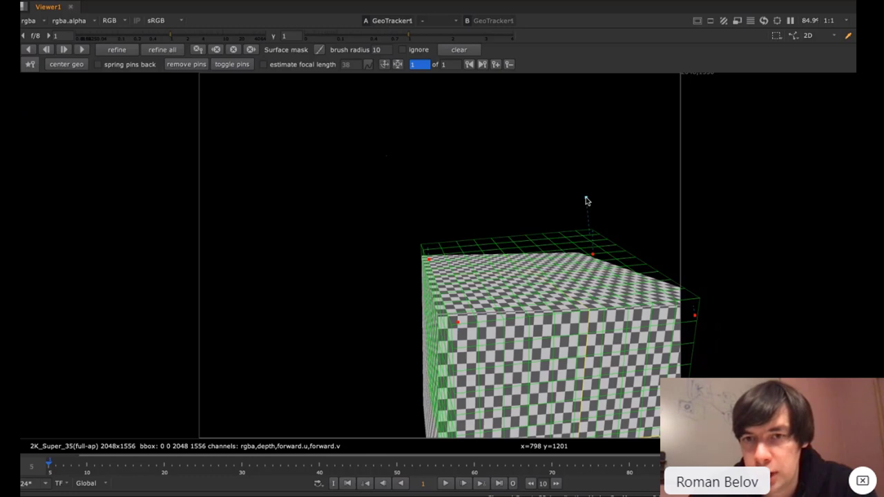
left_click_drag(586, 201, 586, 199)
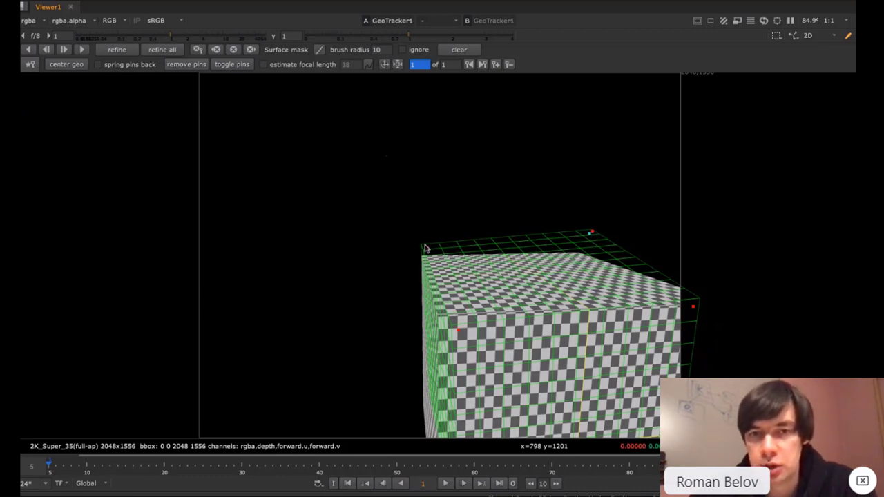
left_click_drag(428, 250, 428, 269)
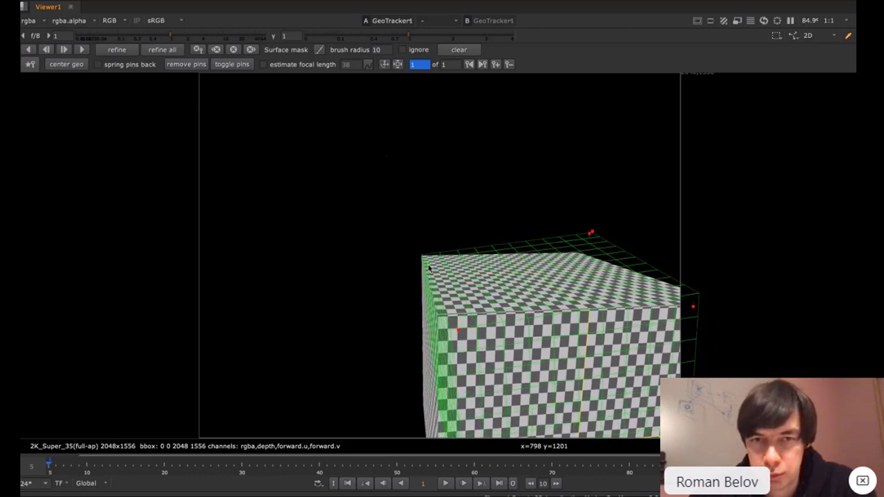
- Remove all pins and move the wireframe's near upper corner onto the matching corner of the rendered cube
scroll(428, 267, "down", 1)
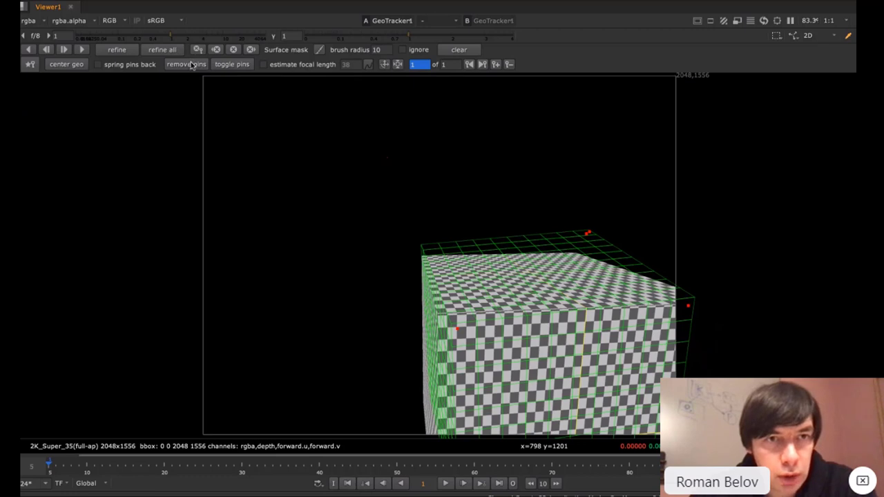
left_click_drag(454, 331, 439, 321)
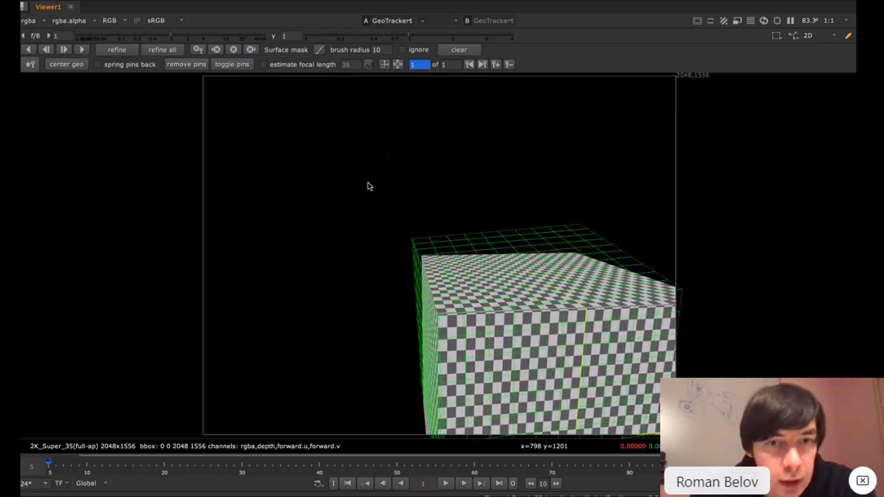
- Pin the wireframe's far top corners to the rendered cube and stretch its near top corner beyond the image frame
left_click_drag(415, 242, 424, 259)
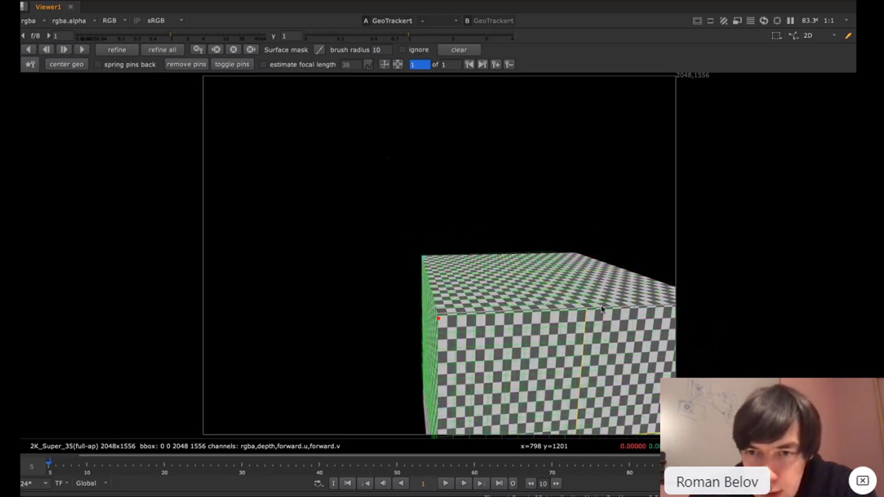
left_click_drag(610, 314, 722, 308)
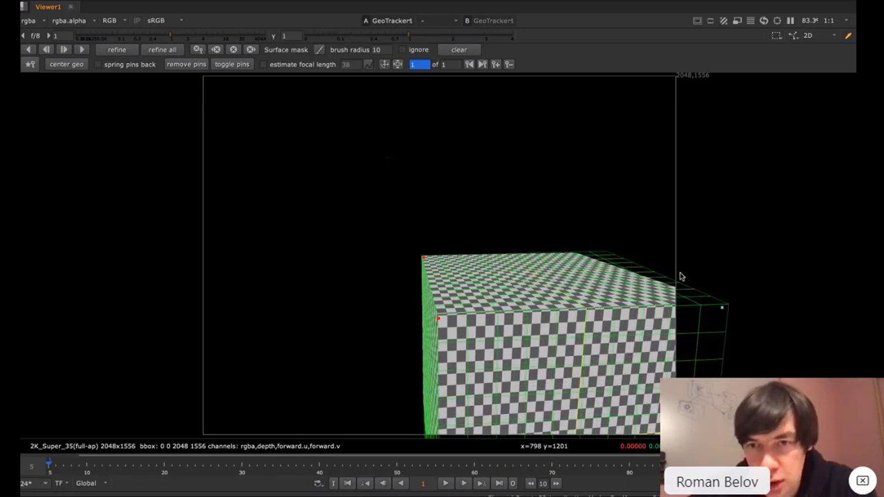
left_click_drag(607, 257, 576, 257)
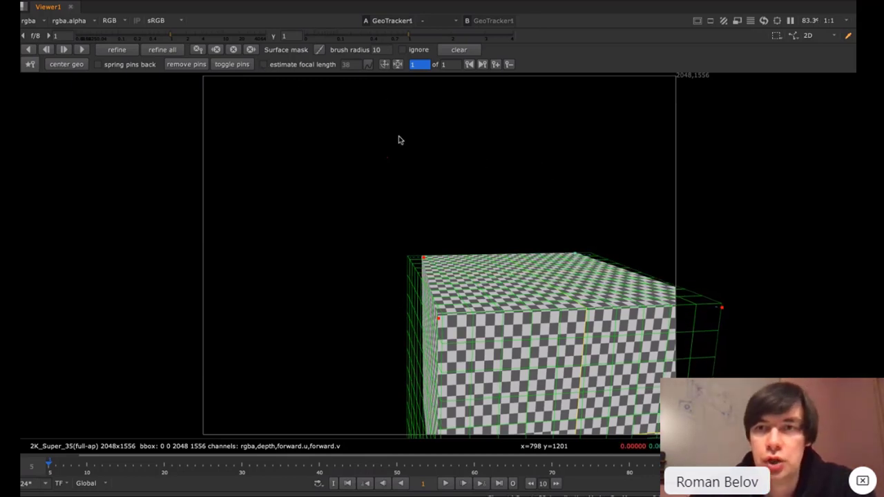
- Set the GeoTracker focal length to 22 and nudge the two far top pins onto the rendered cube's corners
key("space")
key("f")
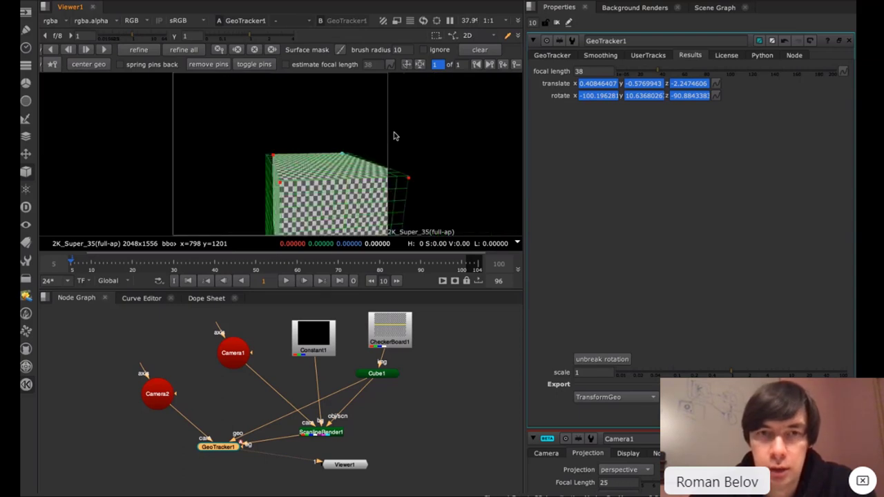
left_click_drag(660, 72, 640, 73)
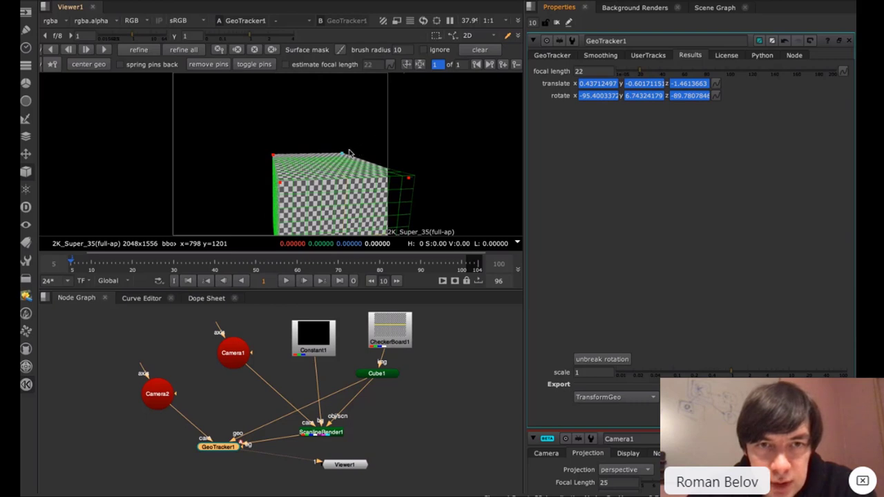
left_click_drag(343, 156, 345, 157)
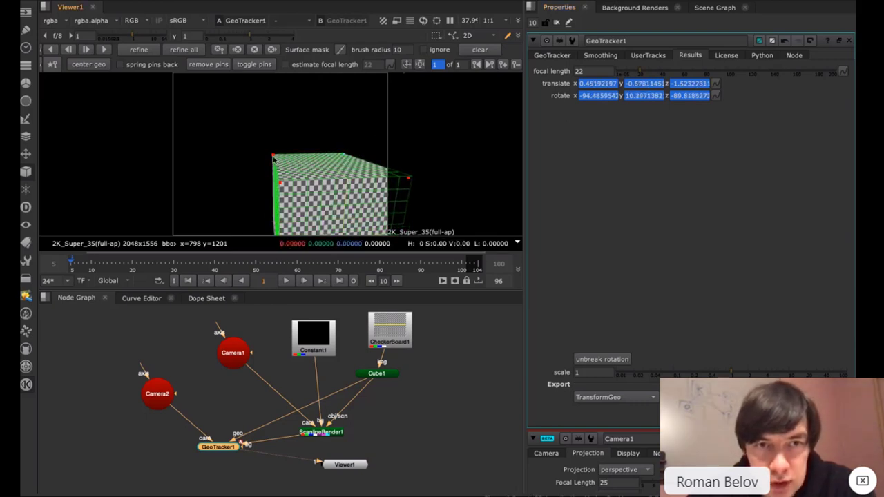
left_click_drag(273, 159, 272, 158)
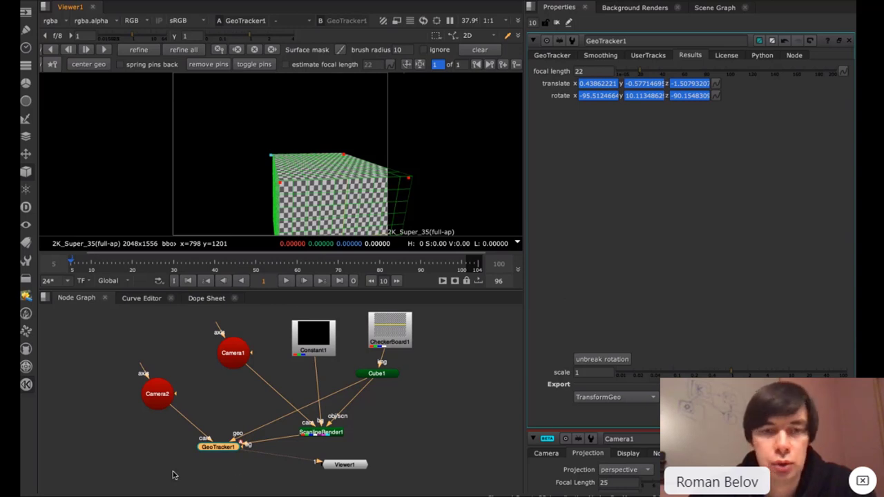
- Open Camera1's properties and check its focal length and local transform values
double_click(235, 354)
left_click(617, 84)
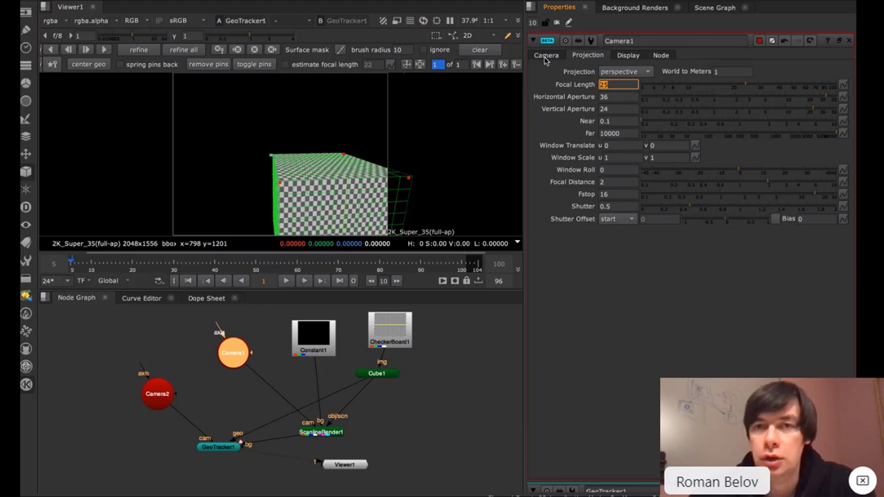
left_click(545, 57)
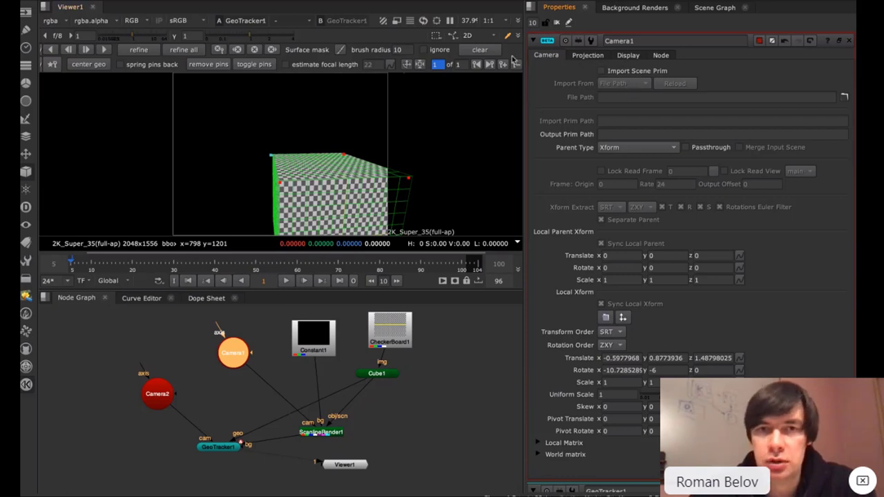
- Enable focal length estimation and fine-tune the wireframe's top corner pins against the rendered cube in the enlarged viewer
left_click(285, 64)
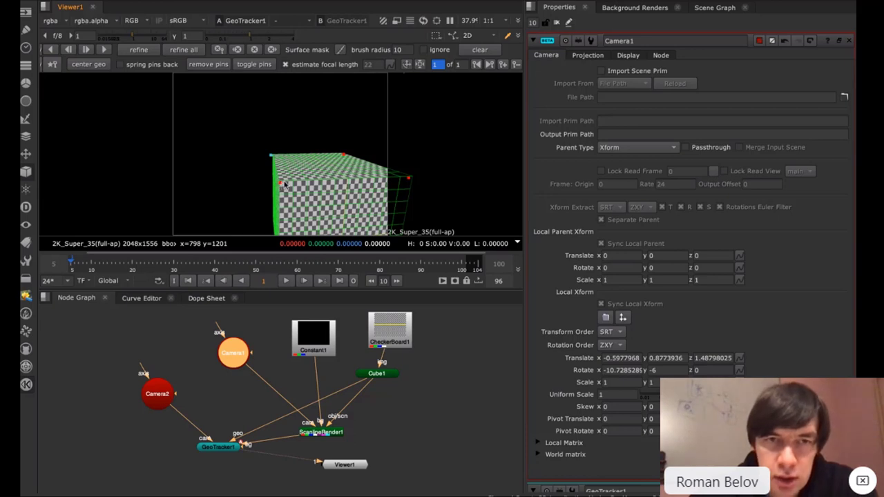
key("space")
left_click_drag(439, 322, 439, 324)
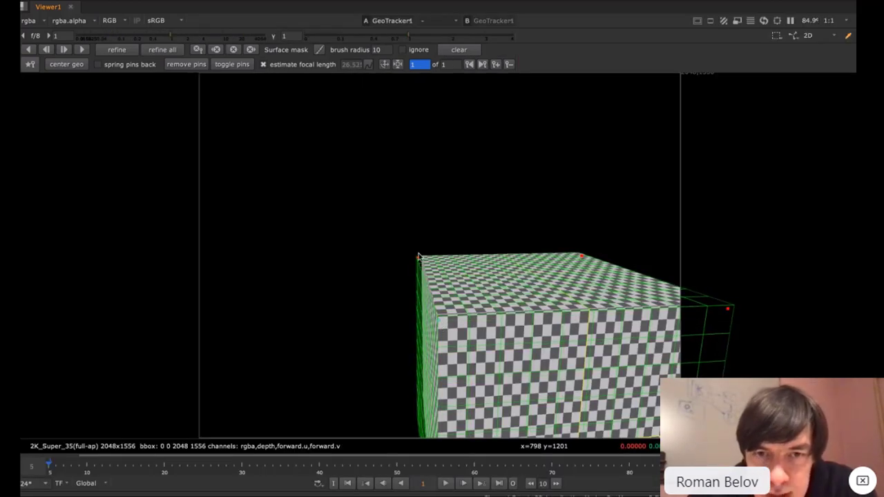
left_click_drag(419, 258, 425, 260)
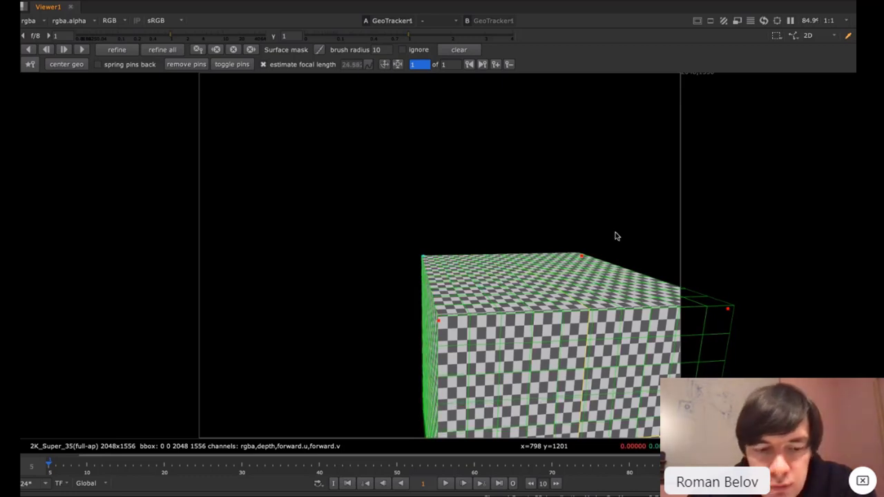
middle_click_drag(608, 210, 440, 167)
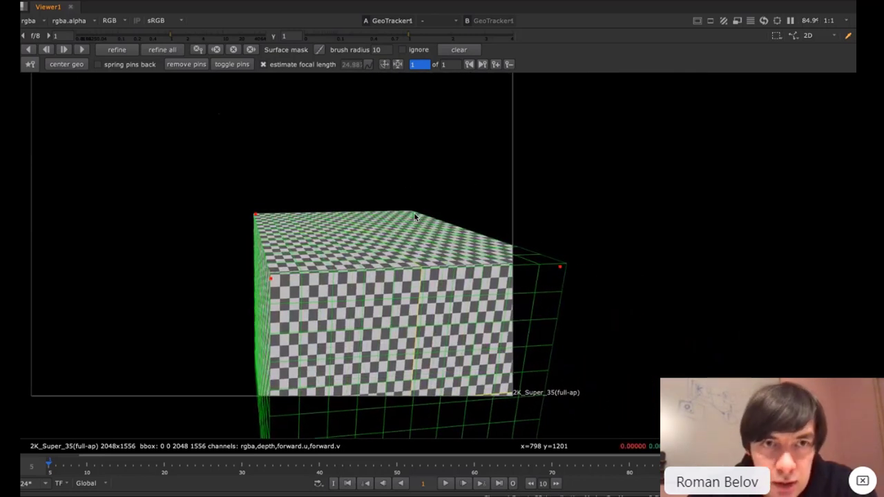
left_click_drag(562, 270, 562, 271)
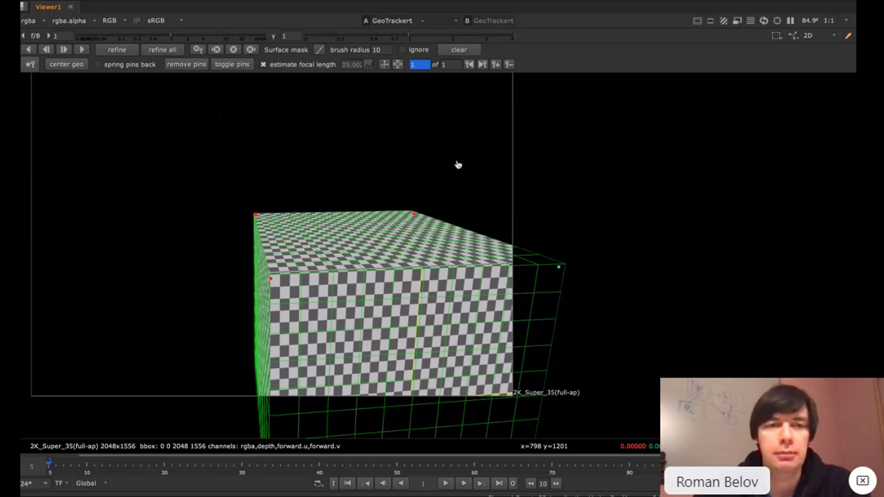
- Switch to Keynote and start the slideshow from the Magic Keyframe slide
key("super+Tab")
key("super+Tab")
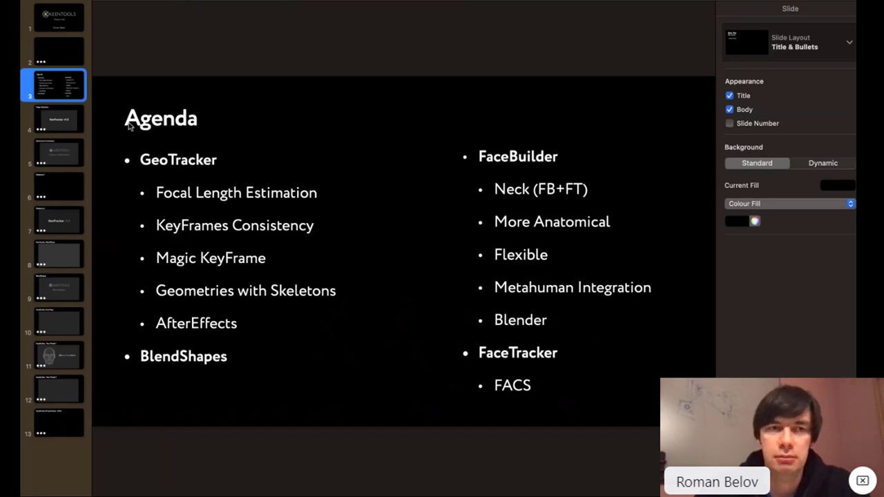
left_click(69, 122)
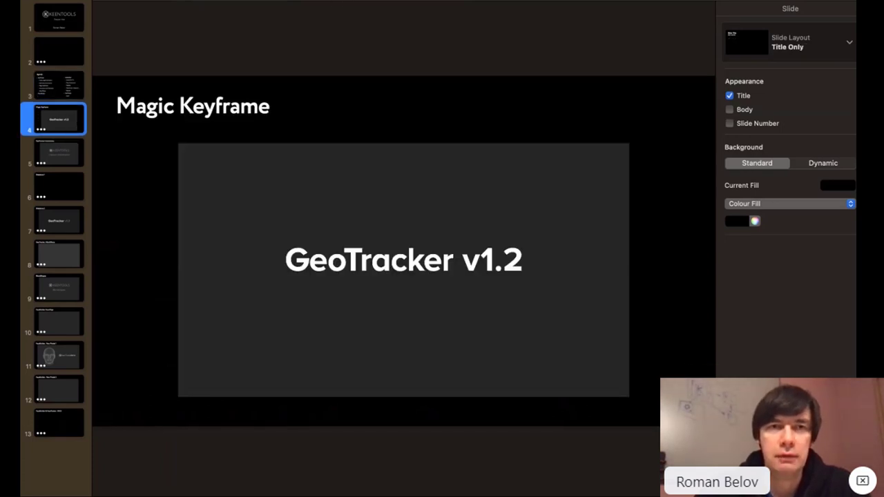
key("alt+super+p")
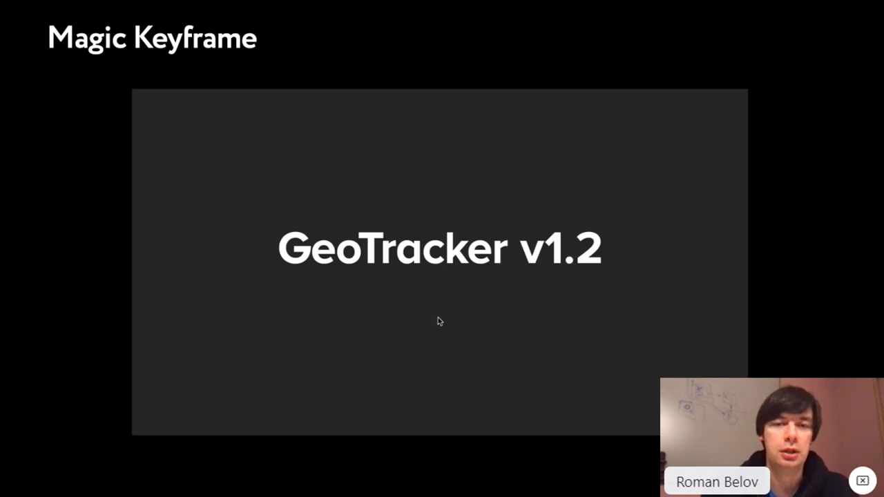
- Advance to the KeyFrames Consistency slide and play its video, rewinding to 00:38, resuming, and pausing at 01:25
key("Right")
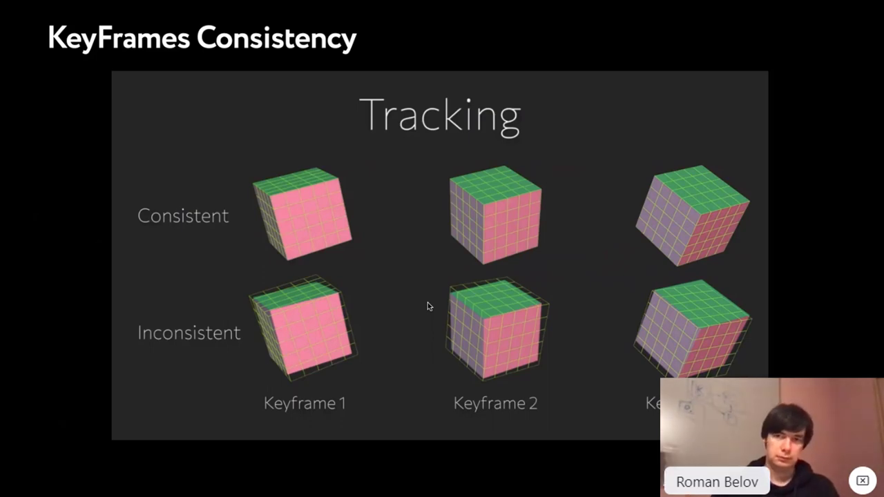
key("Right")
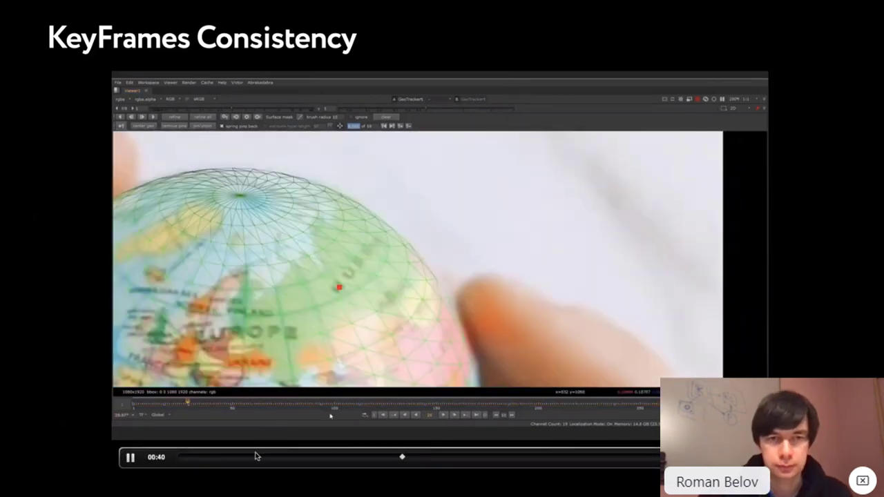
left_click(130, 458)
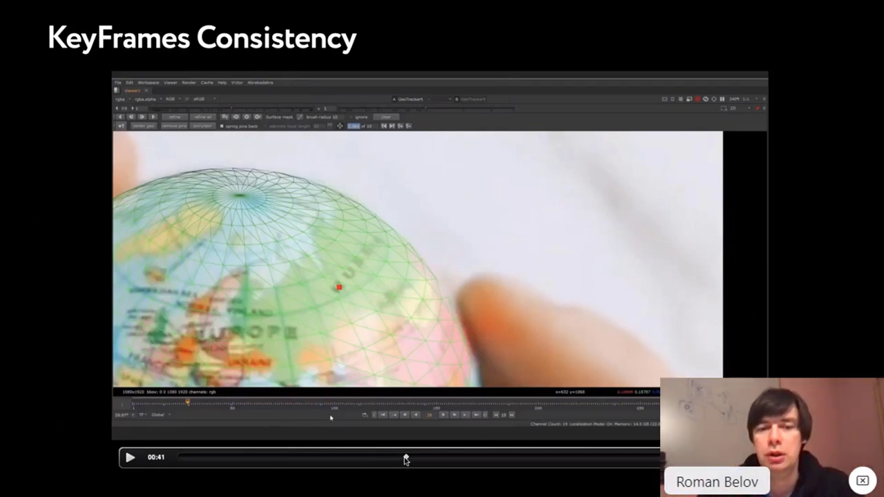
left_click_drag(405, 461, 389, 460)
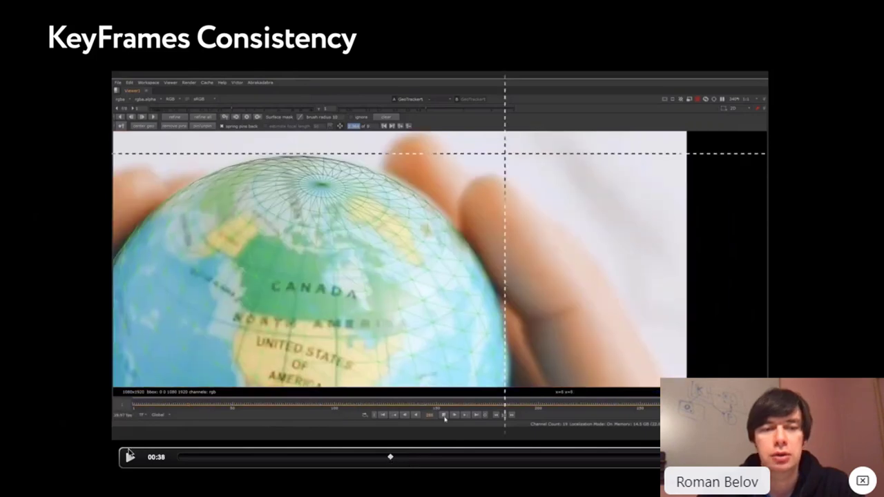
key("Right")
key("Right")
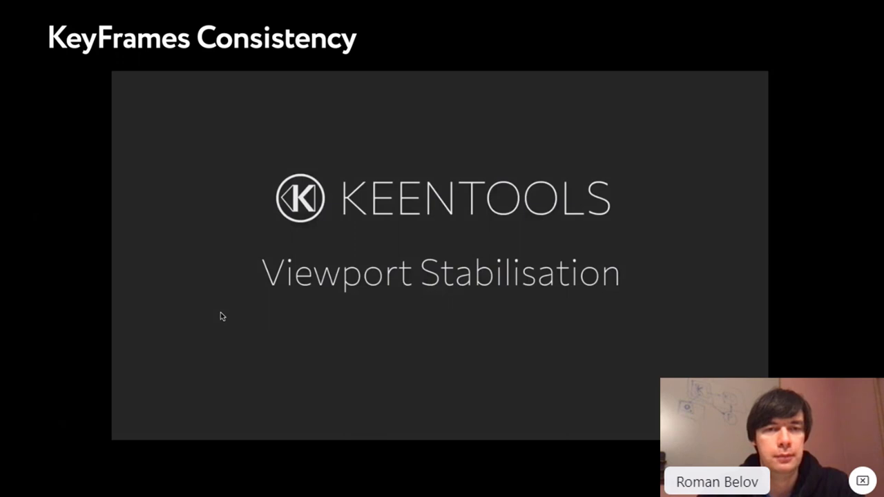
left_click(394, 459)
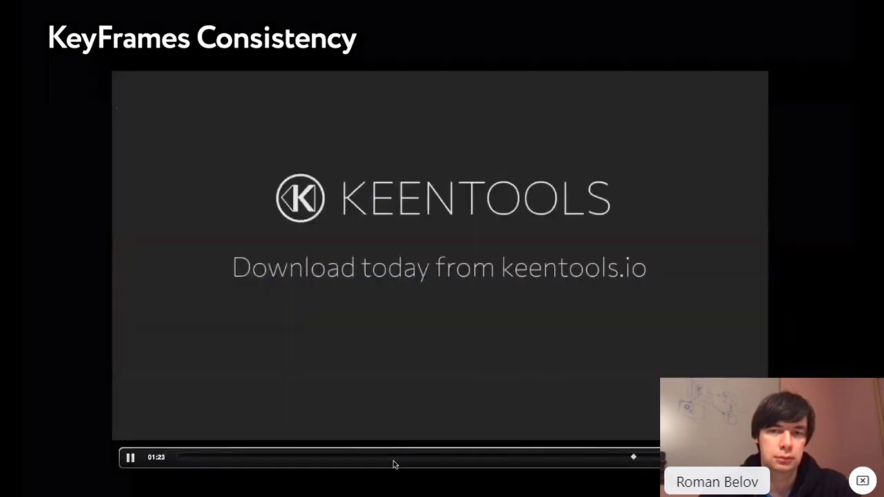
left_click(130, 456)
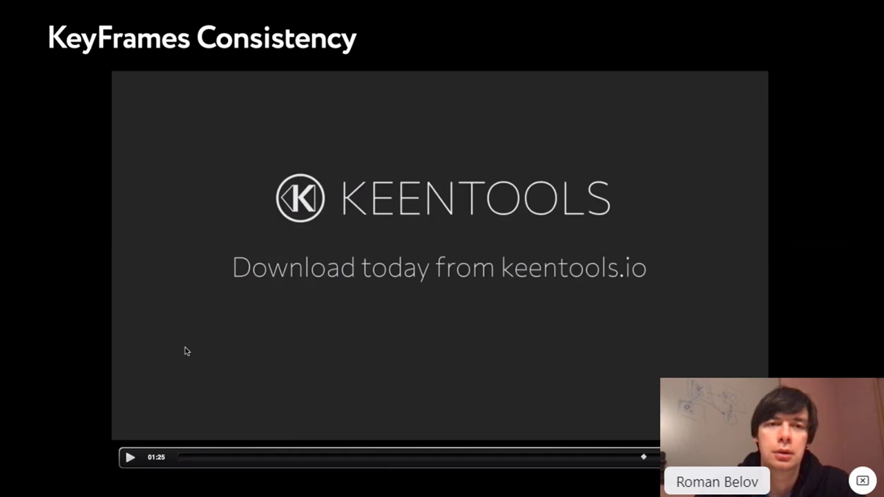
- End the slideshow, switch back to Nuke, and add a Tracker node in empty space above Camera2
key("Escape")
key("super+Tab")
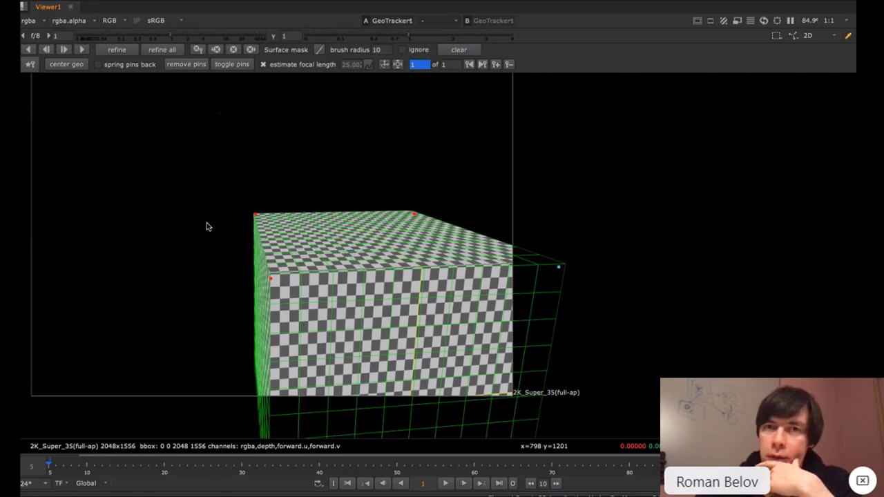
scroll(207, 227, "down", 5)
scroll(207, 226, "up", 4)
scroll(207, 227, "down", 2)
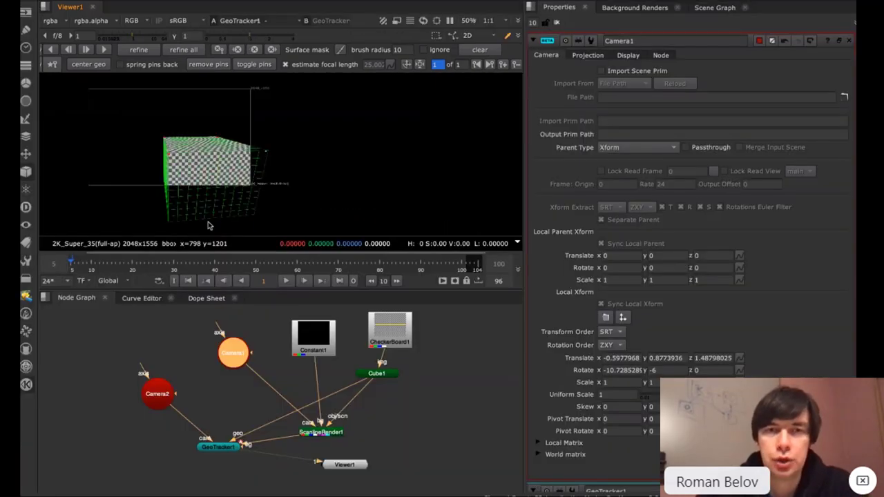
key("space")
left_click(158, 344)
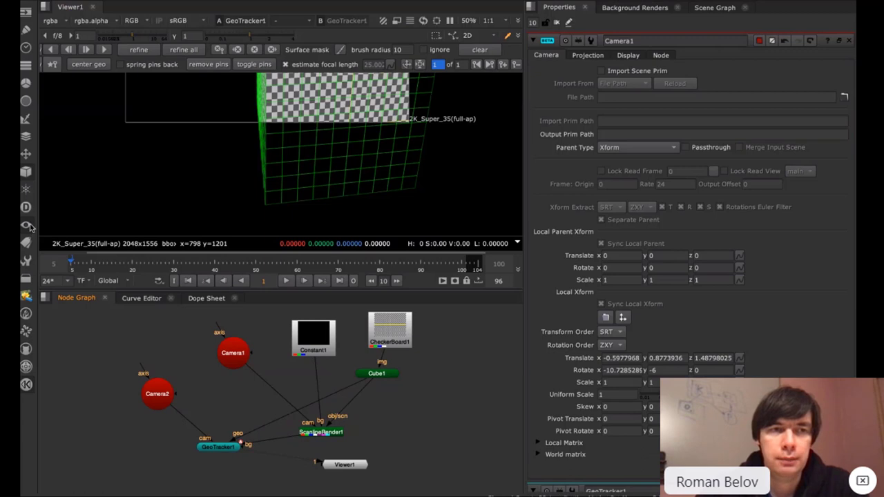
left_click(27, 155)
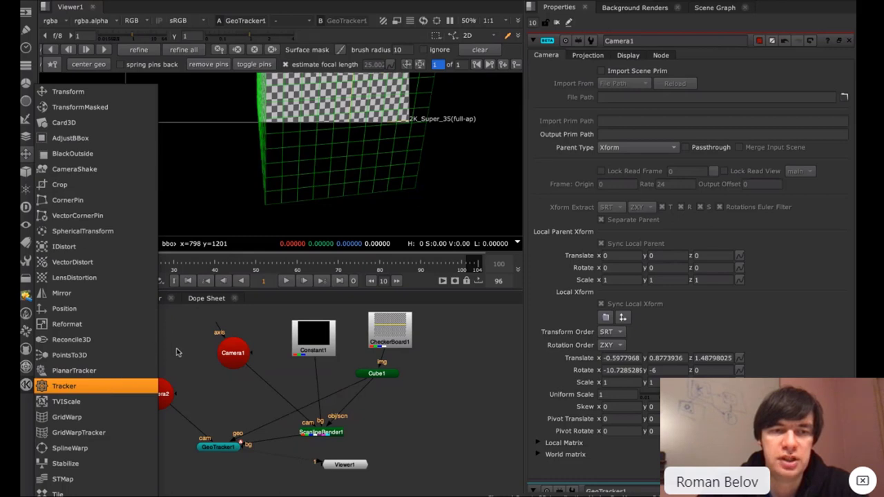
key("Return")
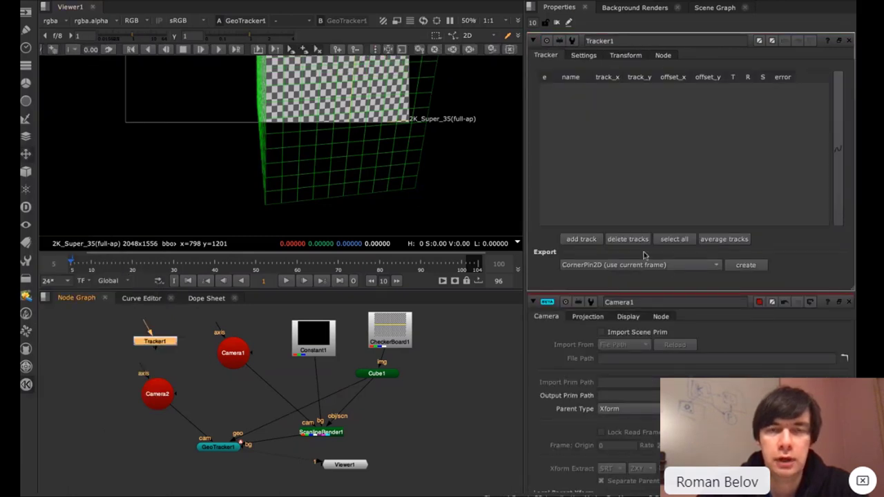
- Add a track on the rendered cube's front face at about x 1342, y 324, and close all node properties
left_click(587, 239)
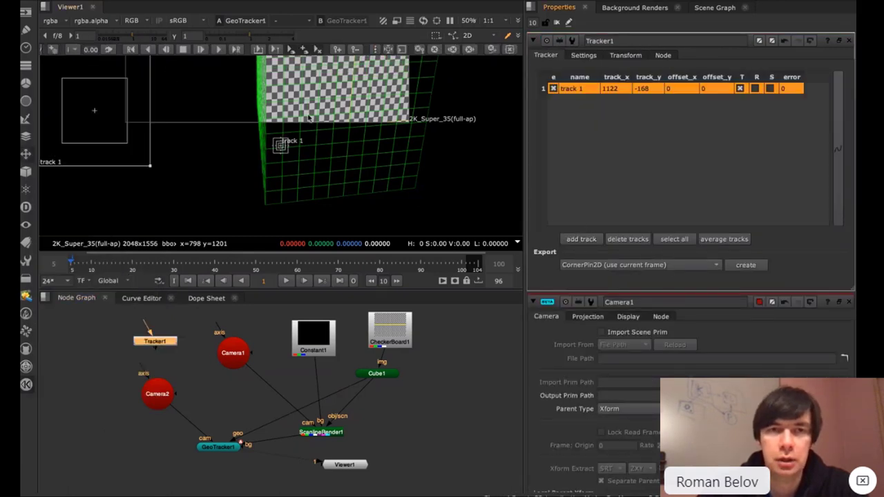
left_click_drag(281, 147, 320, 76)
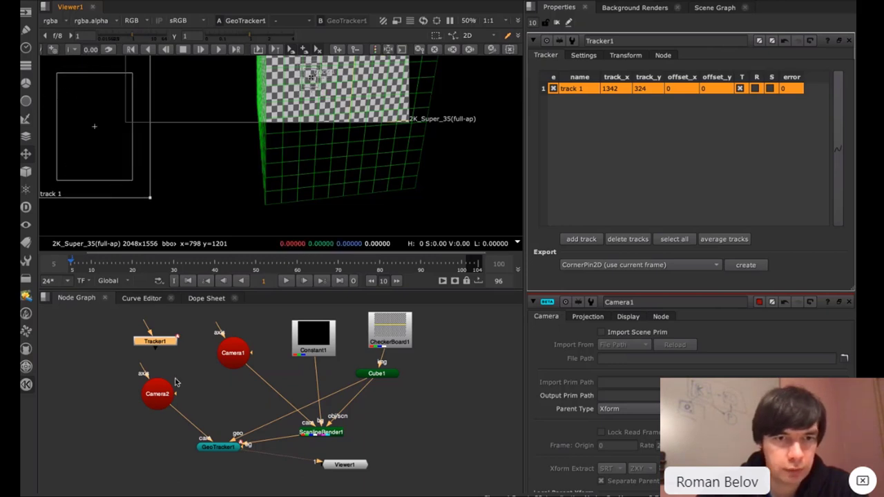
left_click(558, 24)
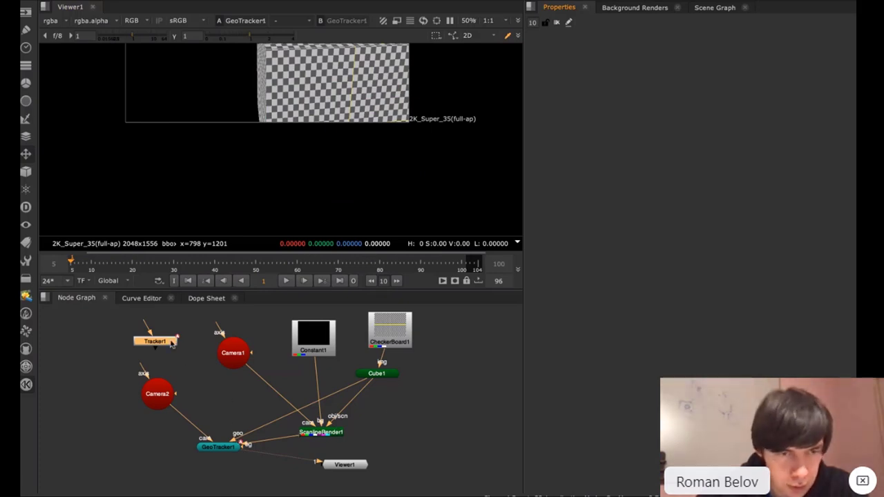
- Connect the Tracker1 input to the ScanlineRender node, place Tracker1 beside it, view its output, and reopen its properties
left_click_drag(145, 326, 319, 434)
left_click_drag(157, 341, 412, 435)
key("1")
double_click(413, 434)
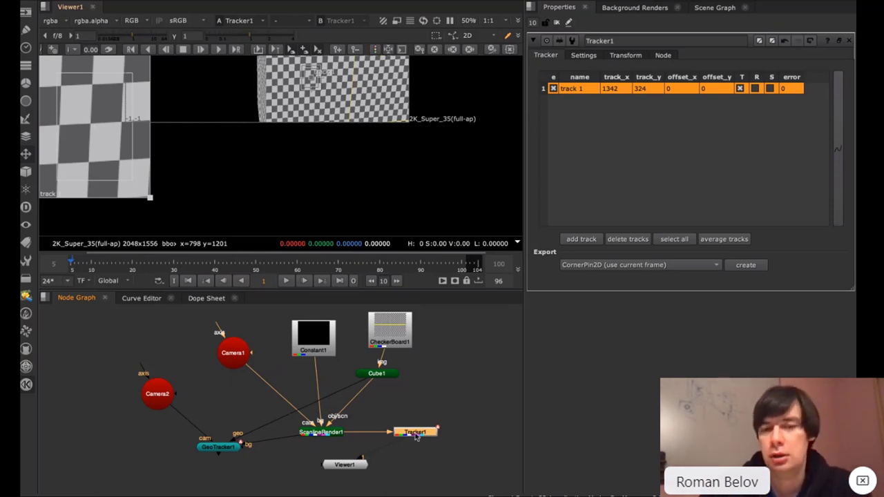
- Switch to Keynote, play the KeyFrames Consistency slide's video, and skip through it to about 01:16
key("super+Tab")
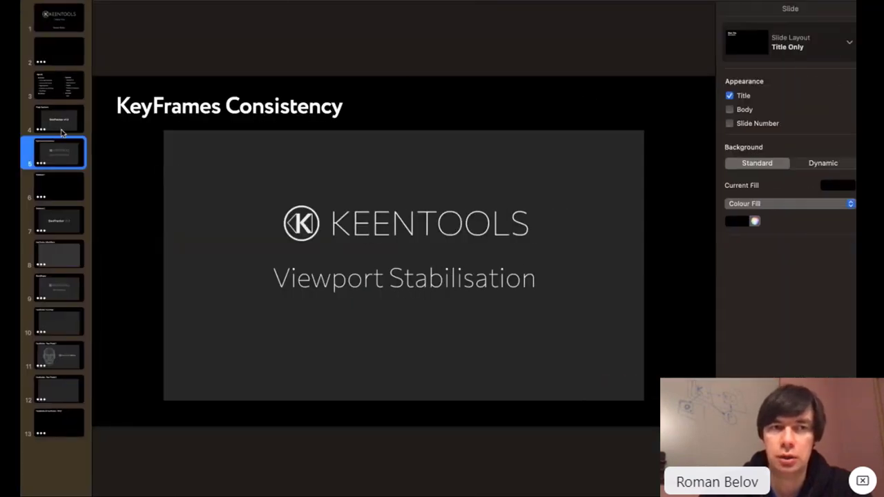
left_click(388, 309)
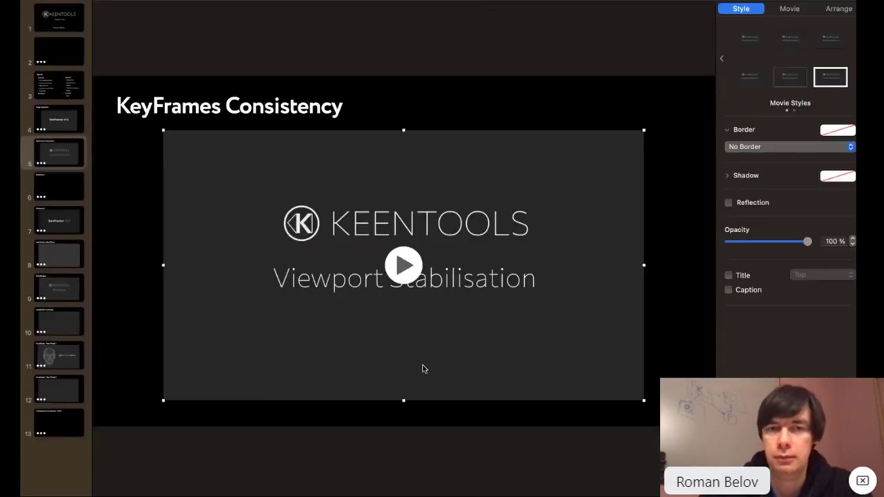
left_click(404, 266)
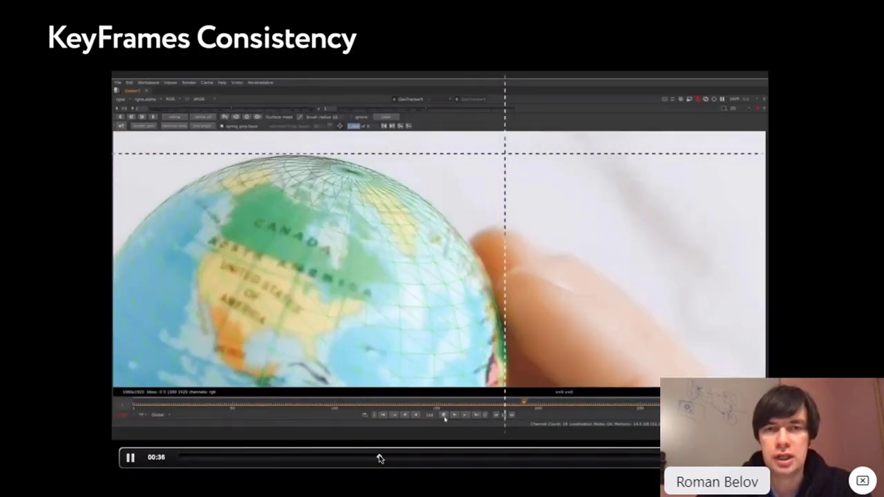
left_click(406, 457)
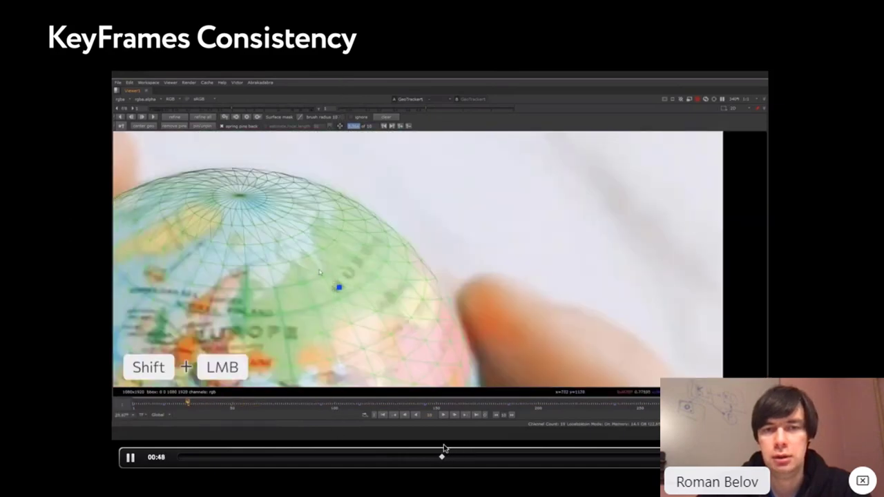
left_click(505, 456)
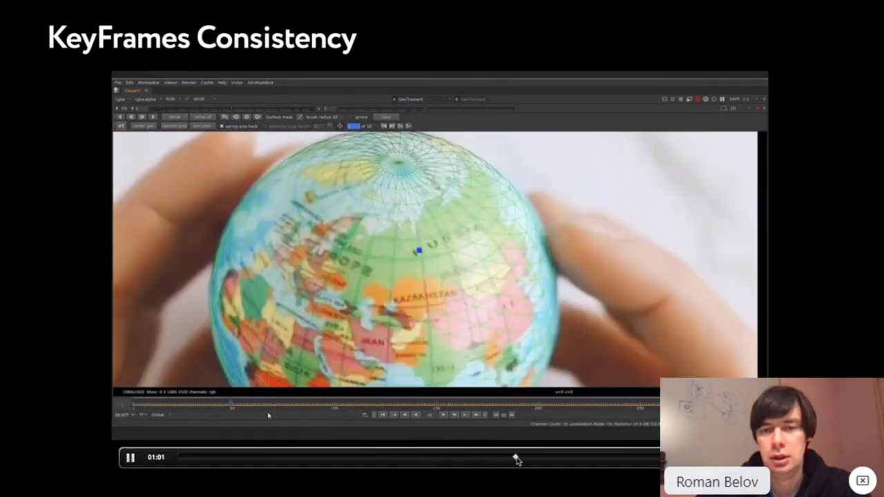
left_click(549, 459)
left_click(580, 457)
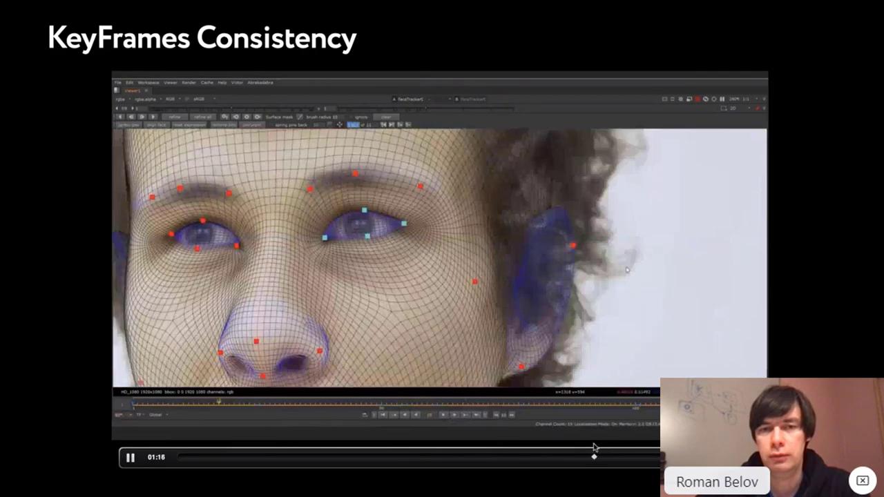
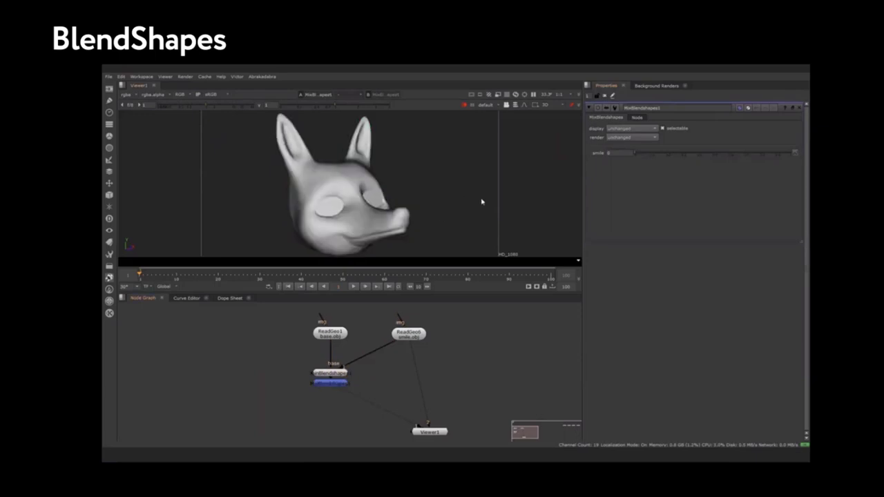
- Reset the smile blendshape to 0 and name the additional brow and ear shapes, including left ear, right brow and right ear
left_click_drag(665, 156, 607, 157)
left_click_drag(254, 319, 464, 349)
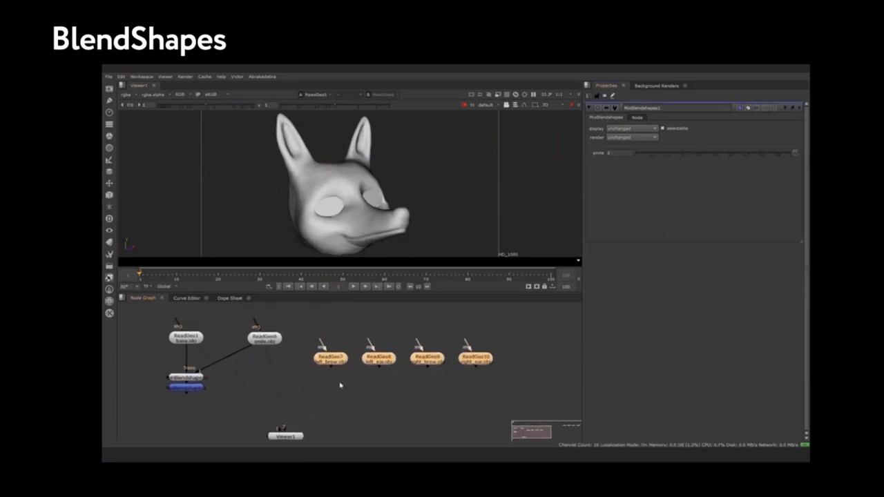
type("brow")
key("Tab")
type("left ear")
key("Tab")
type("right brow")
key("Tab")
type("right ear")
key("Return")
- Adjust the blendshape values in the MixBlendshapes properties
left_click_drag(735, 149, 691, 181)
right_click(628, 185)
left_click(649, 195)
- Preview the wave geometry, and add a JoinBlendshapes node with ReadGeo2 as base and ReadGeo1 and ReadGeo3 as its shapes
key("l")
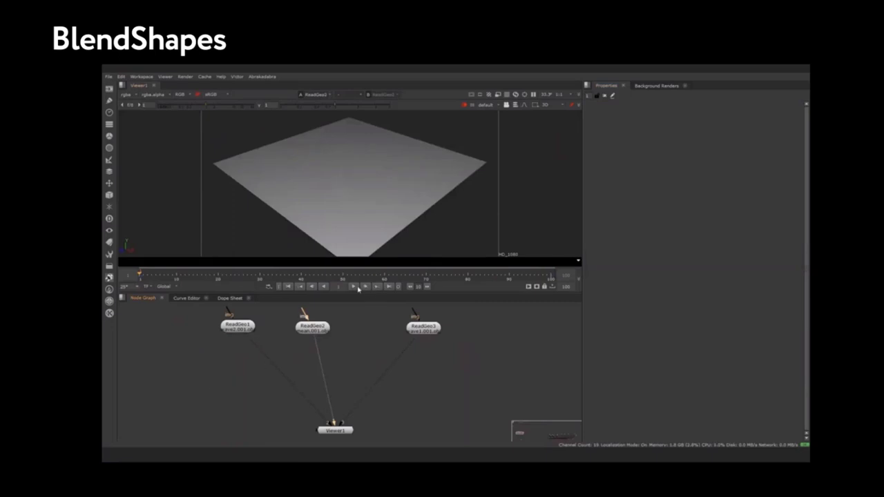
key("l")
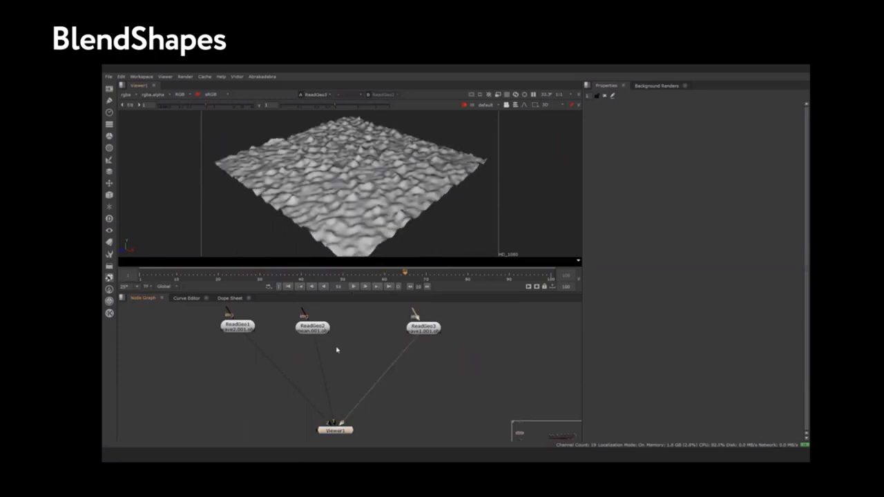
key("Tab")
type("blend")
key("Return")
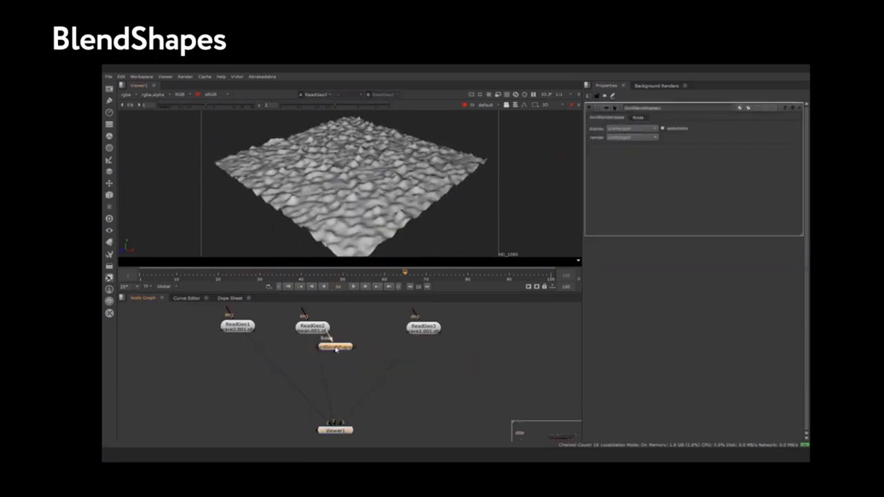
left_click_drag(324, 350, 313, 329)
left_click_drag(242, 332, 423, 327)
- Add a Normals node below the blendshape mixing node and play the wave animation
key("Tab")
key("Return")
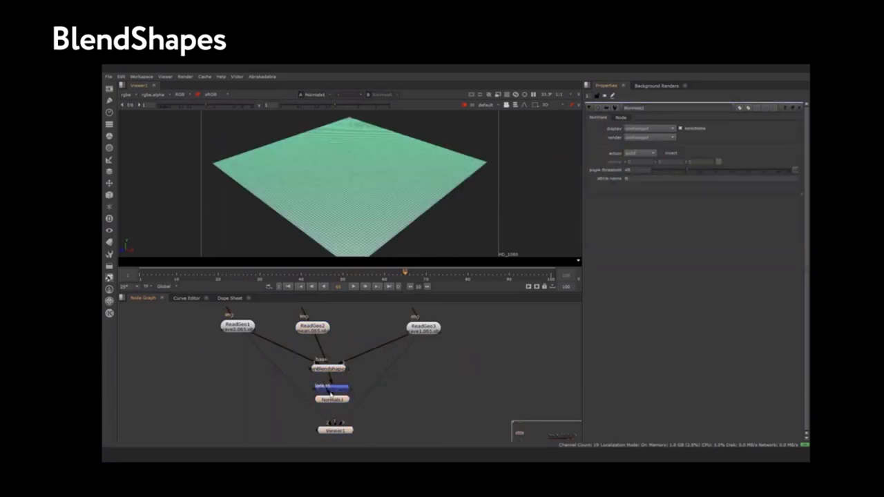
key("d")
key("l")
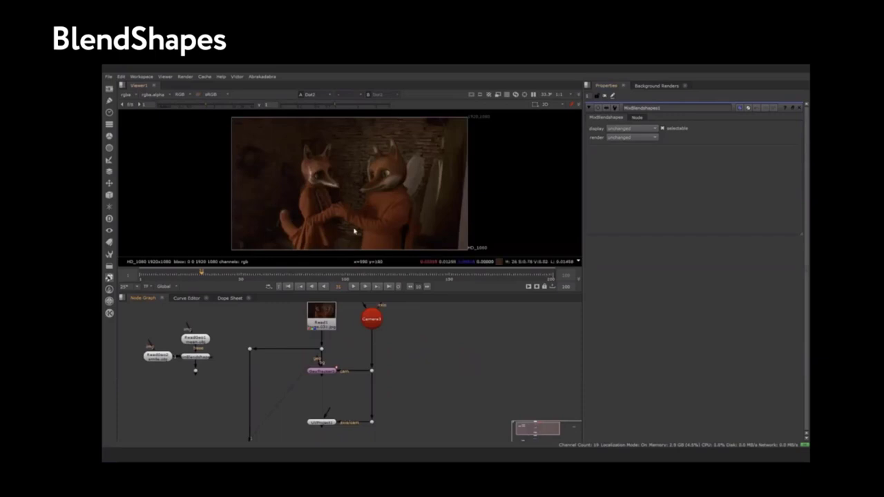
- Connect the blendshape geometry to the fox shot's GeoTracker node, open its properties, and track forward
key("h")
left_click_drag(312, 366, 194, 375)
double_click(321, 371)
left_click(161, 113)
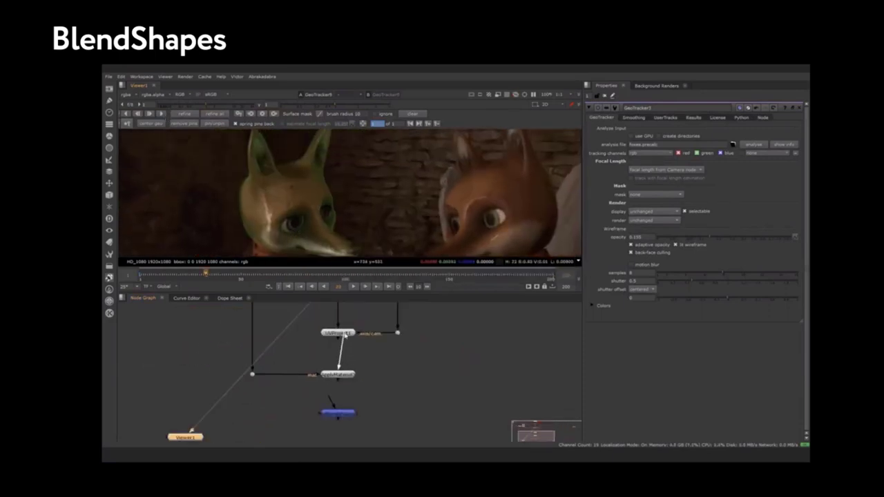
- Attach the MixBlendshapes node below ApplyMaterial, view its output, and adjust its smile value
middle_click_drag(338, 397, 338, 361)
left_click(346, 375)
key("1")
double_click(342, 374)
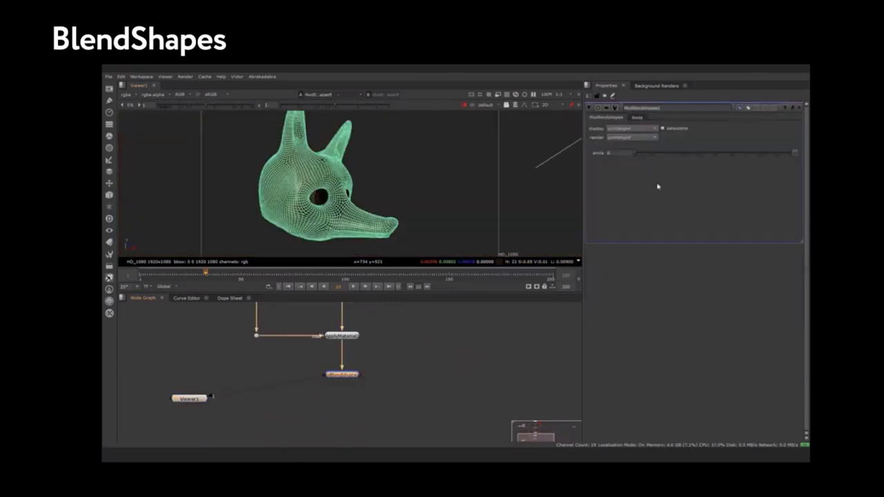
left_click(755, 152)
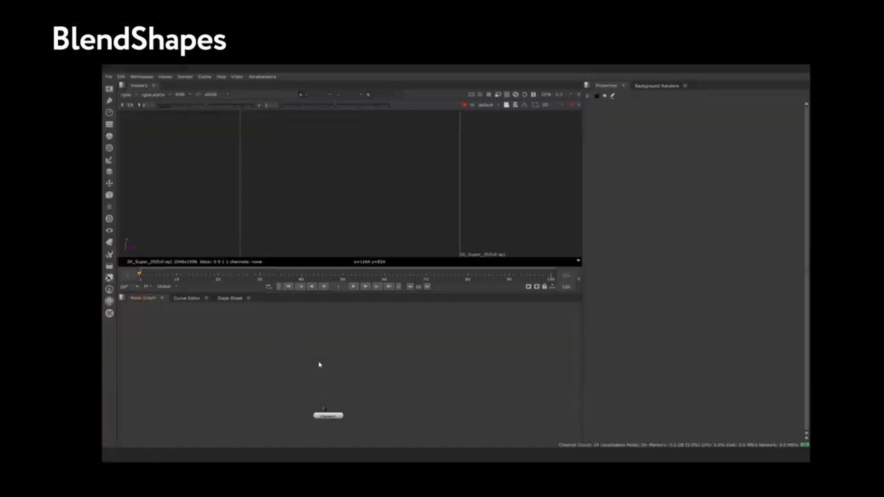
- Add a FaceBuilder node above the viewer, connect a FACS node below it, and view the FACS output
key("Tab")
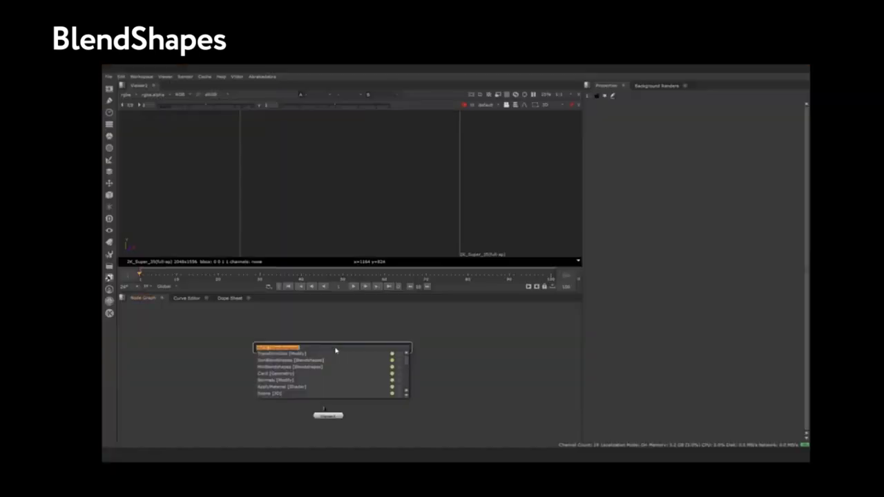
type("face")
key("Return")
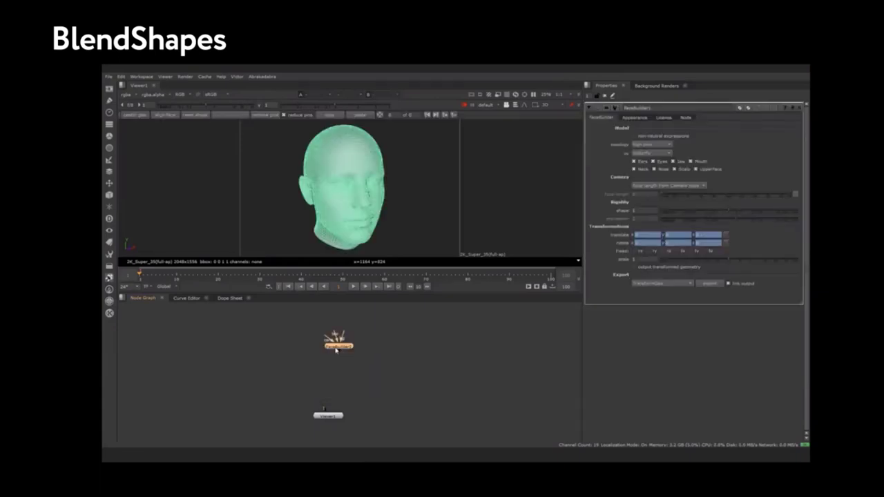
key("Tab")
type("scene")
key("Return")
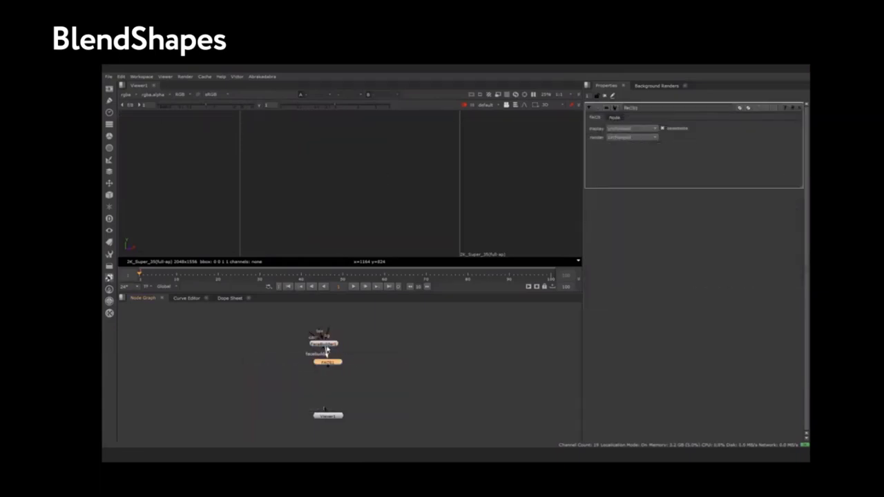
left_click(348, 376)
left_click(331, 364)
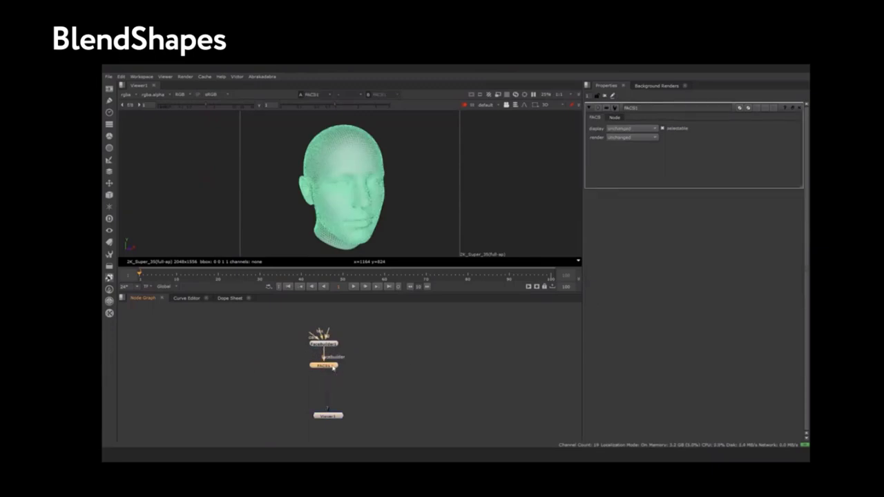
- Add a MixBlendshapes node below FACS1 and look through its list of facial expression sliders
key("Tab")
type("mix")
key("Return")
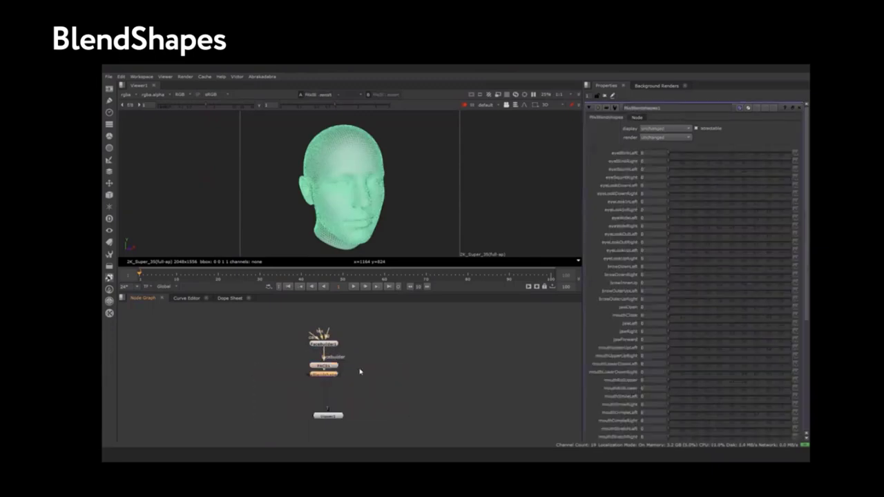
scroll(676, 334, "down", 3)
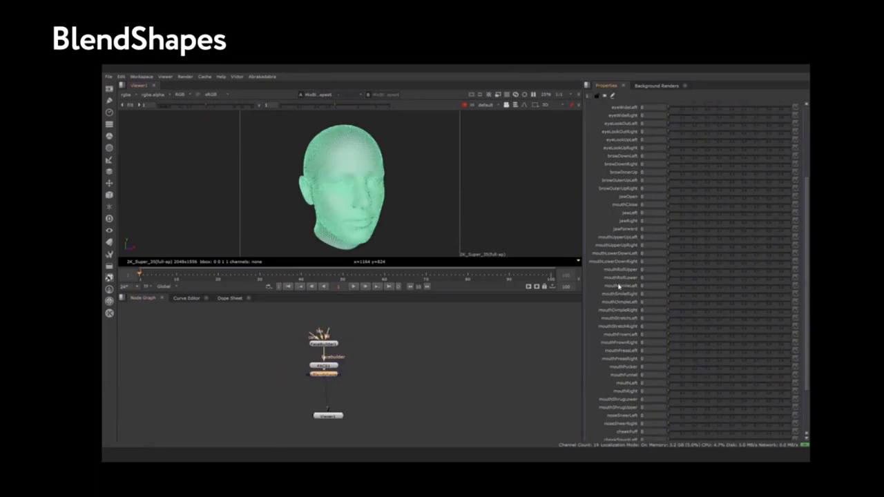
scroll(679, 317, "down", 3)
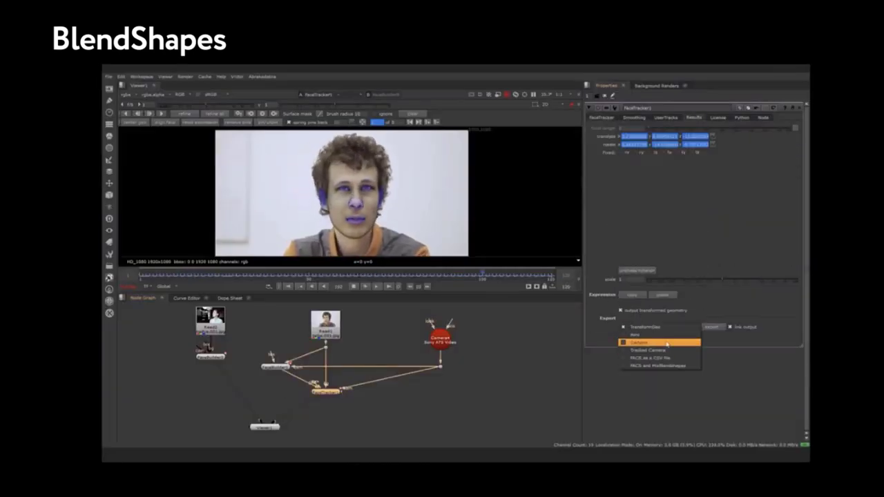
- Choose an export type for the FaceTracker1 results and run the export
left_click(656, 340)
left_click(711, 327)
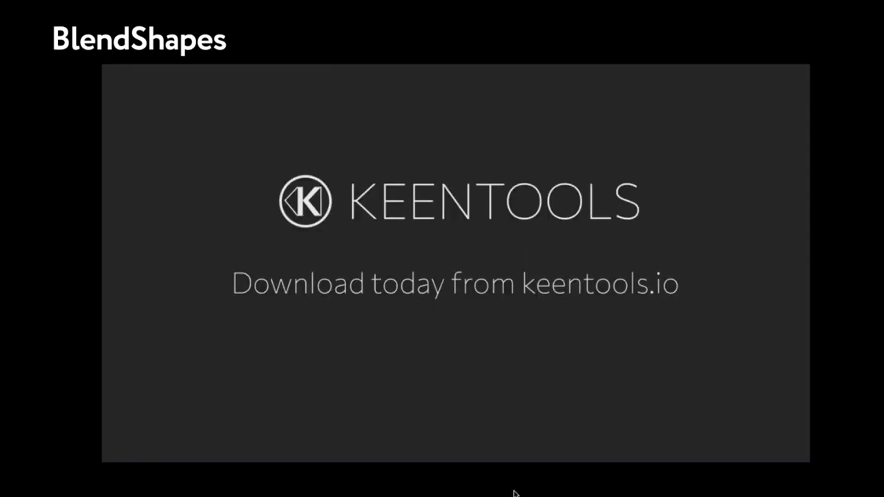
- End the slideshow on the BlendShapes slide and switch to Nuke
mouse_move(458, 385)
left_click(121, 482)
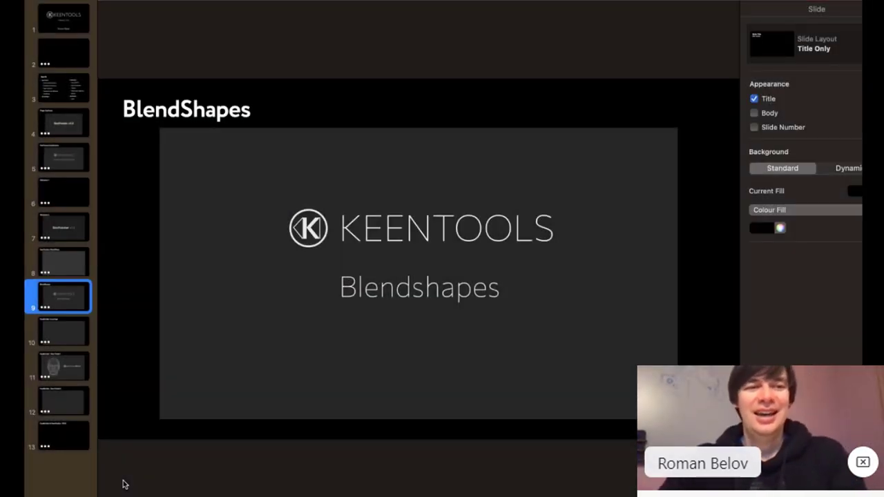
key("super+Tab")
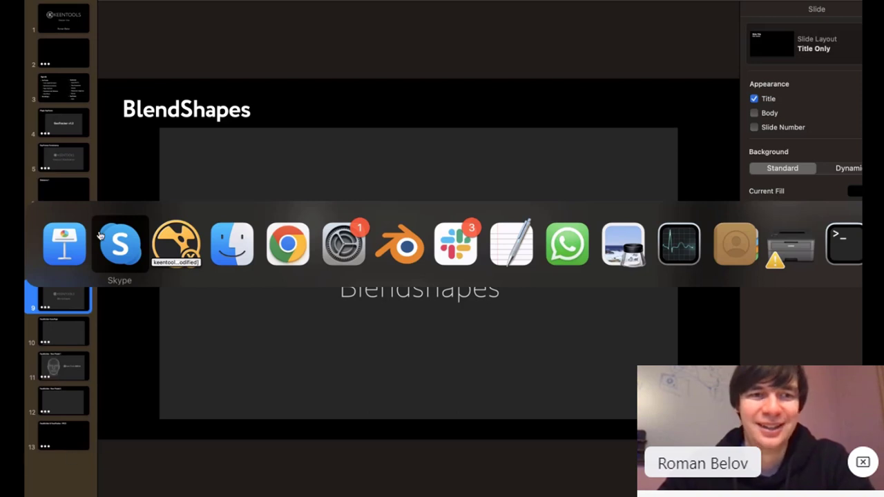
left_click(65, 238)
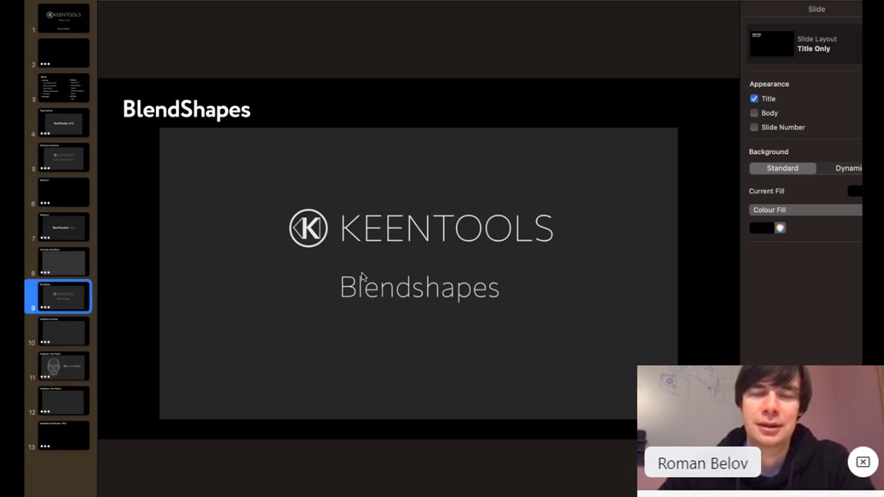
key("super+Tab")
key("super+Tab")
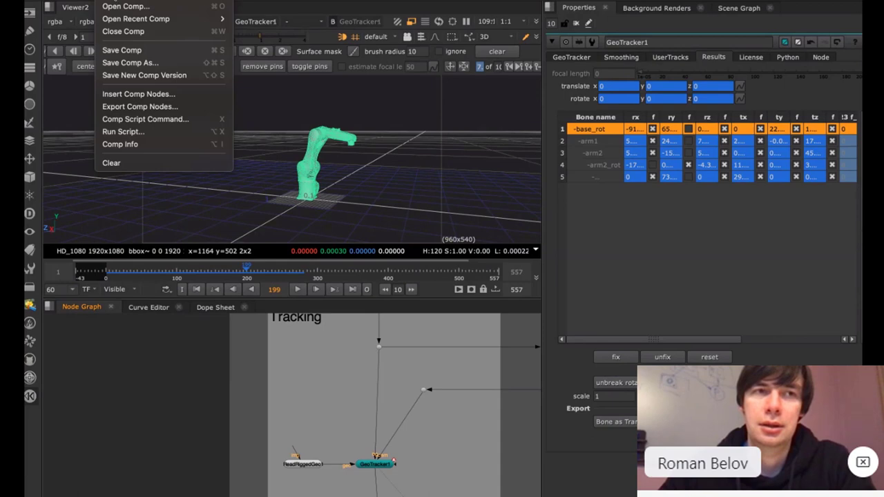
- Close the robot arm comp and move the Viewer1 node lower in the empty node graph
left_click(125, 60)
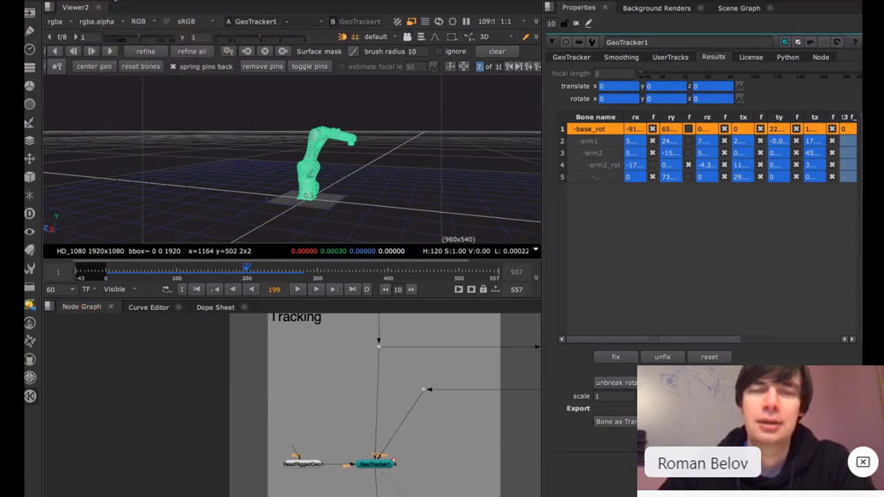
key("super+w")
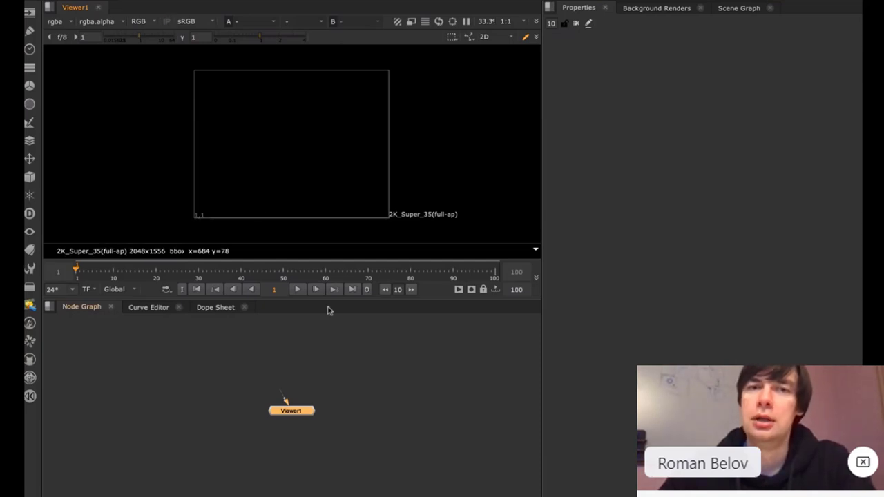
left_click_drag(300, 406, 301, 443)
left_click(291, 398)
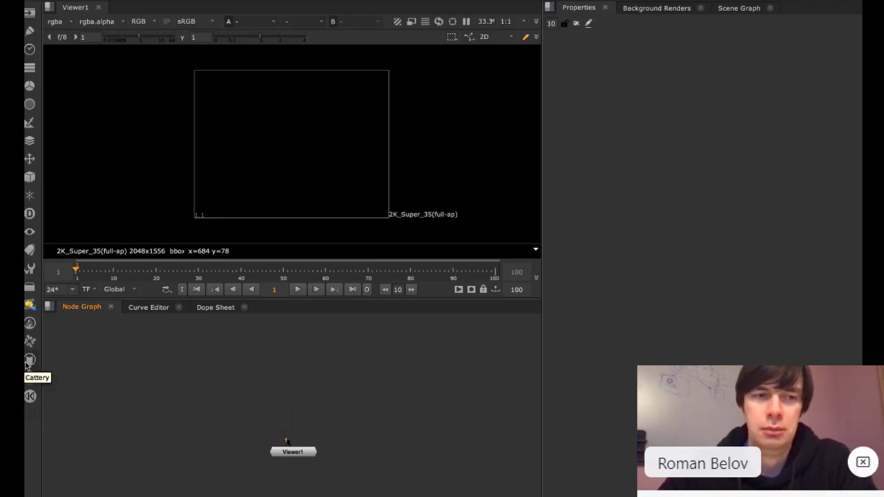
- Examine the KeenTools 3D Classic node list, including its Blendshapes group with JoinBlendshapes
left_click(30, 398)
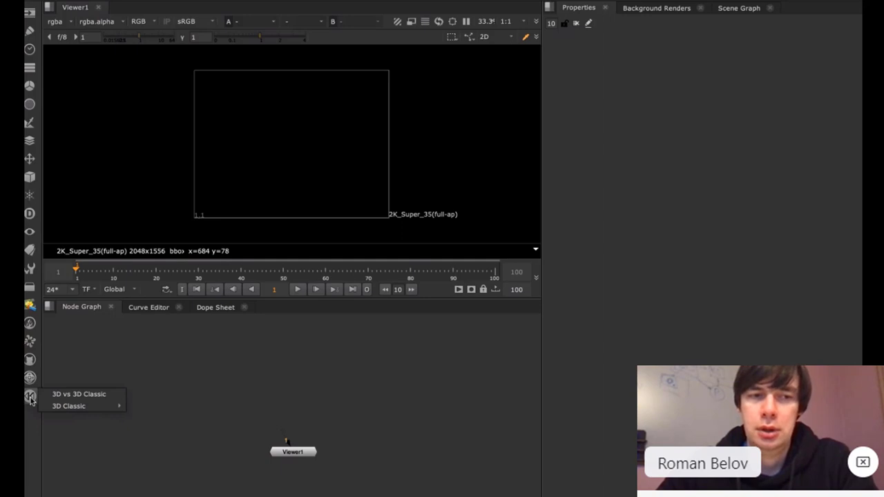
mouse_move(76, 413)
mouse_move(214, 490)
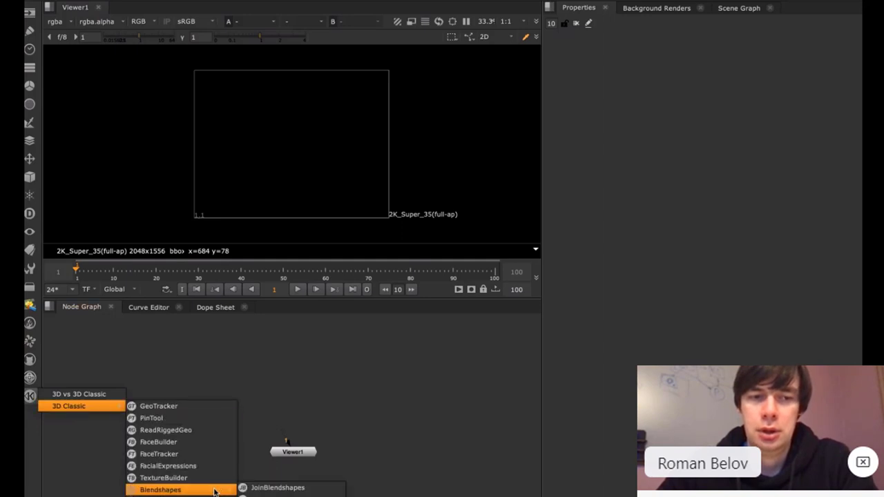
left_click(276, 488)
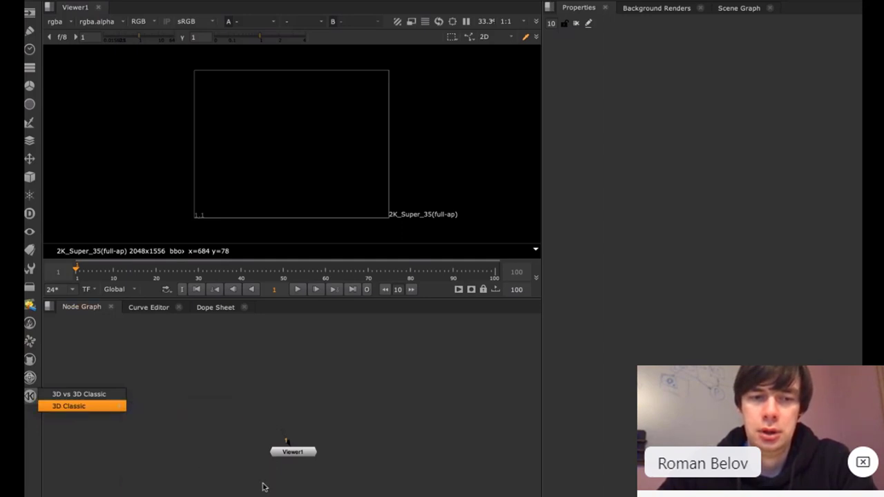
left_click(29, 397)
mouse_move(96, 413)
left_click(337, 350)
left_click_drag(326, 362, 256, 421)
key("Delete")
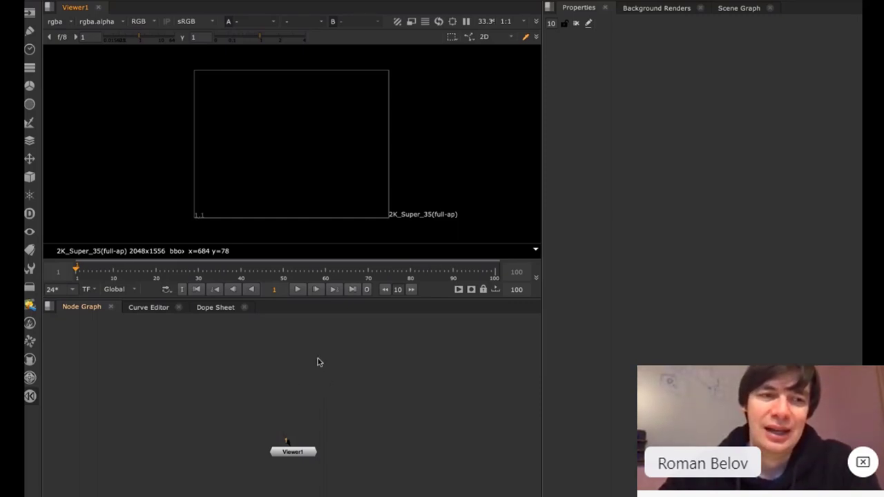
left_click(33, 398)
mouse_move(65, 407)
mouse_move(192, 491)
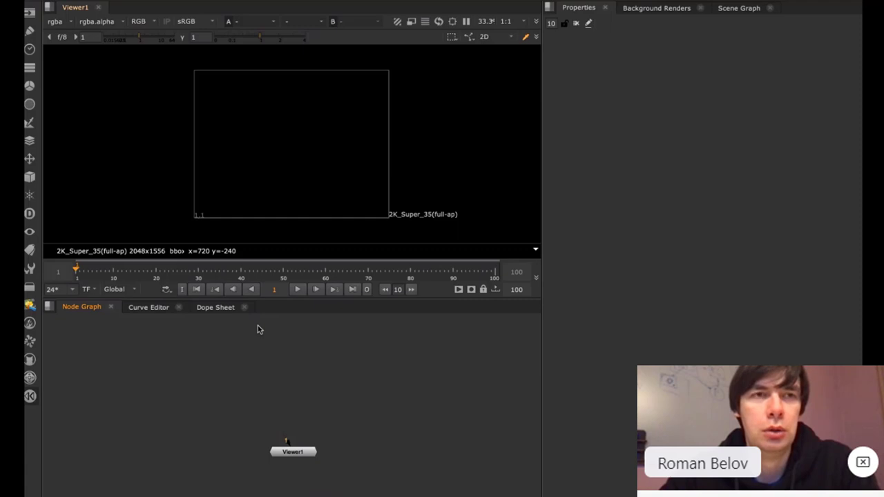
- Start opening a comp, browse to the Downloads folder in the home directory and sort it by modified date, newest first
left_click(110, 0)
mouse_move(127, 21)
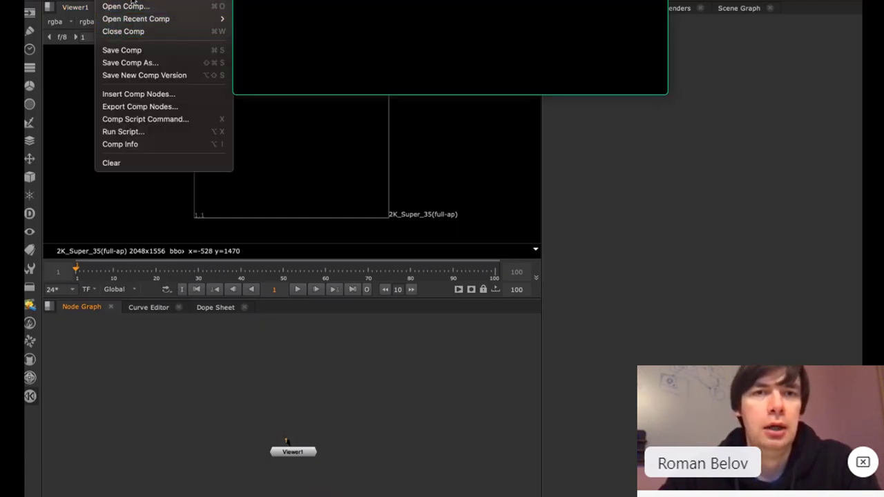
left_click(131, 9)
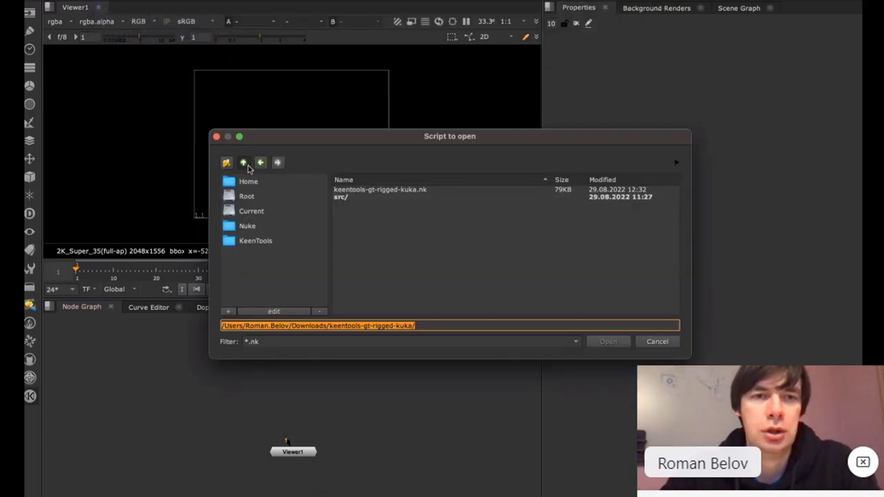
left_click(245, 164)
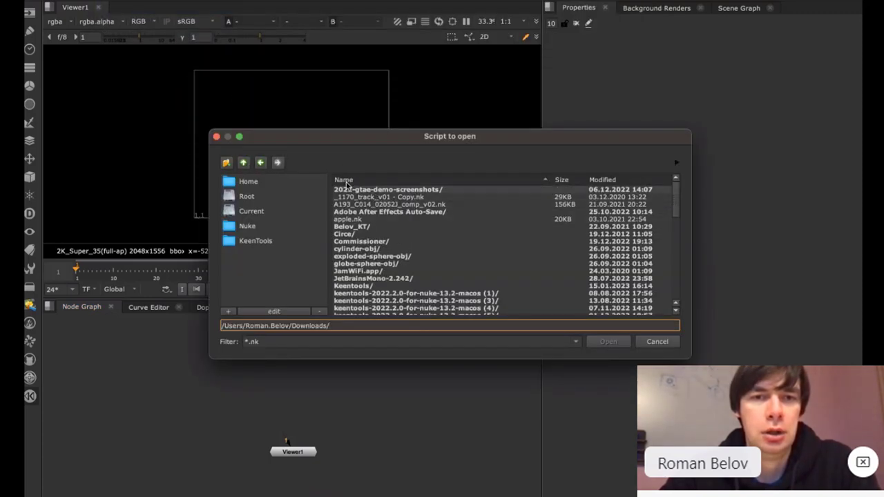
left_click(261, 163)
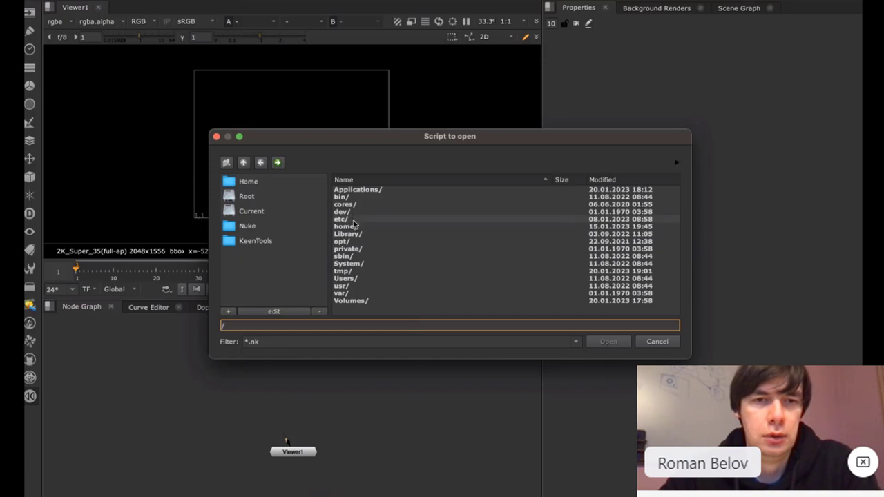
left_click(265, 184)
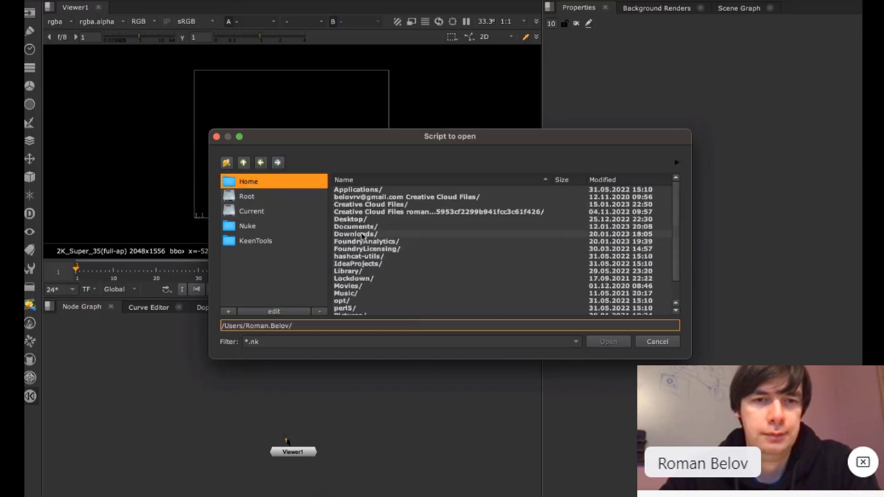
double_click(364, 233)
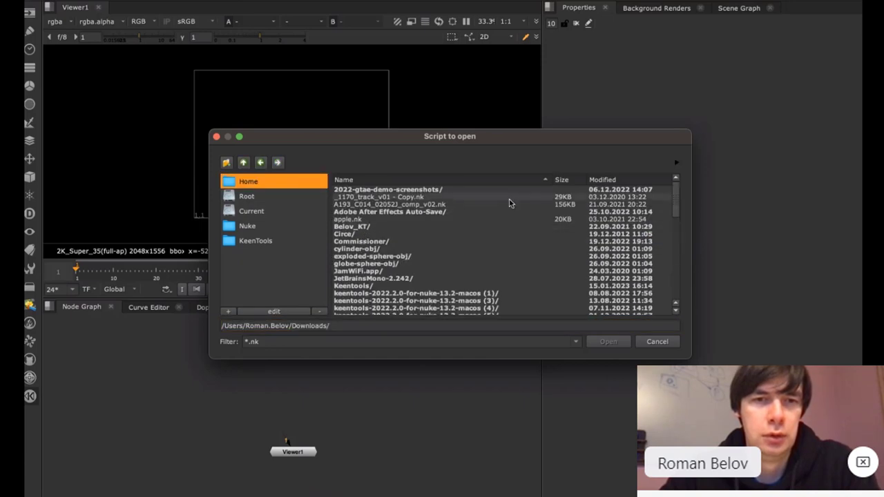
left_click(614, 180)
left_click(617, 180)
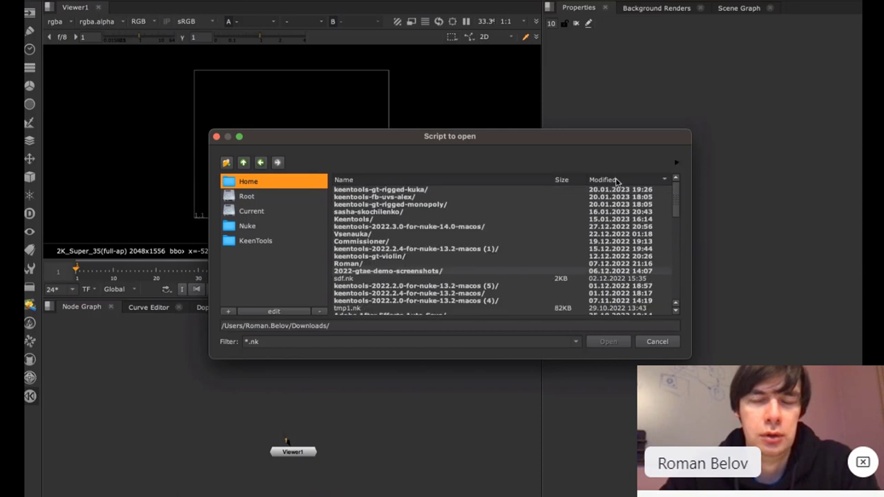
left_click(454, 190)
double_click(453, 191)
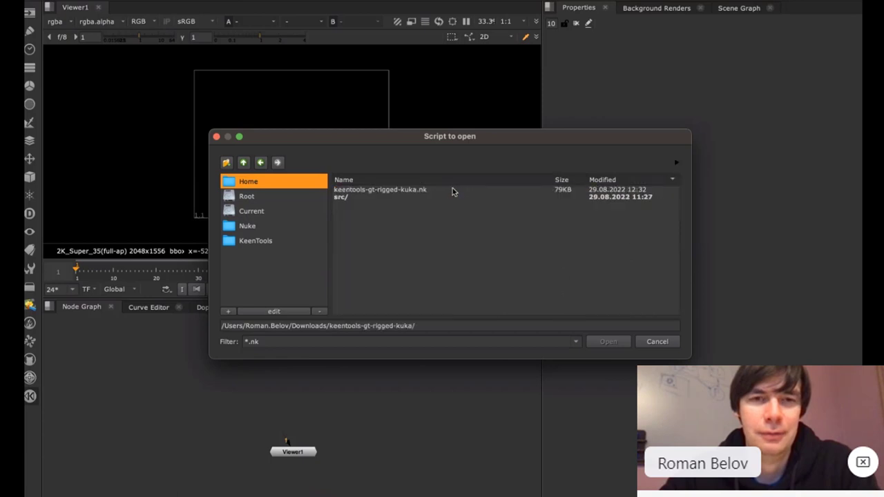
left_click(243, 163)
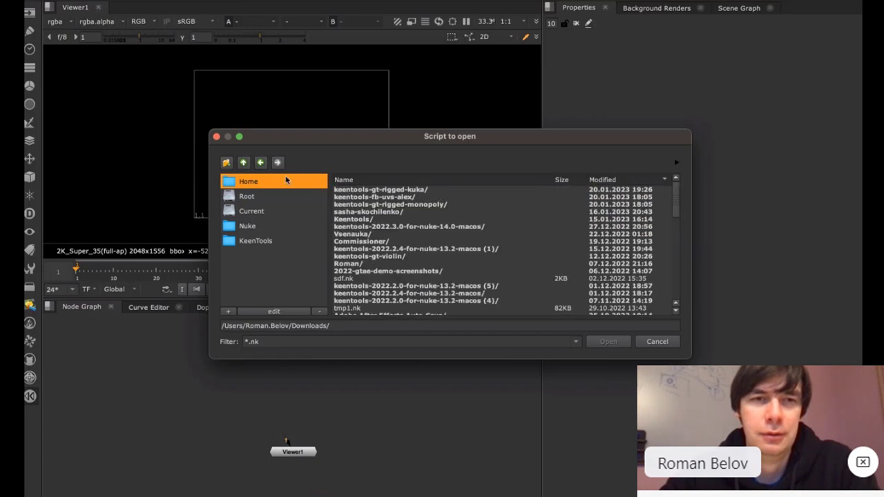
- Open the comp keentools-fb-uvs-alex.nk from the keentools-fb-uvs-alex folder and clear the node selection
double_click(414, 197)
left_click(411, 190)
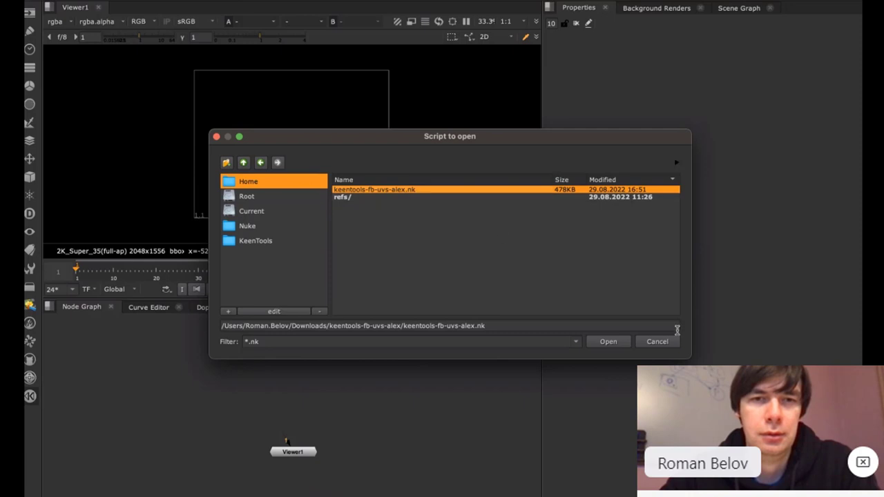
left_click(610, 342)
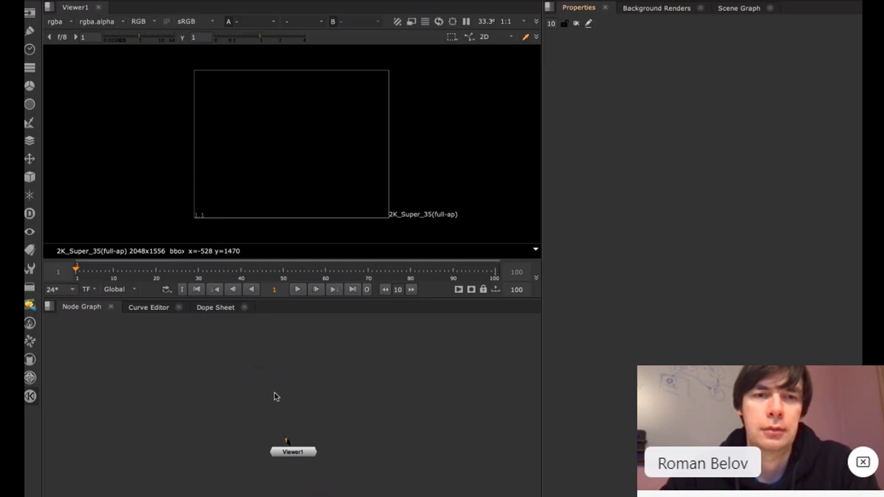
key("ctrl+v")
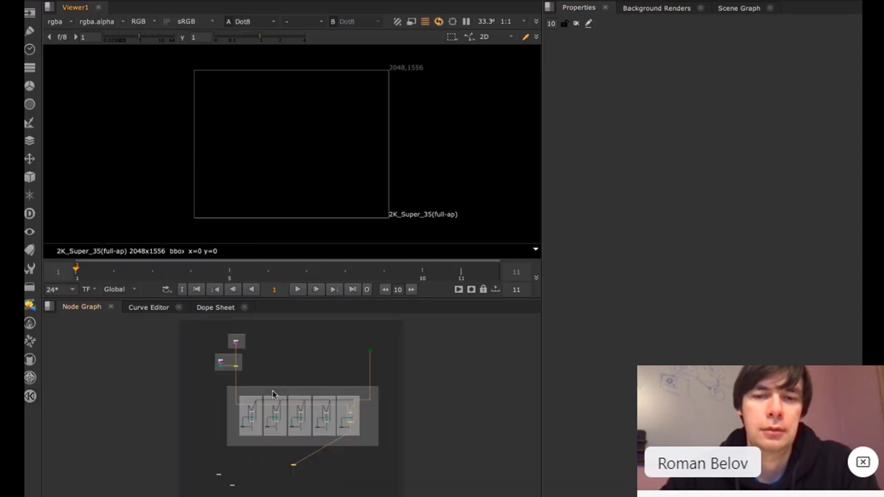
left_click(280, 361)
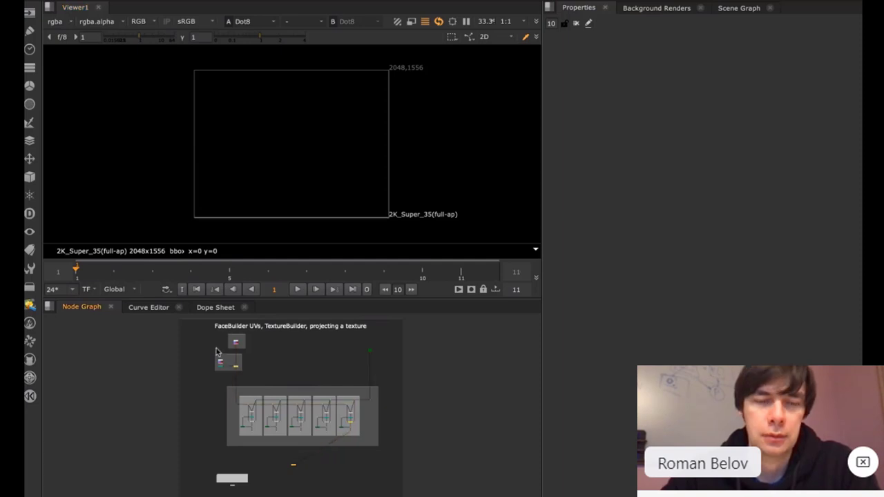
- Show the Read6 reference photo in the viewer and open the node's properties
scroll(228, 349, "up", 6)
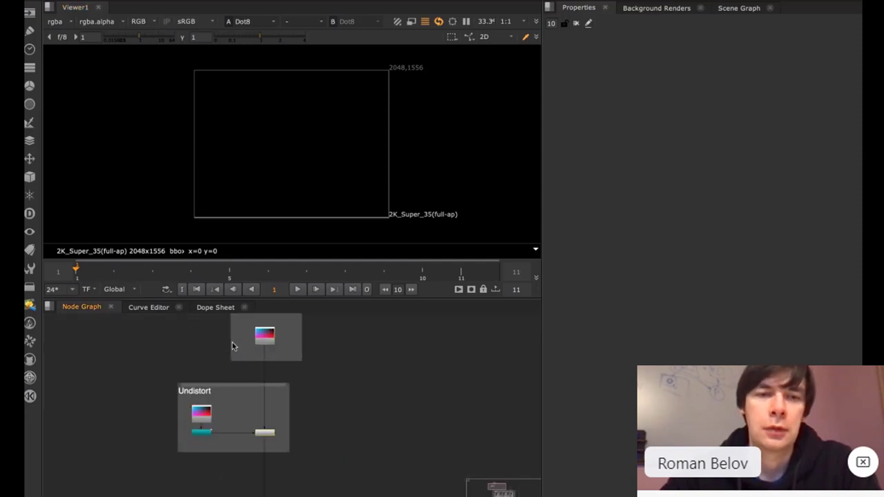
scroll(250, 337, "up", 3)
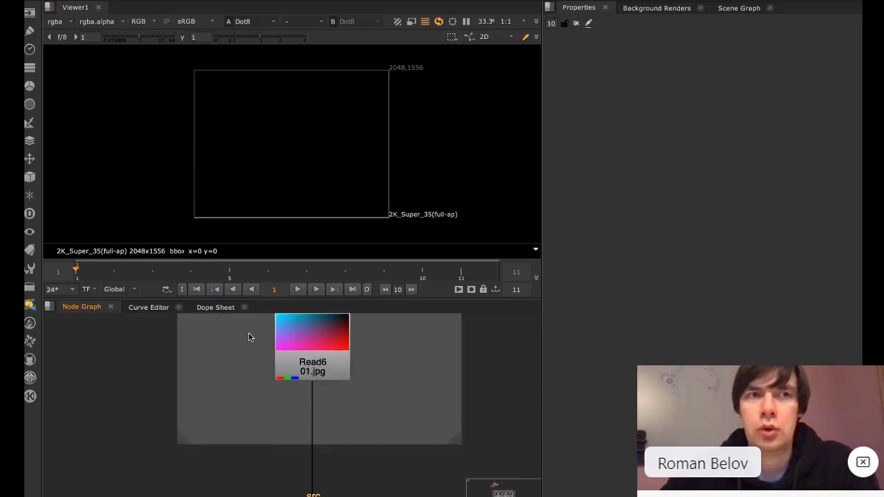
scroll(249, 338, "up", 1)
scroll(270, 358, "down", 3)
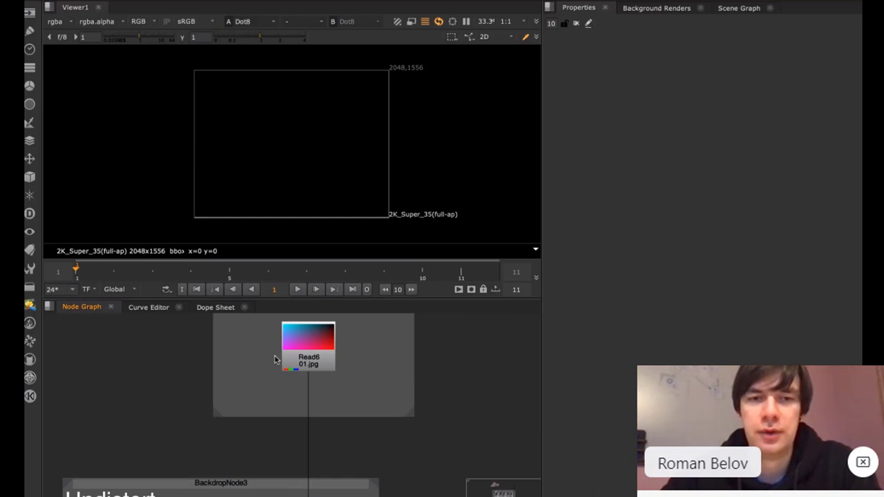
left_click(324, 356)
key("1")
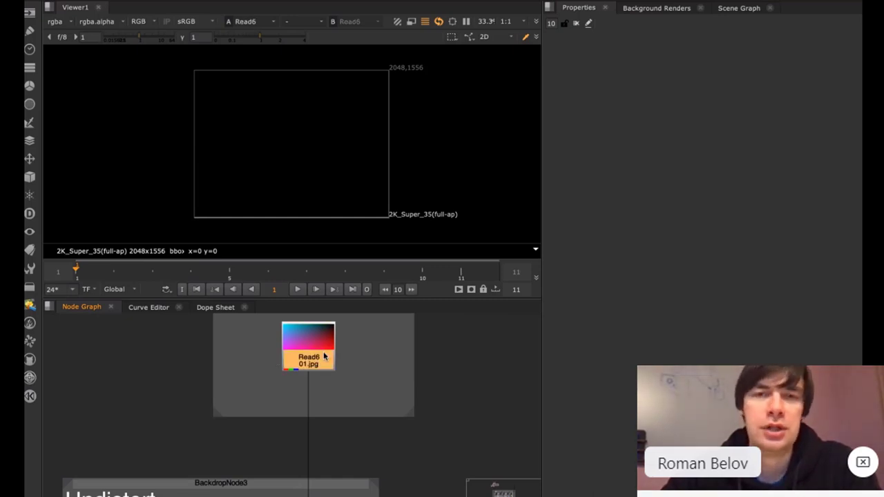
double_click(324, 355)
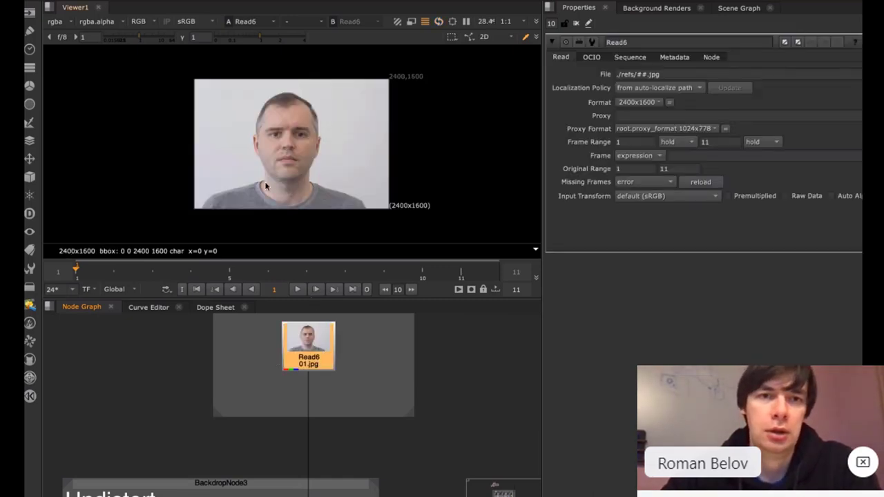
- Examine the front-facing reference photo in the enlarged viewer, then restore the full workspace layout
right_click(289, 141)
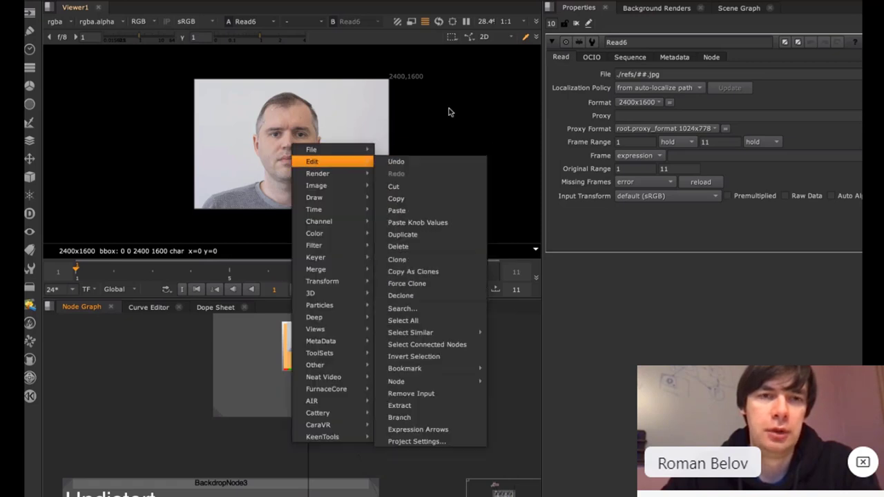
key("Escape")
key("space")
key("f")
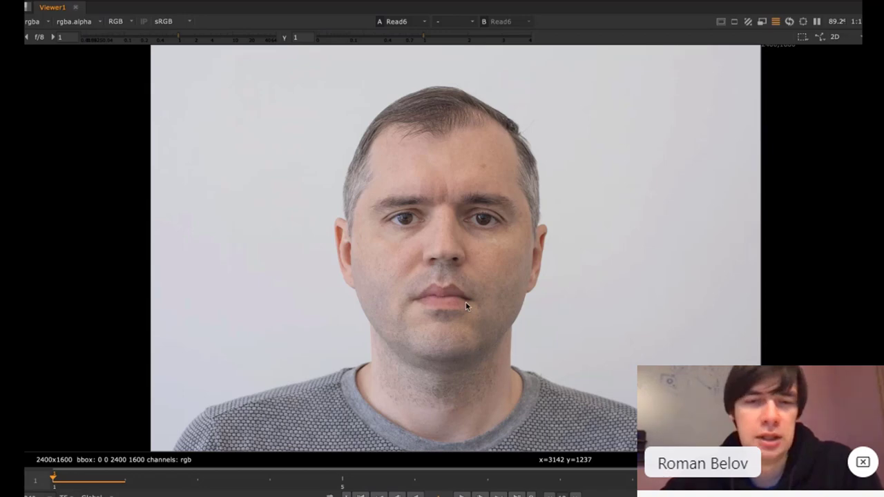
key("space")
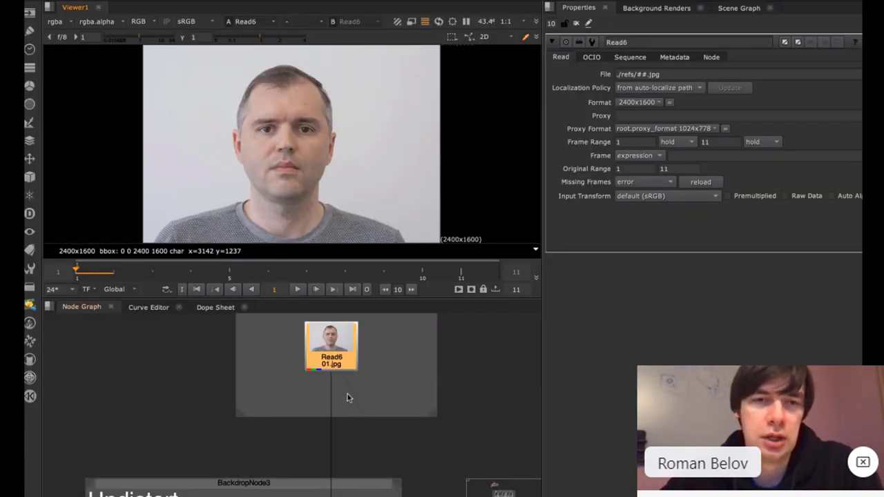
- Show the output of the STMap3 node from the Undistort group in the viewer
scroll(322, 449, "down", 5)
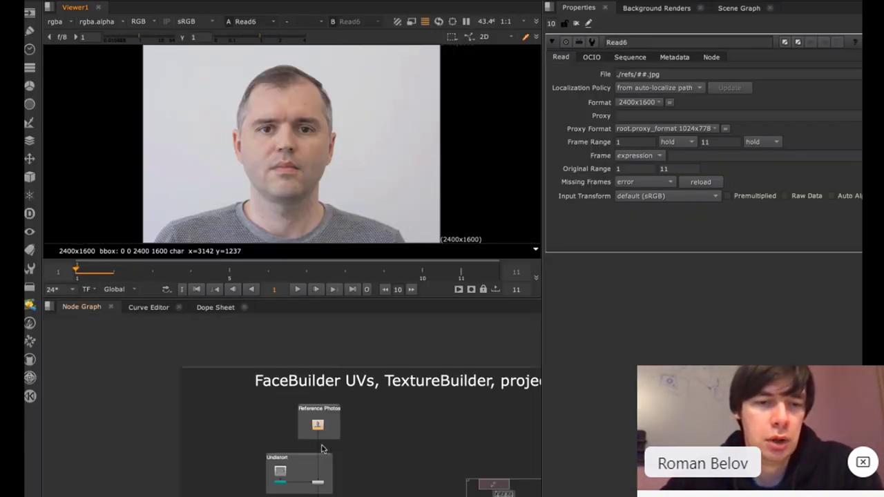
scroll(324, 482, "up", 5)
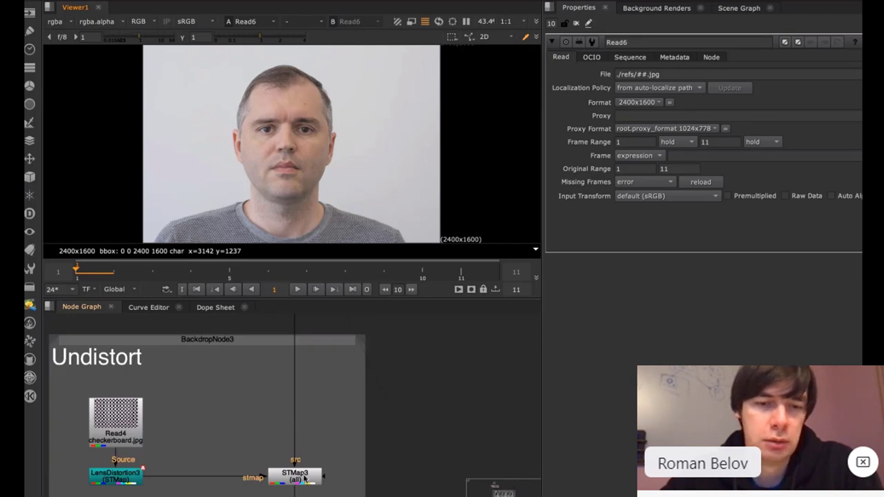
left_click(304, 477)
key("1")
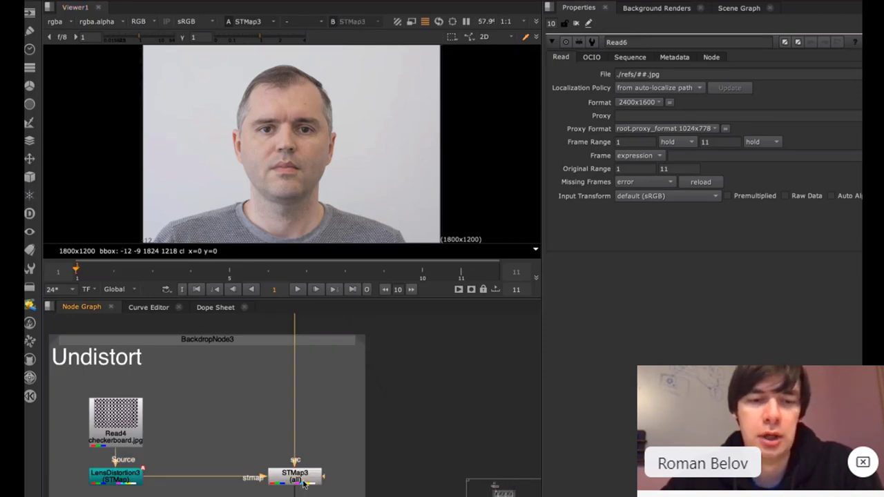
left_click(294, 478)
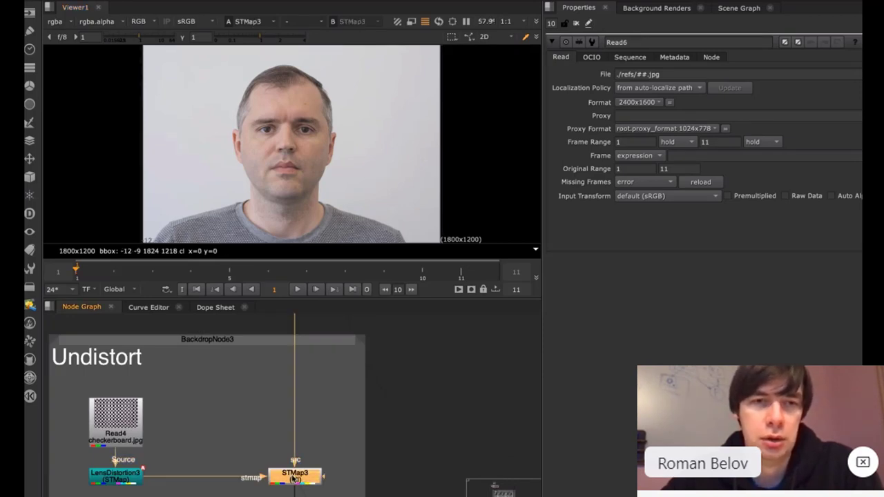
- Show the Read4 checkerboard image from the Undistort group in the viewer and fit the whole grid in view
left_click(119, 417)
key("1")
scroll(227, 195, "down", 3)
scroll(430, 97, "up", 1)
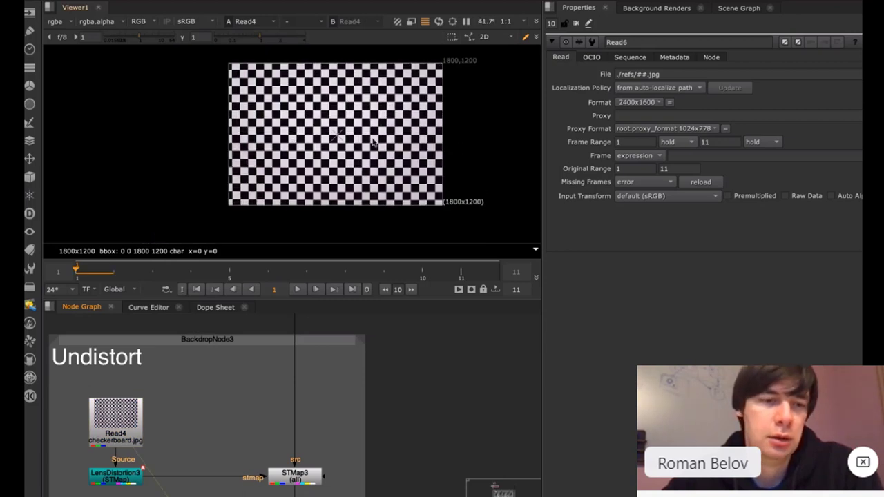
middle_click_drag(353, 426, 315, 406)
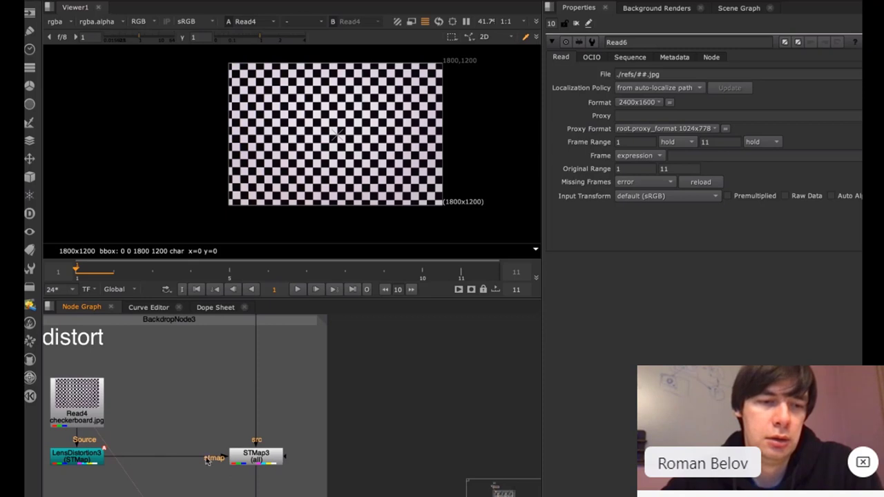
- Return the viewer to the STMap3 output and open the STMap3 node's properties
left_click(271, 458)
key("1")
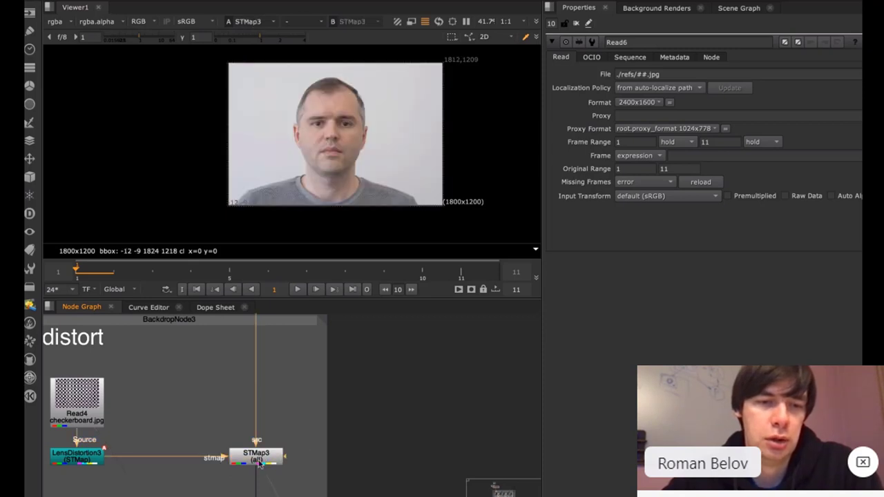
left_click(261, 462)
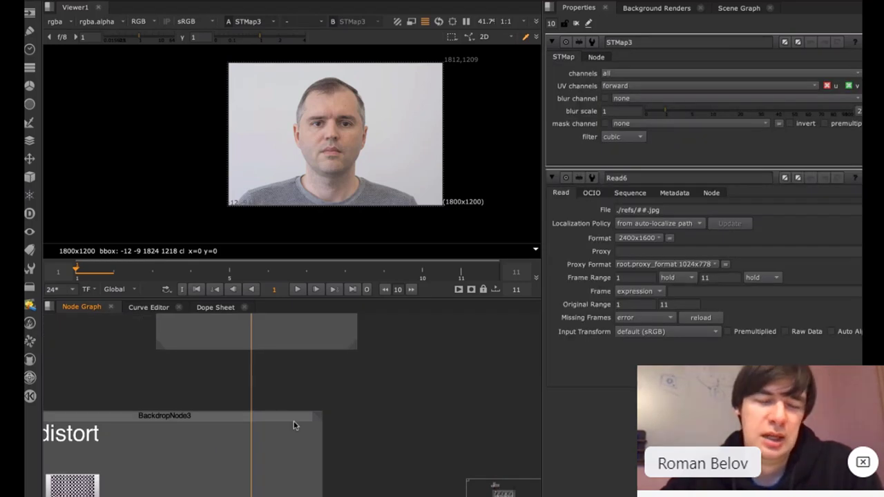
- Compare the STMap3 undistorted result with the original Read6 photo by repeatedly alternating the two in the viewer
middle_click_drag(297, 366, 296, 414)
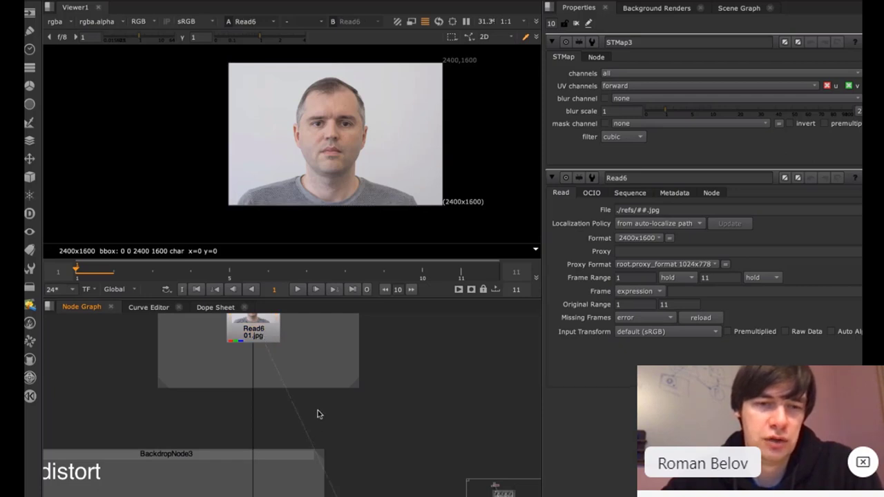
scroll(318, 414, "down", 5)
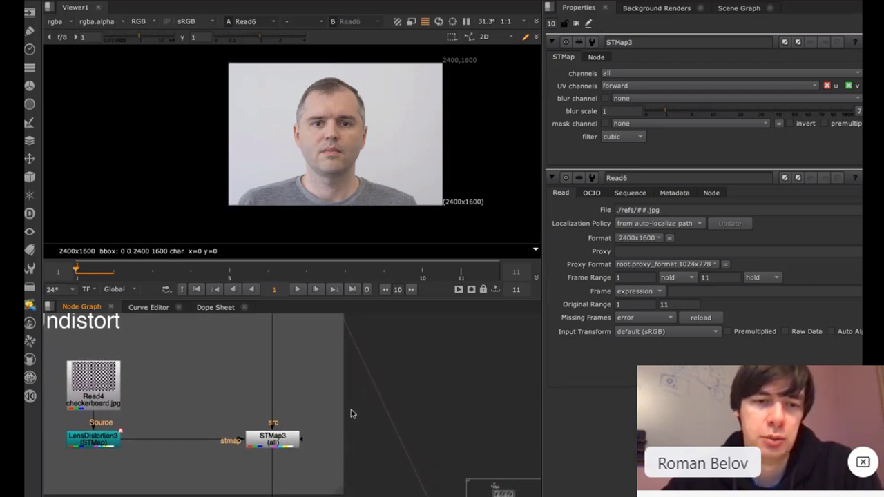
left_click(279, 443)
key("1")
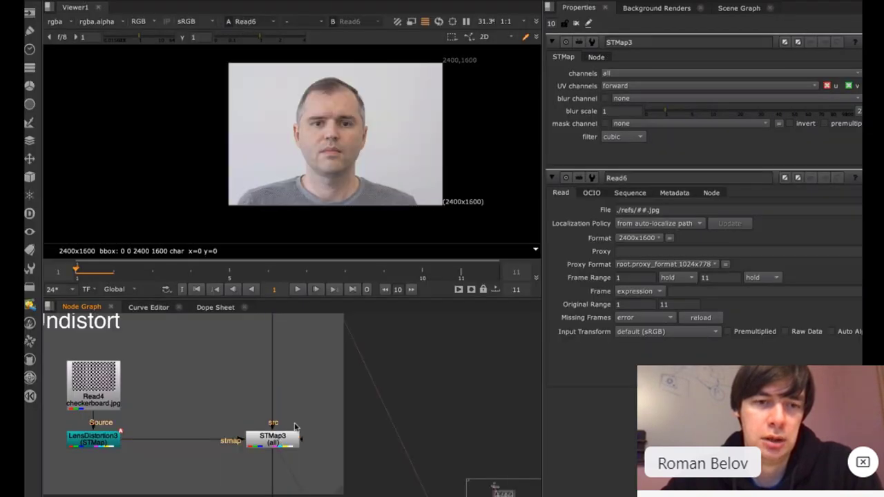
key("1")
key("2")
key("1")
key("2")
key("1")
key("2")
key("1")
key("2")
key("1")
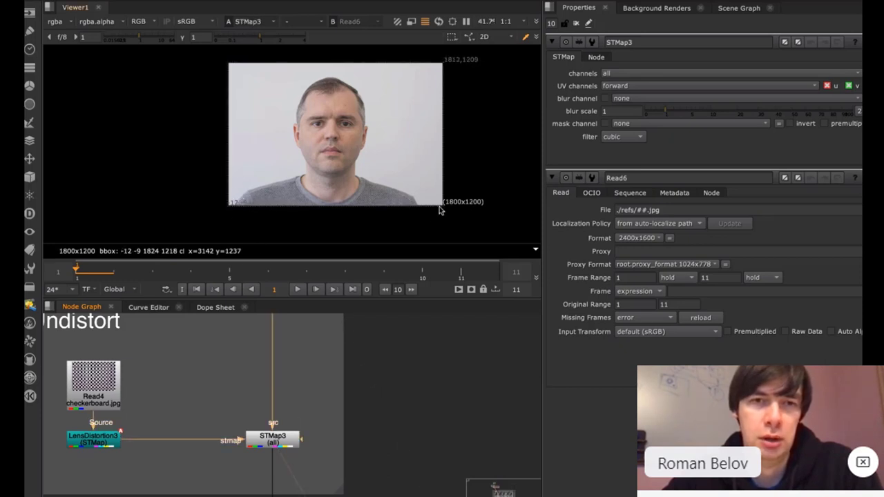
key("2")
key("2")
key("1")
key("2")
key("1")
key("2")
key("1")
key("2")
key("1")
key("2")
key("1")
key("2")
key("1")
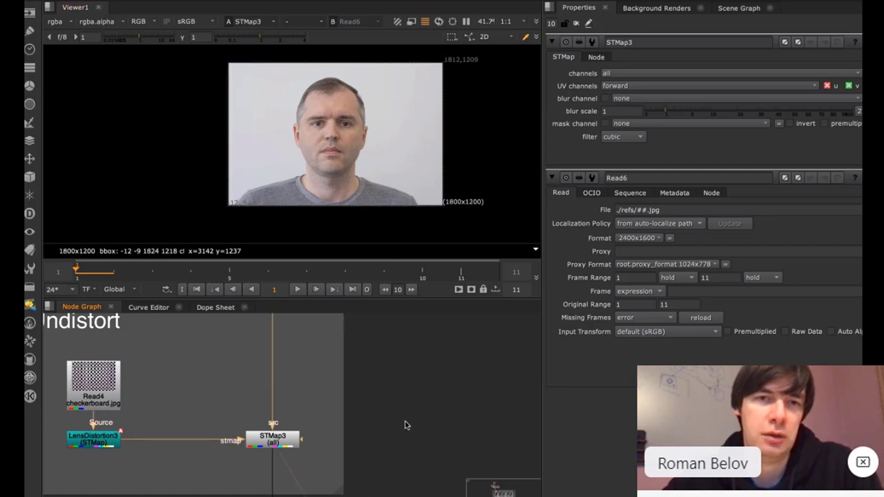
- Disable the STMap3 node in the Undistort group
middle_click_drag(426, 460, 443, 428)
left_click(297, 412)
key("d")
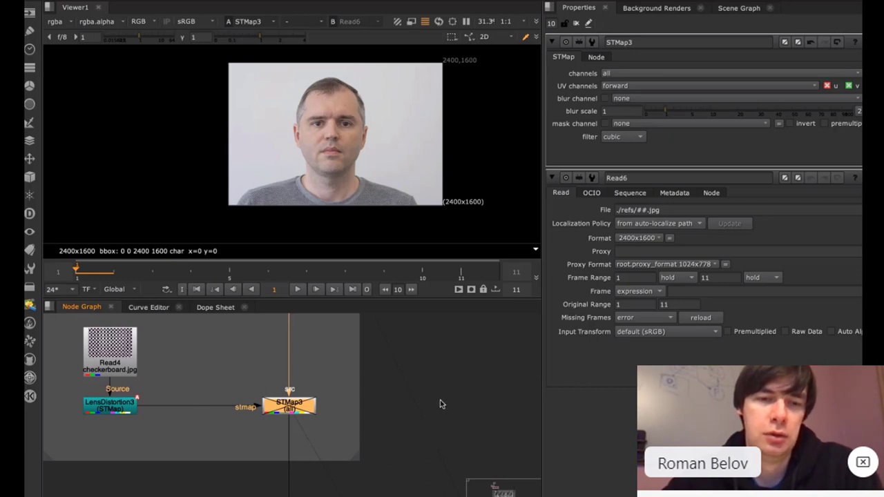
- Add a FaceBuilder node in the empty area beside the Undistort group
middle_click_drag(440, 403, 420, 333)
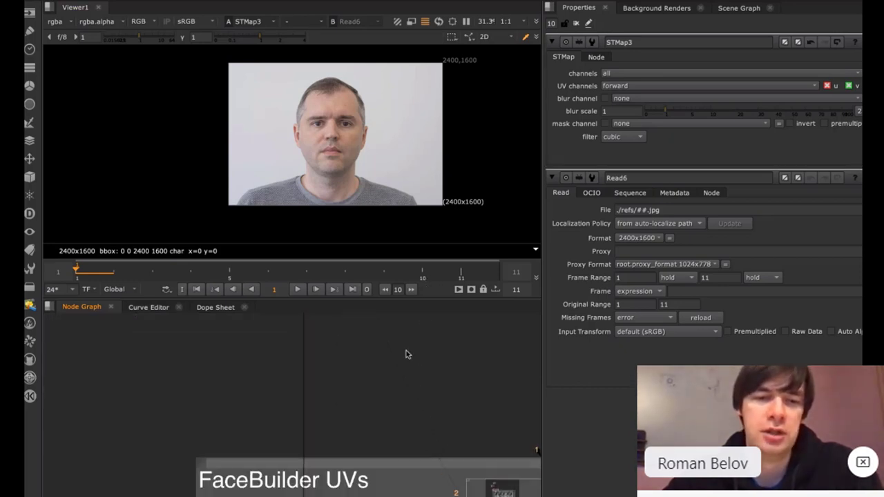
middle_click_drag(381, 427, 369, 462)
middle_click_drag(429, 331, 352, 367)
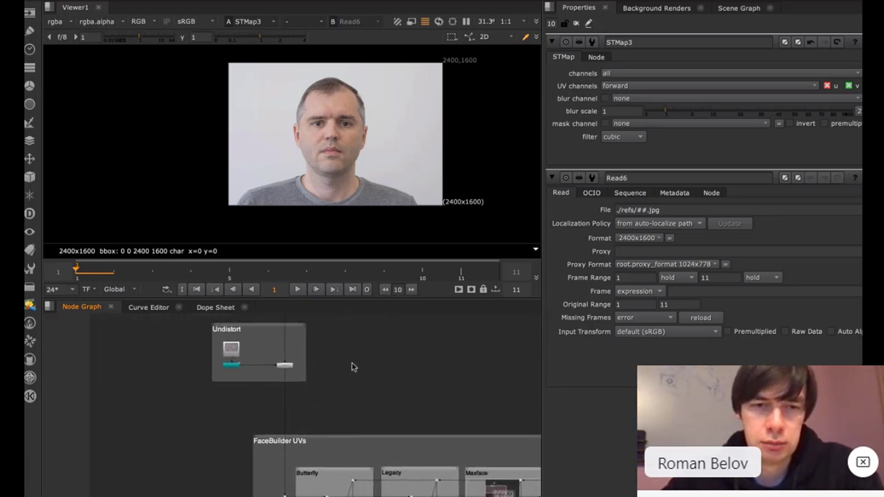
key("Tab")
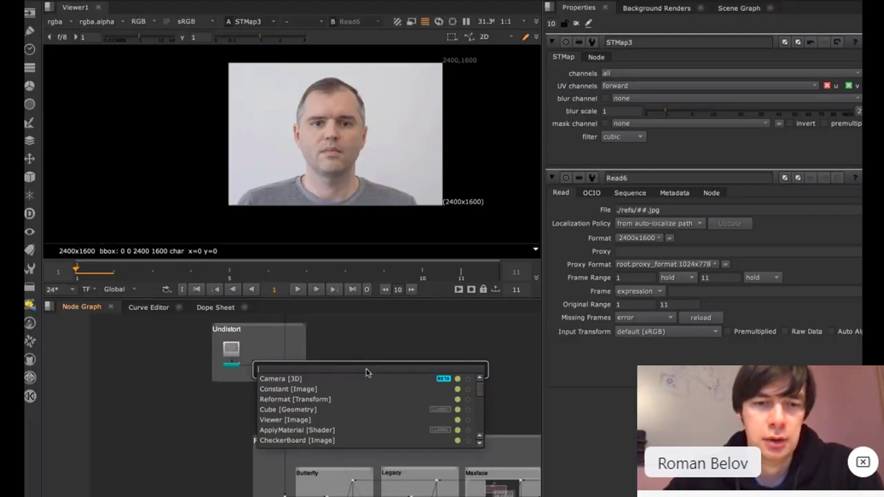
type("face")
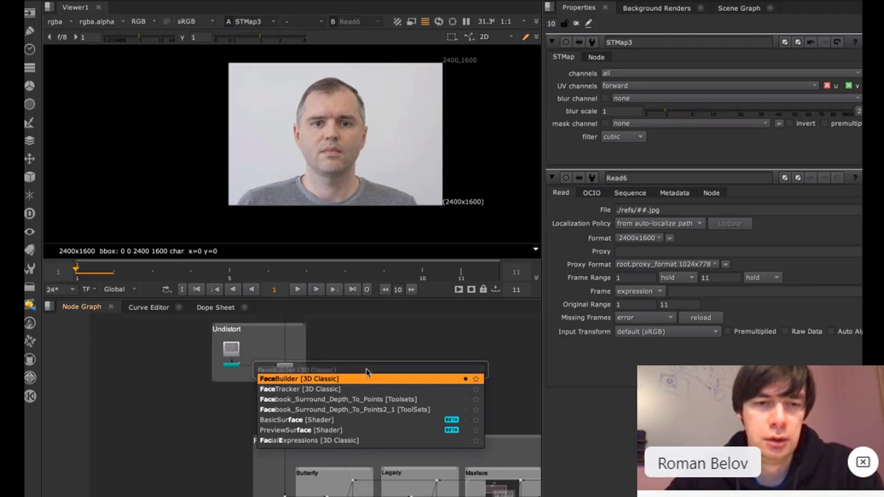
key("Return")
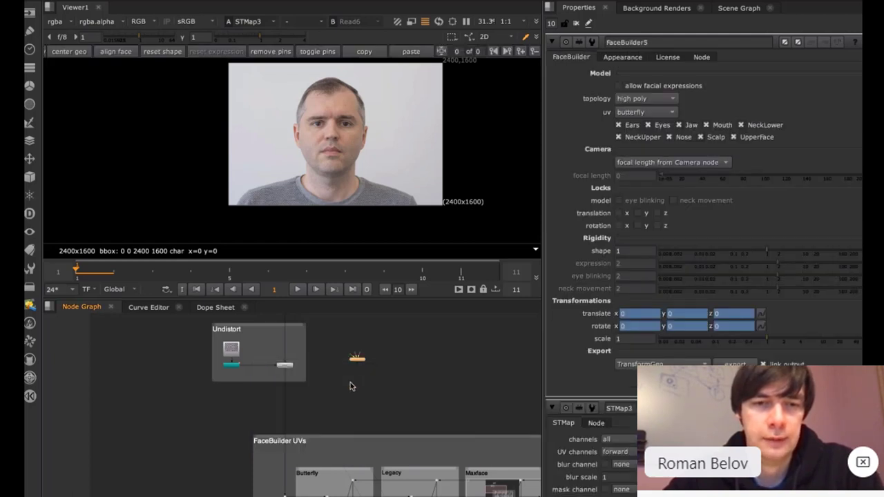
scroll(355, 366, "down", 2)
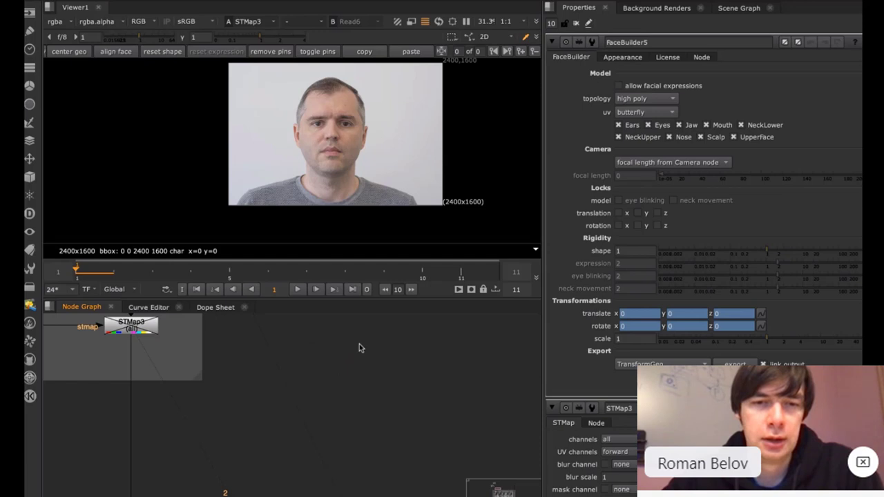
scroll(359, 348, "up", 3)
middle_click_drag(400, 359, 455, 323)
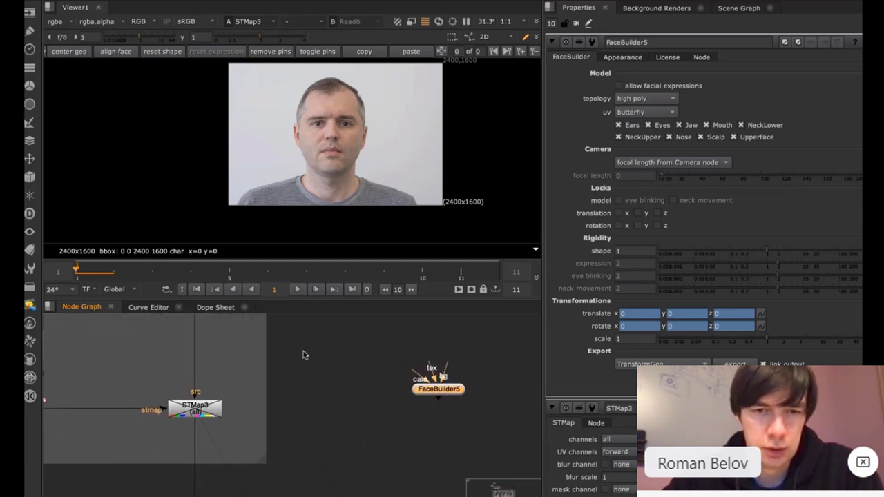
- Disable the LensDistortion3 node and the Read4 checkerboard node in the Undistort group
middle_click_drag(259, 385, 445, 417)
left_click(214, 445)
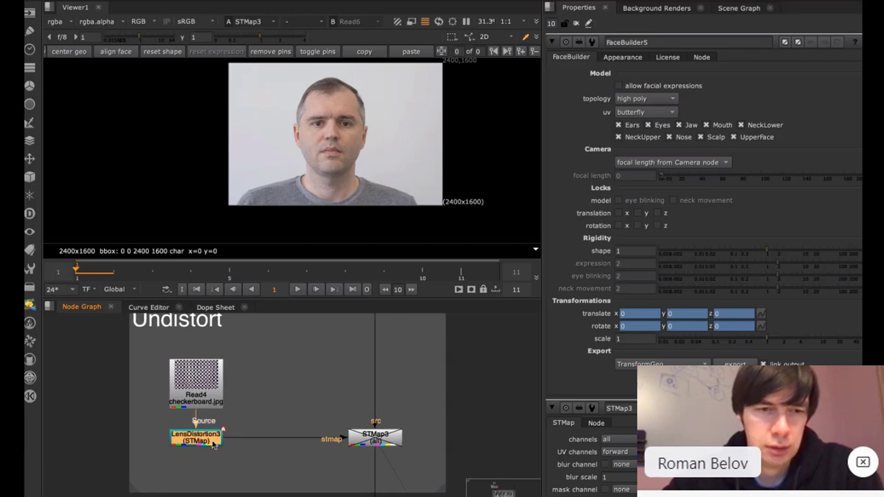
left_click(197, 381)
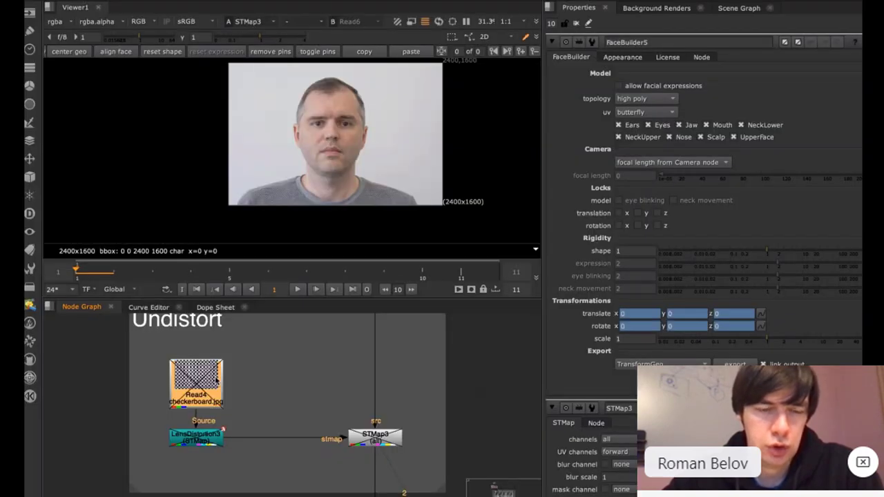
- Connect the new FaceBuilder node's bg input to STMap3 and level the two nodes
key("f")
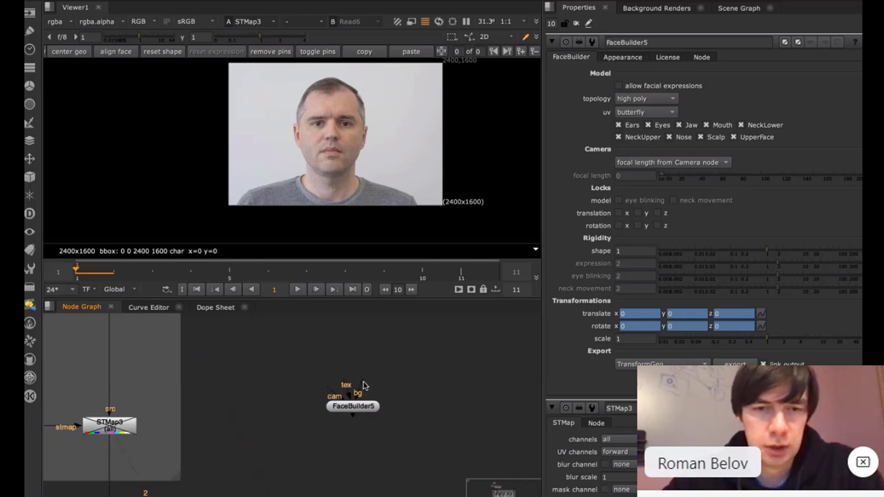
left_click_drag(356, 392, 112, 427)
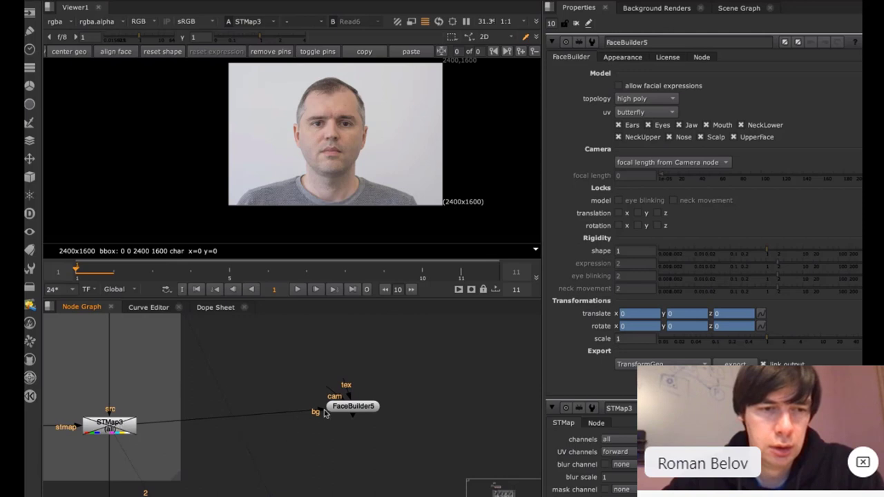
left_click_drag(347, 409, 341, 428)
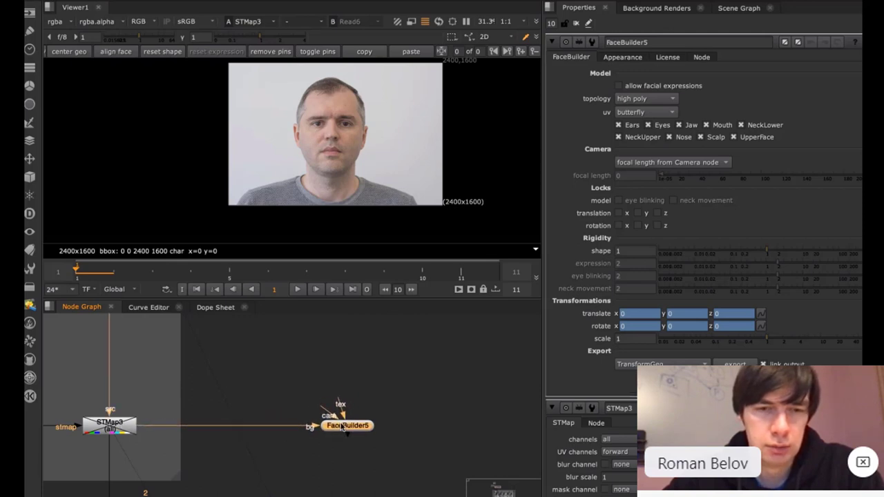
- Open the properties of the Camera1 "Nikon d7k Still" node and show its projection settings
middle_click_drag(419, 438, 431, 270)
scroll(361, 410, "down", 3)
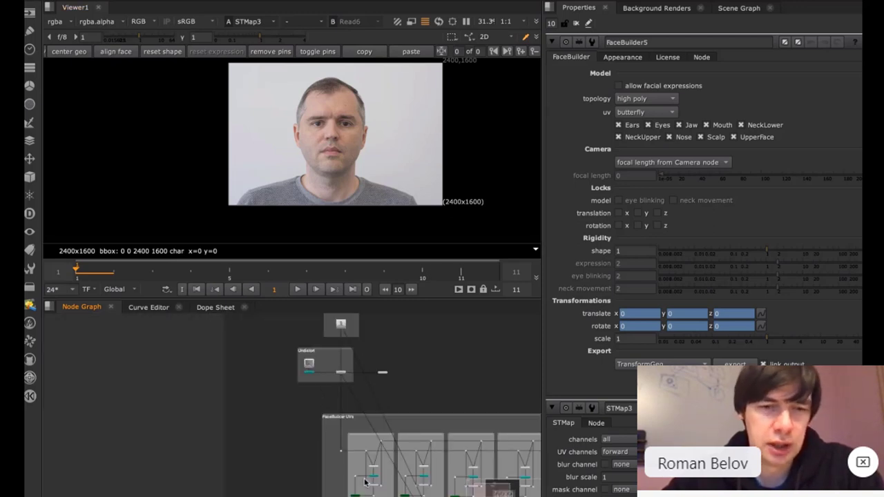
scroll(427, 427, "up", 6)
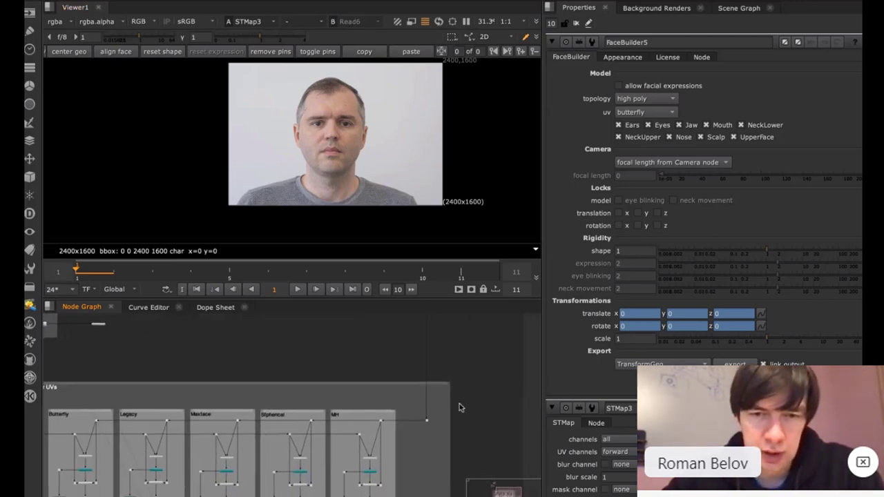
scroll(439, 434, "up", 5)
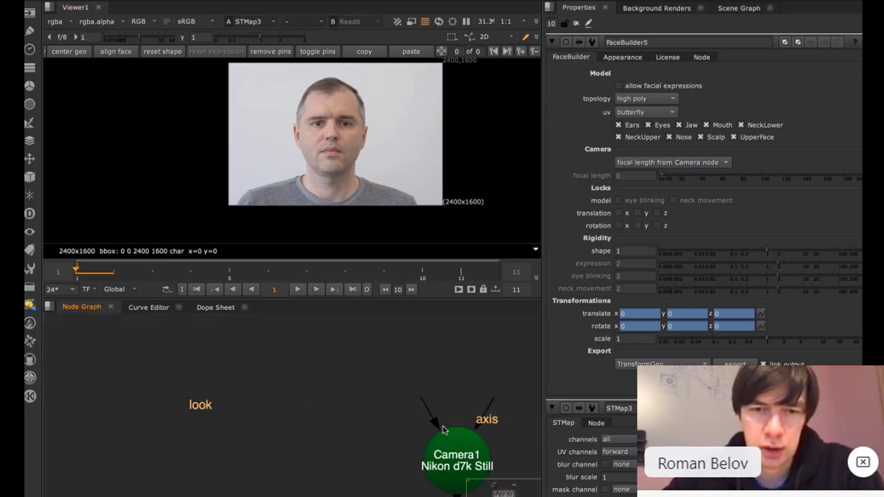
middle_click_drag(385, 460, 323, 434)
left_click(373, 442)
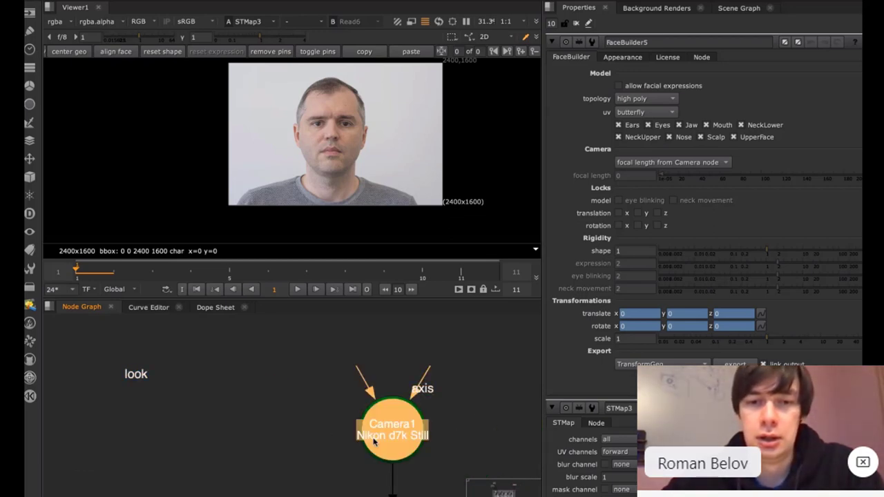
double_click(373, 442)
left_click(608, 57)
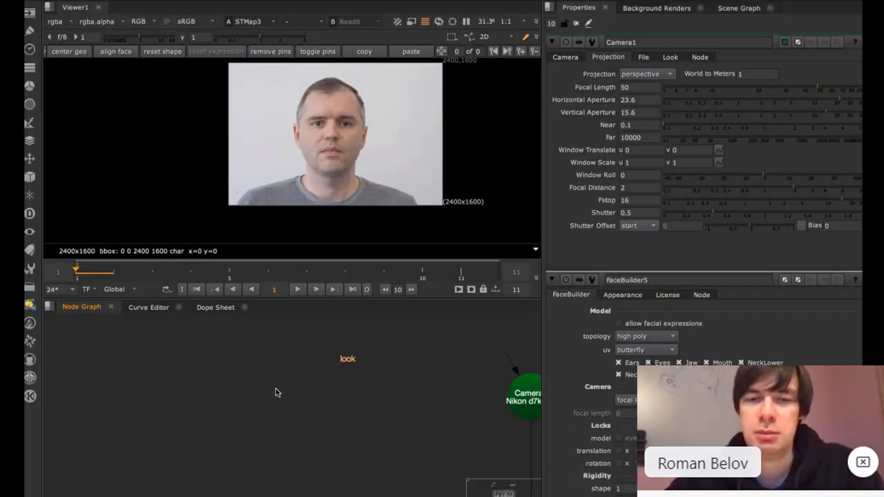
- Paste a copy of the Nikon d7k Still camera above the new FaceBuilder node and connect it to the cam input
middle_click_drag(276, 392, 502, 393)
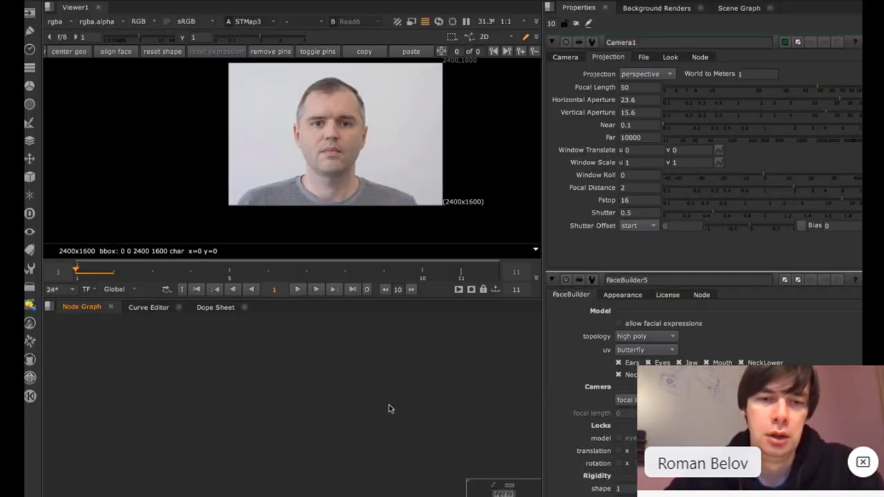
middle_click_drag(389, 409, 393, 381)
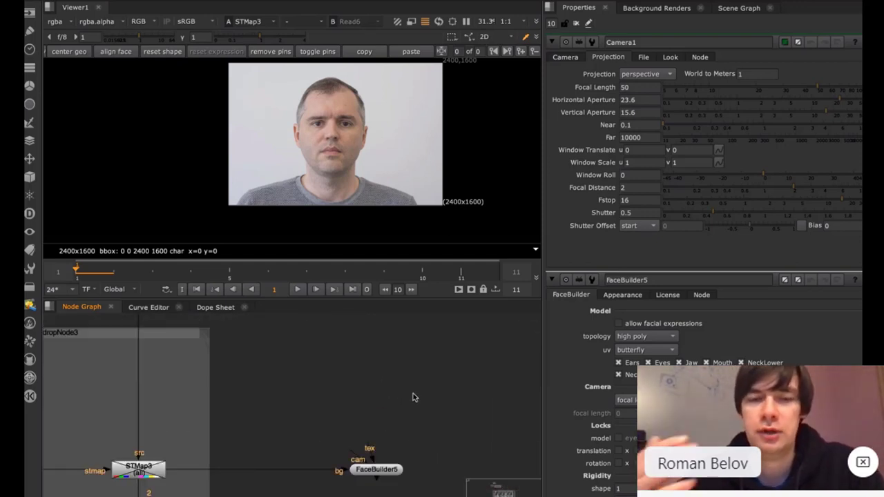
key("ctrl+v")
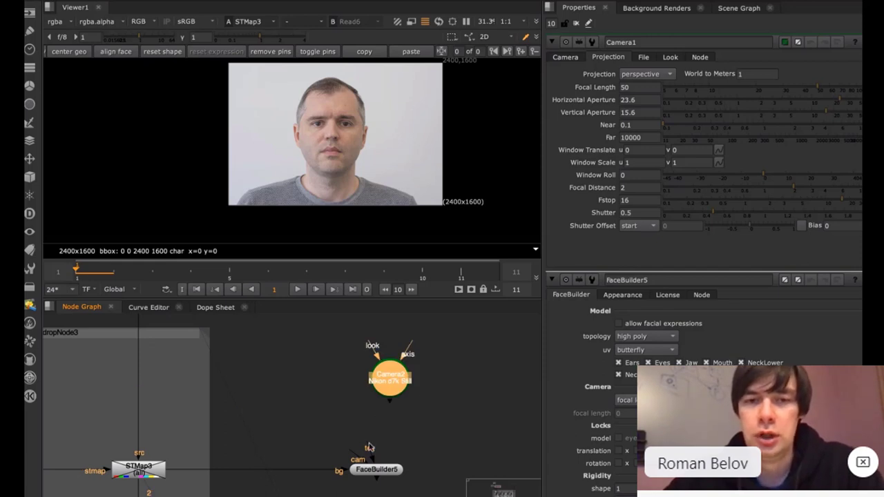
left_click_drag(349, 452, 423, 387)
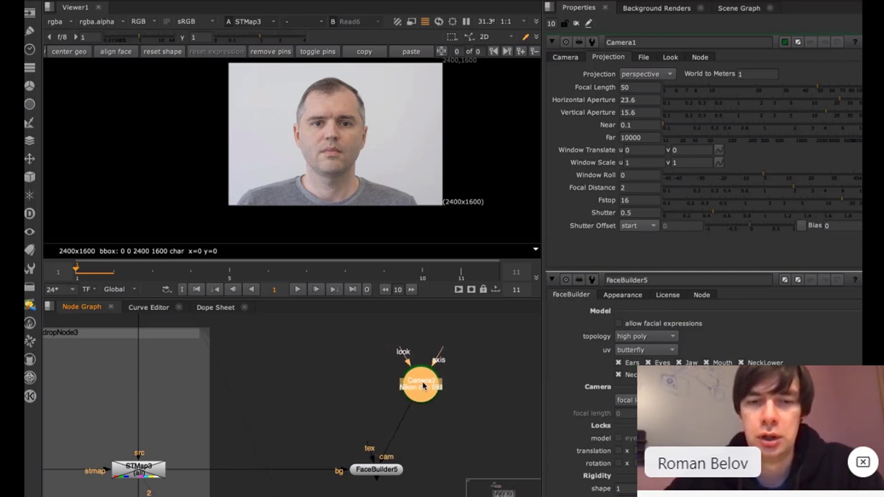
- Step back and forth through the reference frames to examine the head photos from different angles
left_click(377, 472)
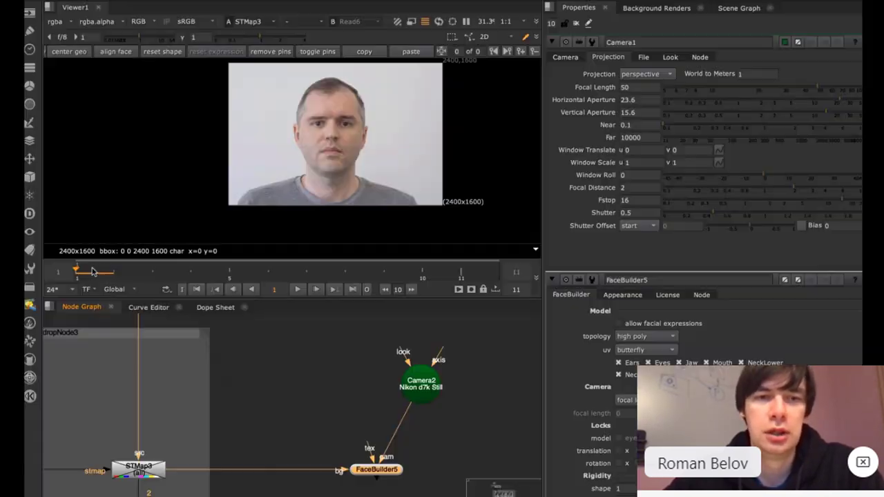
left_click(109, 271)
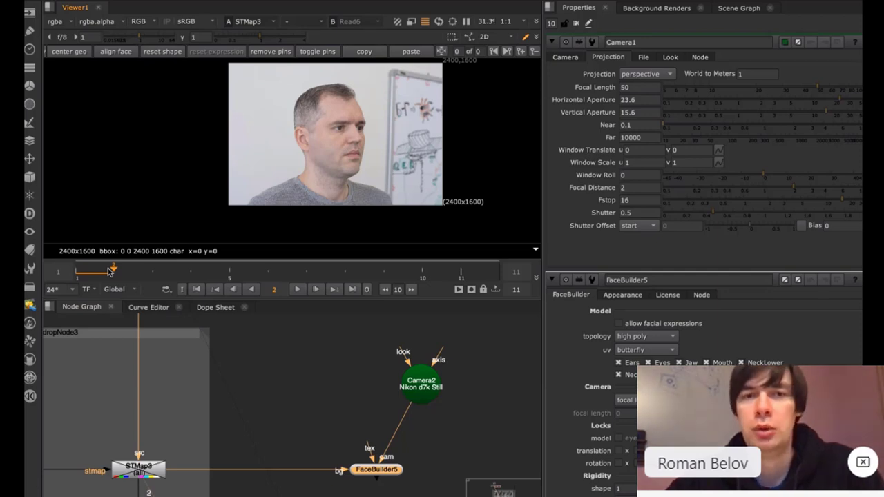
key("Right")
key("Right")
key("Right")
key("Right")
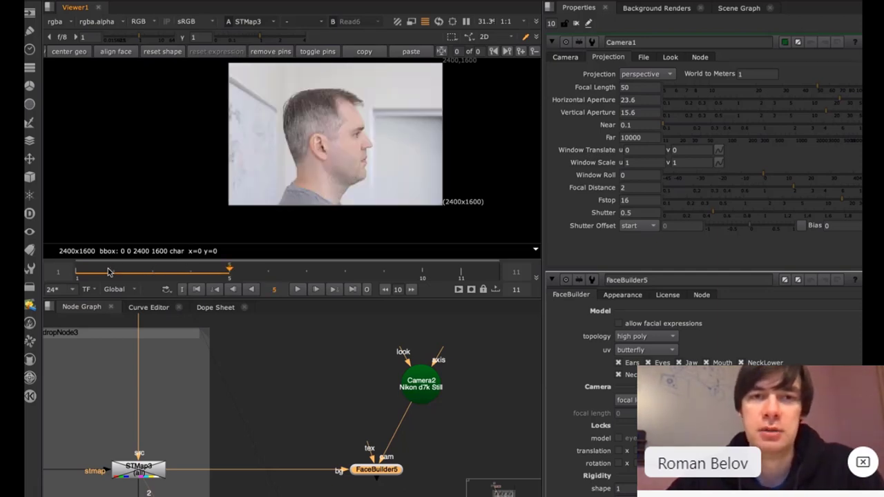
key("Right")
key("Right")
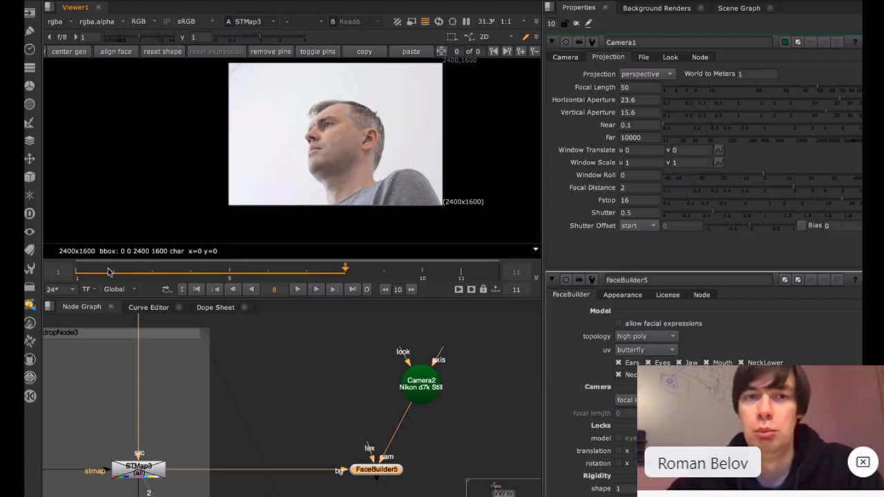
key("Right")
key("Right")
key("Right")
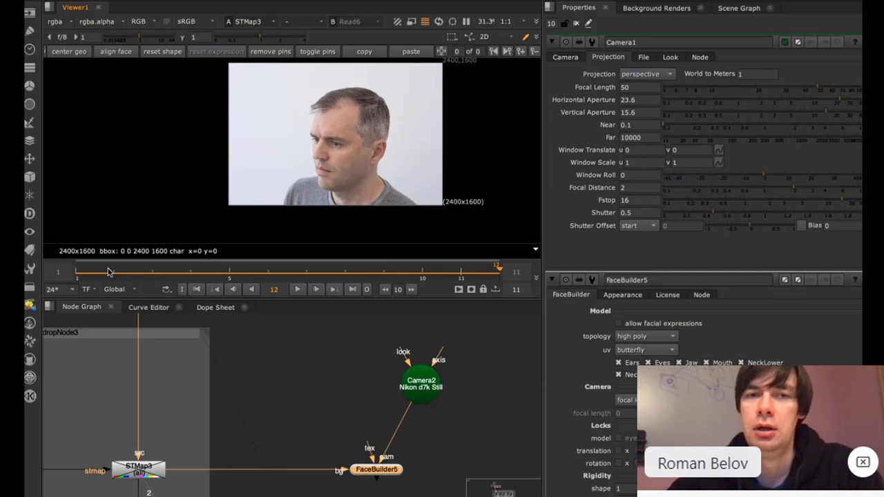
key("Left")
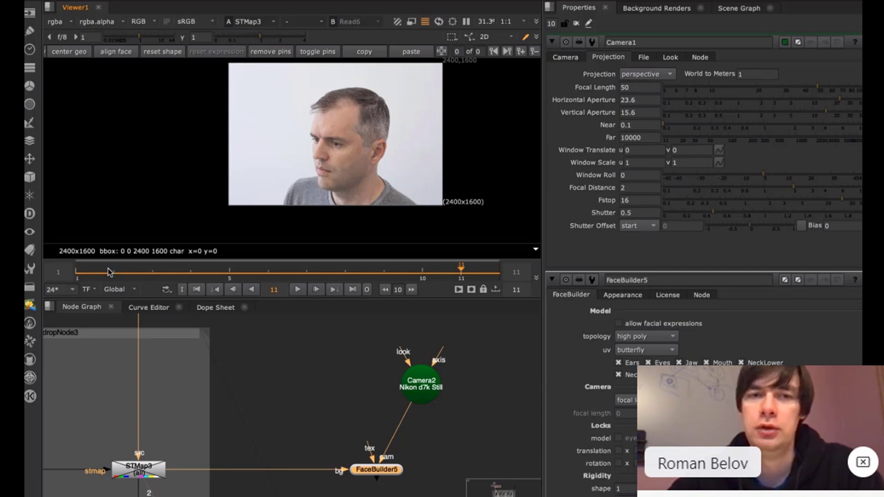
key("Left")
key("Left")
key("Left")
key("Left")
key("Left")
key("Left")
key("Left")
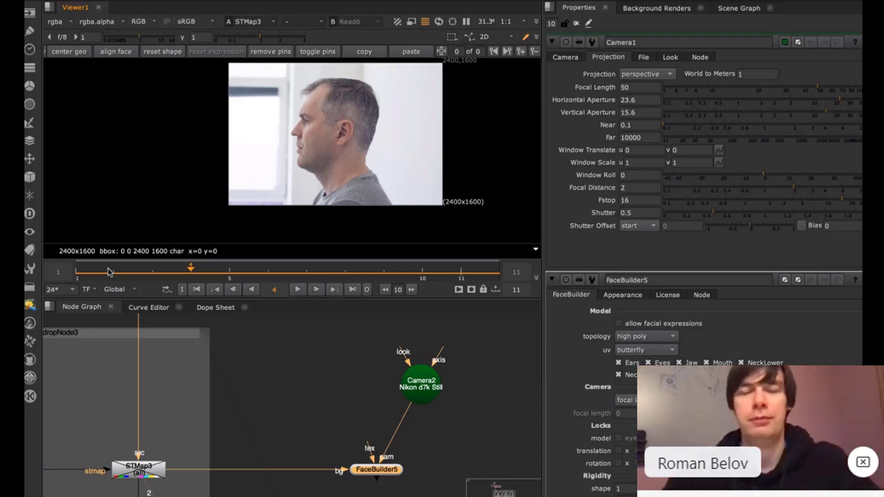
key("Right")
key("Right")
key("Right")
key("Right")
key("Right")
key("Right")
key("Left")
key("Left")
key("Left")
key("Left")
key("Left")
key("Left")
key("Left")
key("Left")
key("Left")
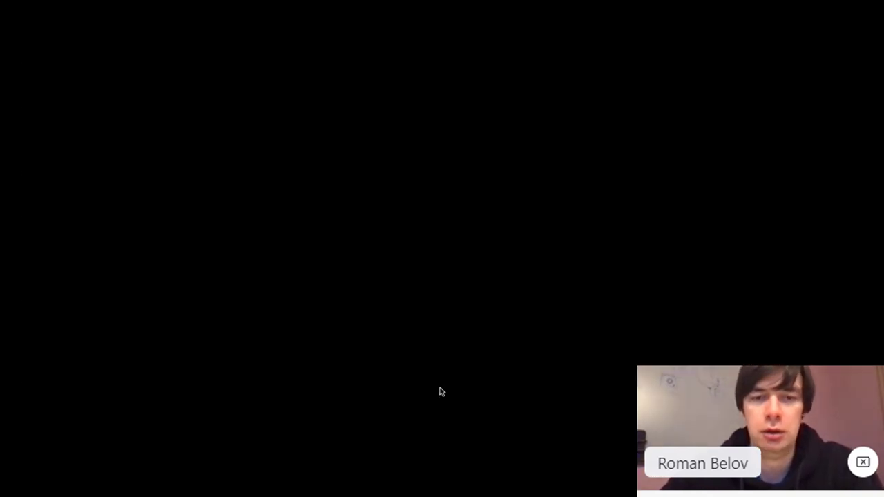
- Move the copied camera node slightly, go to frame 3, and center the FaceBuilder head geometry over the photo
left_click(442, 390)
left_click_drag(444, 392, 442, 392)
key("Right")
key("Right")
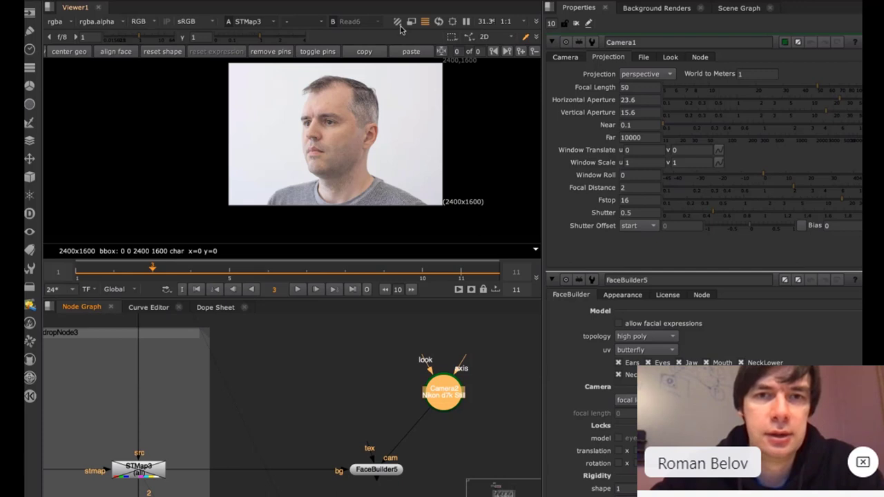
left_click(83, 53)
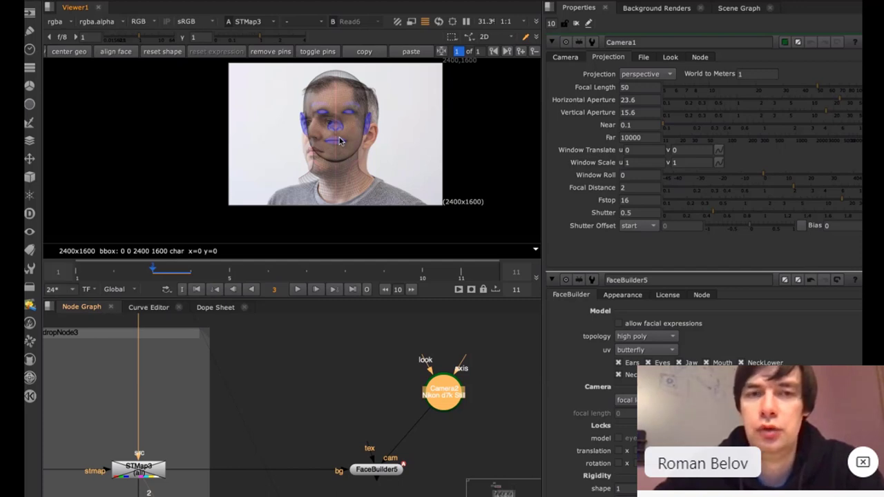
left_click_drag(337, 130, 330, 135)
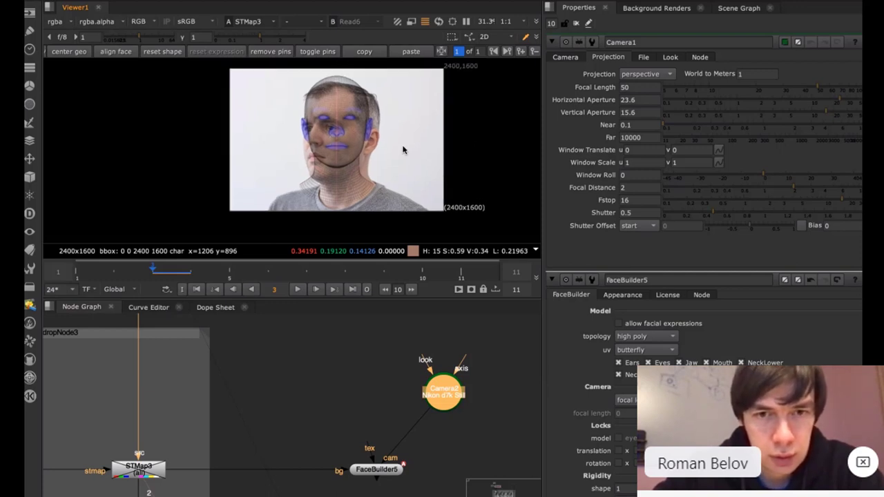
- Reposition the Camera2 node above FaceBuilder5 in the node graph and display FaceBuilder5 in the viewer
middle_click_drag(405, 148, 416, 186)
left_click_drag(444, 394, 452, 369)
left_click(456, 443)
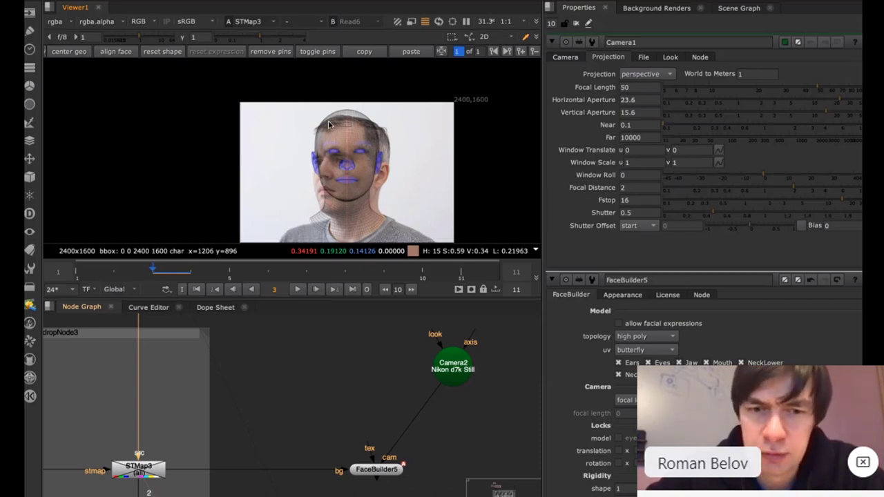
key("1")
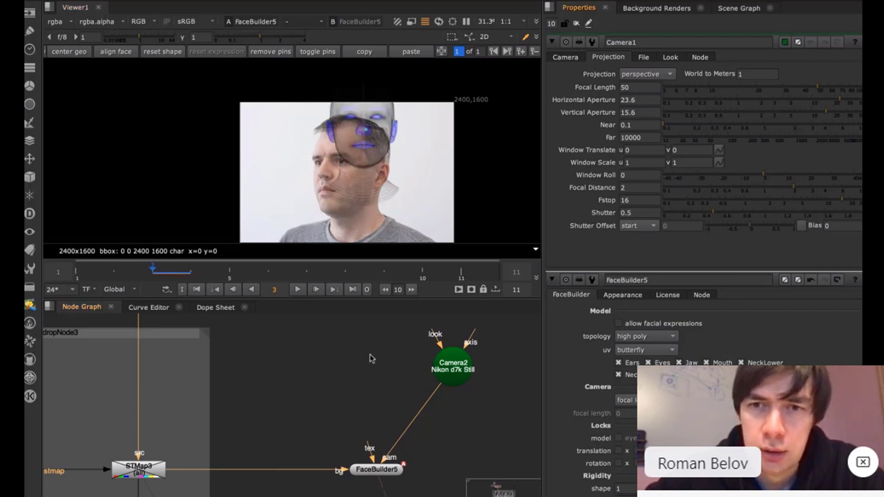
- Disable the STMap3 node that feeds the background input of FaceBuilder5
scroll(357, 381, "down", 5)
middle_click_drag(444, 427, 311, 303)
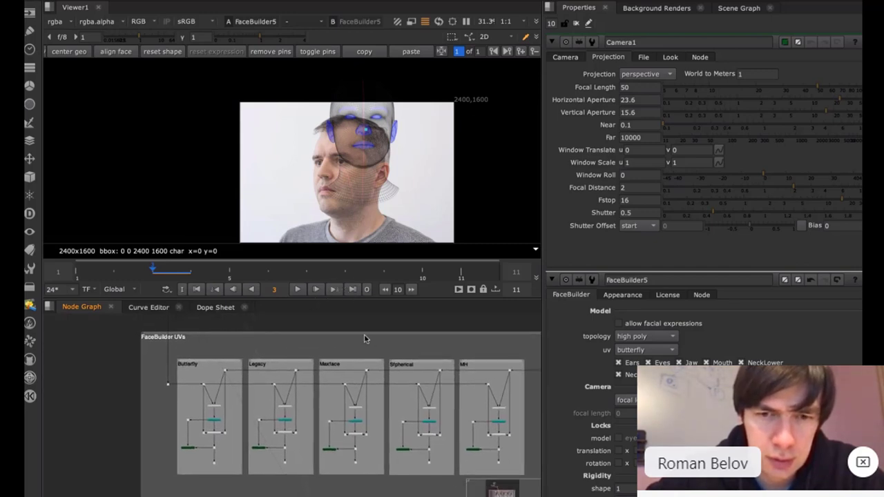
middle_click_drag(365, 338, 202, 337, "alt")
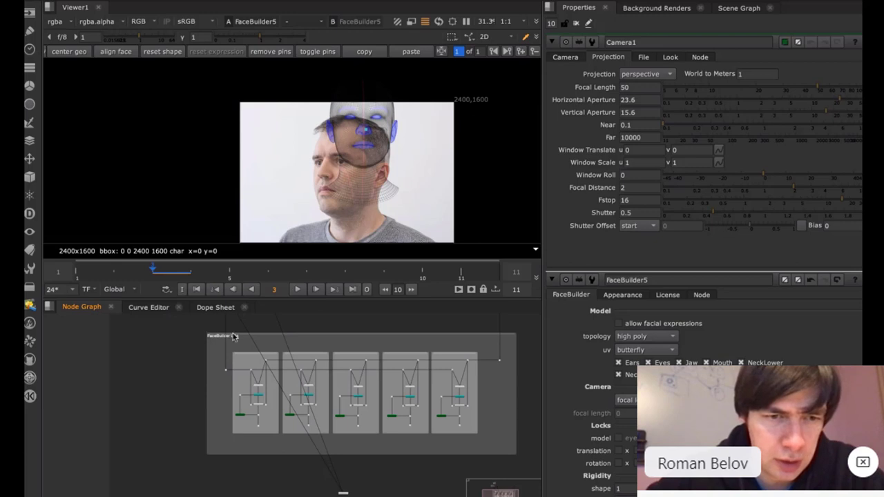
left_click(228, 337)
key("Delete")
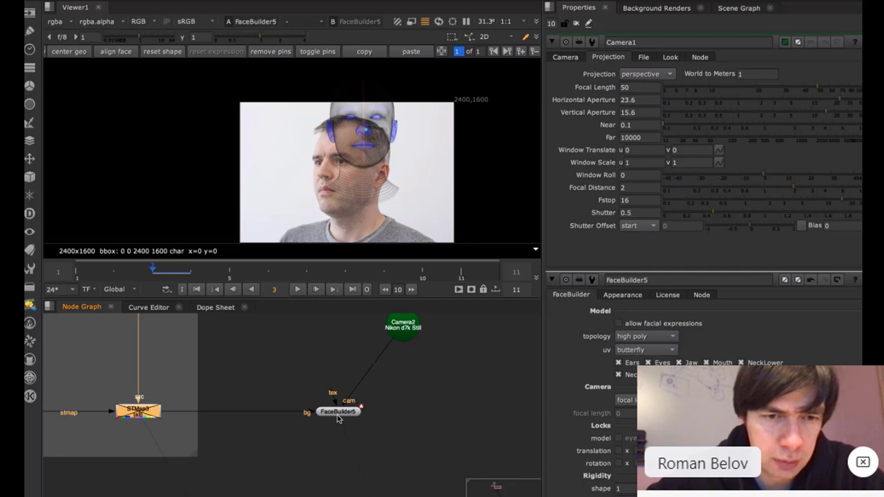
- Open the FaceBuilder5 properties and pin the head mesh manually onto the man's head on frame 3
double_click(338, 411)
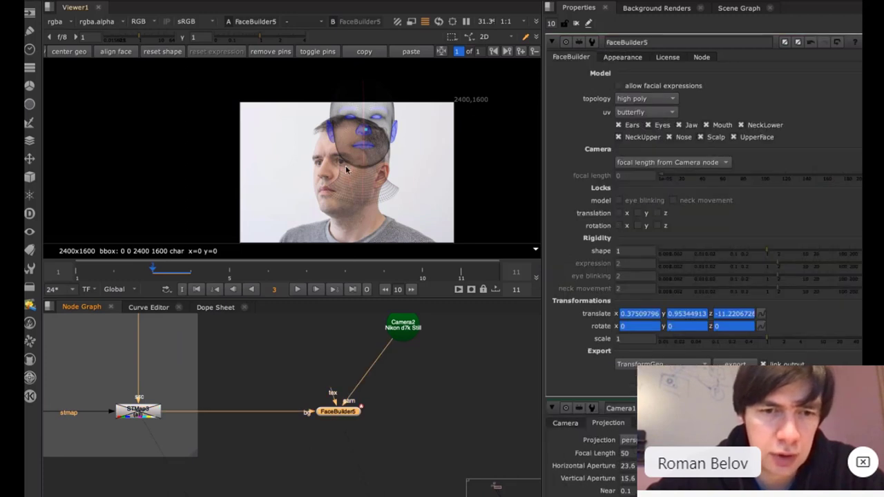
left_click_drag(347, 169, 375, 178)
left_click_drag(305, 239, 324, 213)
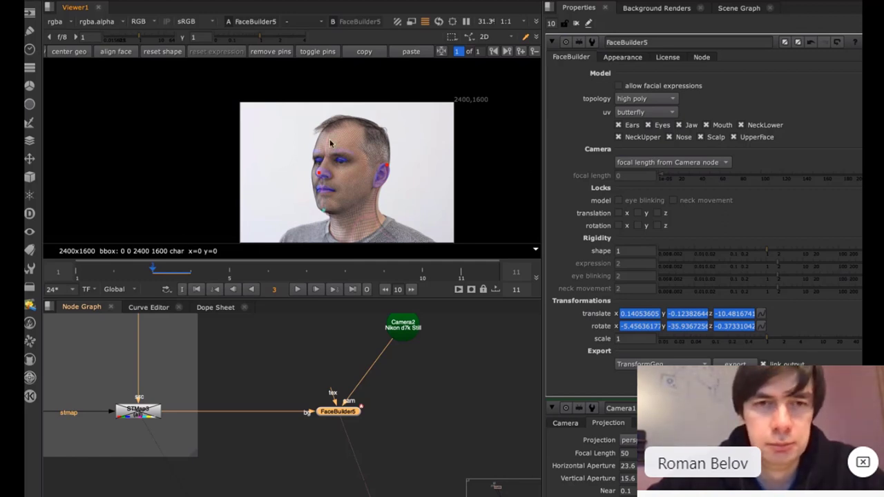
- Remove the manual pins, recentre the head geometry and align the mesh to the face automatically on frame 3
left_click(262, 52)
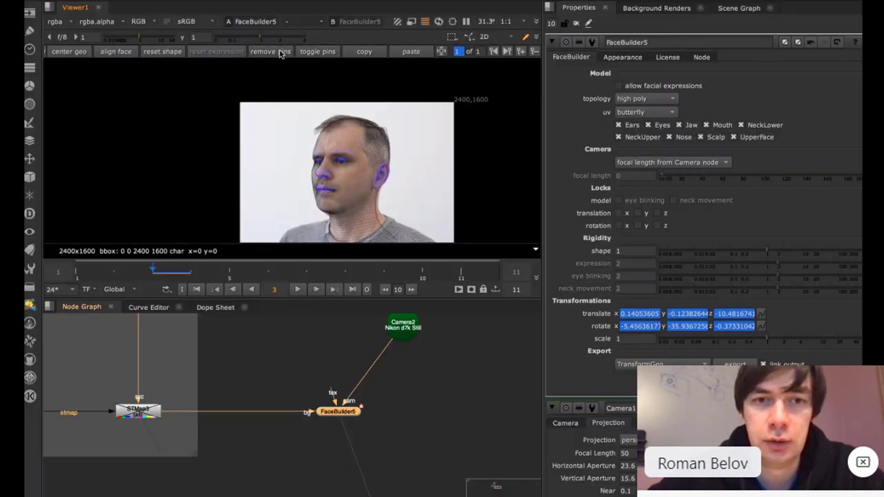
left_click(83, 53)
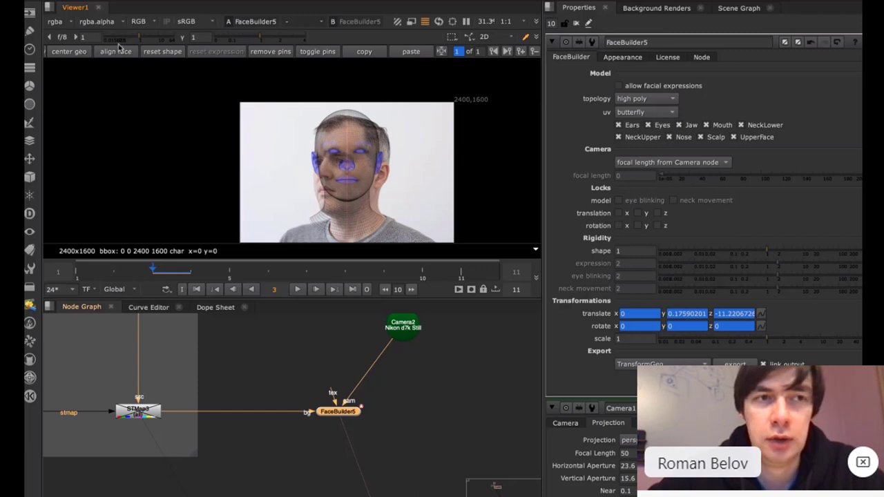
left_click(109, 54)
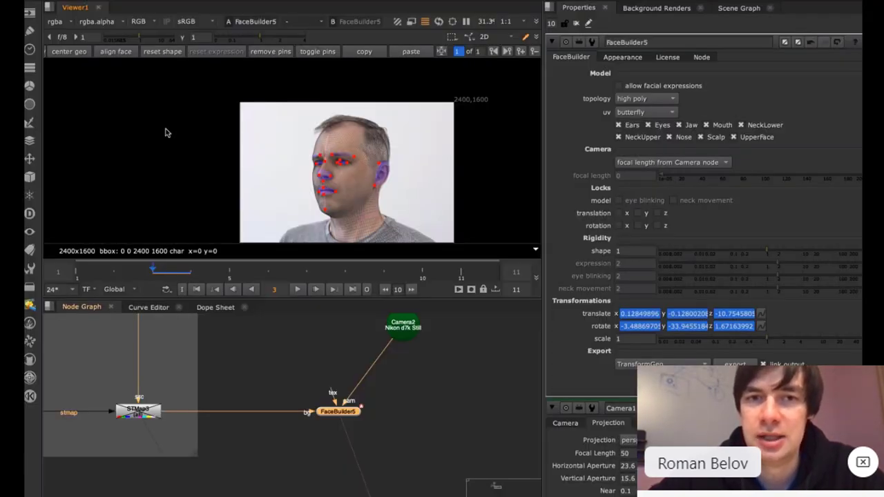
- Compare frames 2 and 3, then add a FaceBuilder keyframe on frame 2 by centring the head geometry there
key("space")
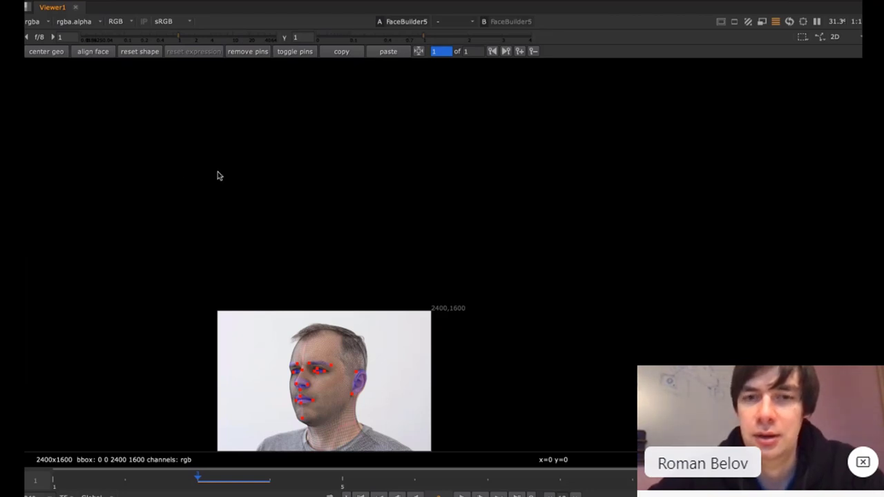
key("f")
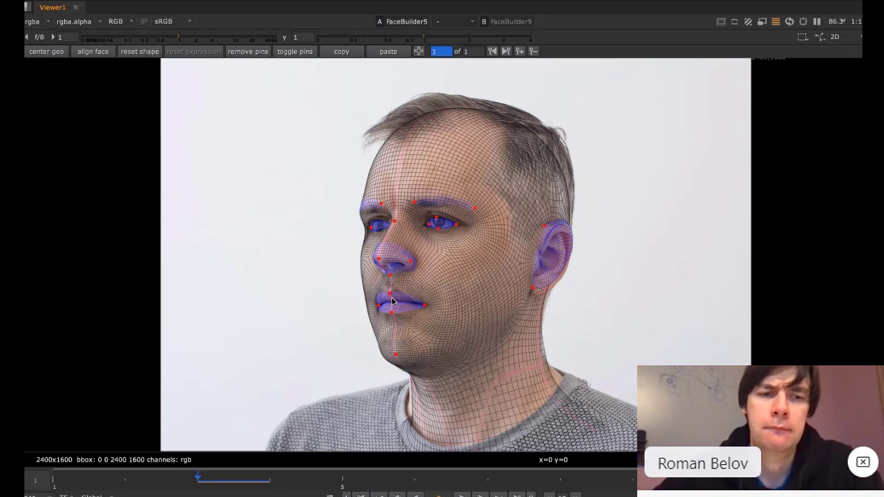
key("Left")
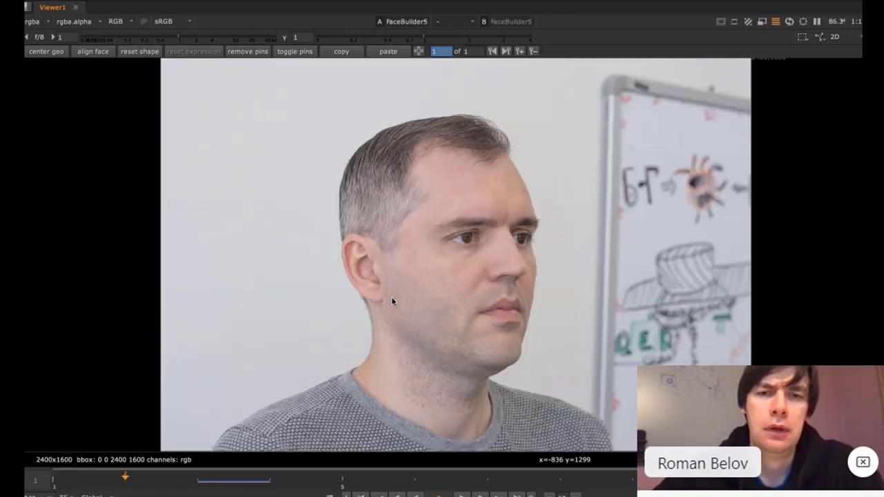
key("Right")
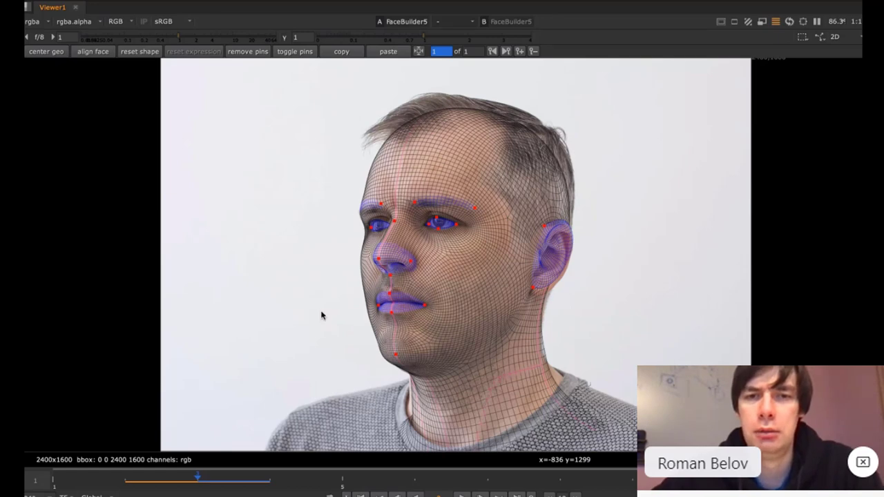
key("Left")
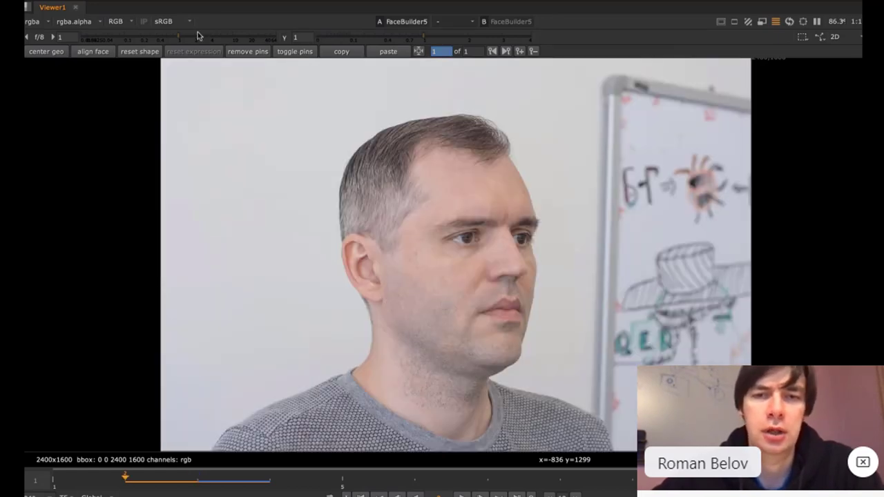
left_click(74, 54)
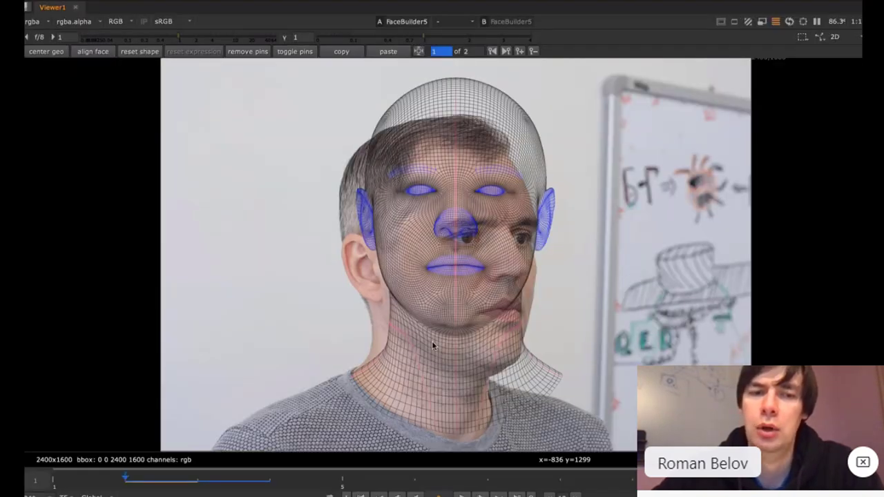
- Return to frame 3, move the earlobe pin slightly down and pin the back of the neck outline
key("Right")
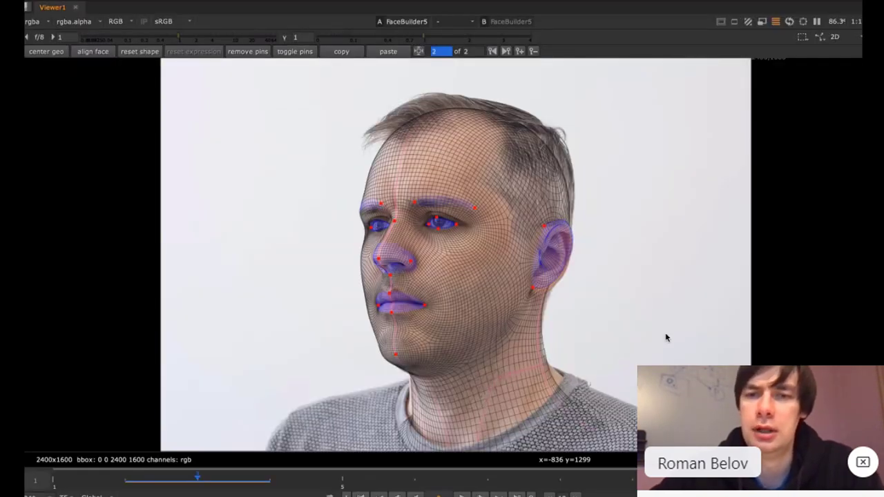
left_click(533, 289)
left_click_drag(533, 290, 534, 296)
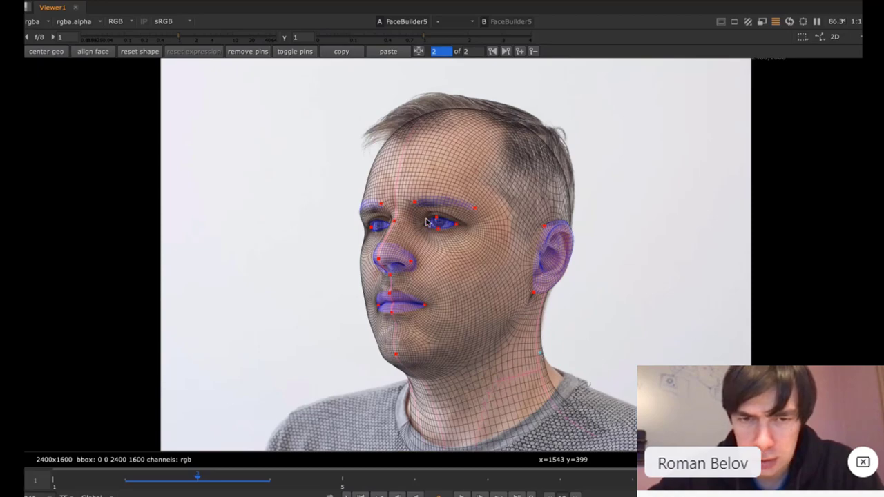
- Check the mesh against the photo without the overlay, then fine-tune the pins around the eyes and at the top of the ear
scroll(397, 235, "up", 3)
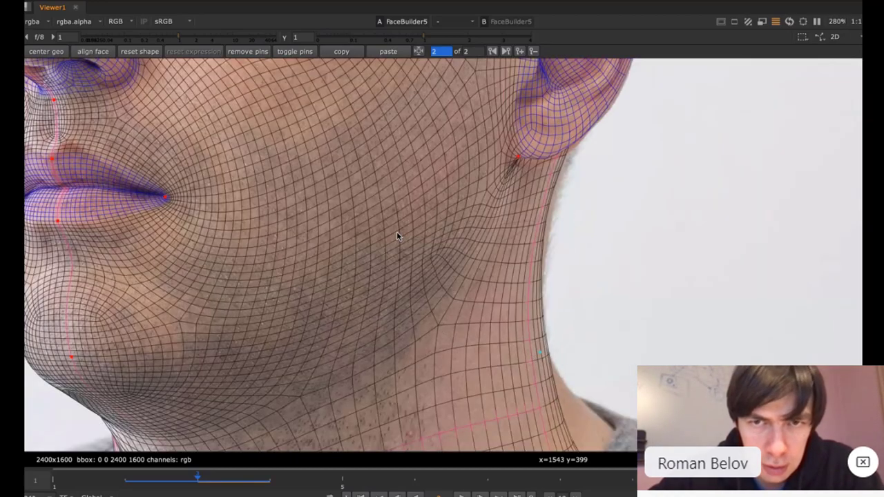
scroll(396, 231, "down", 1)
middle_click_drag(253, 184, 373, 293)
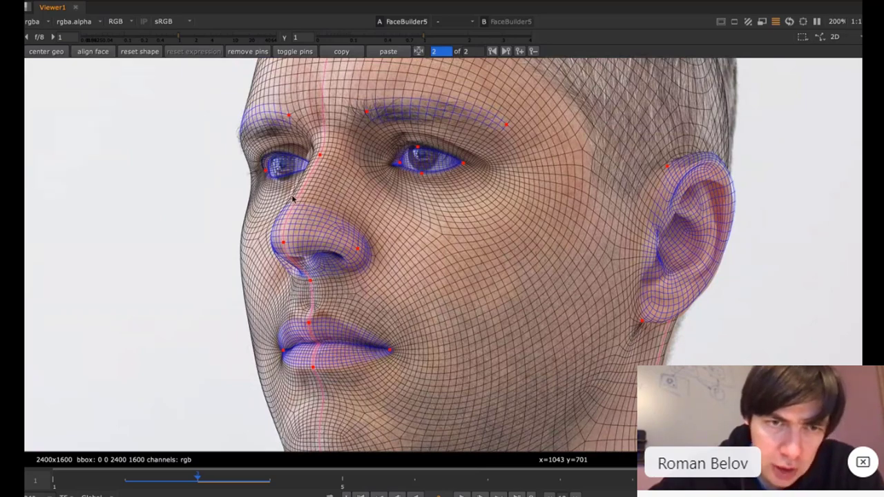
key("o")
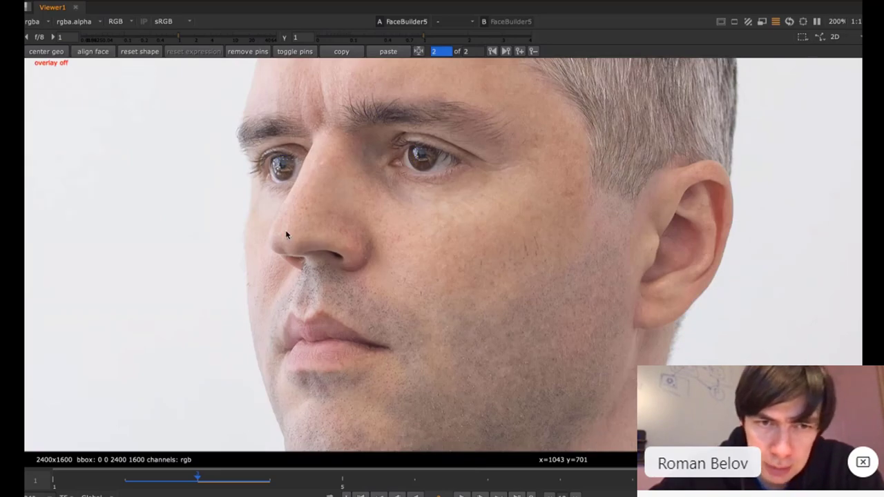
key("o")
middle_click_drag(288, 183, 292, 263)
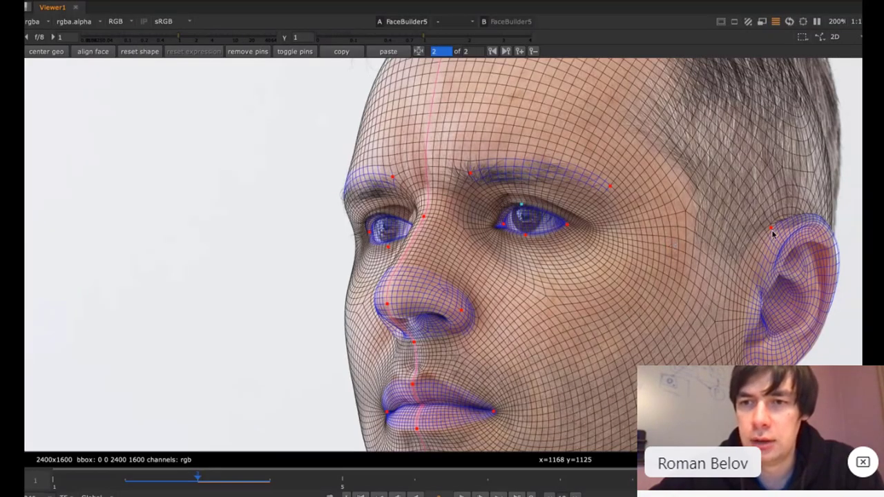
left_click(771, 228)
left_click_drag(771, 228, 773, 234)
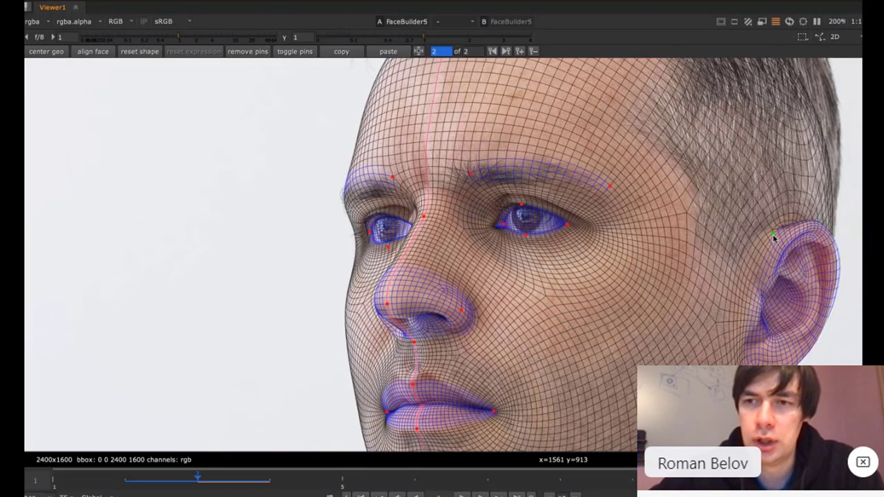
- Switch to the 3D view and examine the fitted head geometry from the front and side
scroll(773, 234, "down", 6)
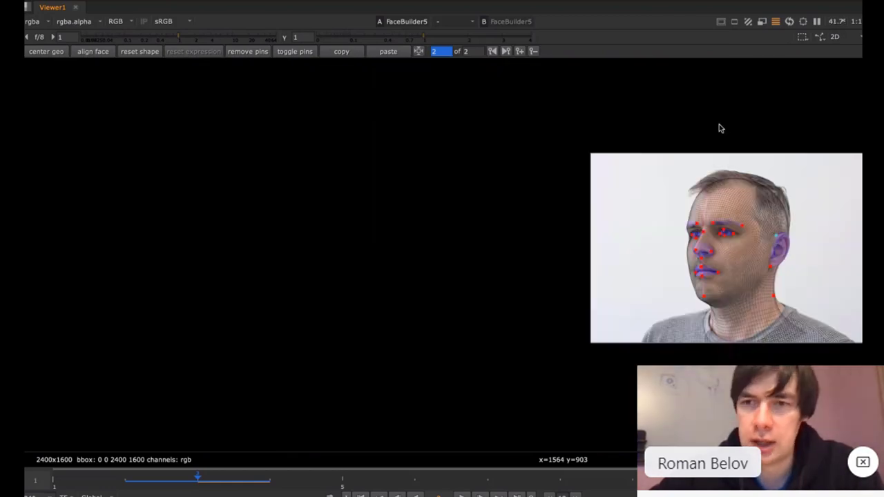
key("Tab")
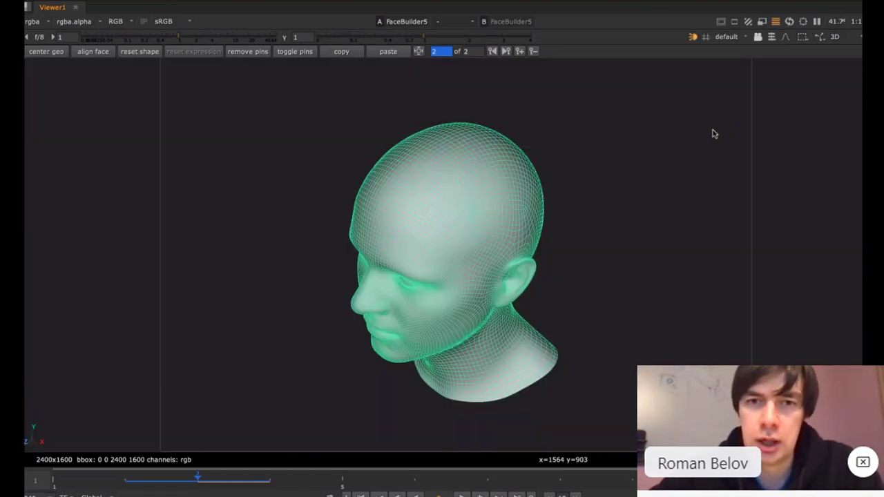
left_click(706, 185)
left_click_drag(707, 185, 681, 188, "ctrl")
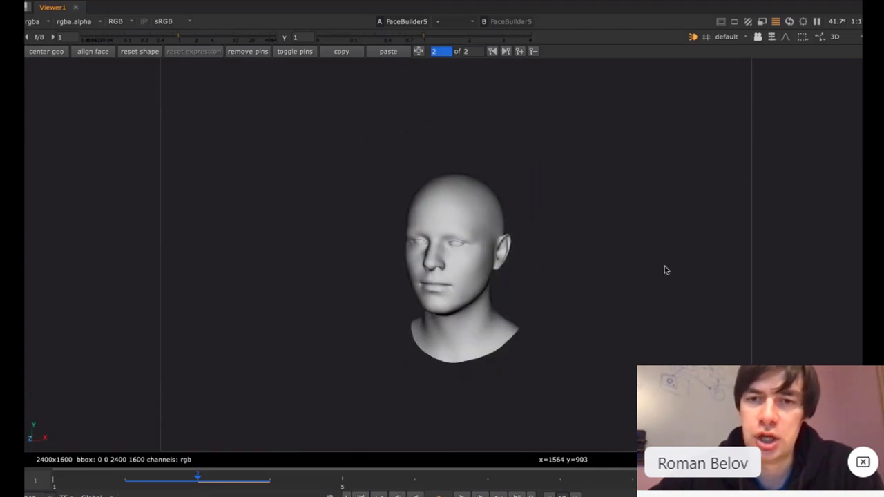
scroll(664, 271, "down", 2)
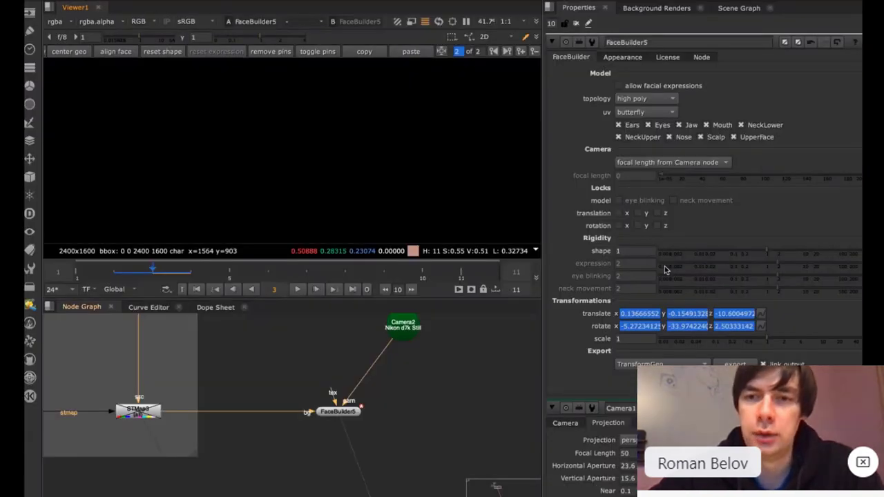
key("Tab")
type("sce")
key("Return")
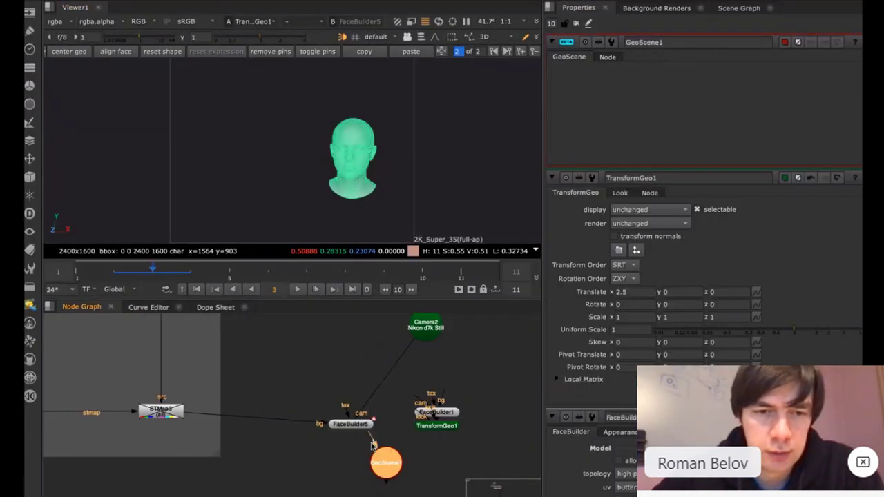
left_click_drag(380, 471, 395, 472)
left_click(356, 424)
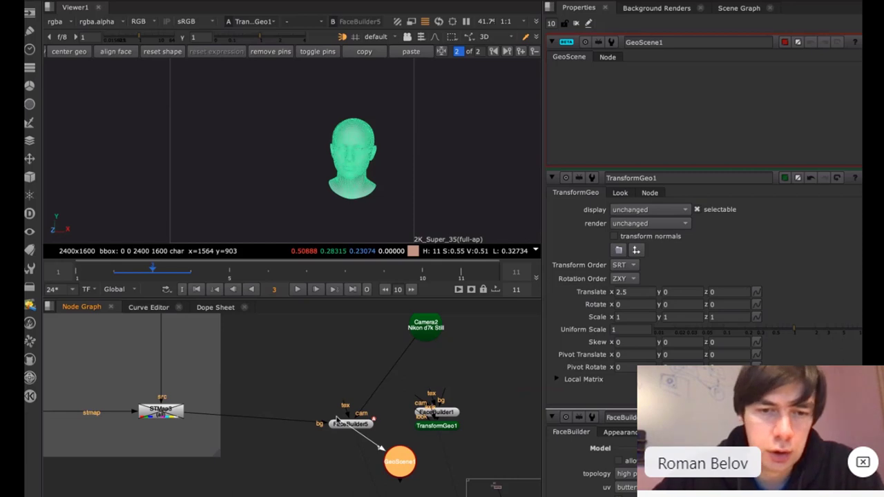
left_click(409, 456)
key("Delete")
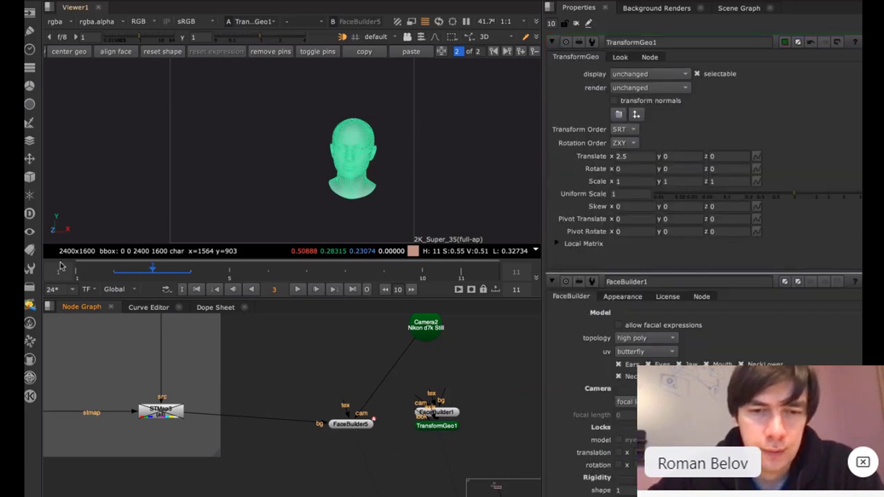
- Add a 3D Classic Scene node and connect FaceBuilder5 and TransformGeo1 to it to compare both heads
left_click(29, 176)
mouse_move(90, 194)
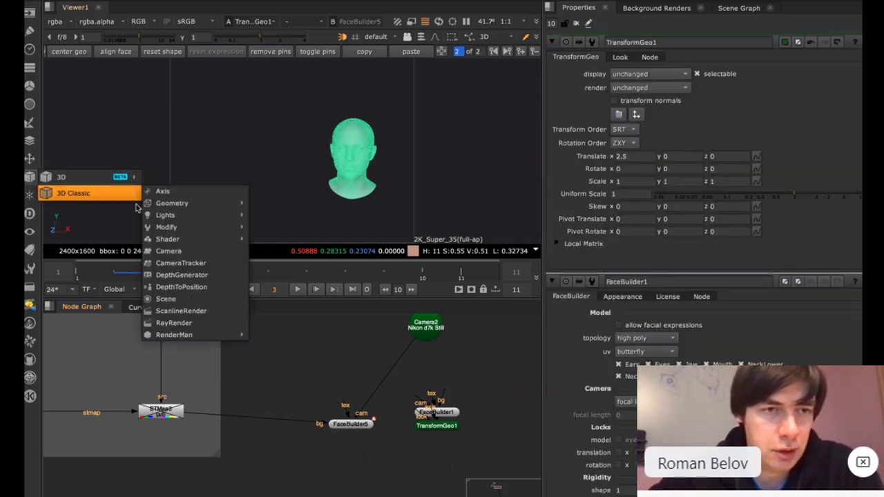
left_click(183, 301)
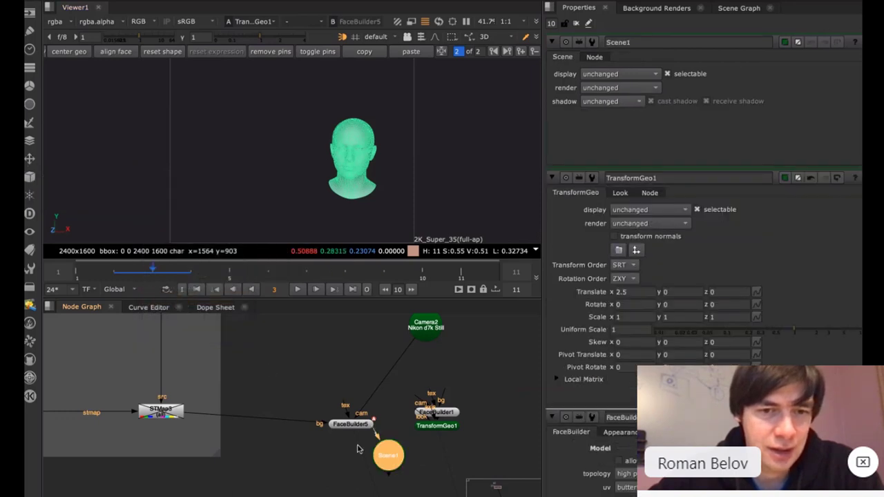
left_click_drag(359, 434, 357, 426)
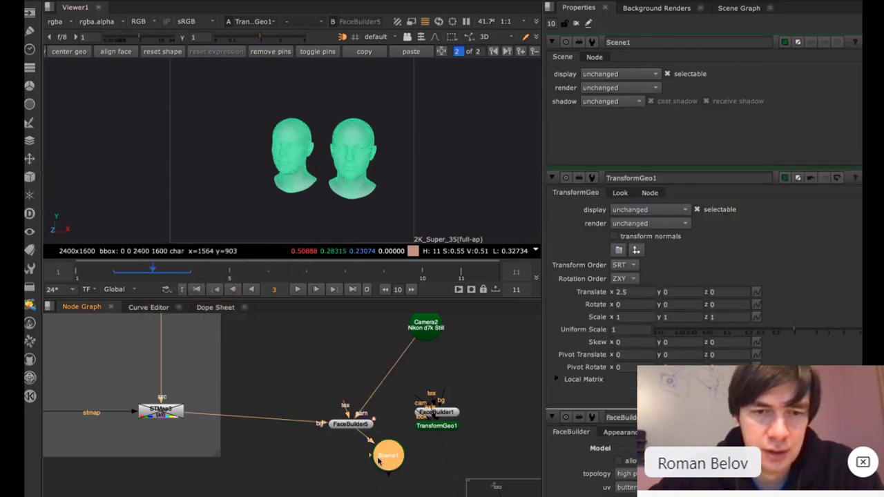
left_click_drag(413, 429, 430, 426)
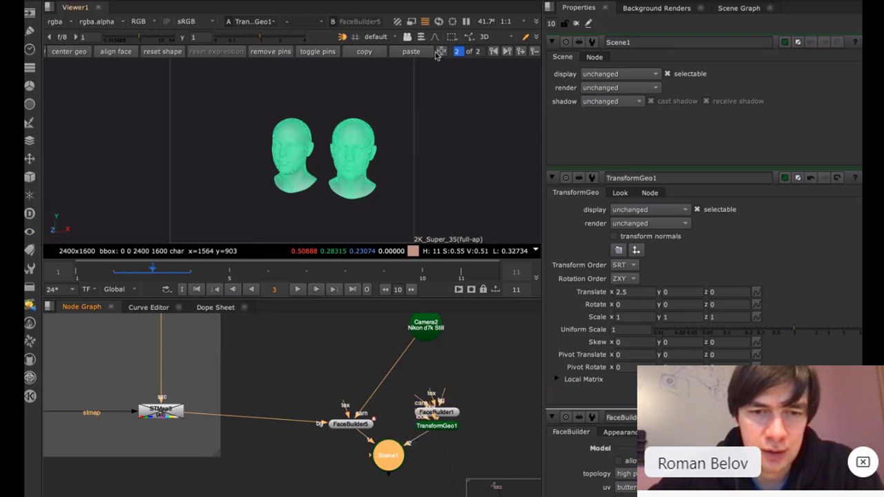
left_click(449, 119)
scroll(292, 160, "up", 3)
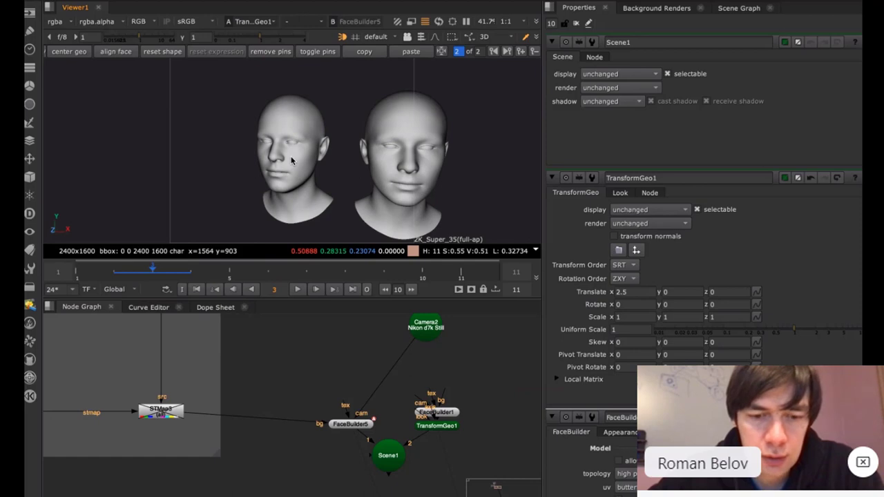
- Compare the fitted head with the default head side by side in the enlarged 3D view
key("space")
left_click_drag(324, 253, 237, 241, "ctrl")
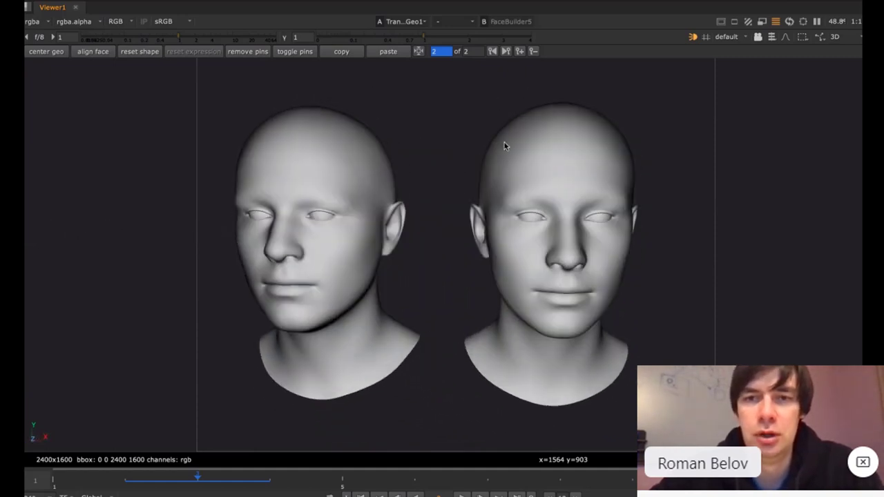
key("space")
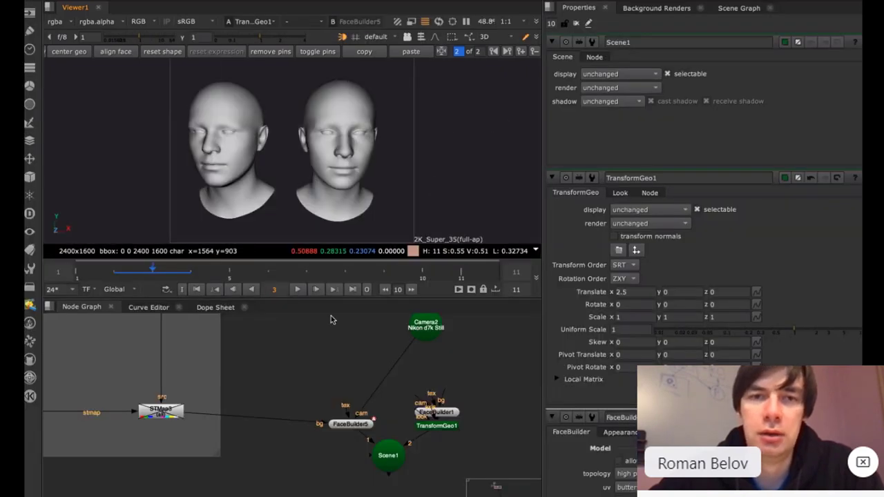
left_click(364, 427)
key("1")
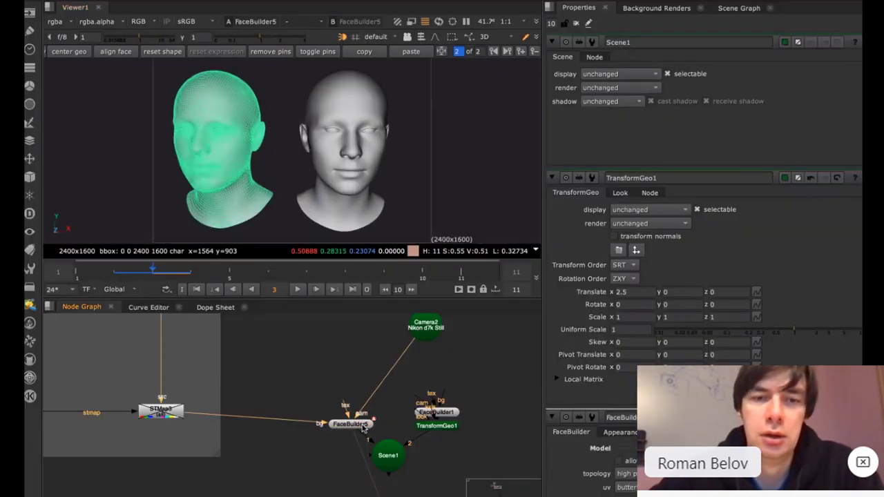
left_click(409, 142)
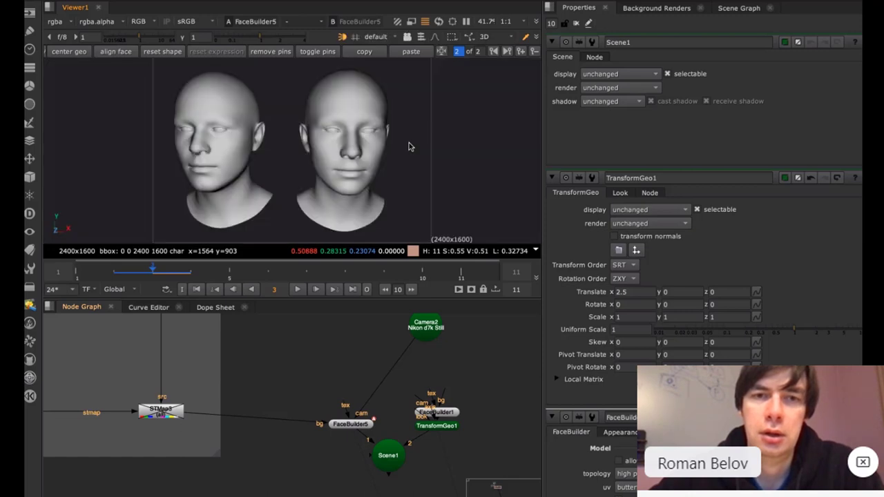
key("space")
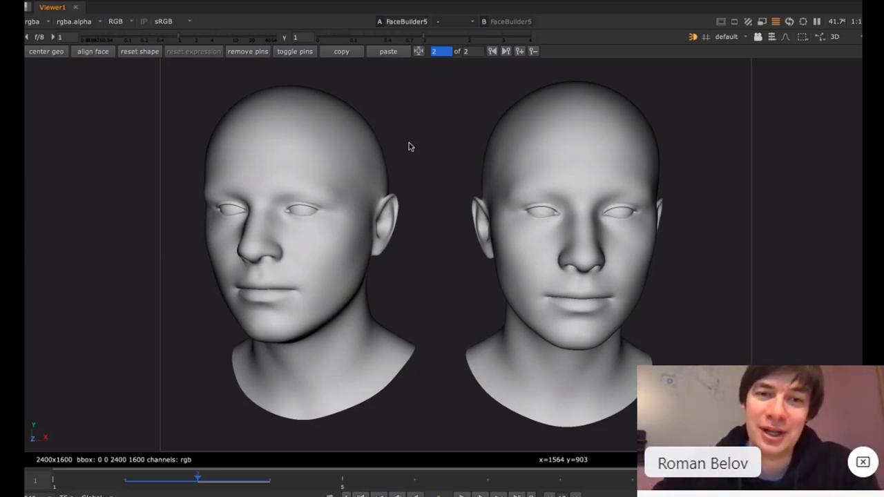
key("space")
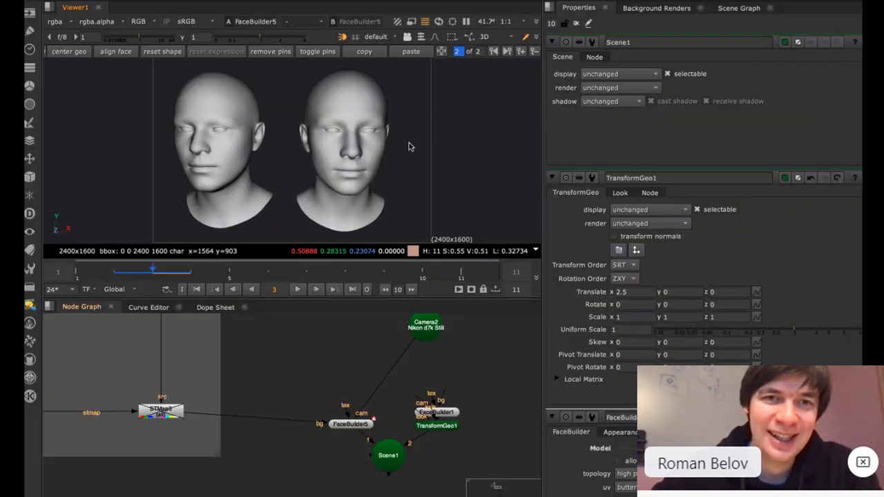
- Reopen FaceBuilder5 in the 2D view, go to frame 2 and align the face automatically to the photo
left_click(353, 425)
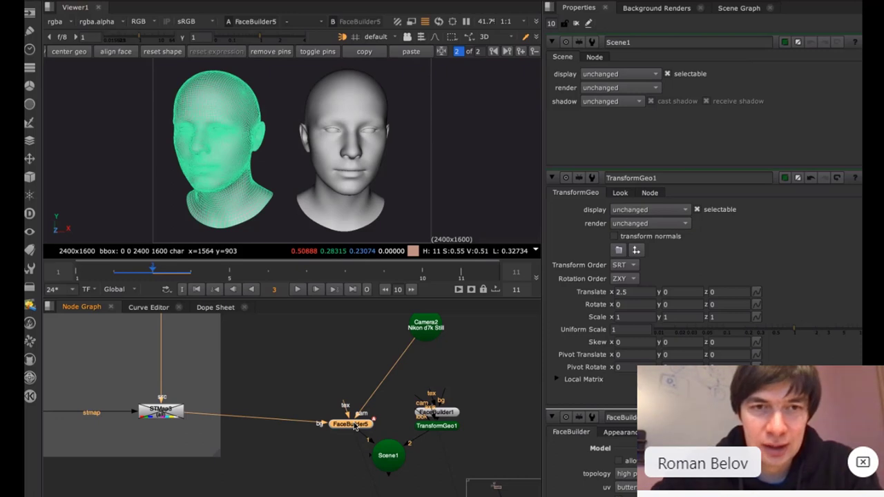
double_click(355, 427)
key("Tab")
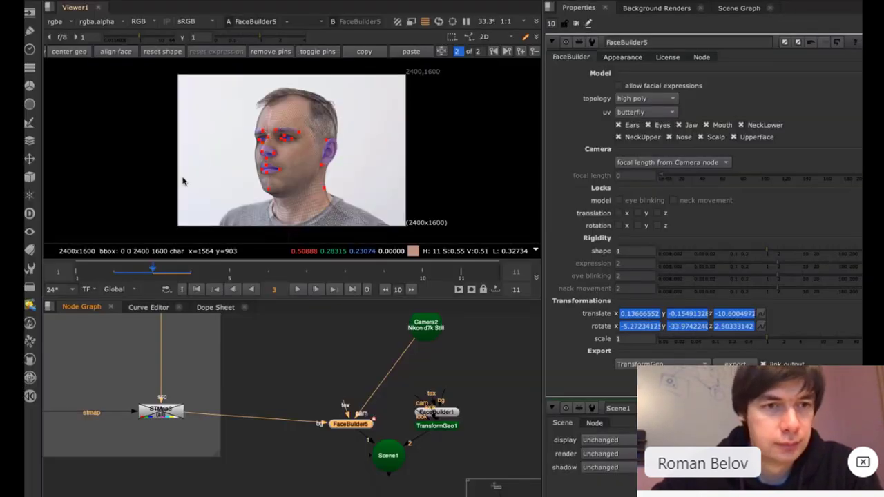
key("Left")
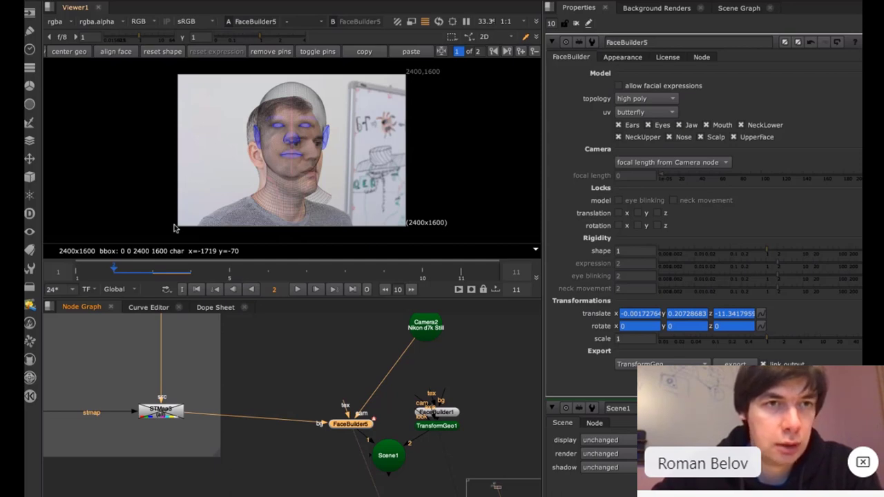
left_click(115, 52)
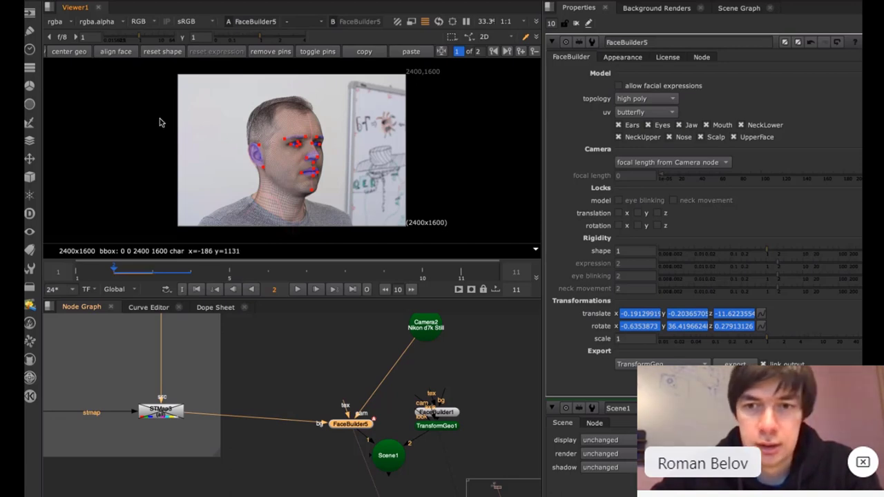
- On frame 2, pin the back edge of the ear and the upper forehead outline, then try a shoulder pin and remove it
key("space")
key("f")
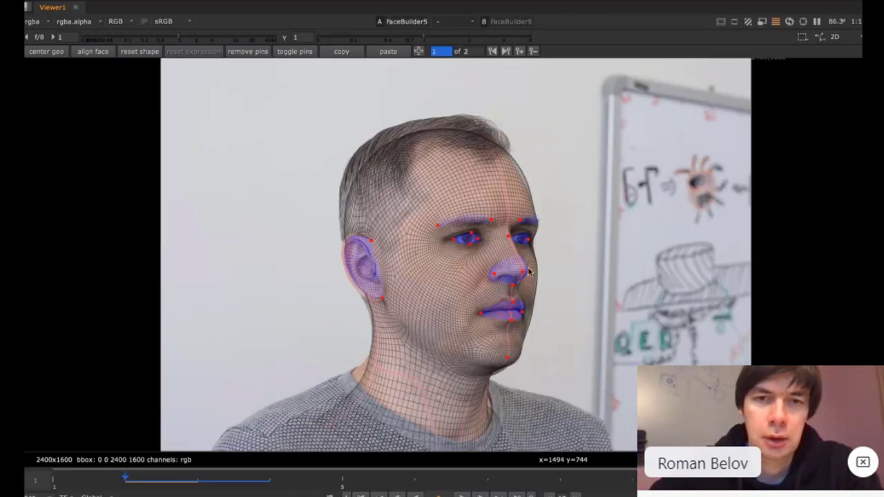
left_click_drag(350, 250, 347, 247)
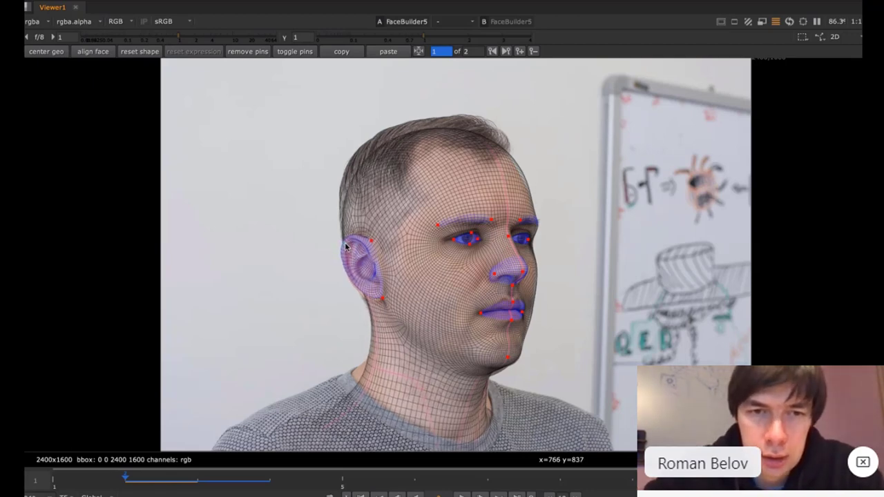
left_click_drag(509, 163, 505, 160)
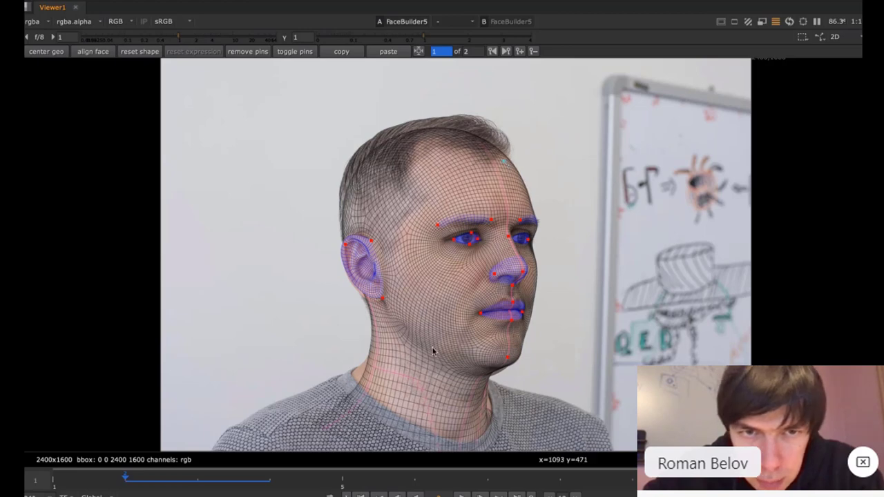
left_click_drag(336, 418, 338, 408)
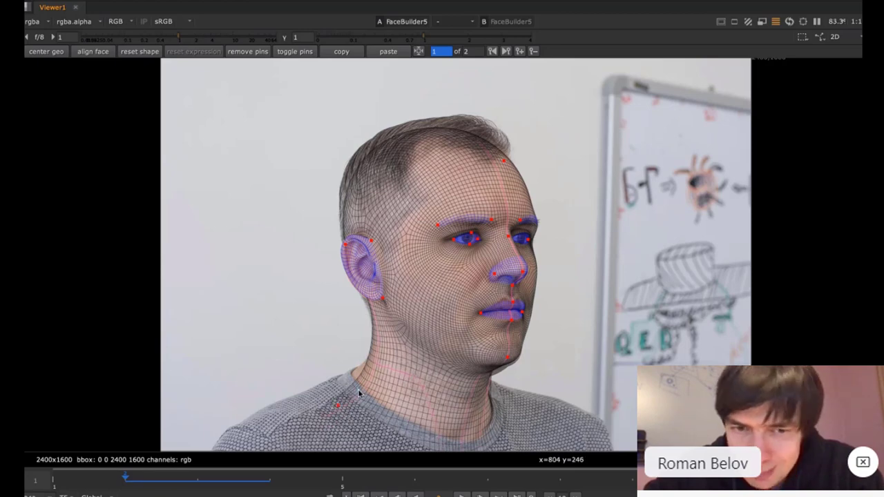
scroll(359, 393, "down", 1)
right_click(340, 407)
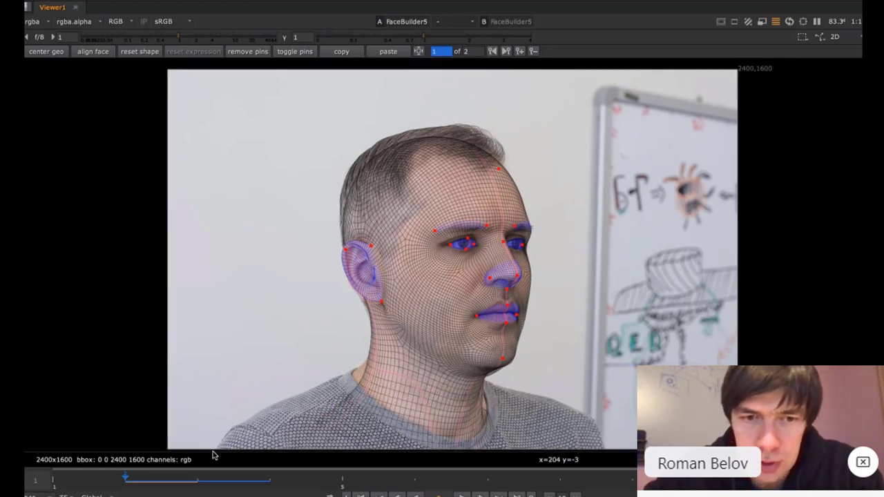
- Align the face automatically on frame 1, then correct the jaw pin and pin the ears, the top of the forehead and the shoulder
left_click(55, 481)
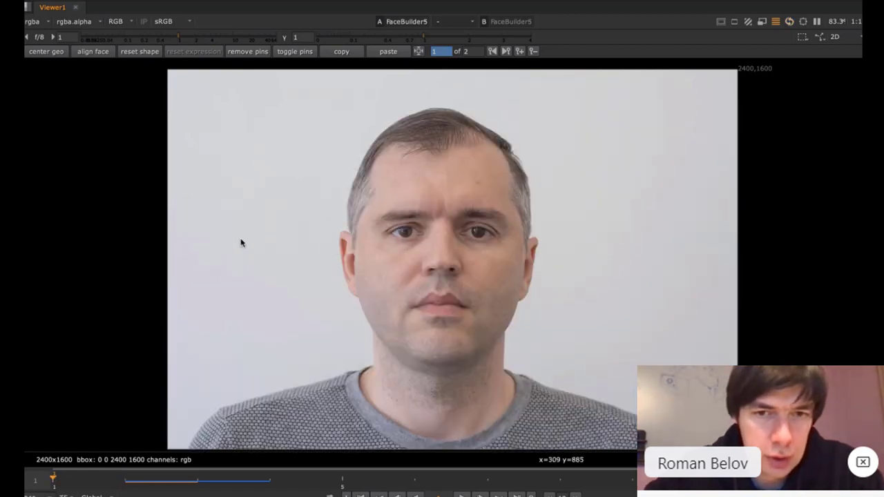
left_click(94, 52)
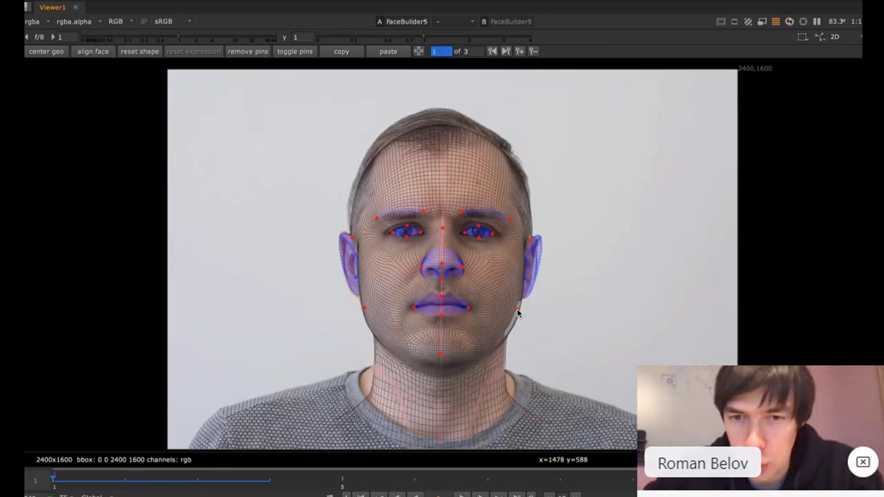
left_click_drag(517, 310, 511, 306)
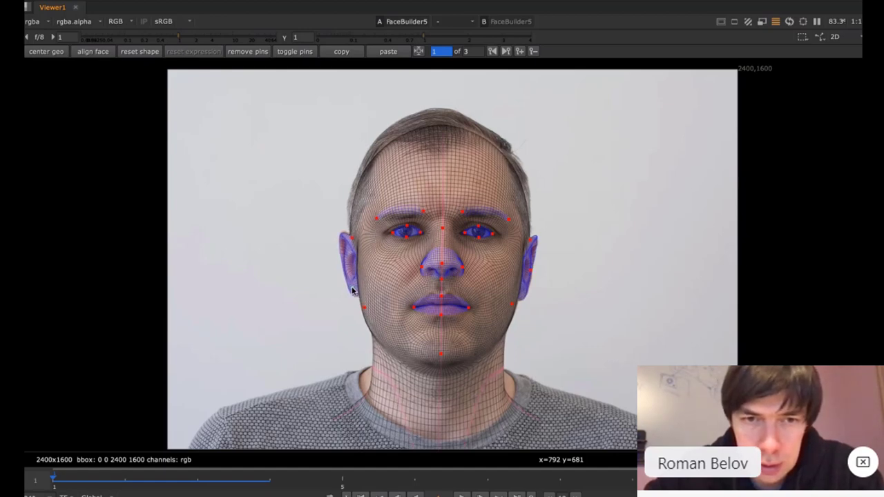
left_click(446, 127)
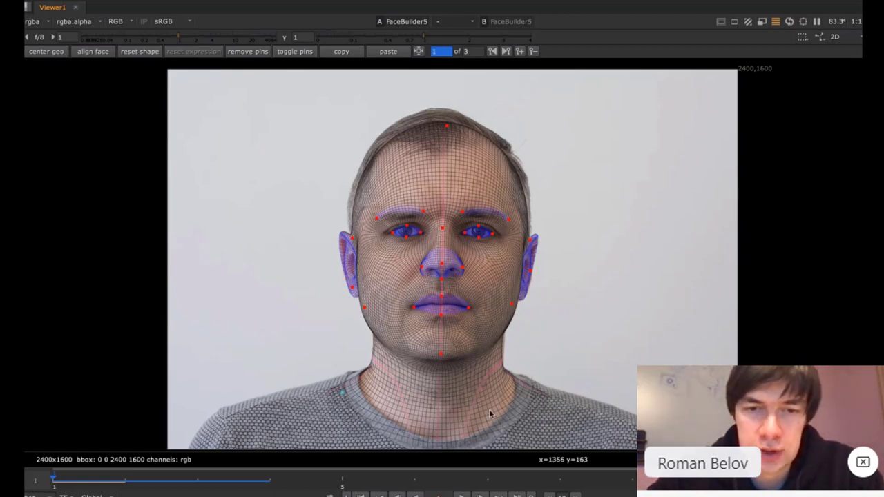
- On frame 2, pin the nape, the shoulder edge and the front of the neck to the photo's outline
key("Right")
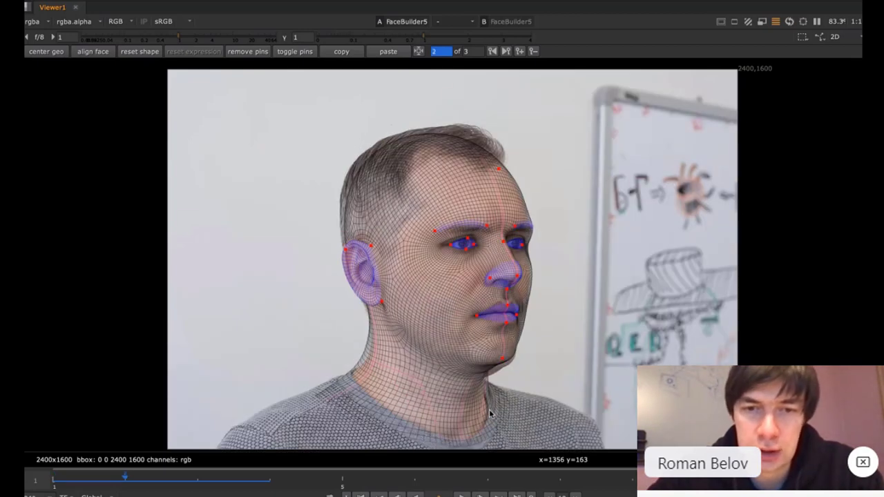
left_click(367, 357)
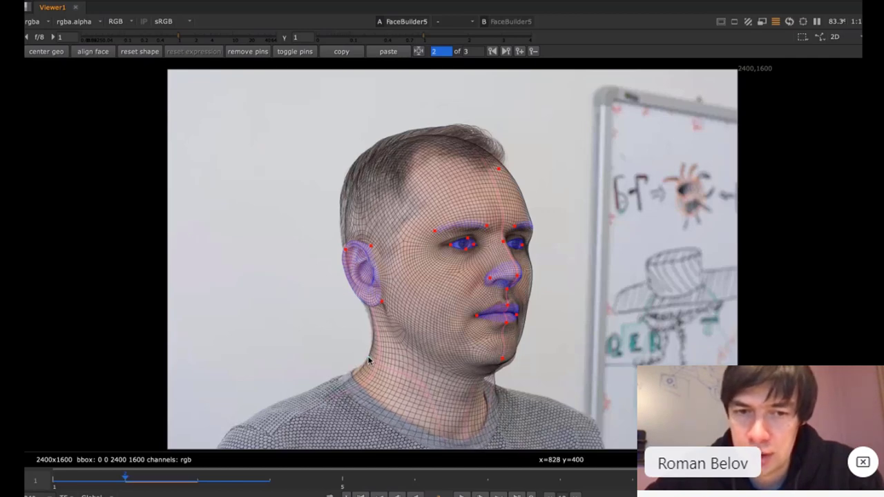
left_click(332, 391)
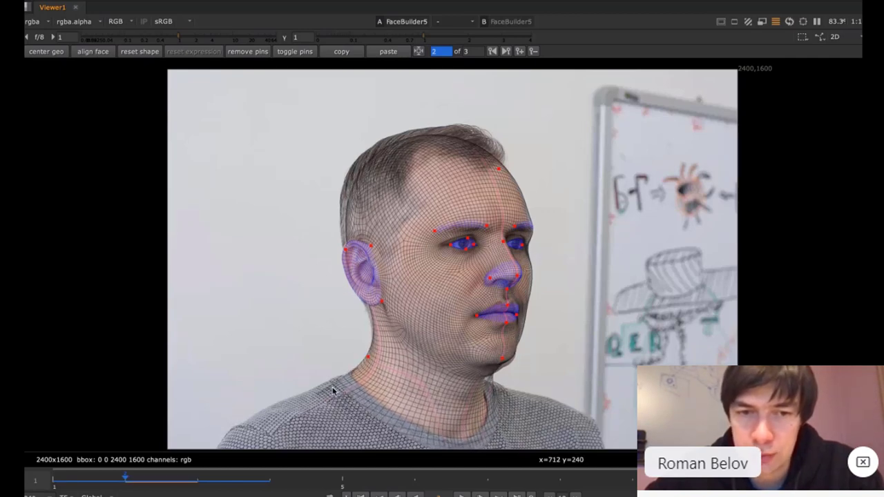
left_click(482, 388)
left_click_drag(481, 388, 478, 395)
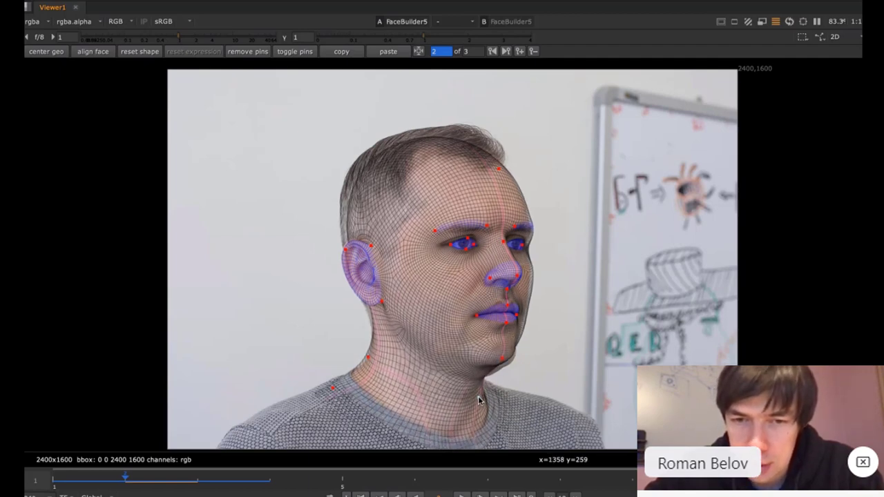
- Refine the far face contour on frame 2 with pins at the chin, cheek, outer eyebrow and under the jaw
left_click_drag(509, 366, 510, 365)
left_click(531, 277)
left_click_drag(532, 230, 529, 230)
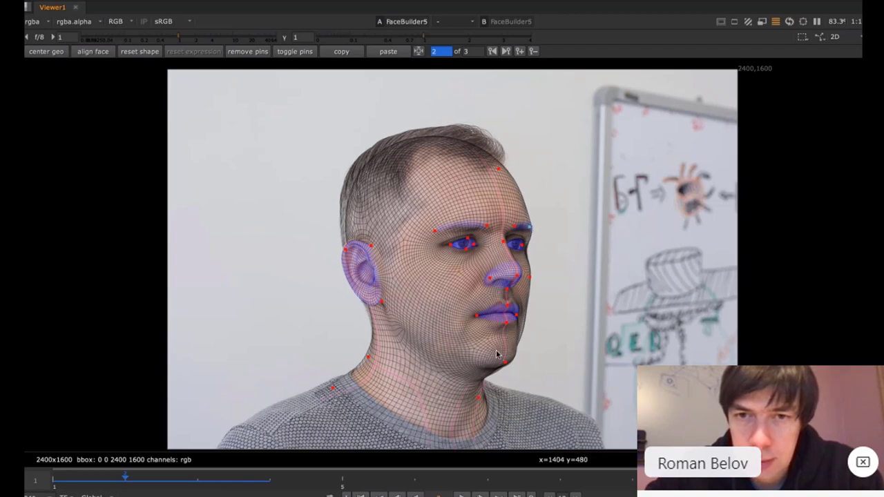
left_click(489, 378)
left_click_drag(489, 378, 487, 374)
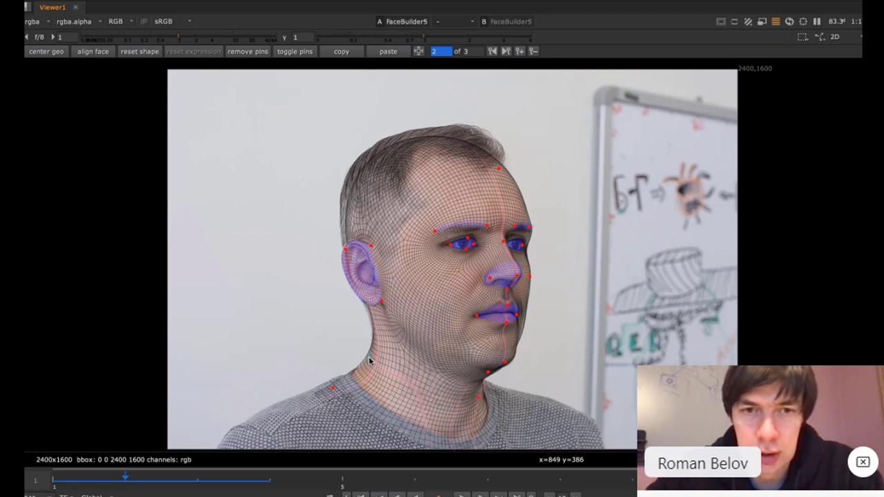
- Align the face automatically to the profile photo on frame 4, then pin the front of the neck and the back of the crown
key("alt+Right")
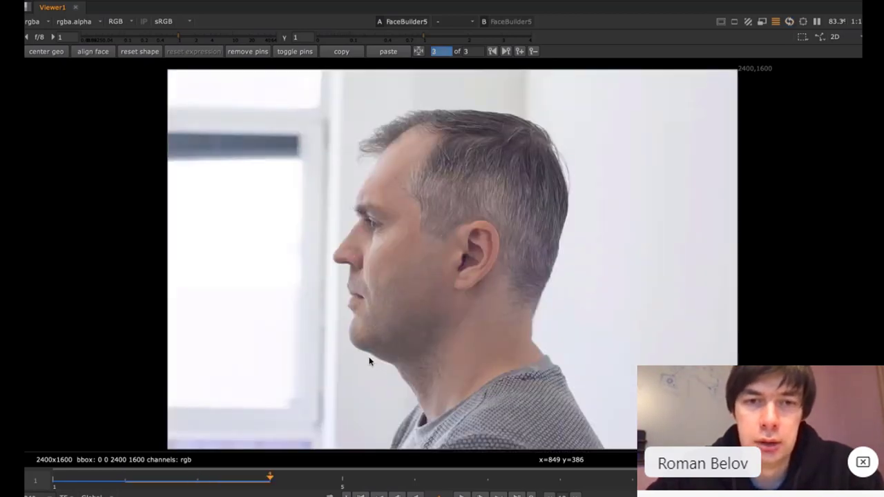
left_click(93, 52)
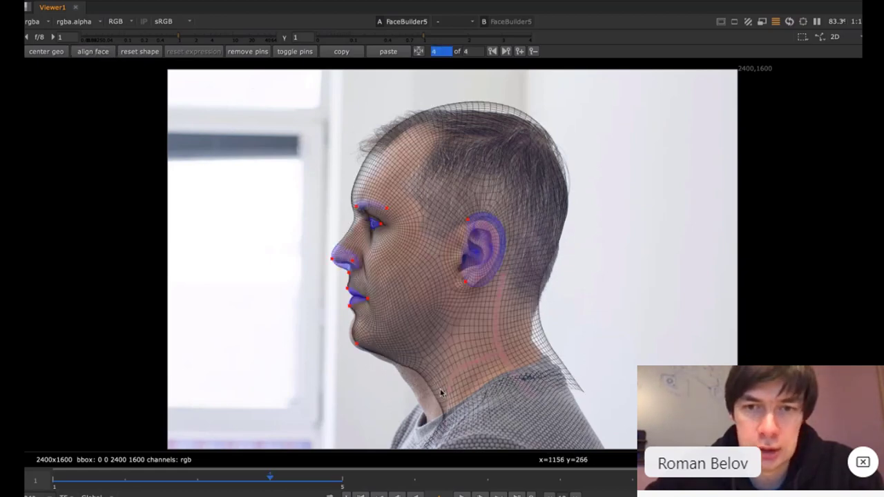
mouse_move(435, 392)
left_mouse_down()
mouse_move(420, 394)
mouse_move(429, 396)
left_mouse_up()
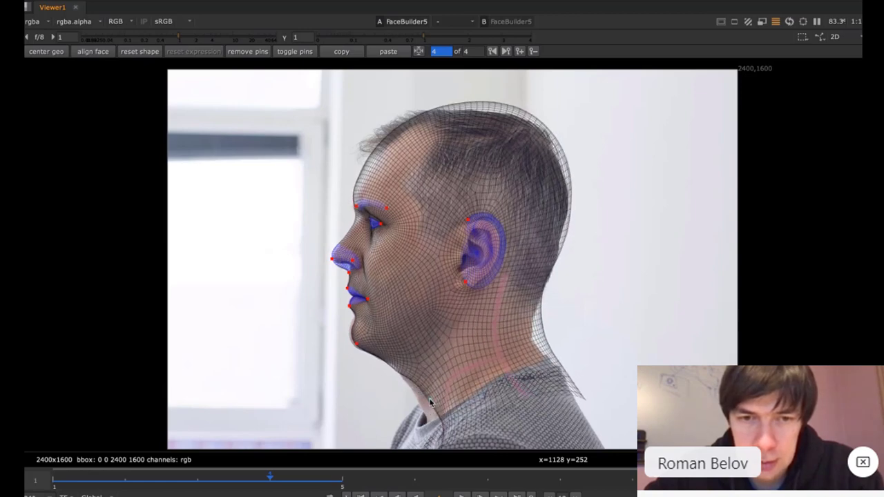
left_click_drag(545, 143, 538, 155)
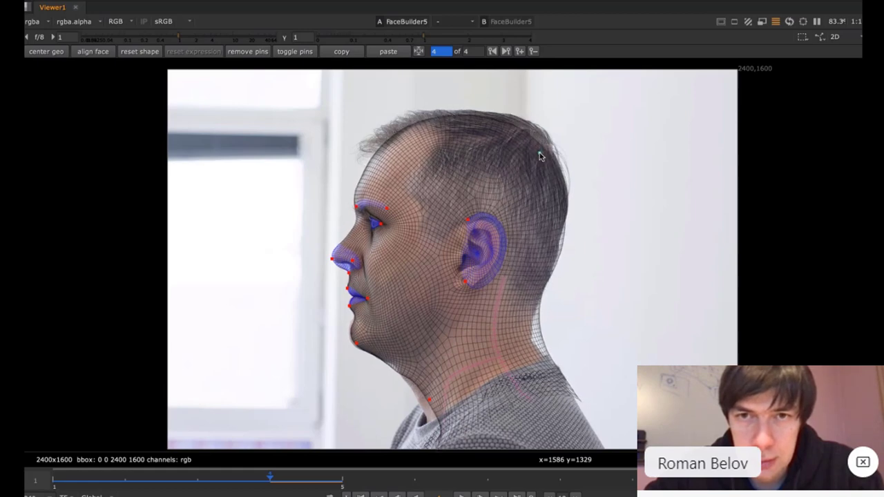
- Move the earlobe and upper ear pins onto the photo's ear, then pin the nape and the back of the head
left_click_drag(467, 284, 453, 284)
left_click_drag(468, 222, 465, 233)
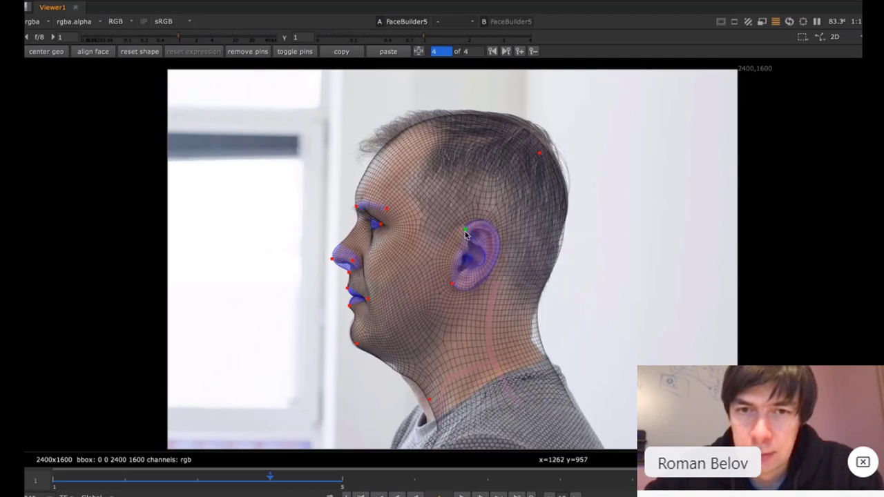
left_click_drag(541, 339, 531, 349)
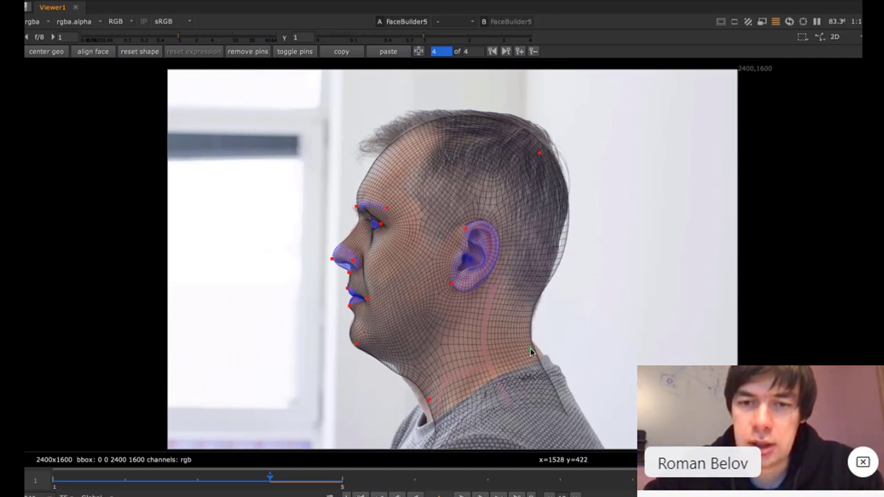
left_click_drag(561, 245, 552, 245)
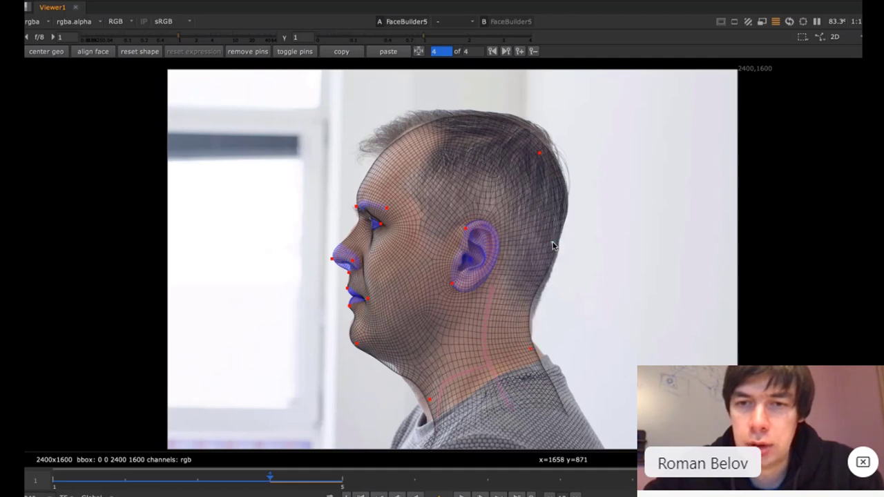
left_click(538, 154)
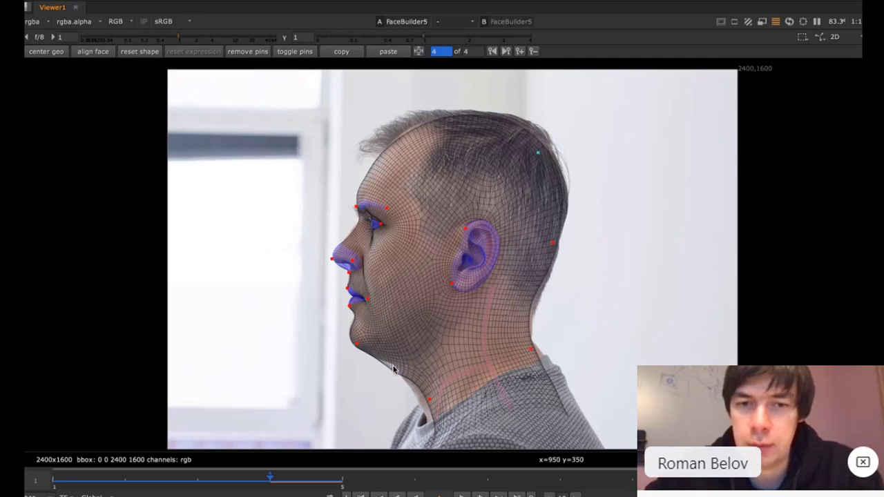
- Pin the underside of the chin and pull the throat outline onto the profile photo
left_click(392, 359)
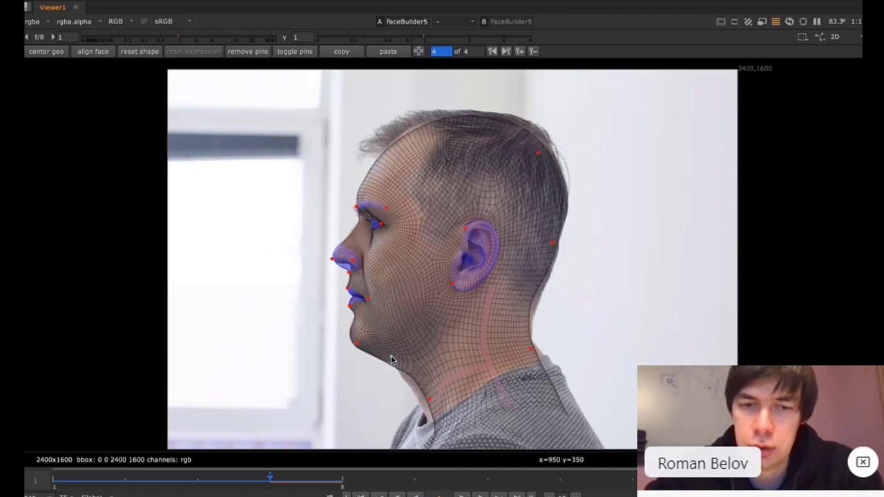
left_click(412, 380)
left_click_drag(415, 385, 418, 390)
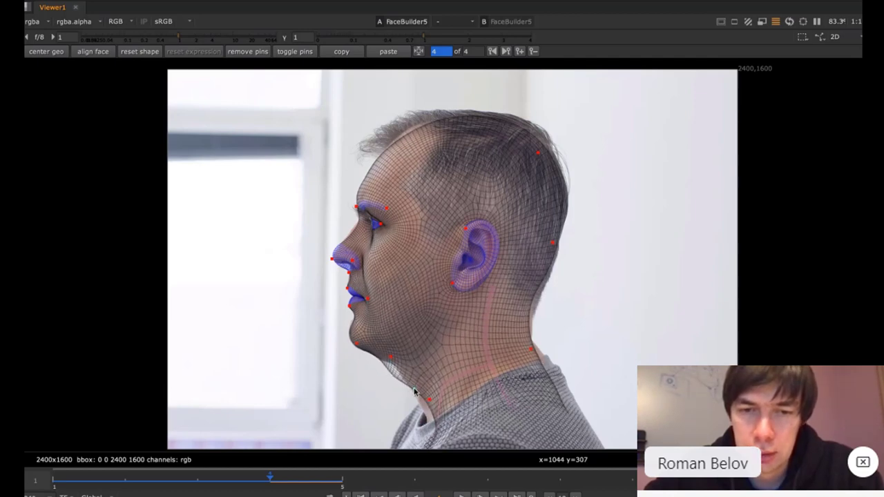
- Pin the front of the neck and pull the throat outline onto the profile photo on frame 4
left_click(427, 400)
left_click_drag(423, 405, 423, 407)
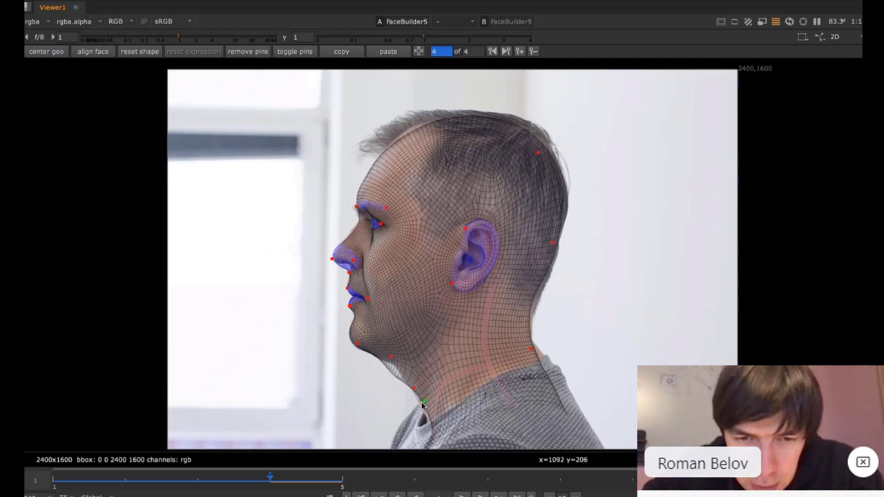
scroll(391, 380, "up", 5)
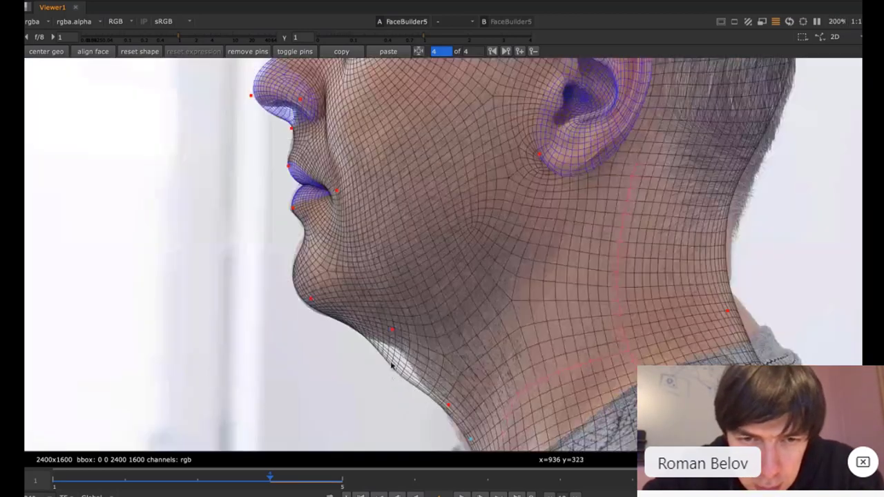
left_click_drag(386, 351, 437, 367)
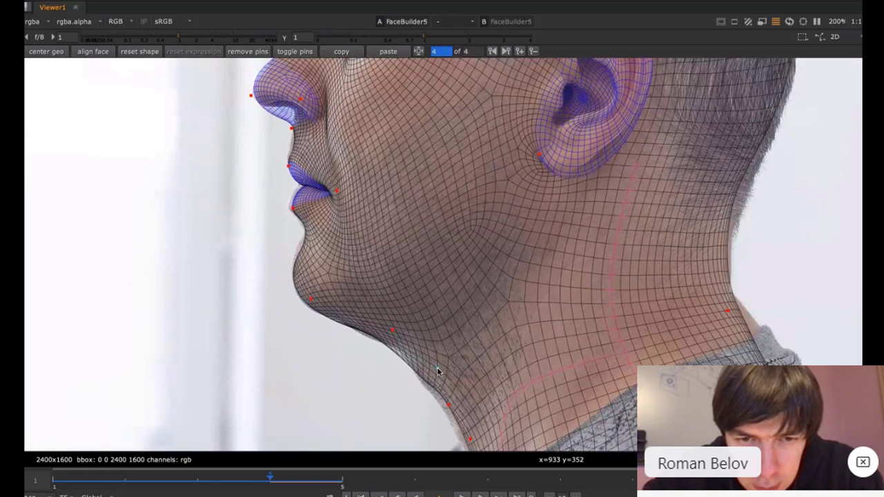
- Refine the profile on frame 4 with pins under the jaw, in the hollow above the chin and on the lower lip
left_click_drag(380, 328, 388, 339)
left_click_drag(302, 250, 299, 245)
left_click_drag(292, 207, 288, 203)
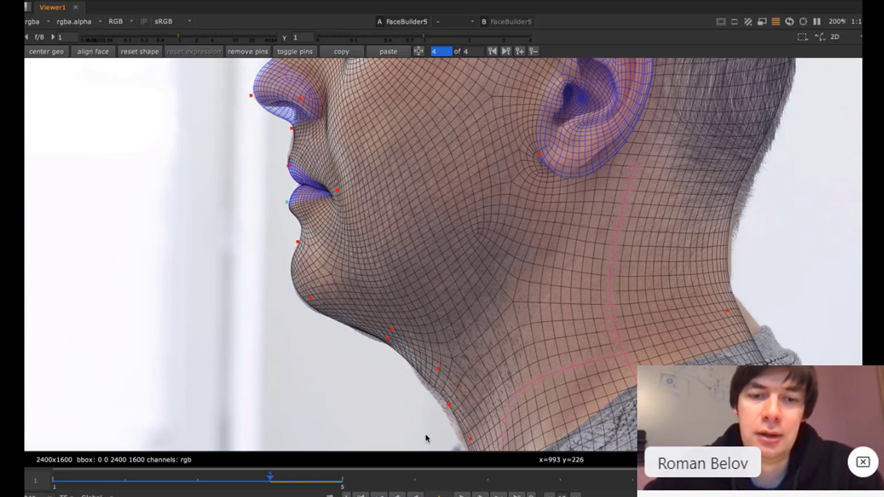
- Align the face automatically to the low-angle photo on frame 6, then pin the ear's outer rim and the nape to the photo
left_click(414, 480)
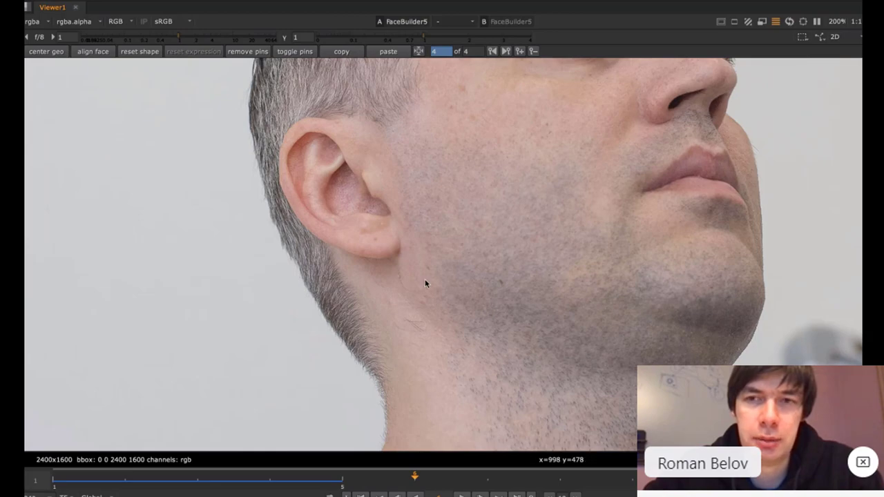
left_click(100, 54)
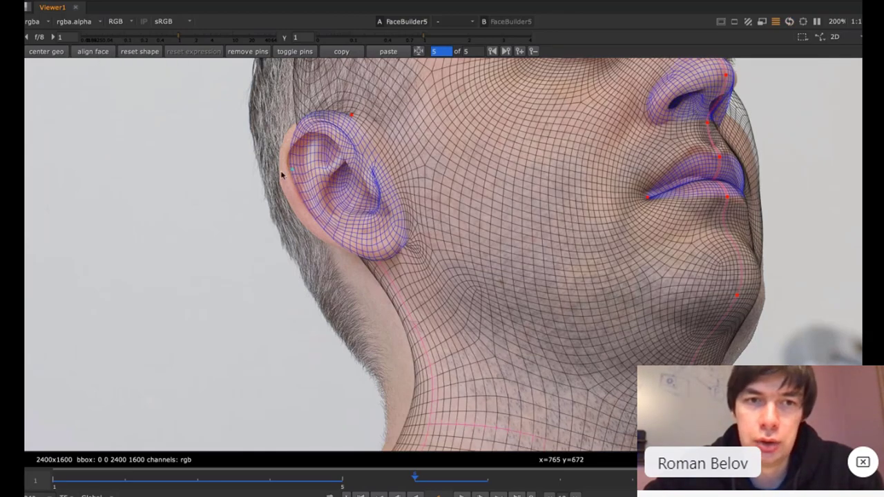
left_click_drag(289, 173, 278, 173)
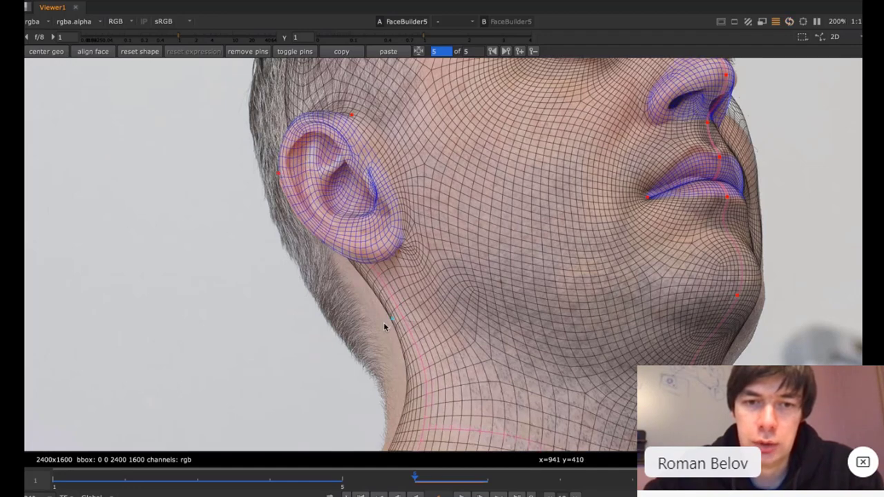
left_click_drag(384, 327, 357, 332)
scroll(362, 324, "down", 5)
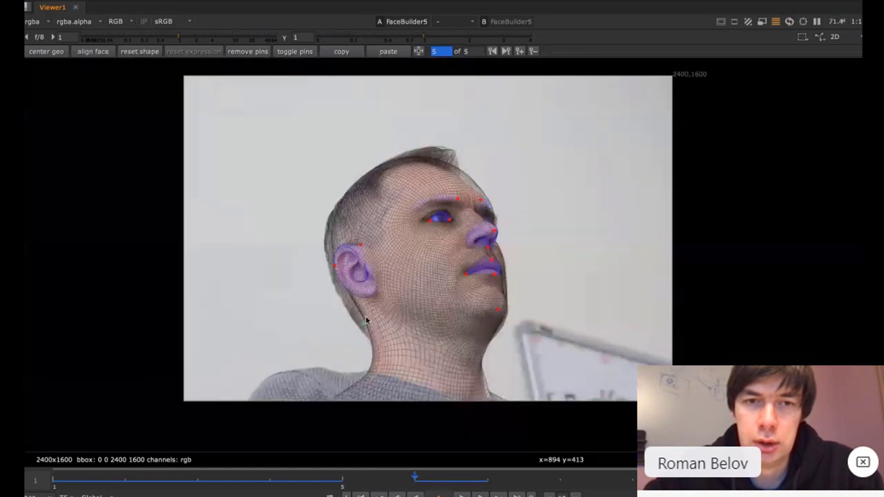
- Refine the face contour on frame 6 with pins on the forehead, far cheek, nostril edge and nose tip
scroll(473, 179, "up", 6)
left_click_drag(438, 192, 434, 204)
middle_click_drag(604, 291, 622, 219)
left_click_drag(588, 324, 594, 314)
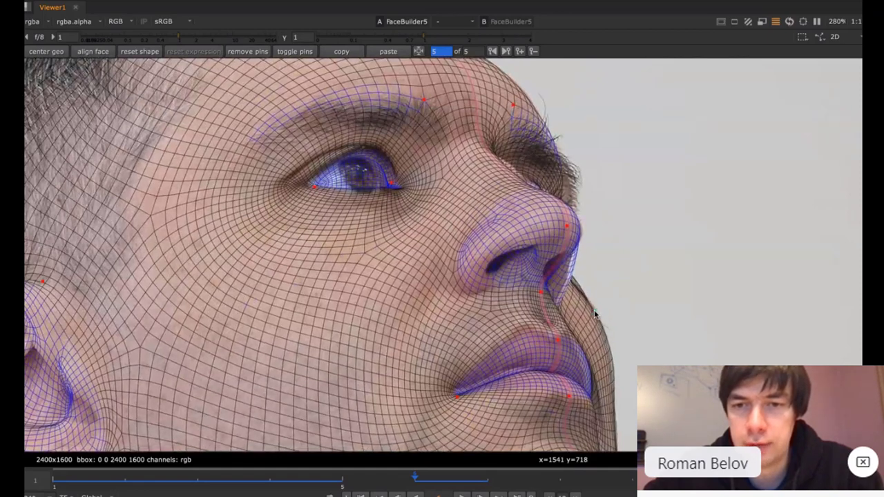
left_click_drag(566, 275, 563, 275)
left_click_drag(567, 228, 572, 231)
scroll(630, 218, "down", 5)
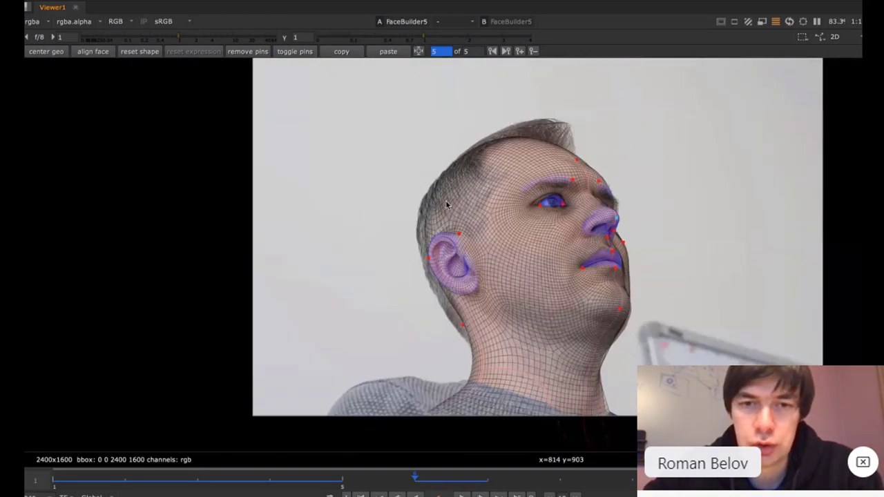
- Align the face automatically to the opposite profile photo on frame 5, then pin the hairline and the back of the head
key("Right")
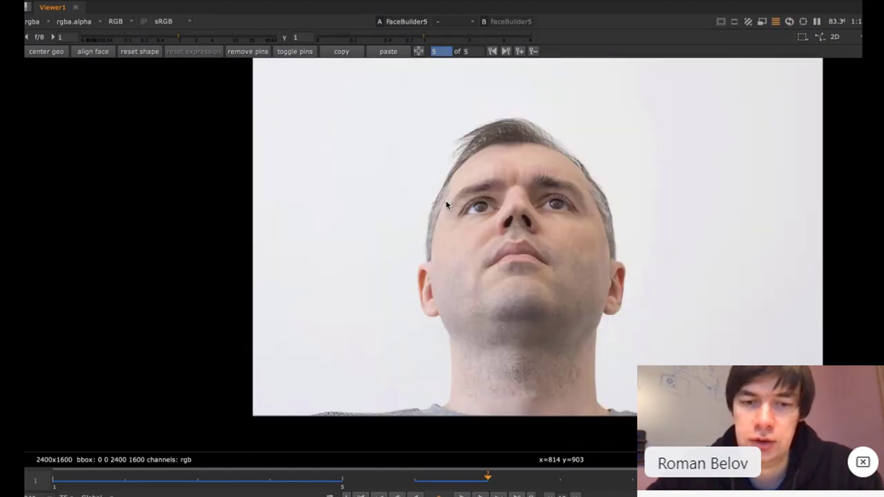
key("Left")
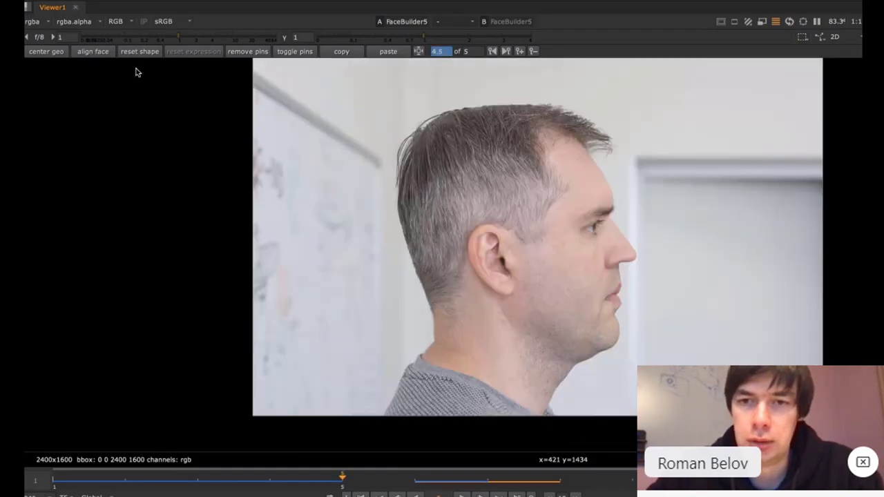
left_click(90, 52)
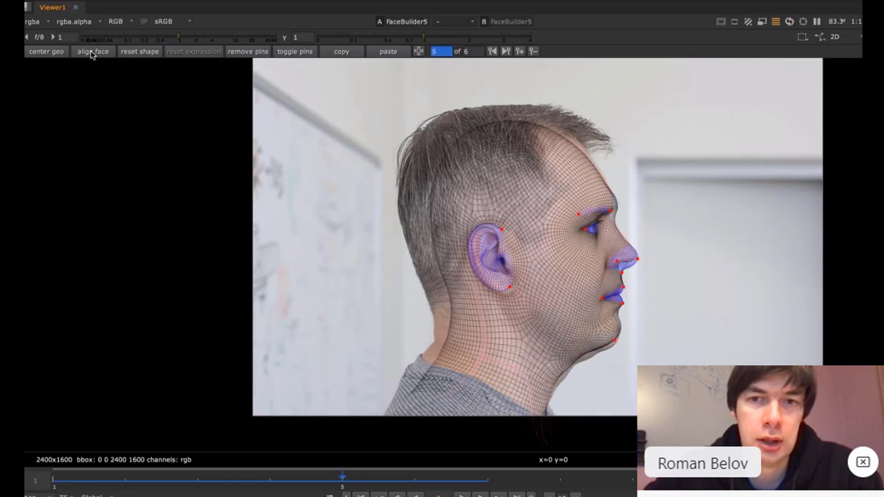
left_click(569, 134)
left_click_drag(437, 181, 415, 197)
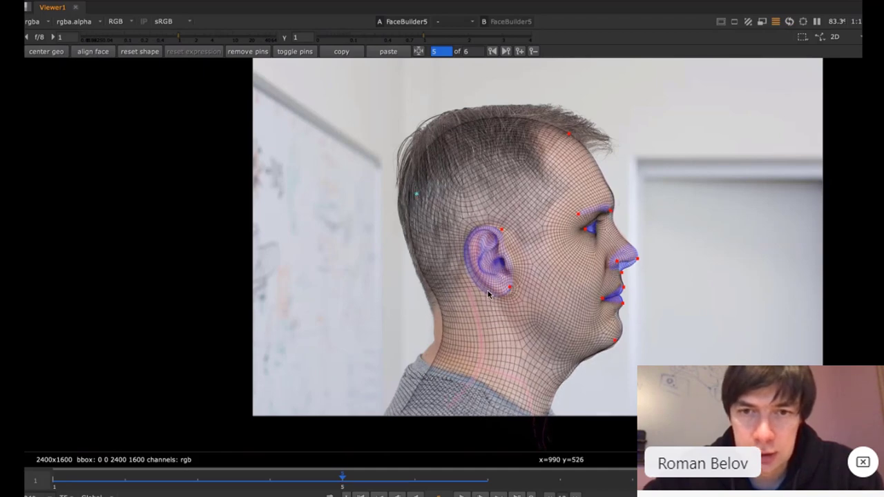
- Adjust the earlobe and the bridge of the nose on frame 5 with additional pins
left_click_drag(495, 288, 496, 286)
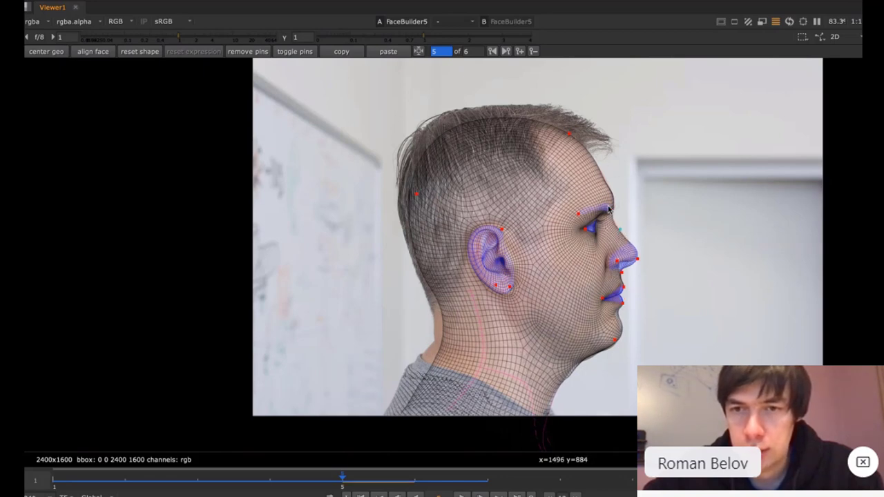
scroll(610, 210, "up", 3)
scroll(610, 210, "up", 2)
scroll(608, 253, "down", 5)
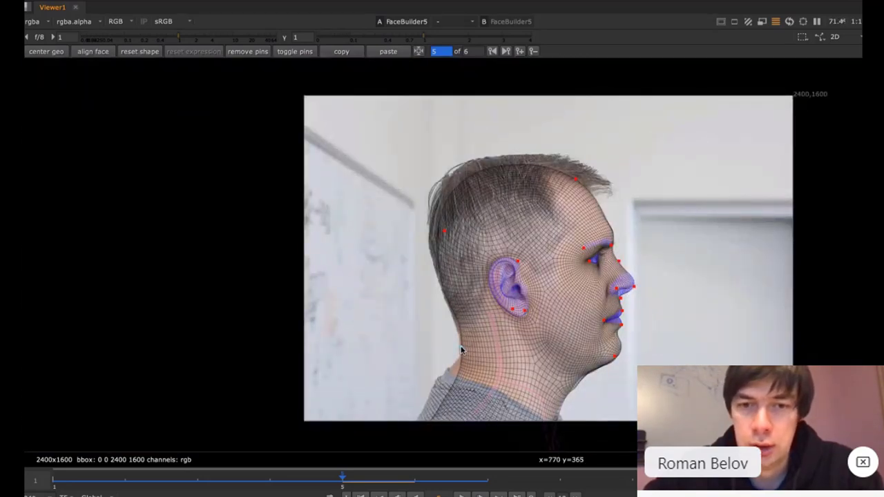
- Step back through the pinned frames toward frame 1 to review the mesh fit on each photo
left_click(553, 477)
left_click(494, 480)
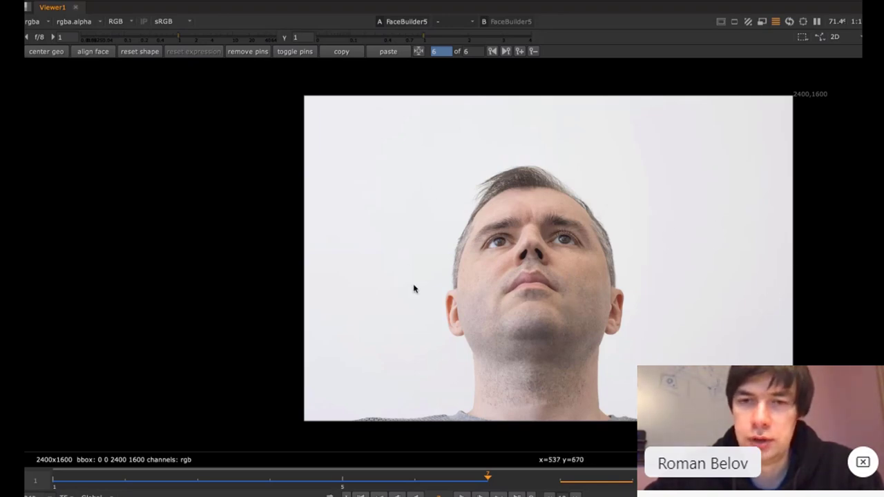
key("alt+Left")
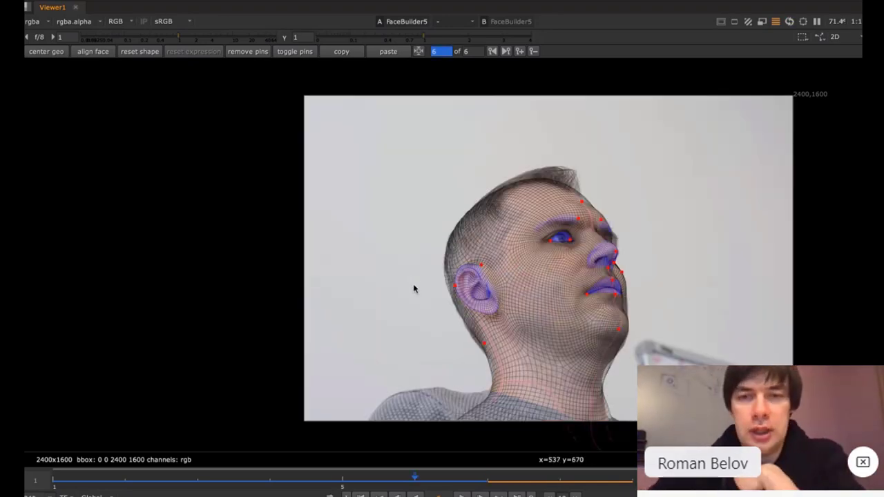
key("alt+Left")
key("alt+Left")
key("alt+Left")
key("alt+Left")
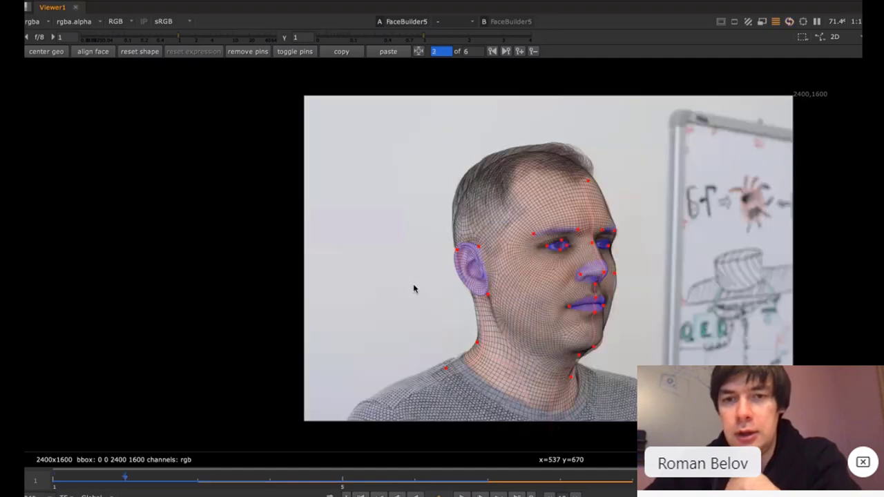
- Compare the fitted head with the default head in the 3D view from several angles
key("Tab")
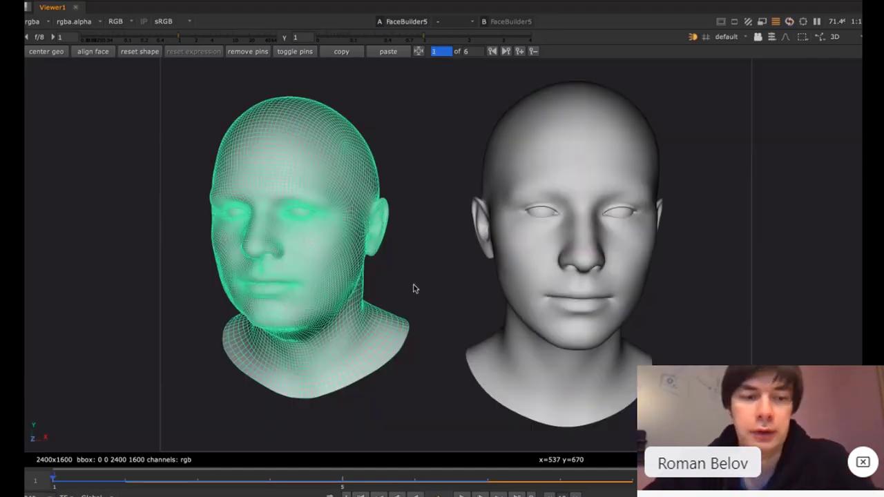
left_click_drag(429, 269, 384, 256, "ctrl")
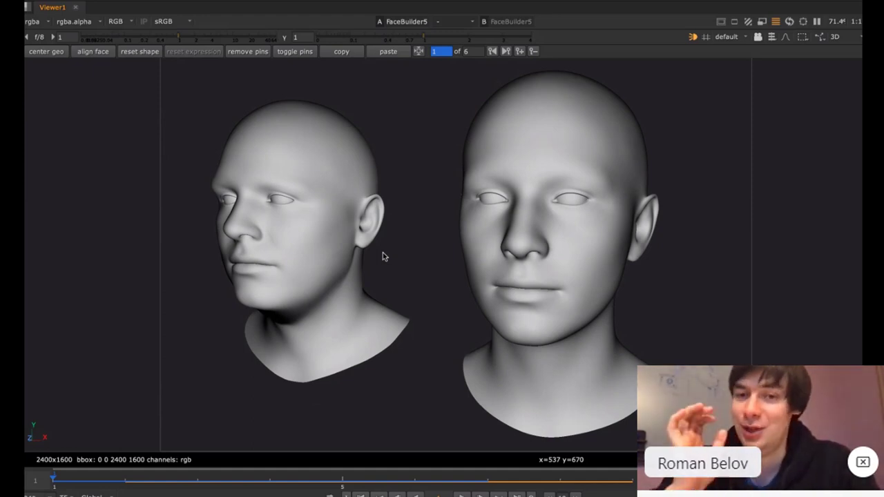
left_click_drag(397, 253, 371, 253)
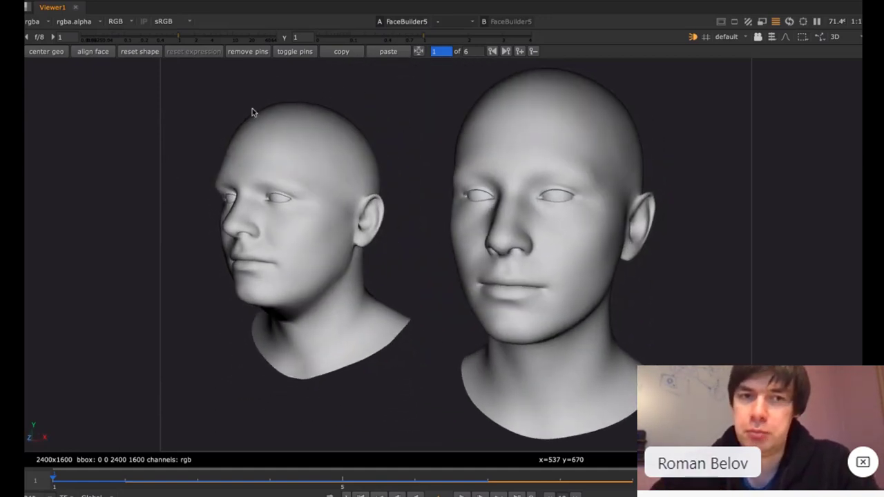
left_click_drag(416, 237, 490, 259)
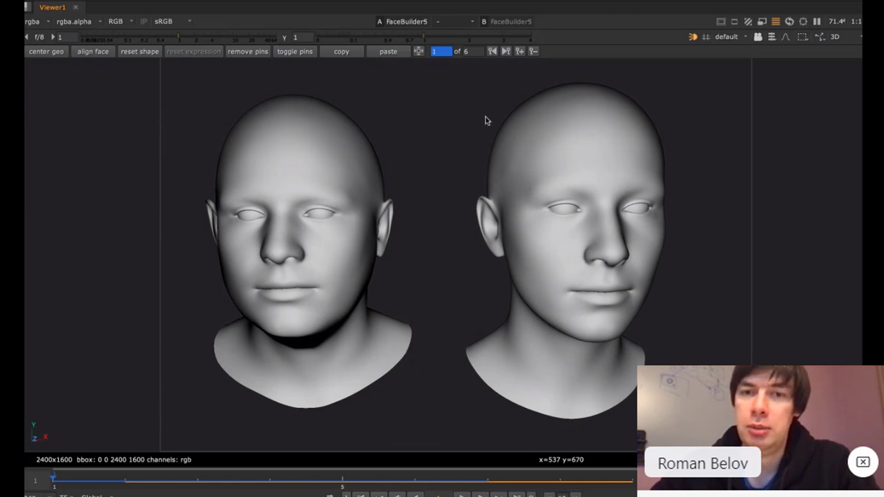
left_click_drag(471, 312, 500, 312)
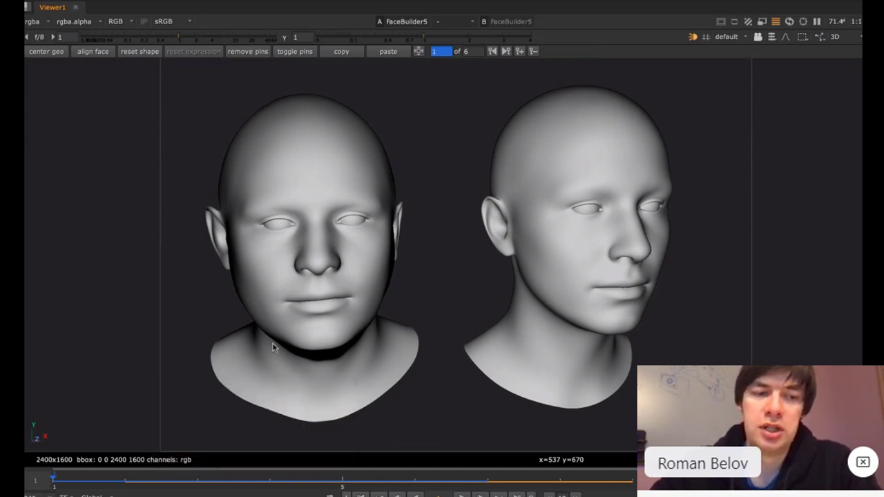
- Return to the frontal photo on frame 1 and adjust both ears with pins on their outer rim and upper edge
key("Tab")
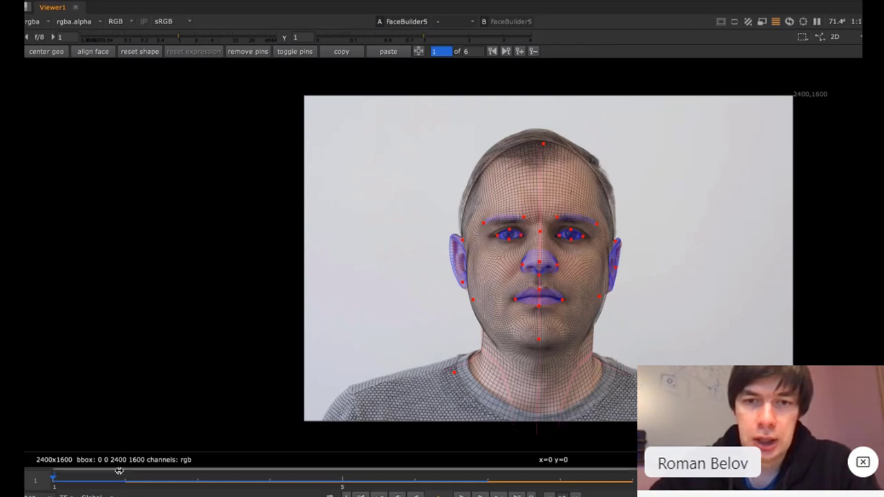
scroll(452, 255, "up", 10)
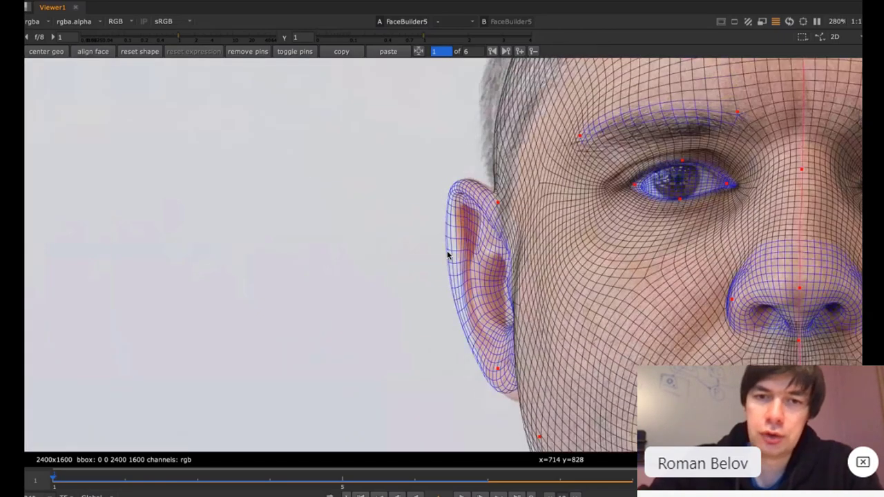
left_click_drag(454, 254, 466, 253)
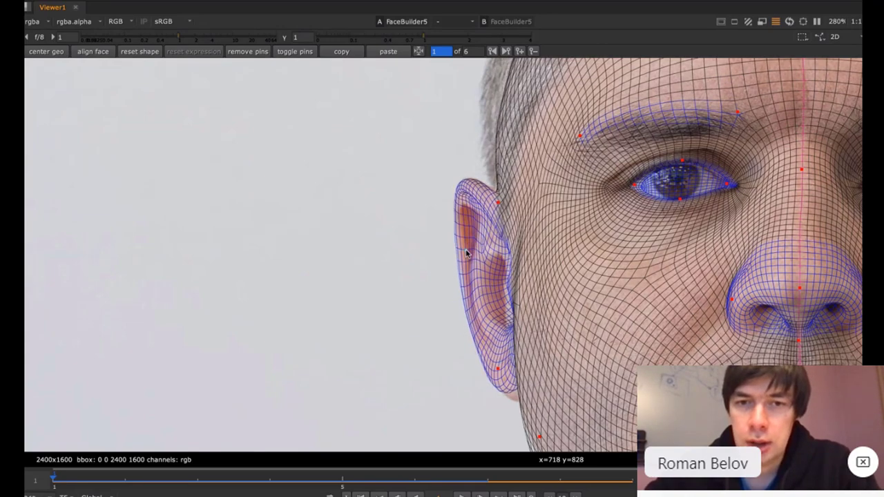
middle_click_drag(418, 257, 173, 249)
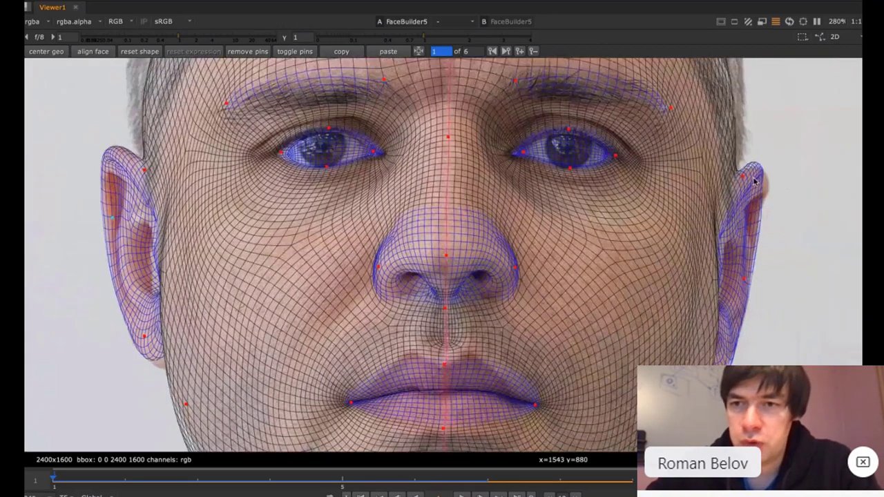
left_click_drag(744, 177, 747, 184)
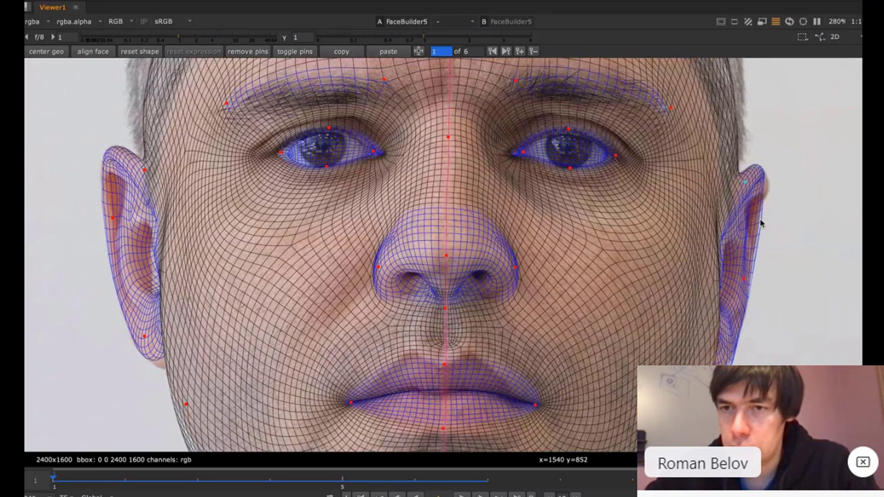
- Move the cheek pin below the far ear inward on frame 1 and pin the jaw contour on that side
scroll(769, 306, "down", 3)
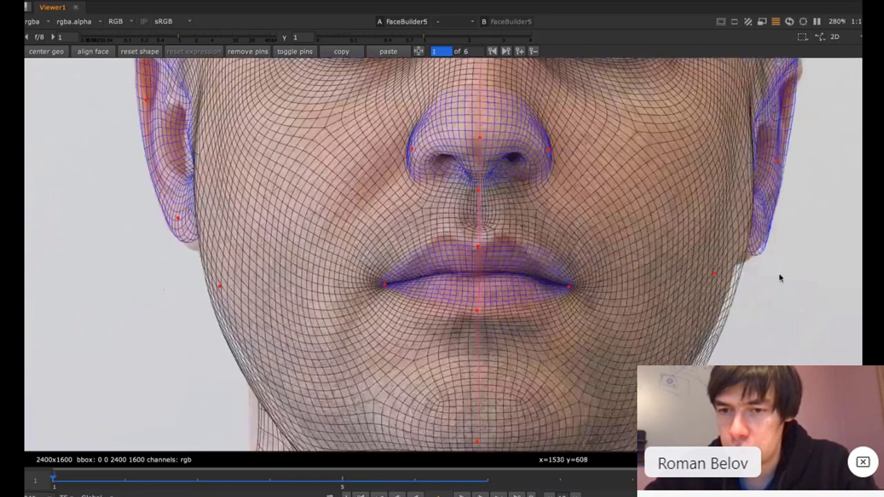
left_click_drag(709, 271, 699, 263)
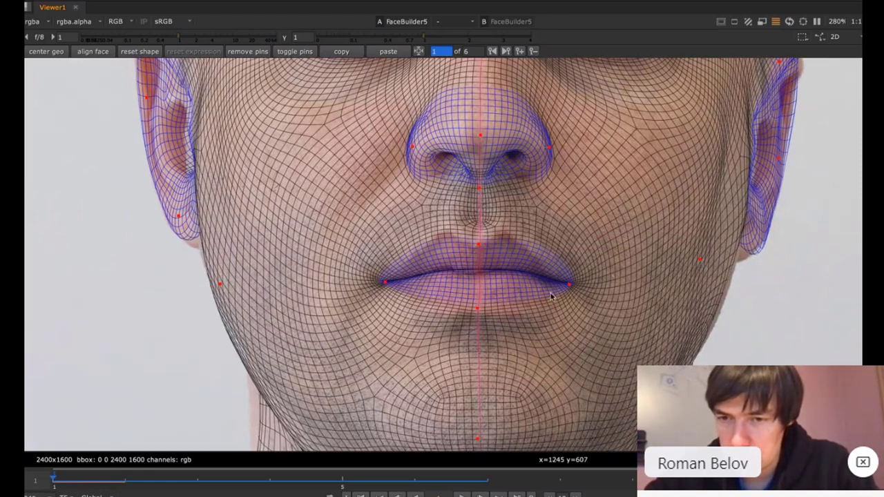
scroll(581, 352, "down", 3)
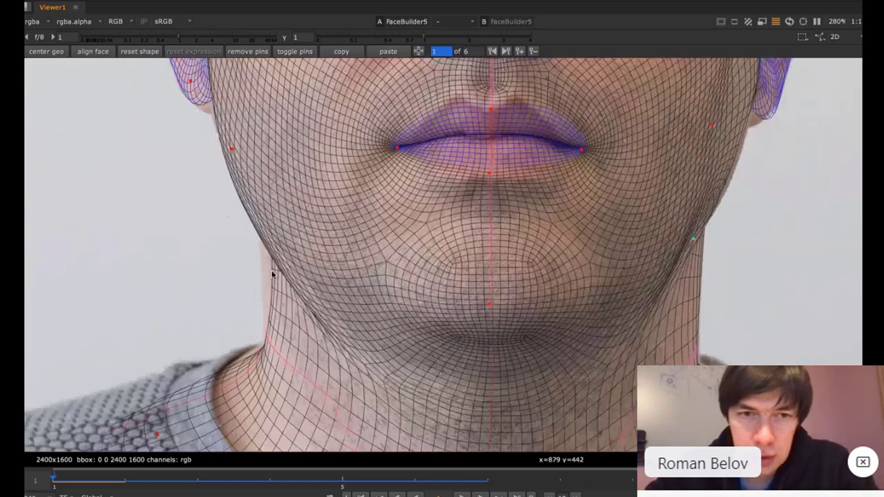
- Pin the side of the neck and the lower cheek on frame 1, then adjust the outer cheek and opposite jaw pins
left_click_drag(272, 274, 263, 279)
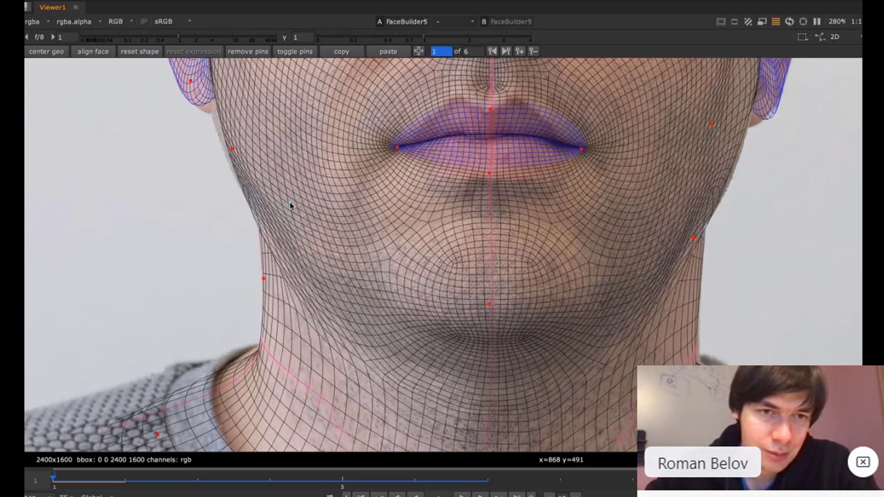
left_click_drag(232, 152, 215, 151)
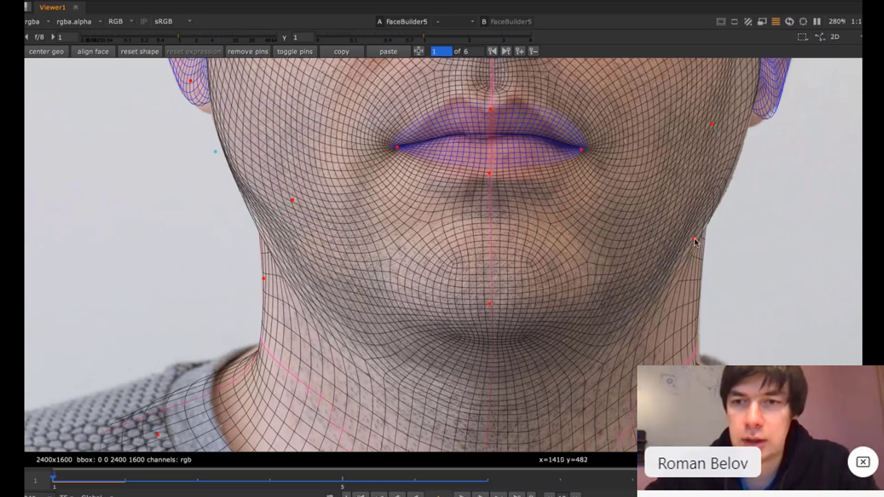
left_click_drag(695, 241, 695, 238)
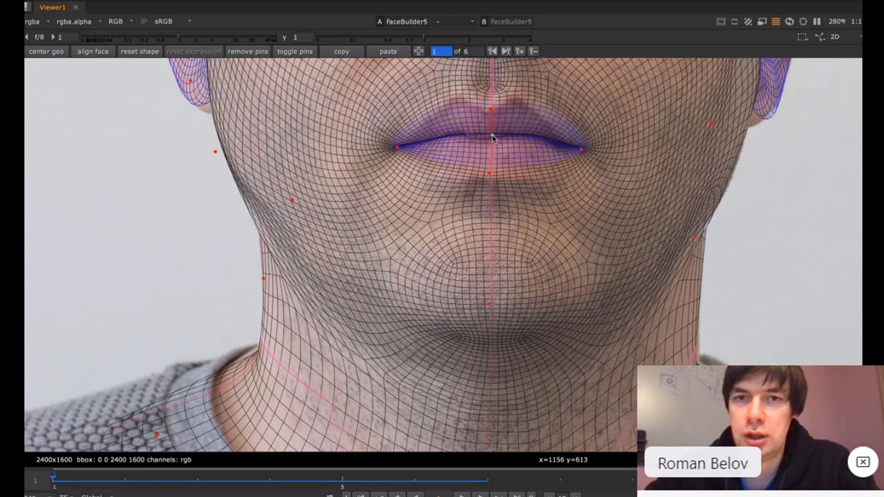
- Pin the middle of the mouth line on frame 1 and move one nostril's outer pin inward
left_click(492, 140)
middle_click_drag(764, 260, 768, 449)
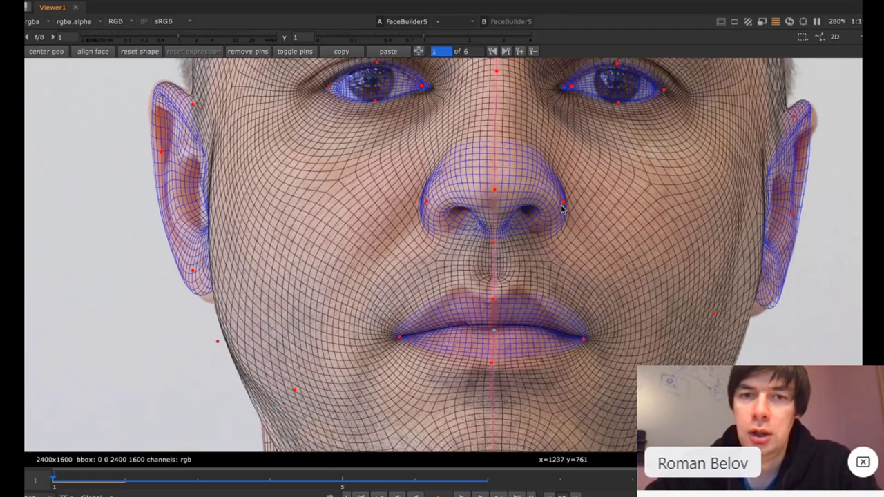
left_click_drag(564, 205, 558, 204)
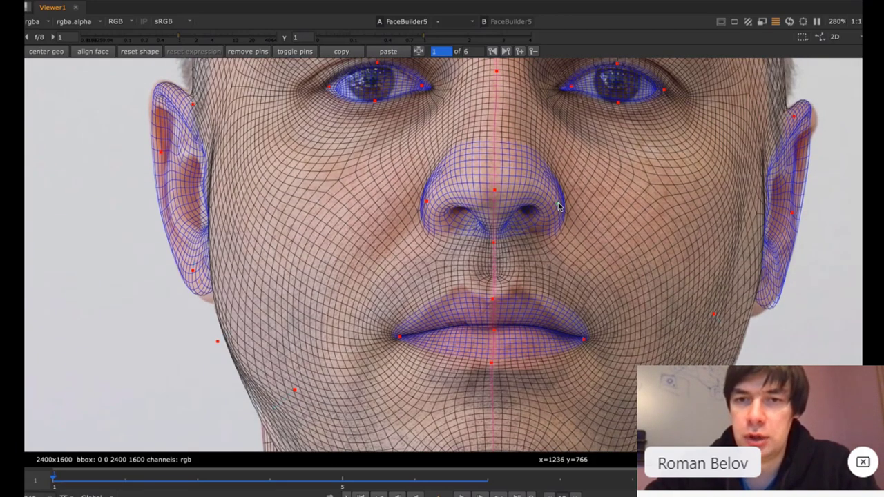
- Pull one eye's outer corner pin outward on frame 1 and lower the other eye's upper and lower lid pins
left_click_drag(323, 89, 300, 88)
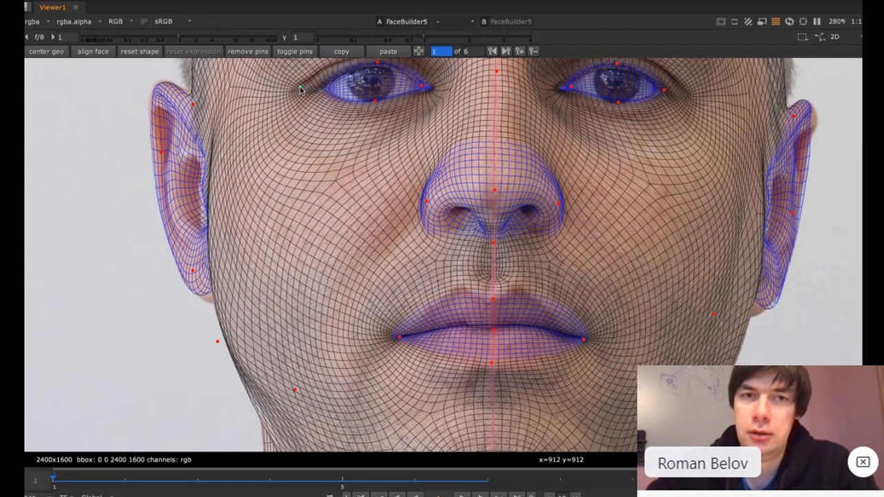
middle_click_drag(858, 94, 848, 169)
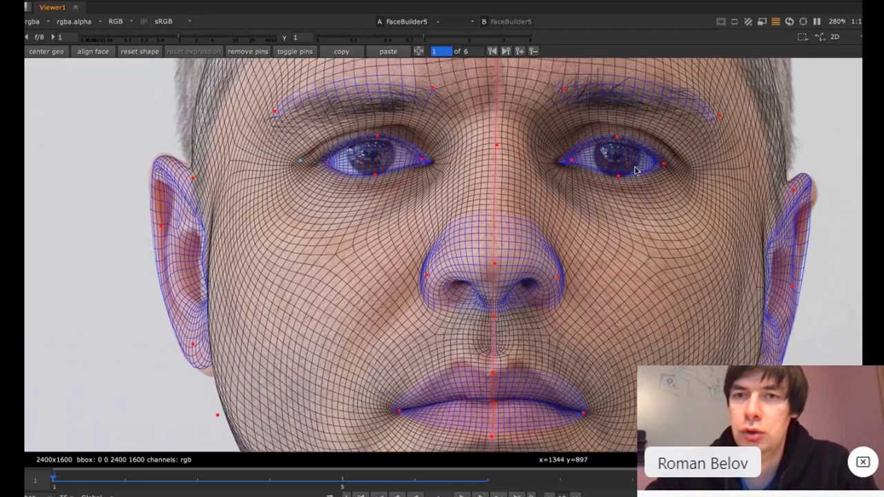
left_click_drag(617, 144, 617, 147)
left_click_drag(620, 181, 620, 183)
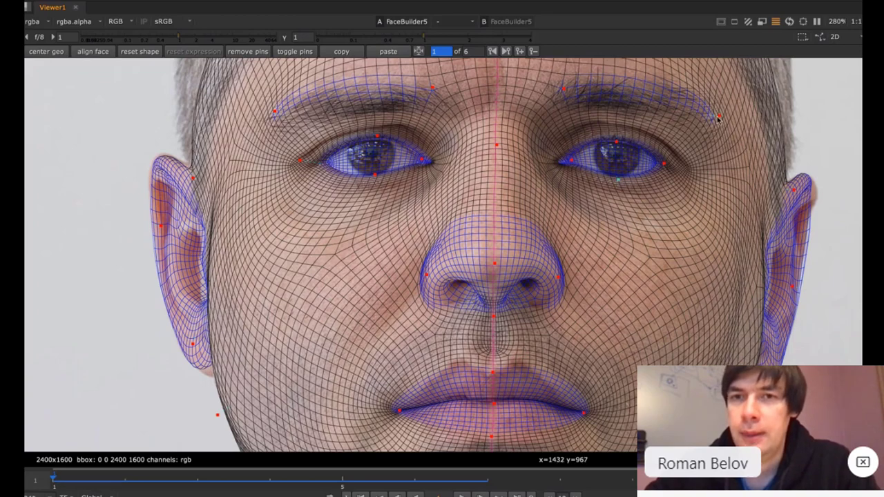
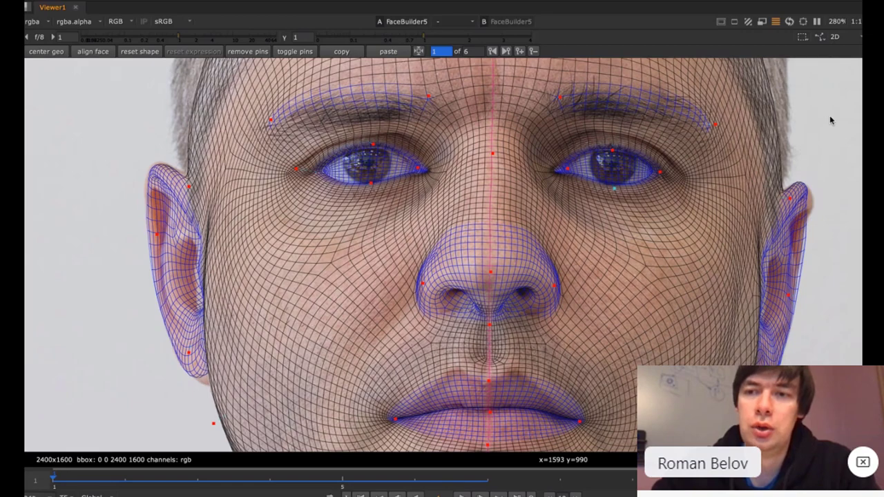
- Pin the temple outline outward on frame 1, raise the pin at the top of the forehead, and pin the spot between the eyebrows
middle_click_drag(831, 120, 844, 266)
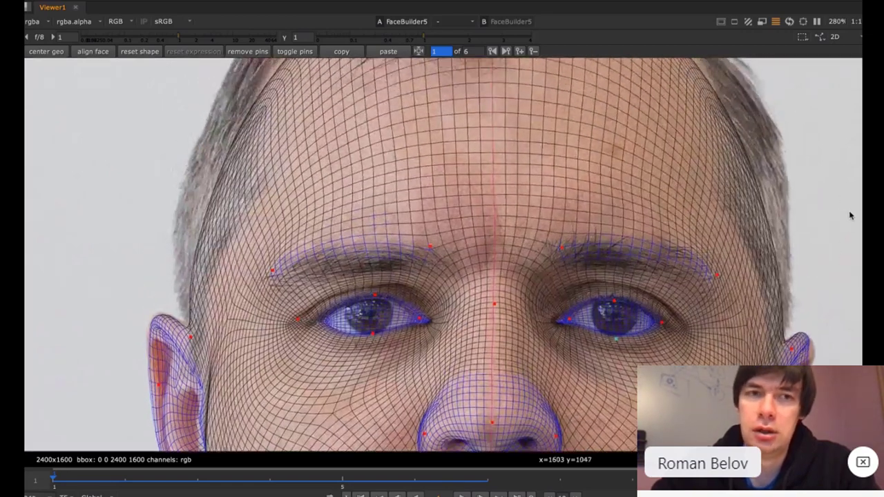
middle_click_drag(852, 216, 852, 329)
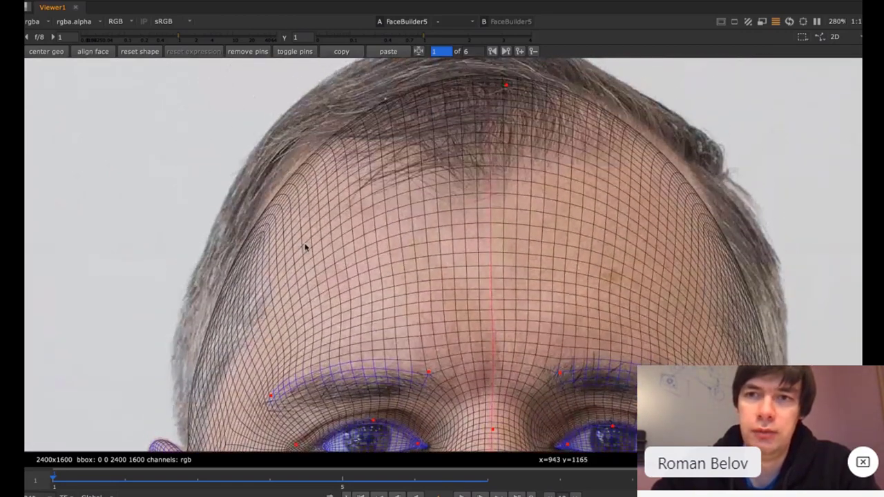
left_click(248, 210)
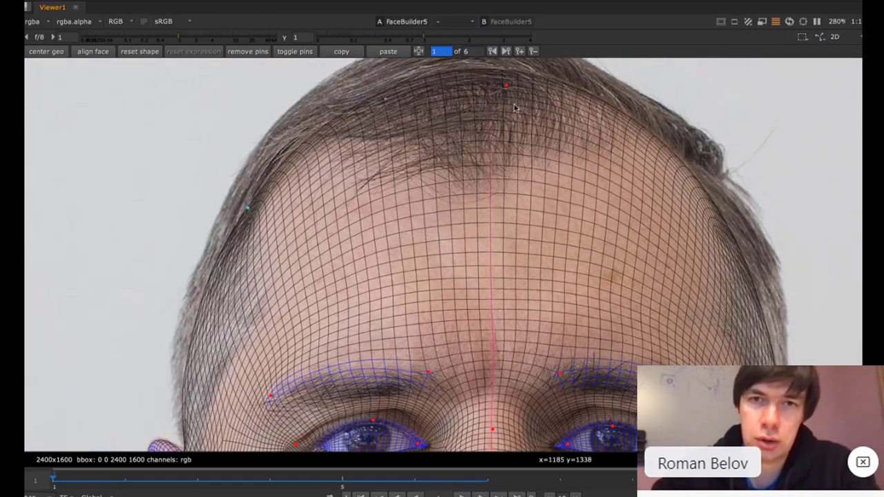
left_click_drag(505, 87, 505, 76)
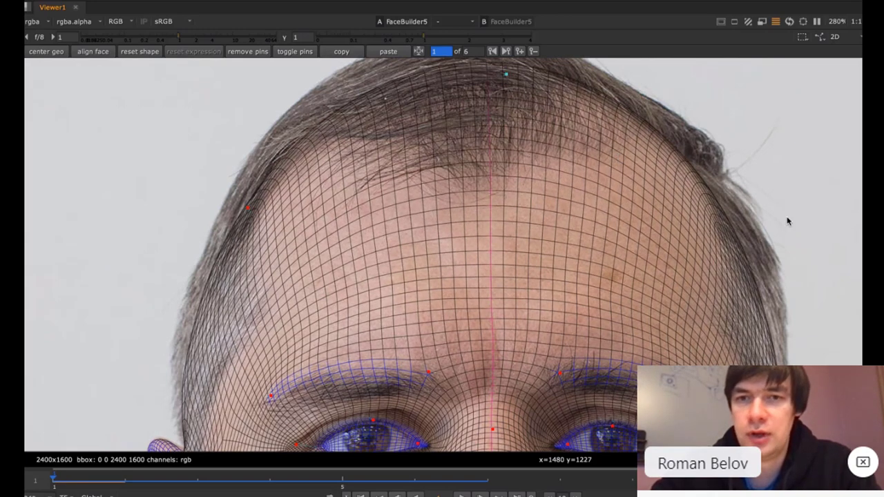
scroll(744, 194, "down", 3)
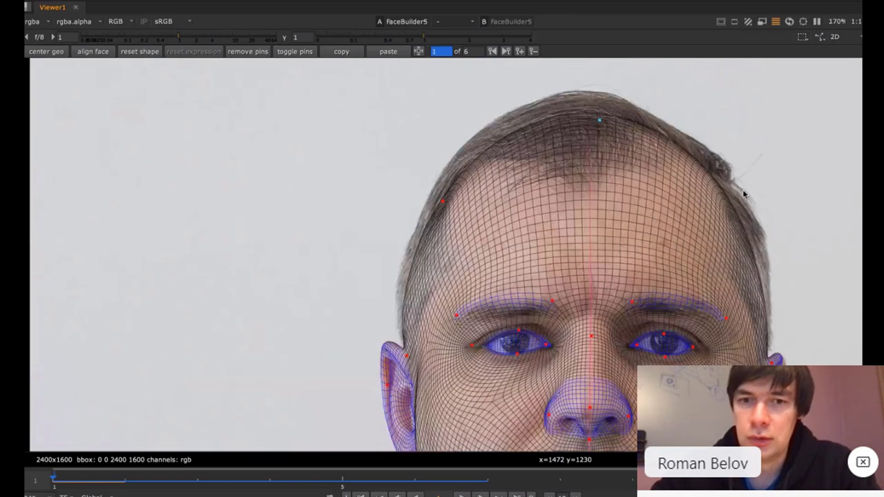
scroll(594, 297, "up", 8)
left_click(556, 286)
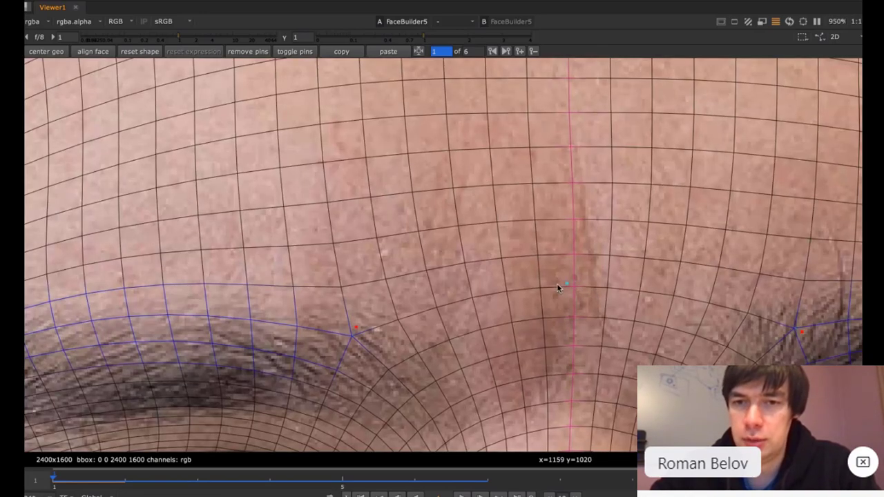
scroll(525, 295, "down", 8)
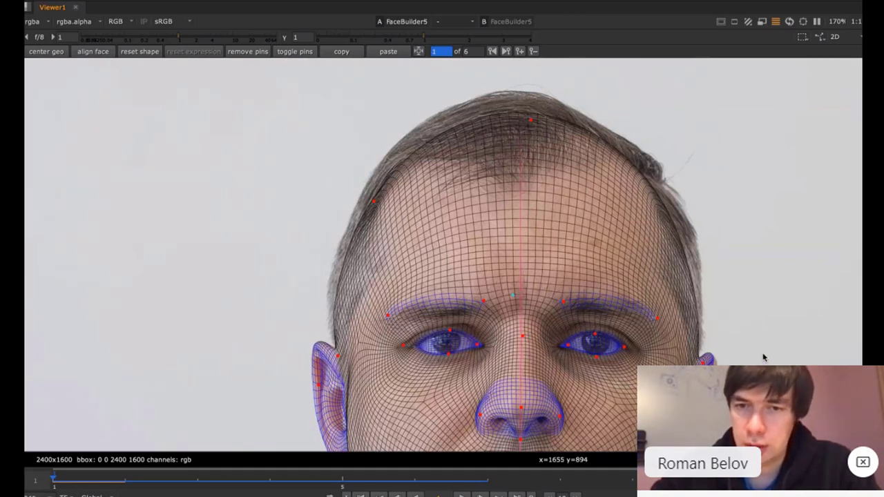
- Fit both earlobes on frame 1 with pins at their lower edges and shift the adjacent outer cheek pin
middle_click_drag(802, 359, 802, 190)
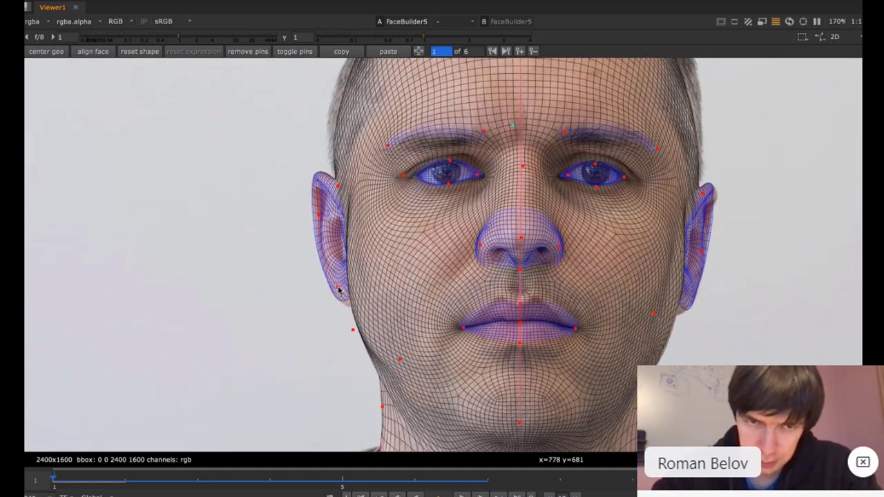
left_click_drag(342, 293, 349, 302)
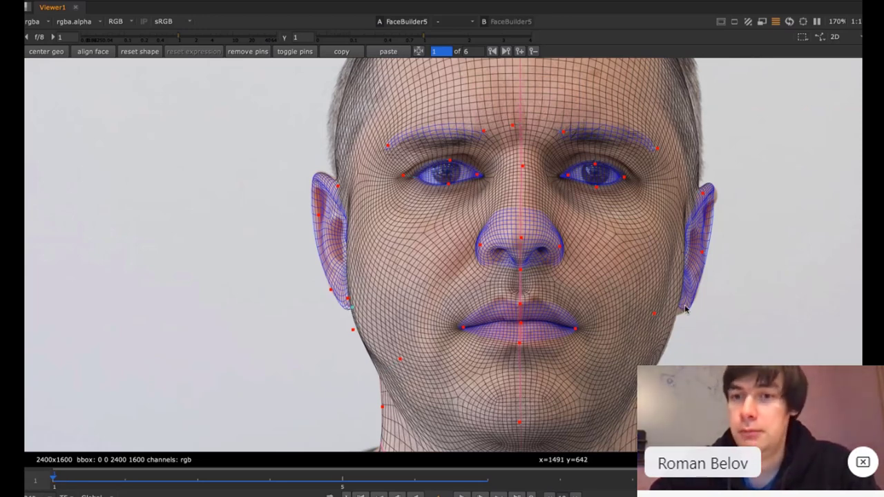
left_click_drag(684, 311, 663, 316)
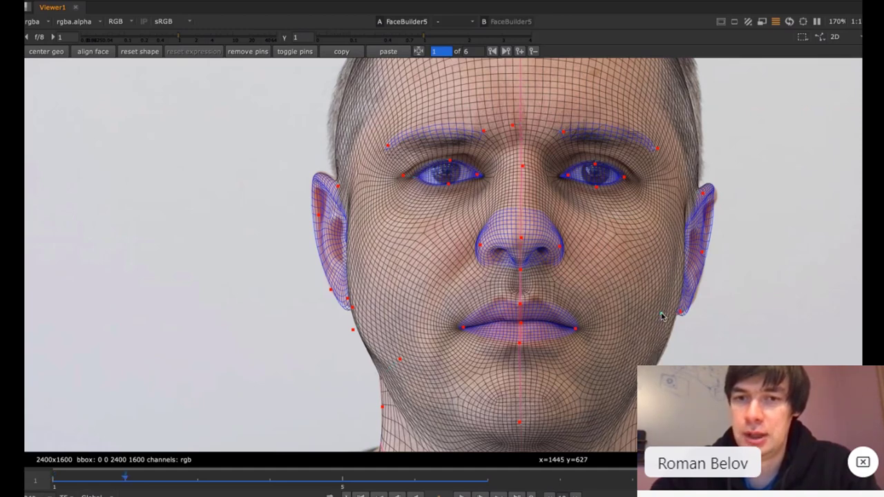
- Go to frame 2, pin the far cheek and its contour, and refine the nose tip and near nostril with pins
key("Right")
key("Right")
key("Left")
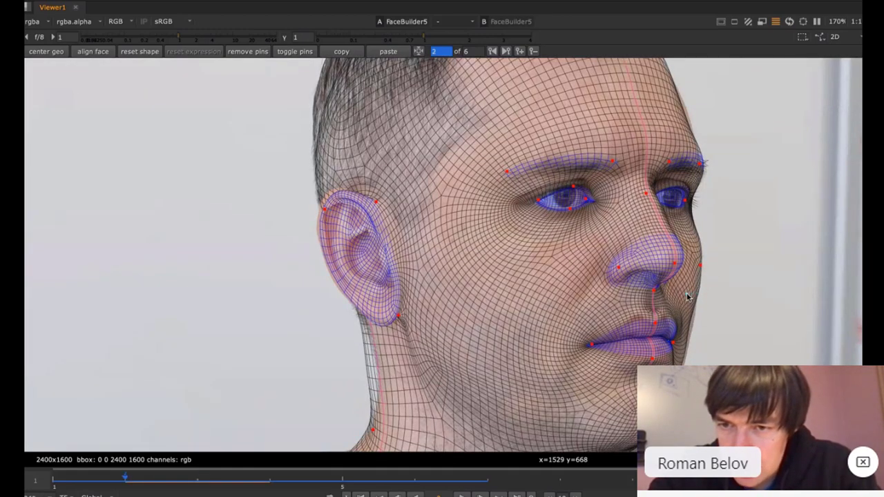
left_click(688, 294)
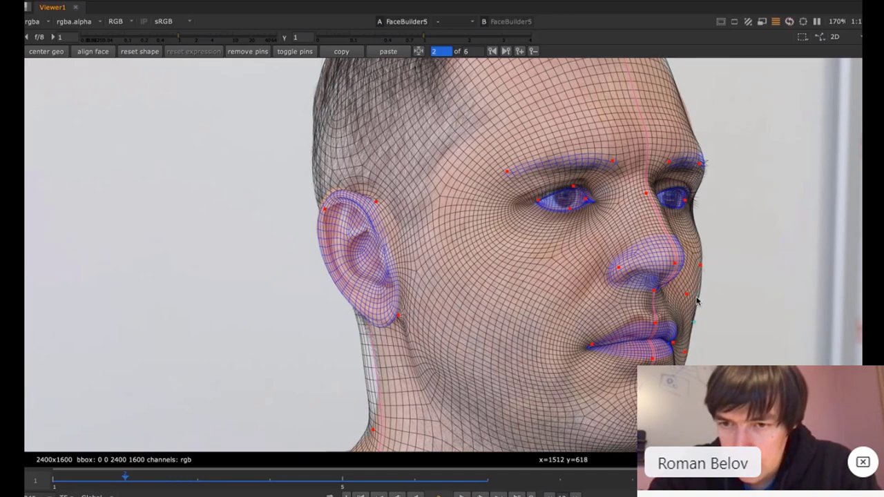
left_click(665, 257)
left_click_drag(628, 279, 622, 276)
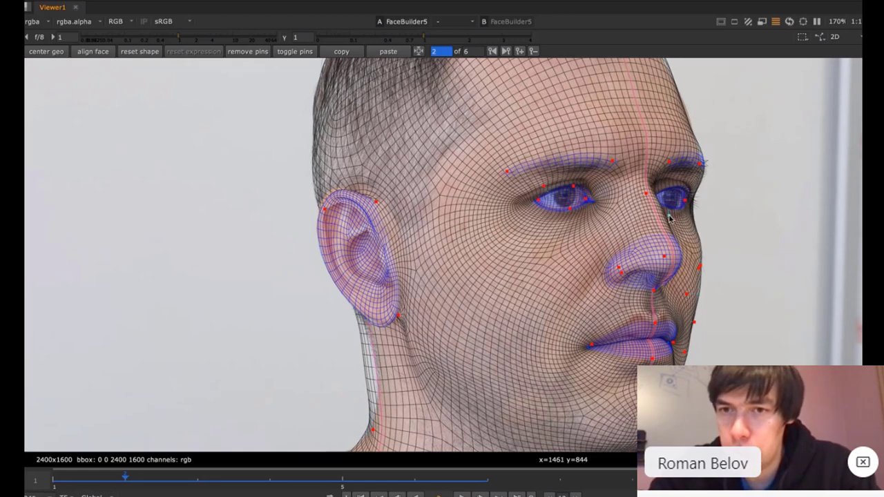
- Adjust the far eyebrow's outer pin and the ear's upper rim pin on frame 2, and pin the neck inward below the ear
left_click_drag(700, 164, 693, 168)
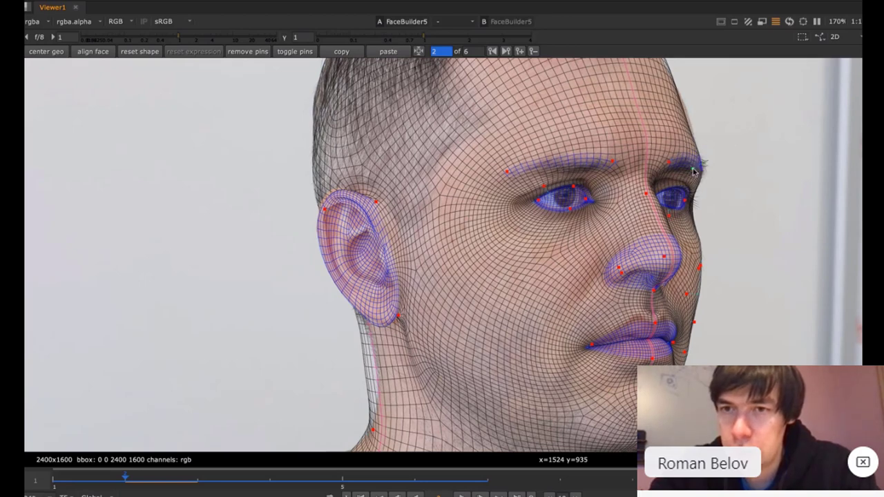
left_click_drag(326, 209, 323, 205)
left_click_drag(370, 364, 391, 360)
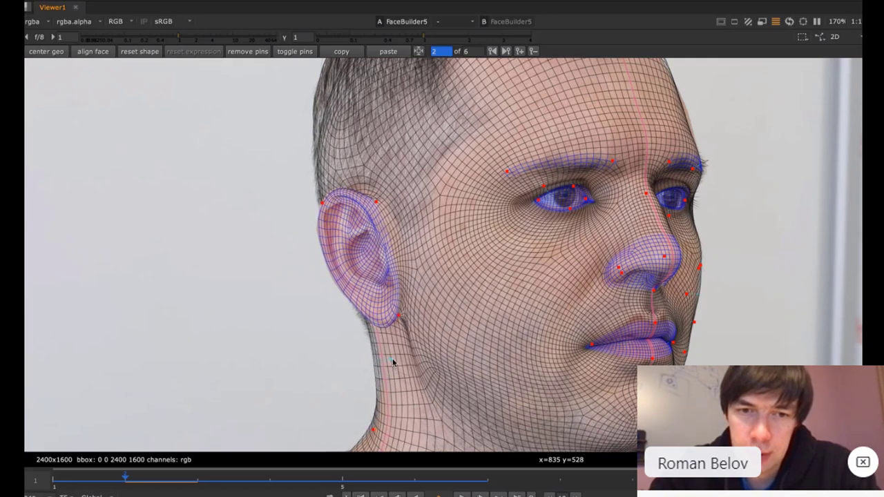
- Move the pin under the chin down to the throat on frame 2 and pin the chin contour outward below the lips
middle_click_drag(260, 355, 242, 158)
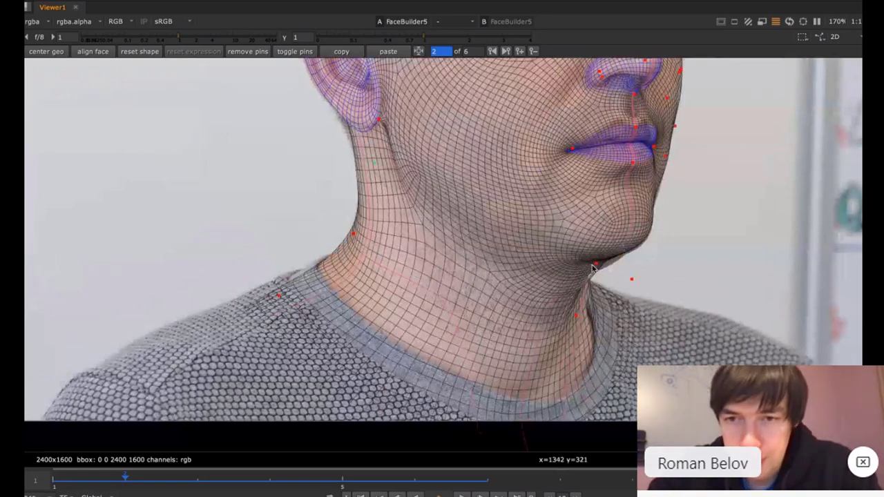
left_click_drag(596, 263, 590, 283)
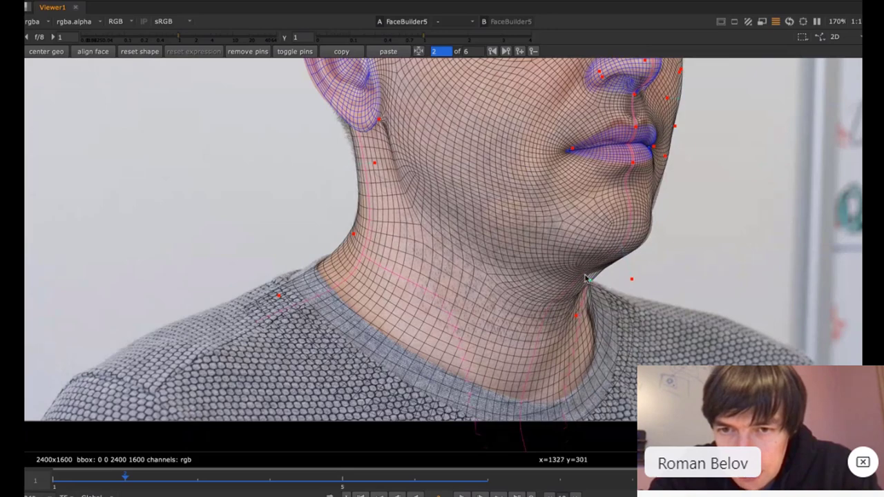
scroll(589, 278, "up", 8)
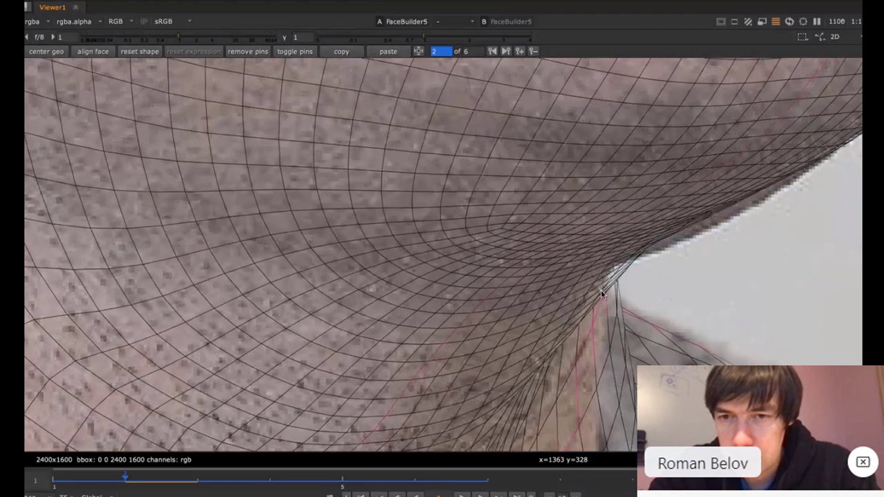
scroll(643, 292, "down", 5)
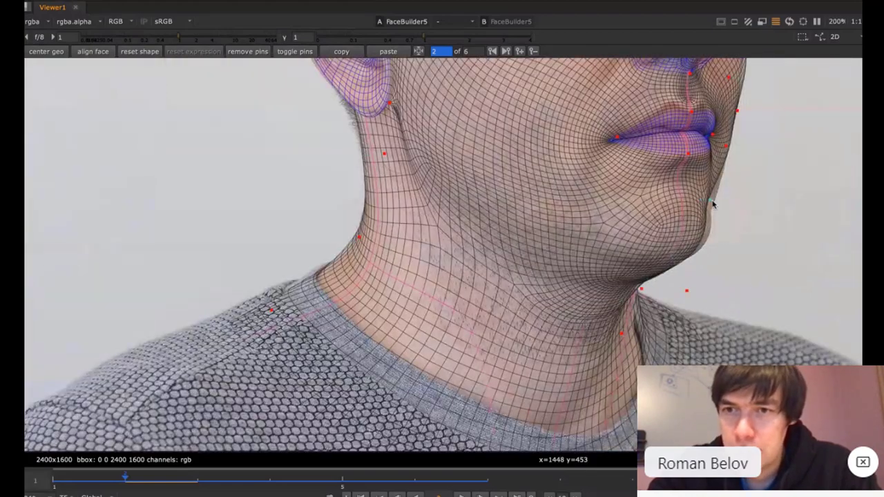
left_click(720, 203)
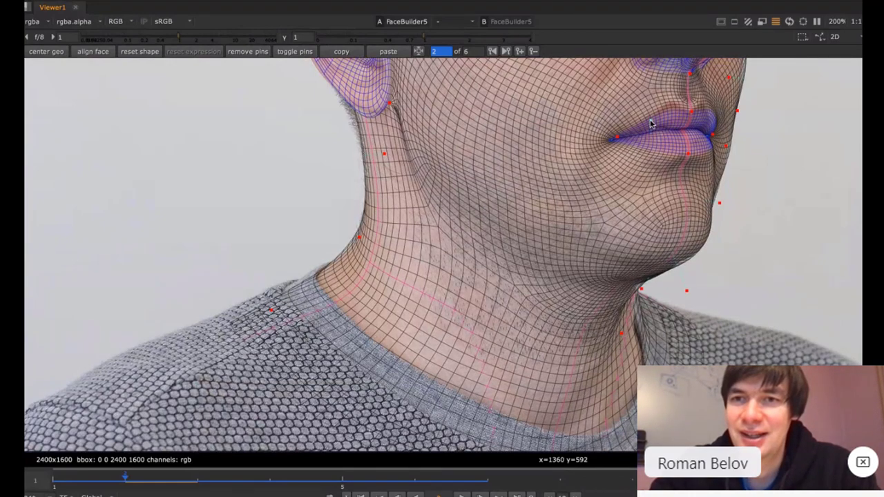
- Pin the upper lip's edge and centre on frame 2, and pull the mesh above the lip upward with a pin
scroll(651, 123, "up", 2)
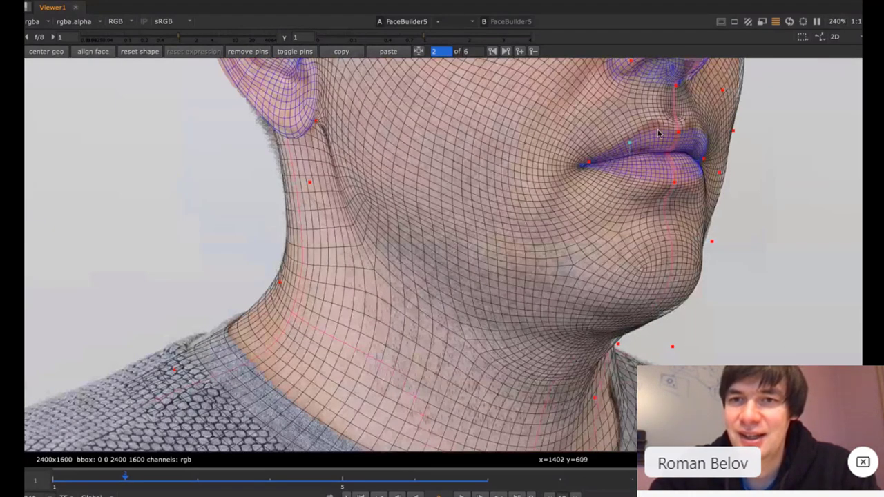
left_click_drag(658, 134, 659, 100)
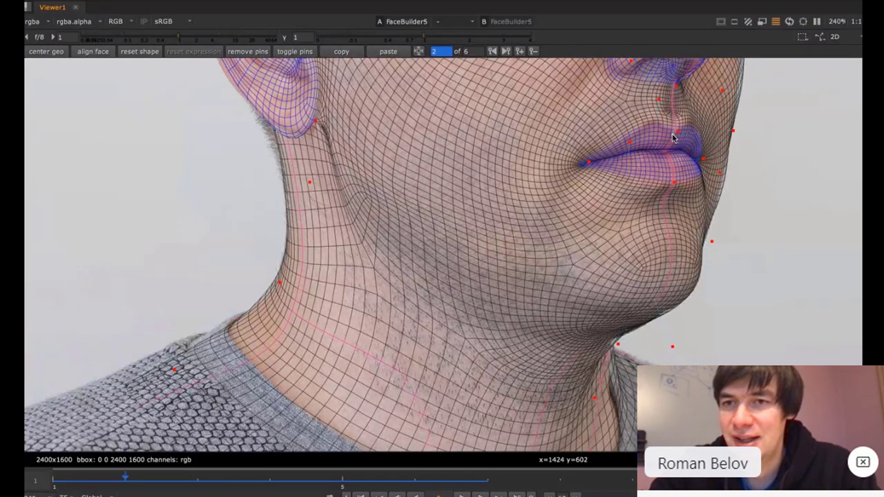
scroll(675, 123, "down", 10)
scroll(676, 123, "up", 10)
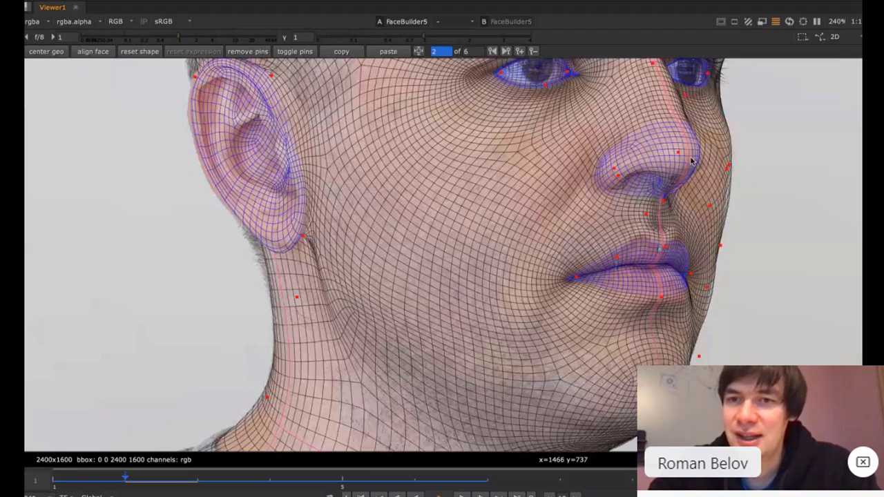
- Go to the profile photo on frame 4, pull the nose-tip pin far below the nose, and pin the nose's side, tip and base
key("Right")
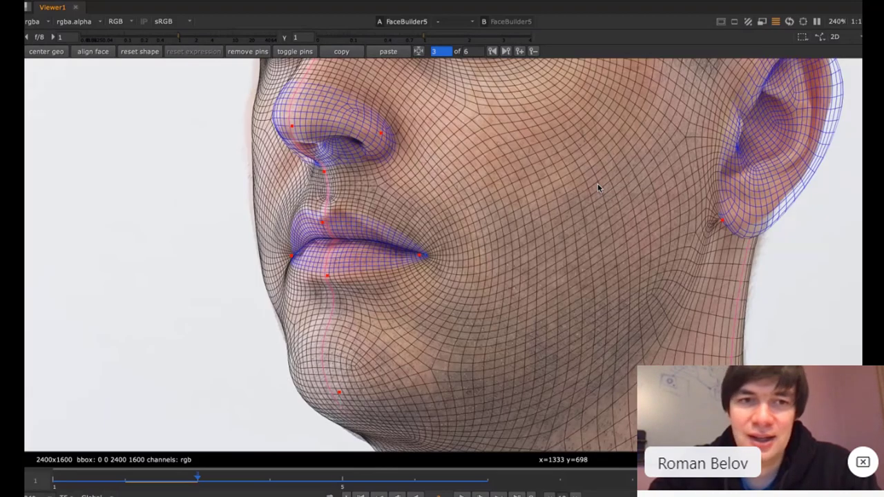
key("Right")
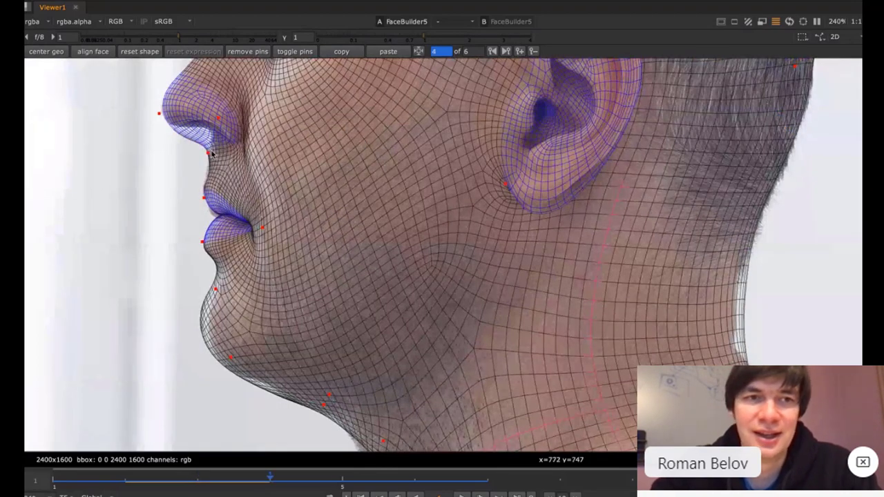
left_click_drag(209, 139, 220, 76)
left_click_drag(159, 119, 153, 176)
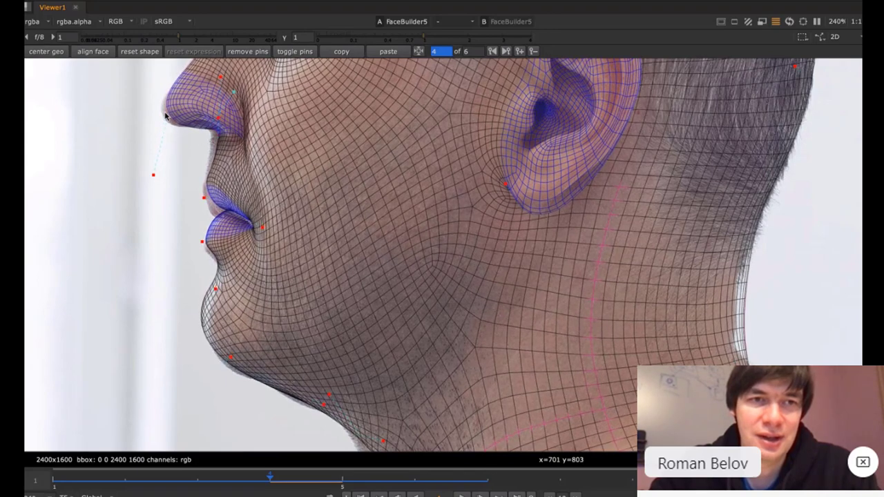
left_click_drag(154, 176, 141, 193)
left_click(187, 104)
left_click_drag(169, 105, 214, 161)
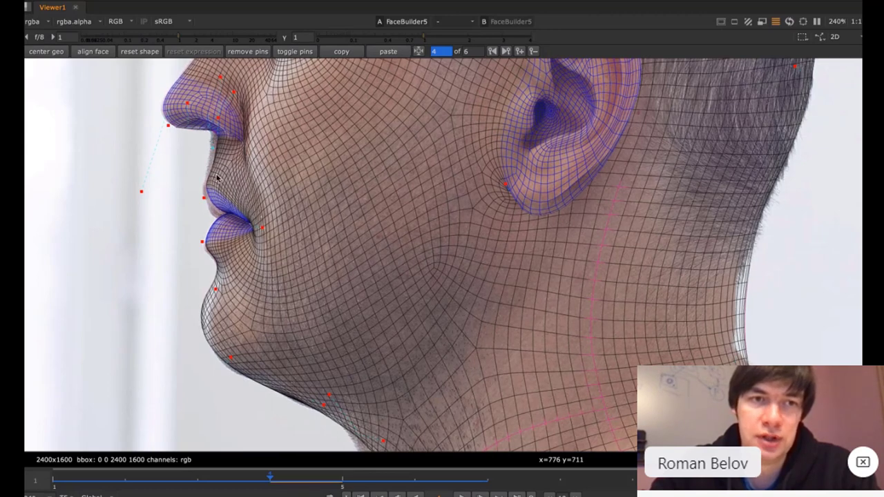
- Pull the pins below the nose and on the upper lip downward on frame 4, and move the chin-crease pin inward
left_click_drag(214, 149, 186, 171)
left_click_drag(204, 200, 204, 235)
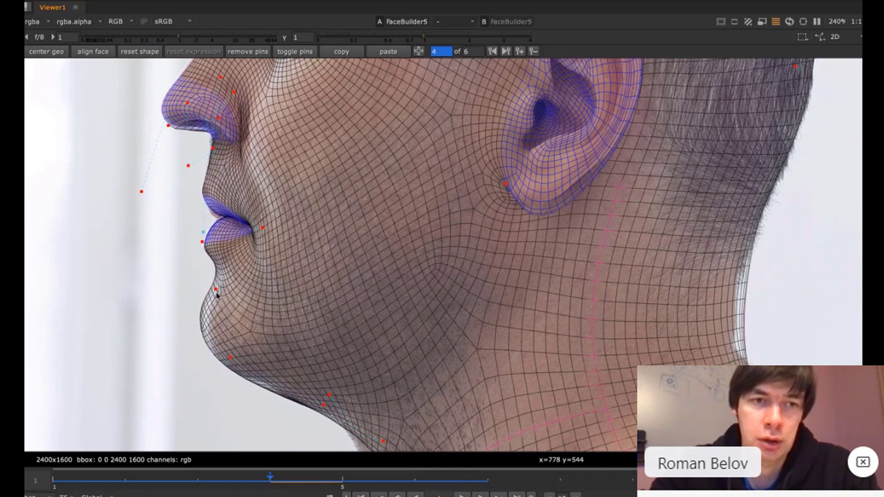
left_click_drag(225, 294, 237, 297)
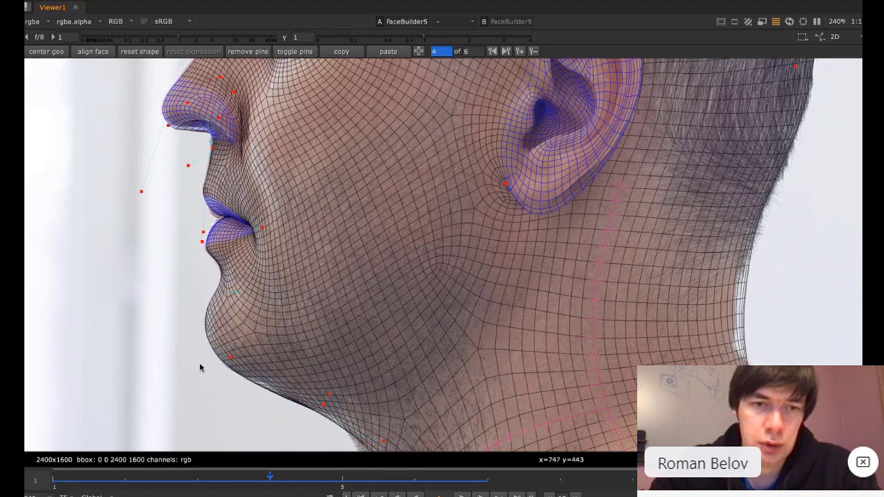
- Pin the mesh under the chin and fit the front of the throat to the photo's contour on frame 4
middle_click_drag(203, 372, 187, 245)
left_click_drag(246, 257, 257, 241)
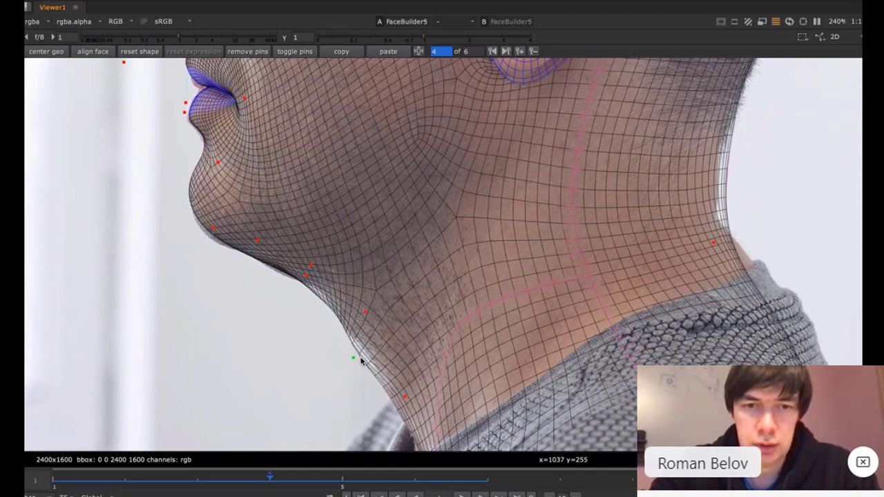
scroll(363, 356, "down", 5)
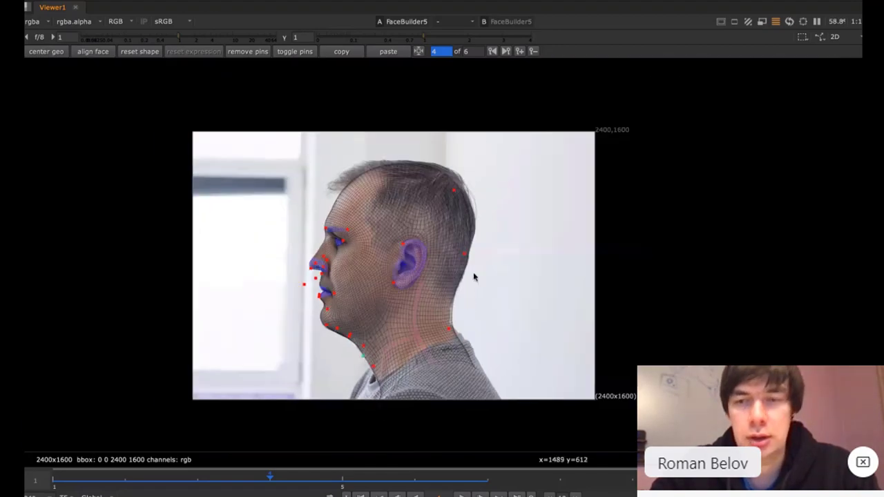
- Move the nape pin inward on frame 4, and pull the mesh outward at the collar and the back of the neck
scroll(476, 273, "up", 7)
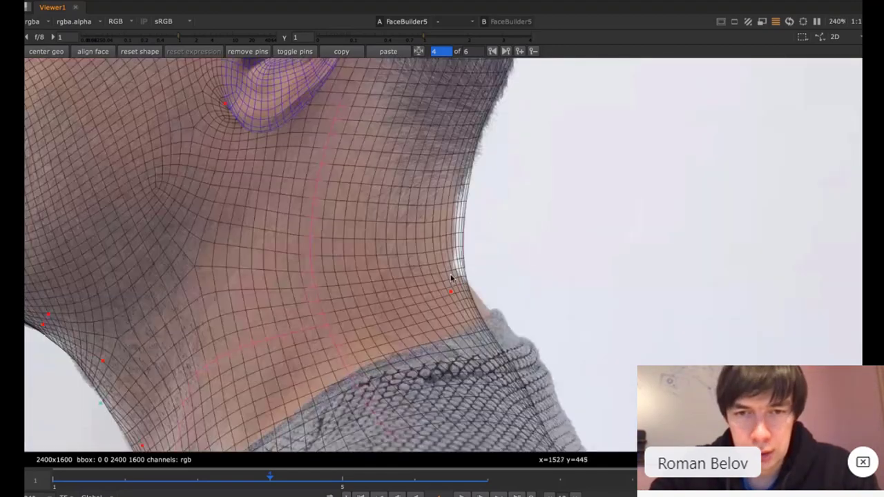
left_click_drag(453, 289, 425, 279)
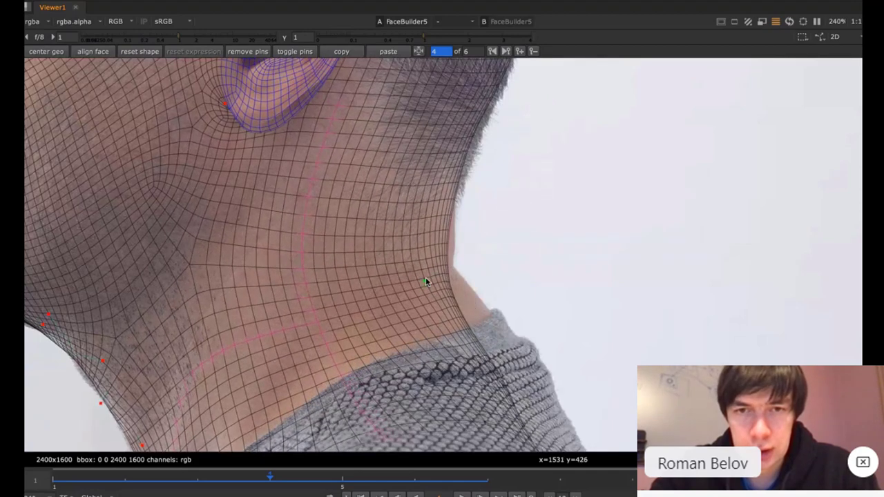
left_click_drag(486, 342, 489, 330)
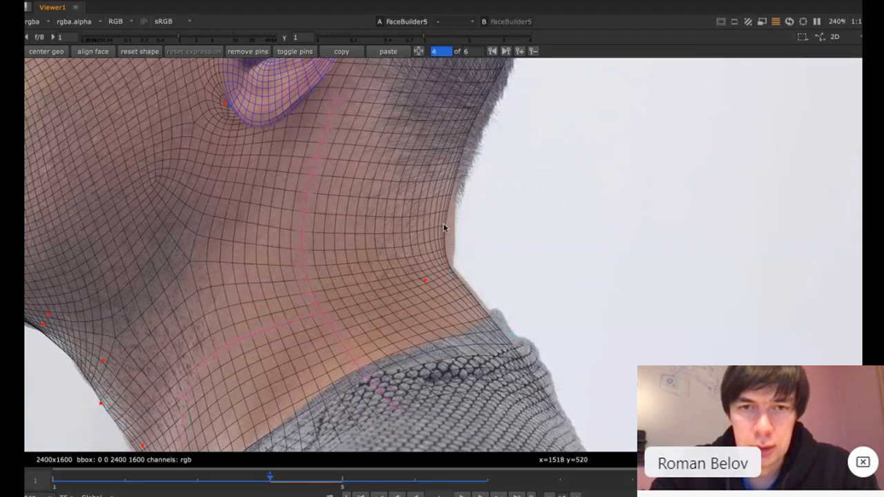
left_click_drag(446, 221, 458, 223)
scroll(460, 225, "down", 4)
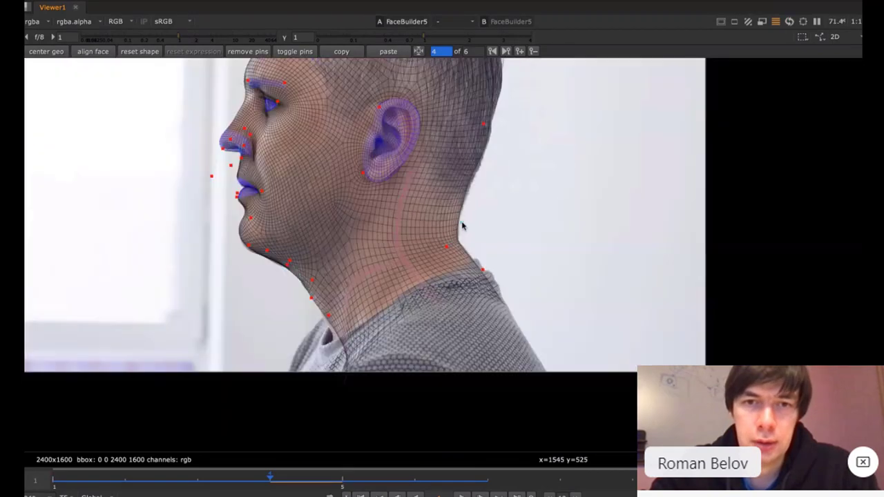
- Pull the nose bridge inward to the profile contour on frame 4 with pins around the bridge and upper eyelid
scroll(311, 127, "up", 5)
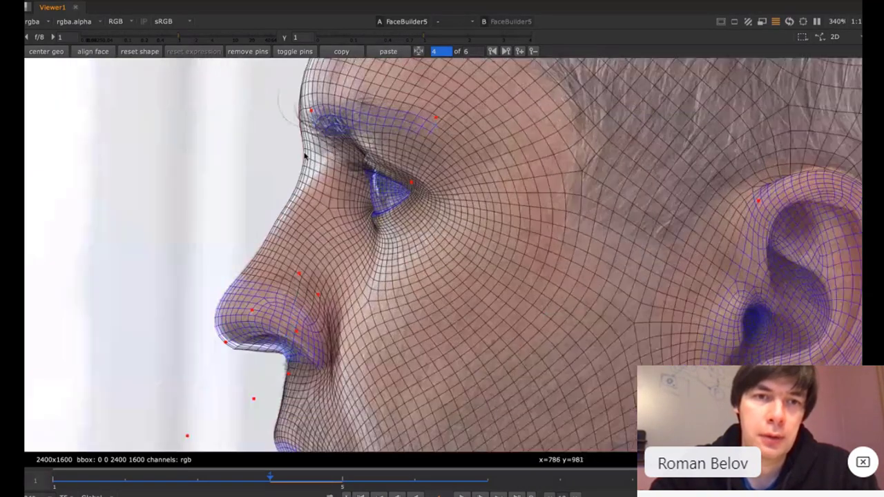
left_click_drag(316, 148, 369, 168)
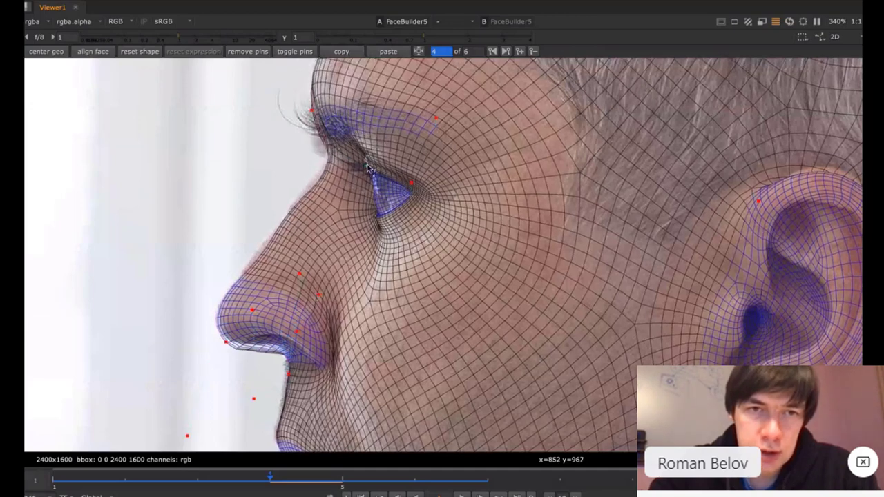
left_click_drag(306, 184, 322, 149)
middle_click_drag(266, 154, 266, 218)
left_click_drag(256, 377, 259, 343)
- Pin the upper forehead on frame 4 and pull the brow ridge and mid-forehead outward to the photo's contour
middle_click_drag(243, 203, 238, 337)
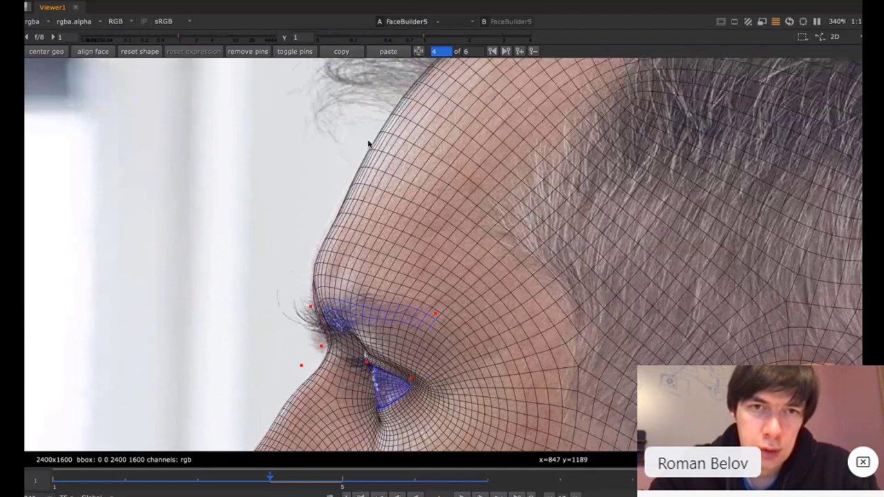
left_click(418, 118)
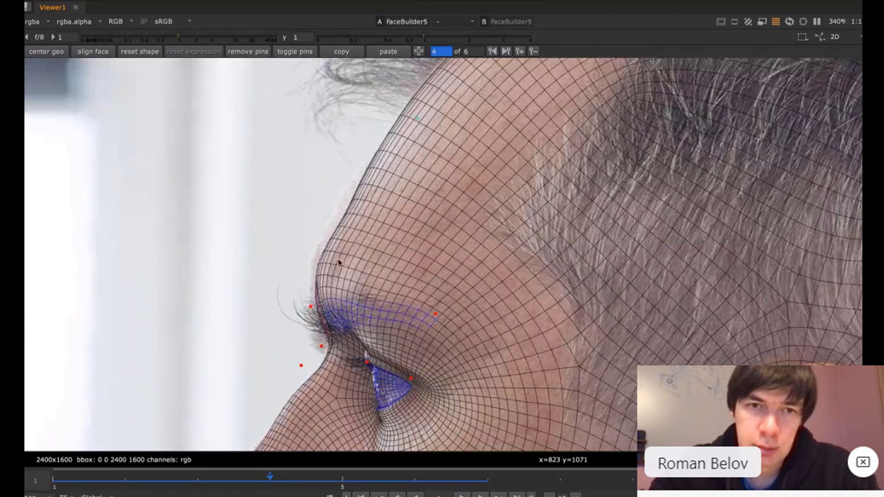
left_click_drag(316, 260, 310, 256)
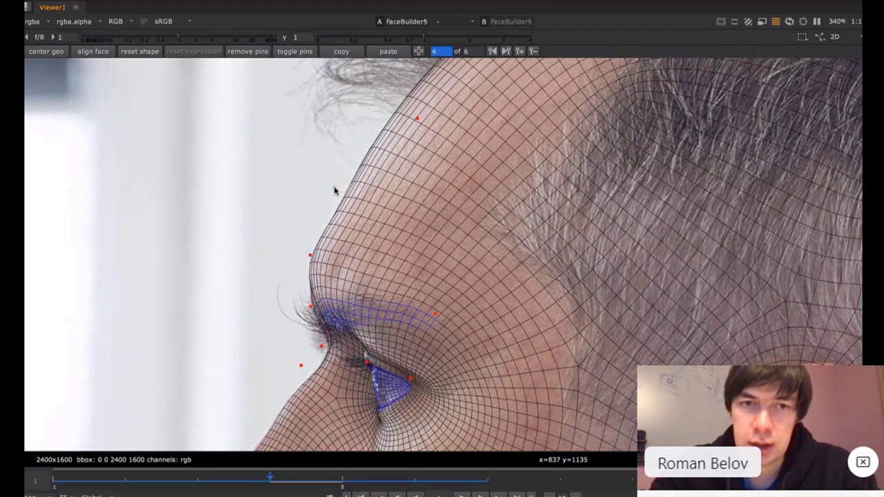
scroll(336, 191, "down", 5)
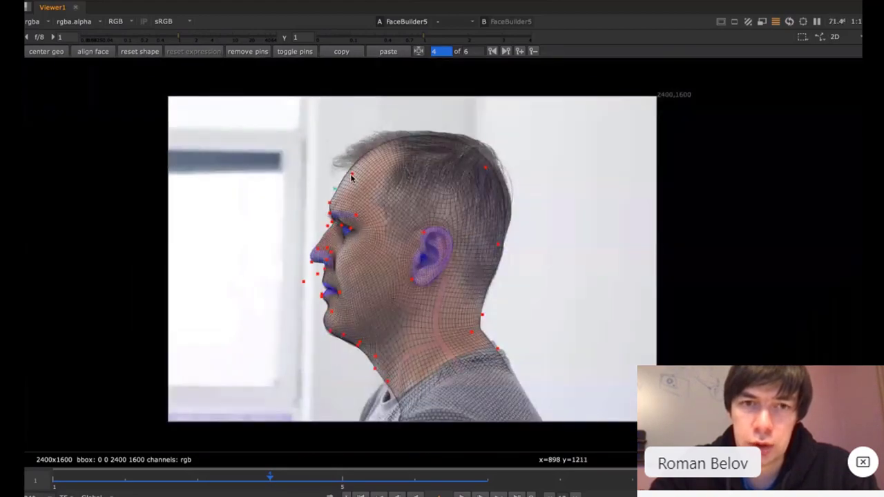
left_click_drag(353, 178, 354, 179)
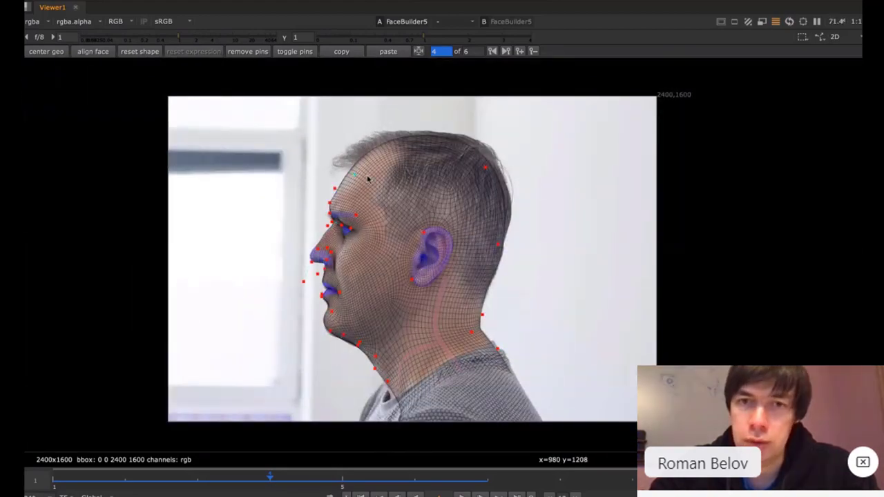
- Go to frame 3, pin the far cheek contour below the eye, and pull the near ear's outer edge inward
key("Left")
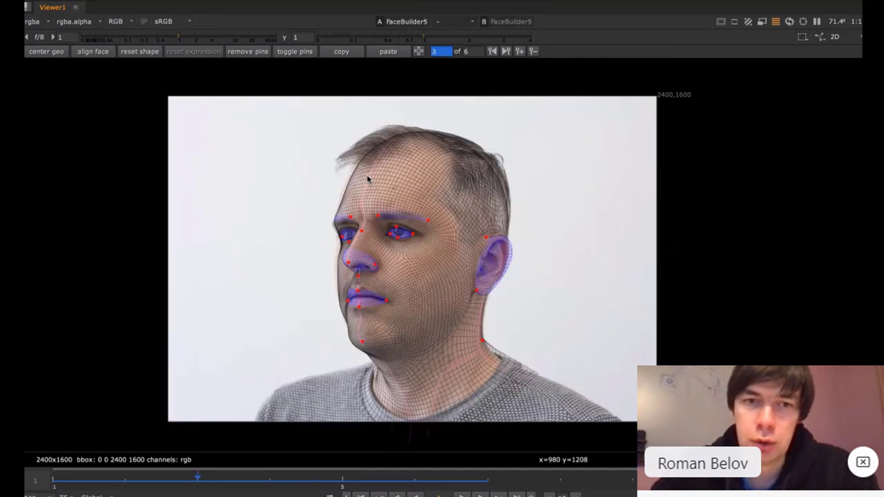
scroll(338, 238, "up", 5)
left_click_drag(338, 238, 325, 205)
left_click_drag(329, 240, 329, 241)
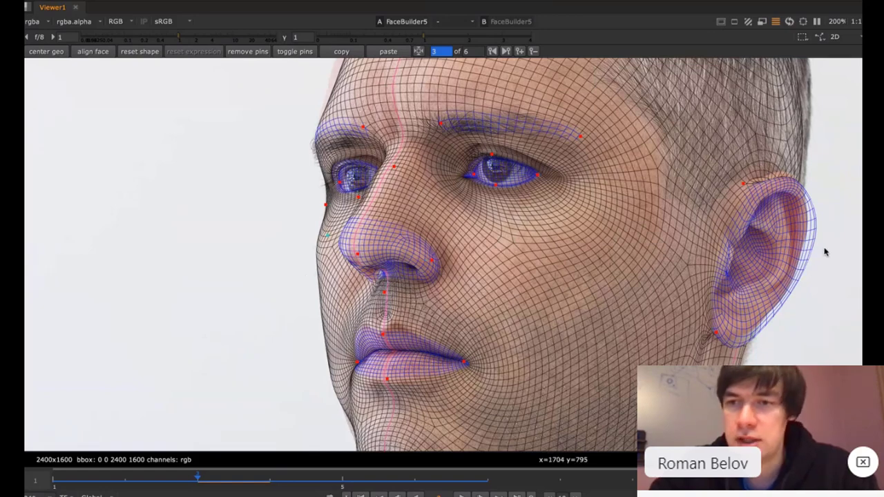
left_click_drag(800, 246, 799, 246)
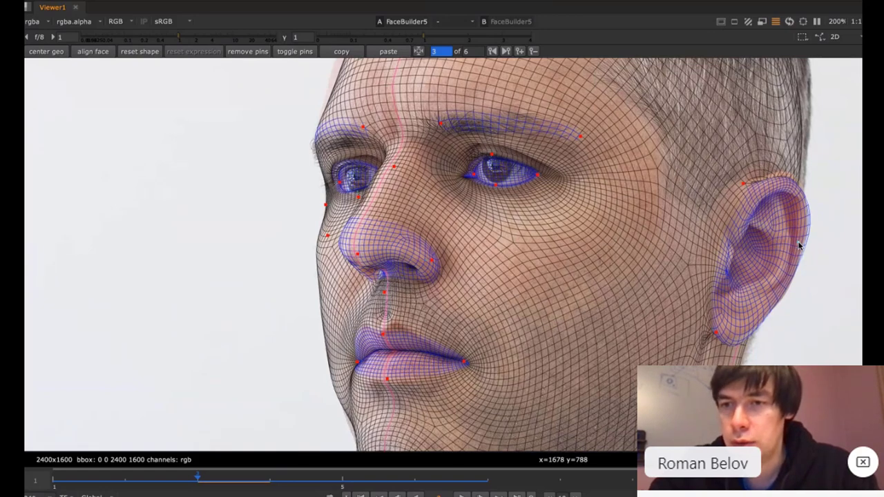
scroll(391, 292, "down", 5)
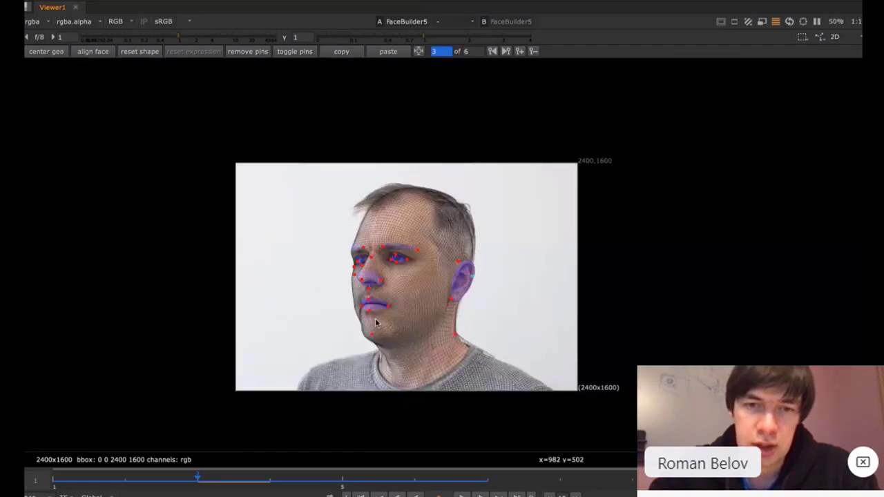
- Check the far eye area on frame 2, go to frame 1, and pull the man's left ear outward with pins at its lower and upper edge
key("Left")
scroll(458, 278, "up", 6)
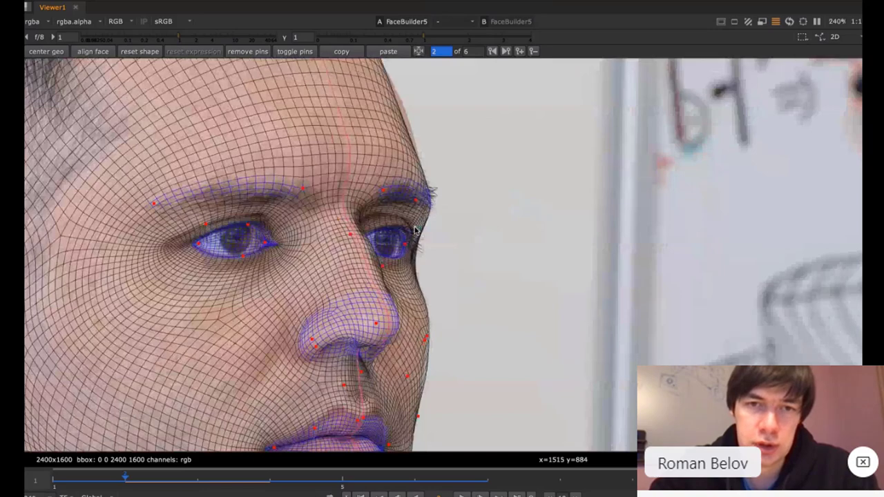
scroll(410, 230, "down", 4)
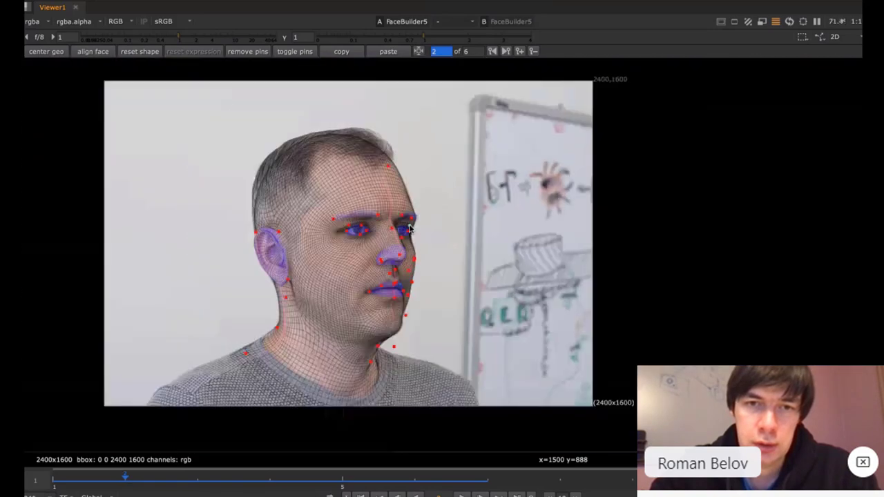
scroll(409, 230, "down", 2)
key("Left")
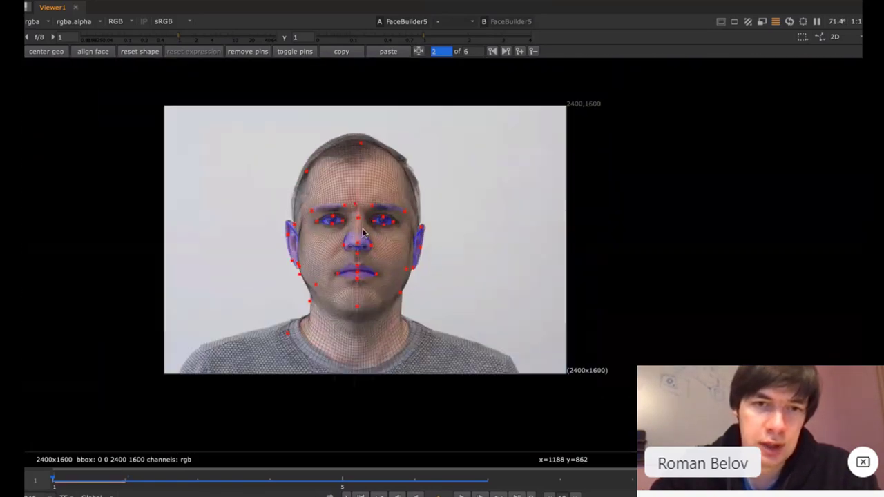
scroll(366, 230, "up", 4)
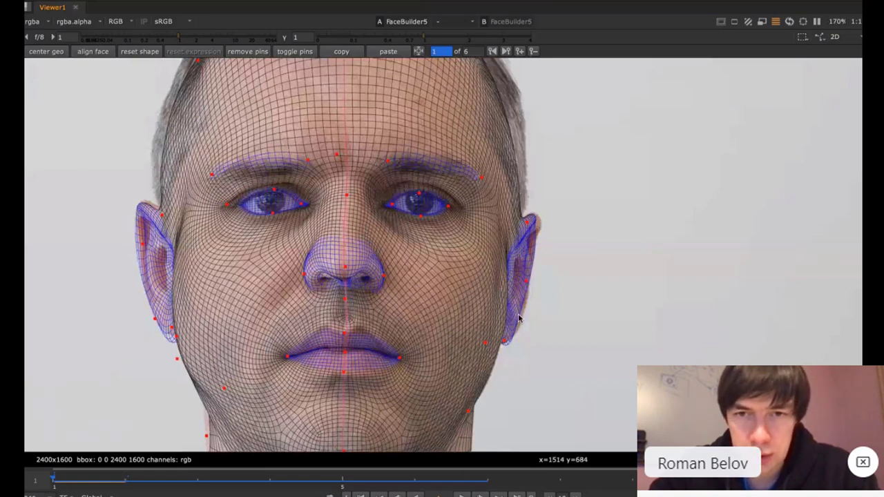
left_click_drag(523, 312, 528, 315)
left_click_drag(534, 235, 540, 231)
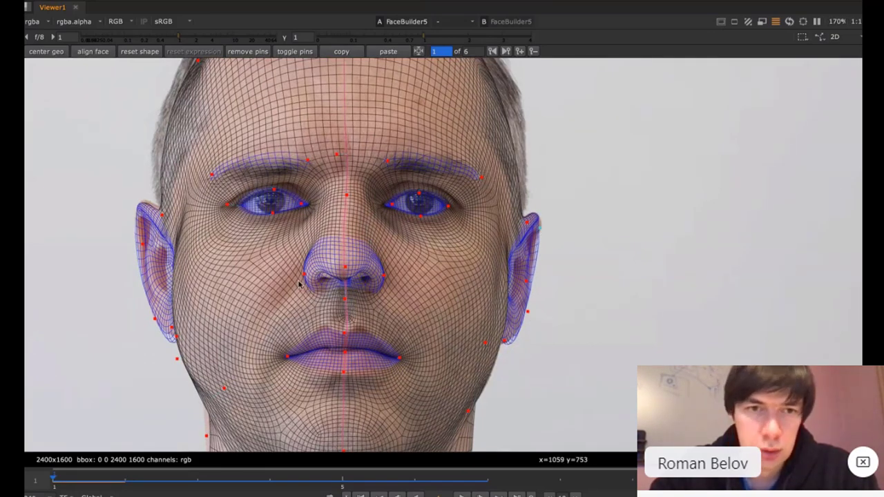
- Pin the mesh beneath the nose and at the man's left nostril on frame 1 to match the photo
scroll(300, 284, "up", 3)
left_click_drag(302, 297, 318, 429)
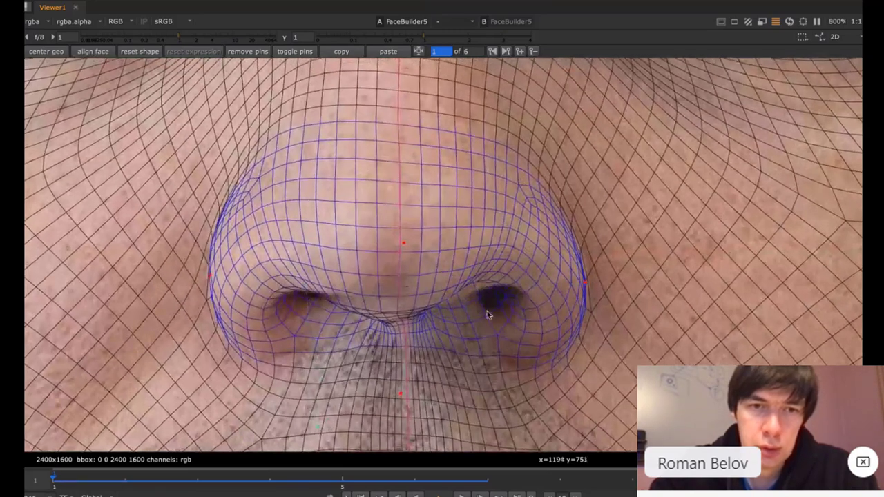
scroll(541, 296, "down", 5)
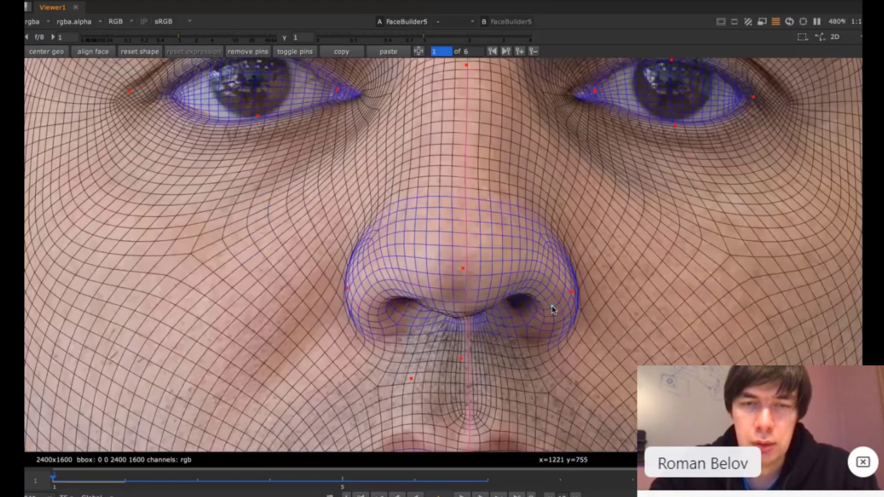
scroll(552, 311, "down", 5)
- Nudge the pin on the right side of the man's neck outward on frame 1 and pin the opposite side of the neck
middle_click_drag(514, 333, 483, 236)
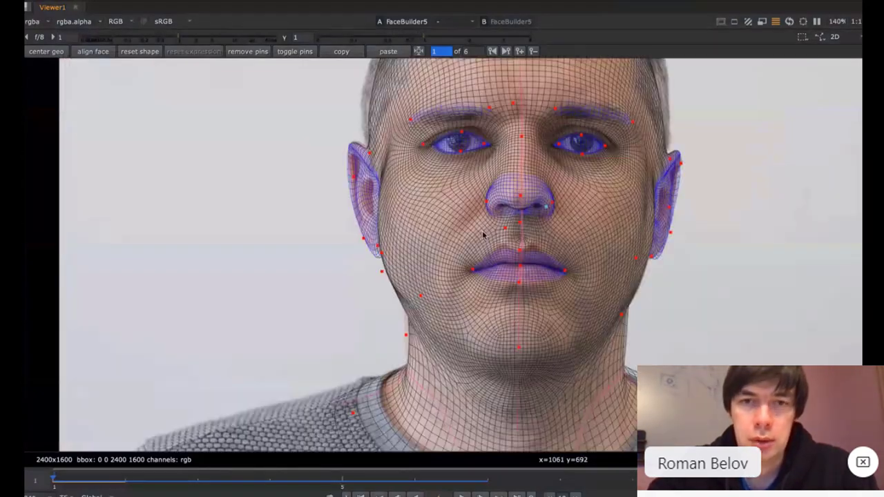
left_click_drag(405, 338, 402, 340)
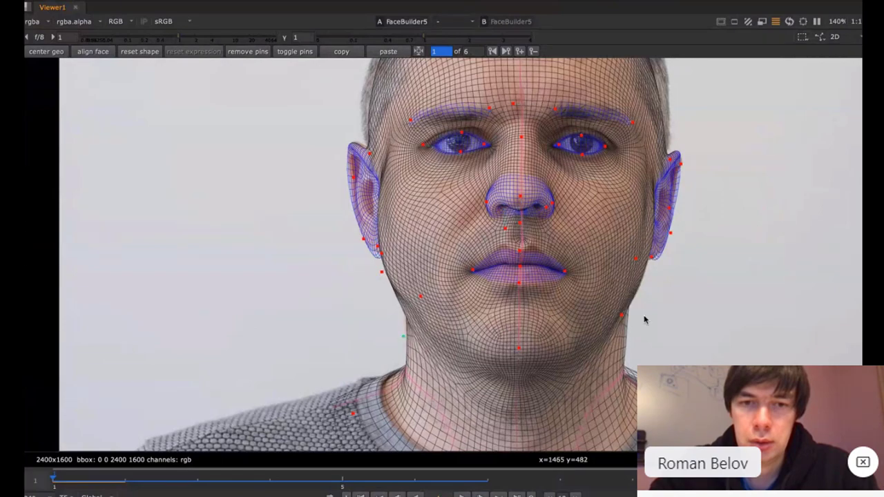
left_click(622, 339)
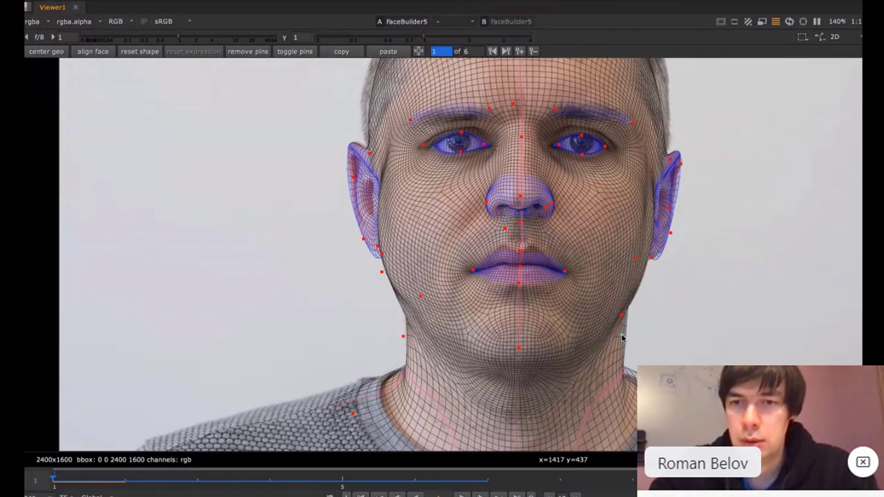
scroll(623, 339, "down", 3)
scroll(566, 261, "up", 6)
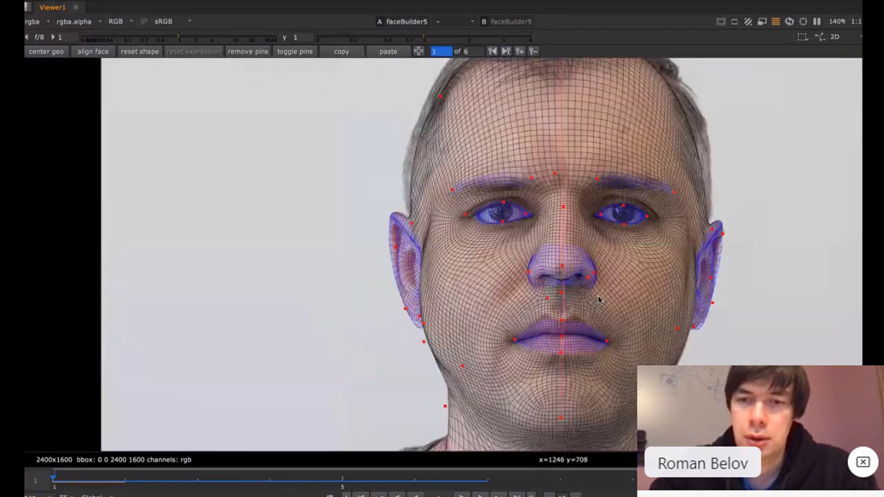
scroll(551, 228, "down", 5)
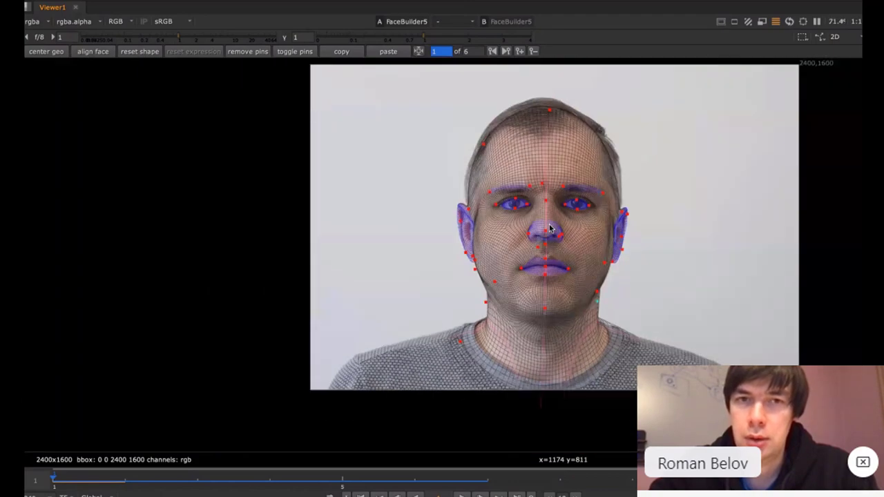
- Go to the opposite profile on frame 5, pin the throat and the area under the jaw inward, and move the chin pin inward
key("Right")
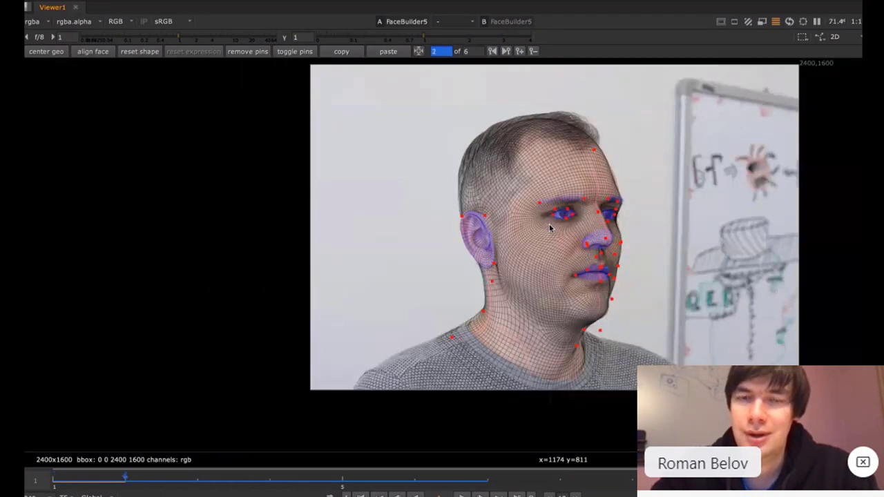
key("Right")
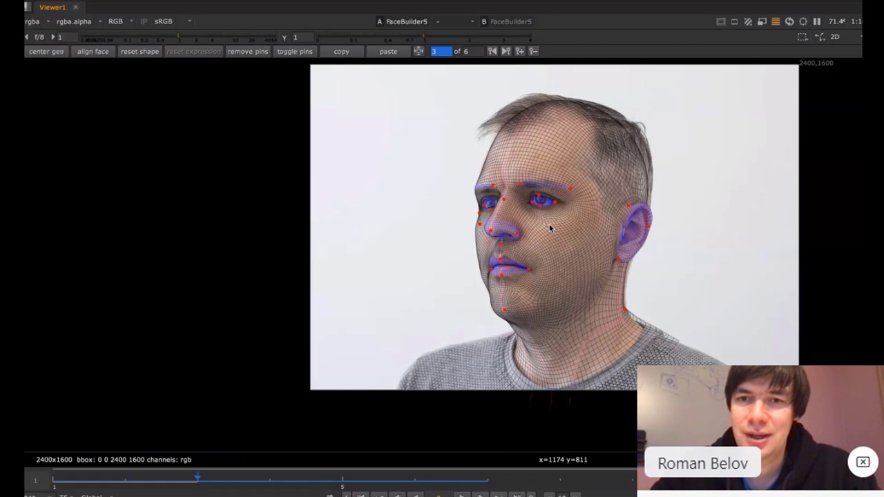
key("Right")
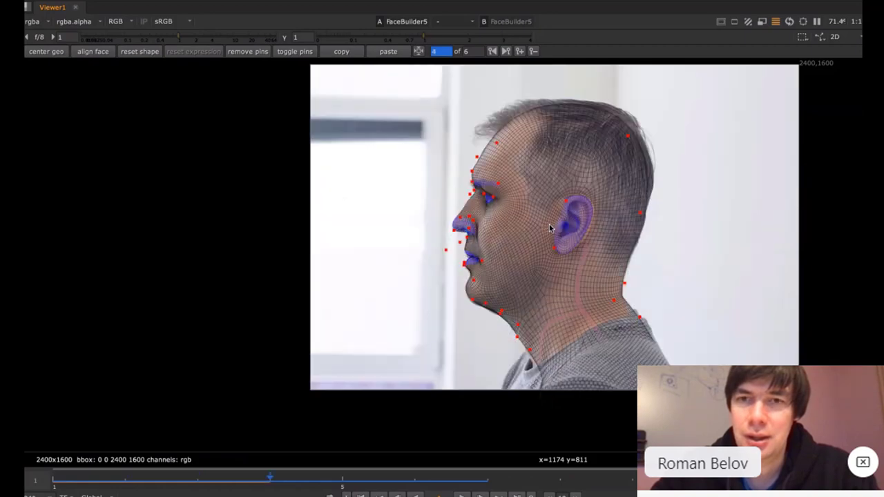
key("Right")
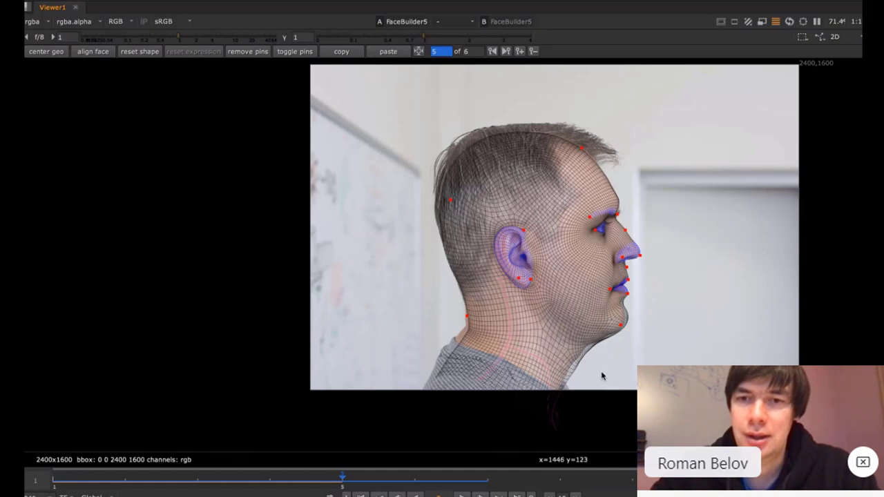
scroll(586, 373, "up", 5)
left_click_drag(590, 372, 552, 378)
left_click_drag(645, 294, 628, 268)
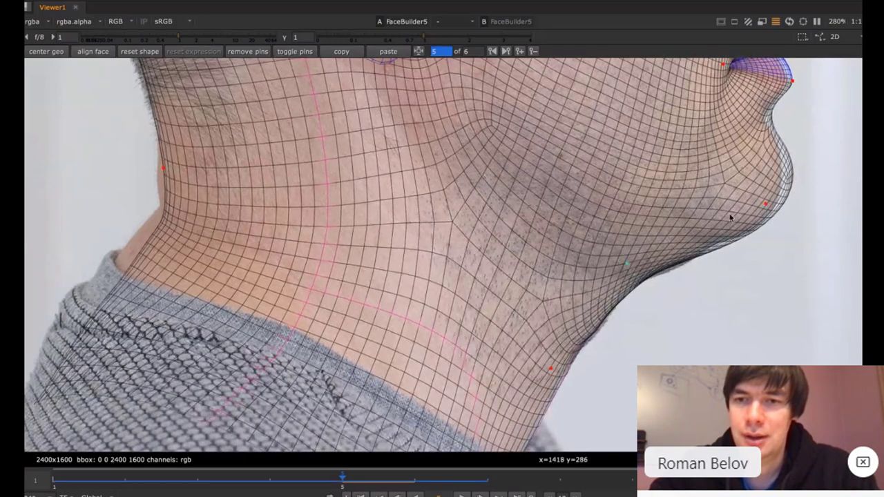
left_click_drag(766, 205, 740, 211)
scroll(739, 211, "down", 5)
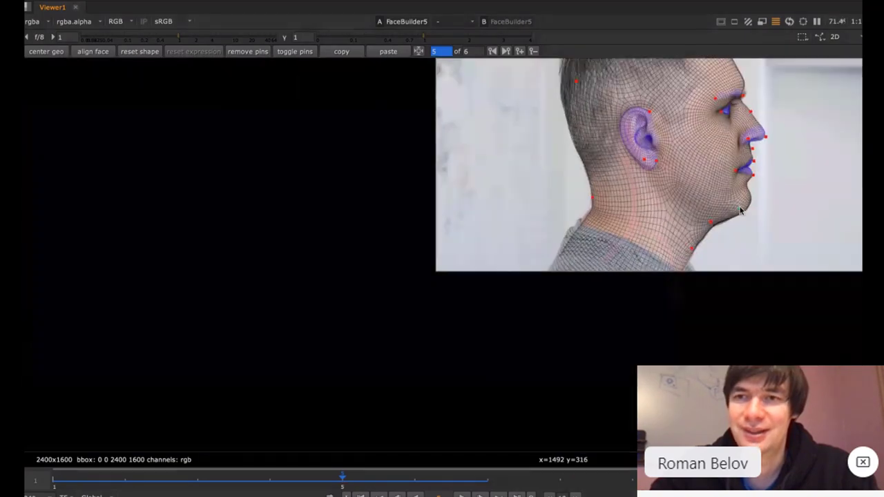
- Go to frame 6 and pull the mesh's far cheek outward with two pins to match the photo's contour
scroll(751, 135, "up", 5)
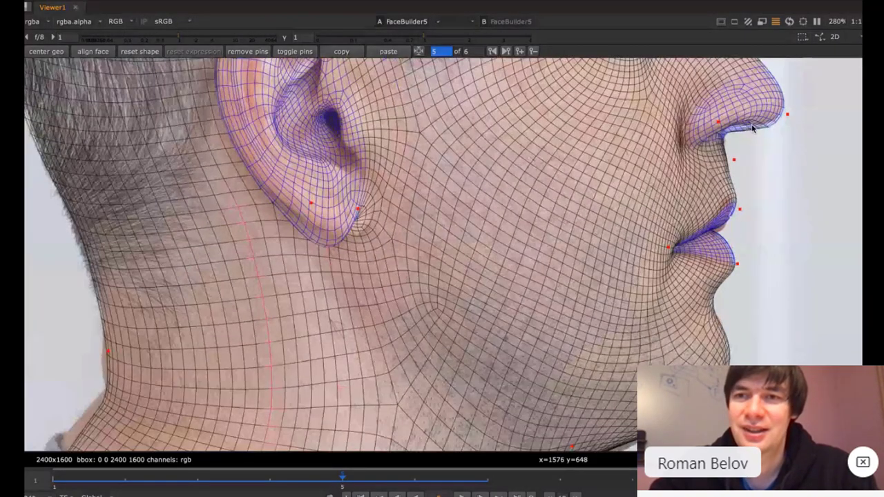
scroll(733, 105, "down", 5)
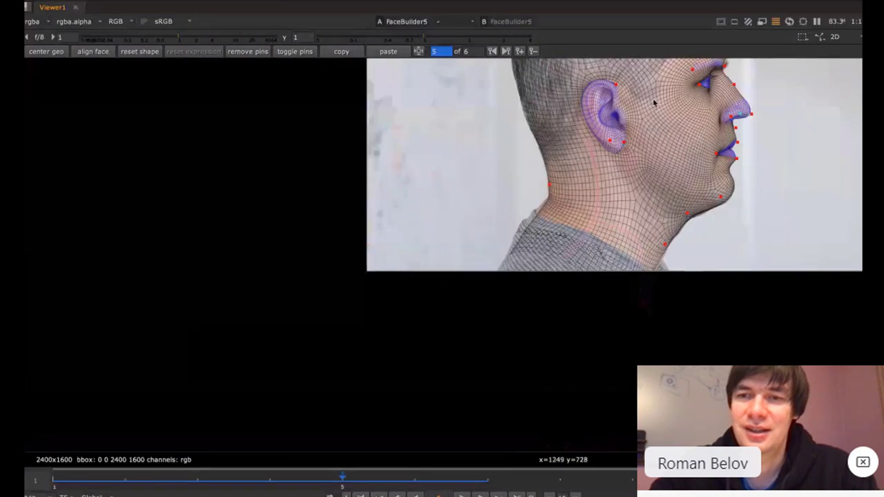
scroll(646, 102, "down", 1)
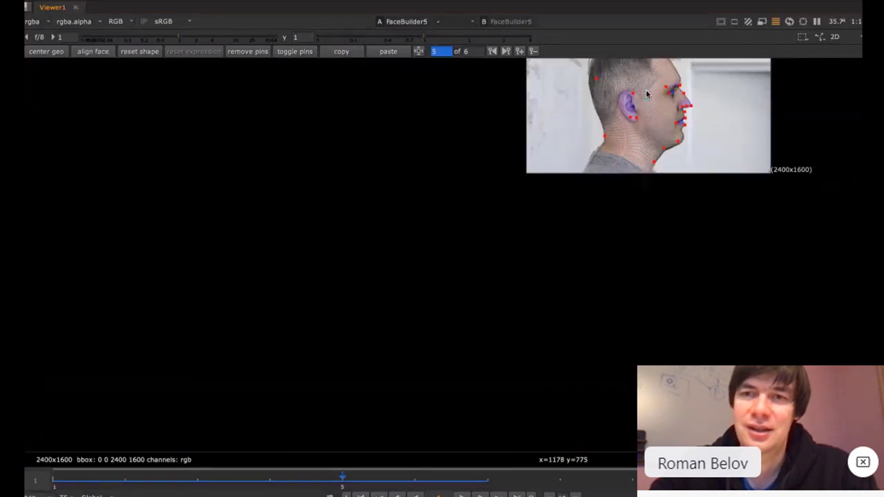
middle_click_drag(645, 102, 630, 197)
key("Right")
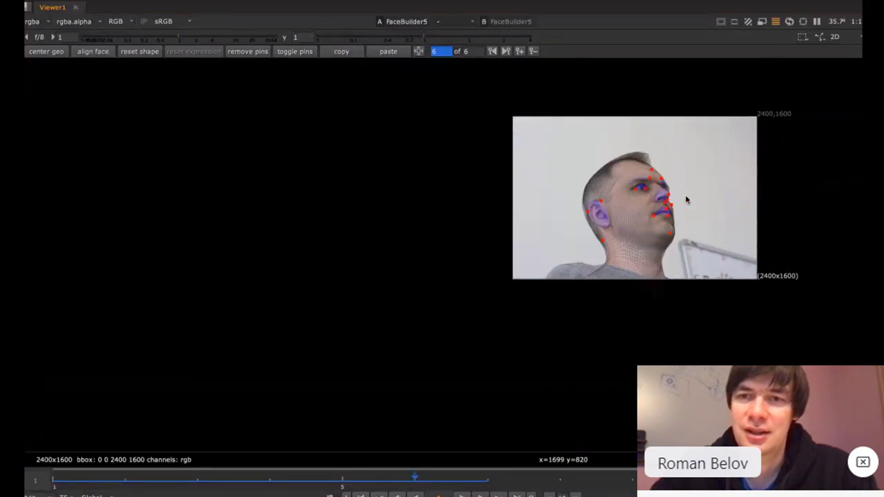
scroll(685, 197, "up", 8)
left_click_drag(592, 256, 602, 261)
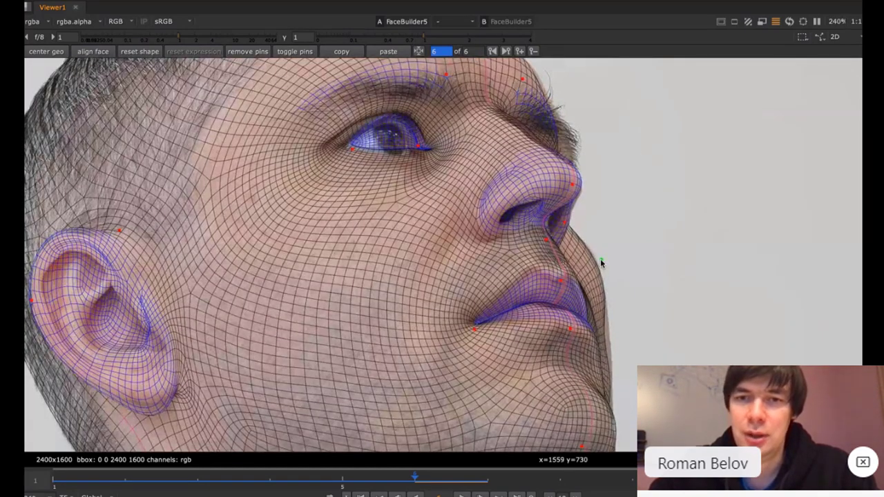
left_click_drag(602, 338, 617, 337)
scroll(615, 338, "down", 4)
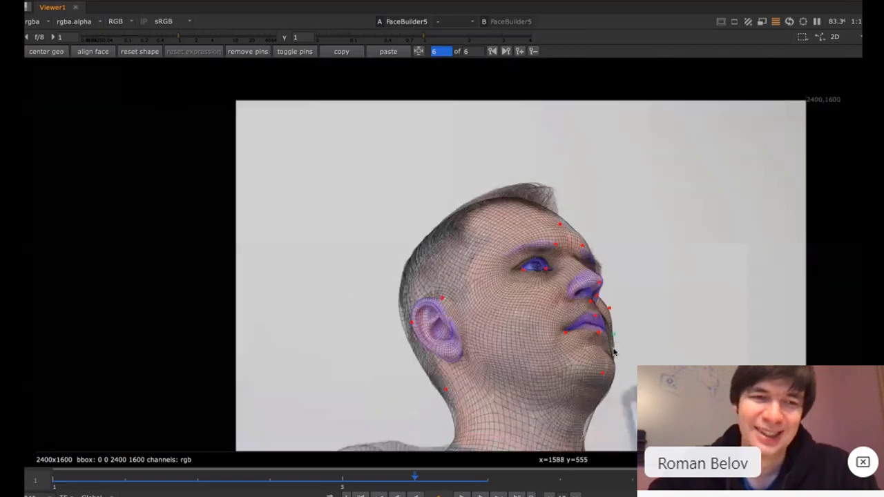
- Pin the forehead inward above the brow on frame 6 so the mesh follows the forehead outline
scroll(614, 352, "up", 6)
scroll(599, 354, "down", 6)
scroll(563, 241, "up", 5)
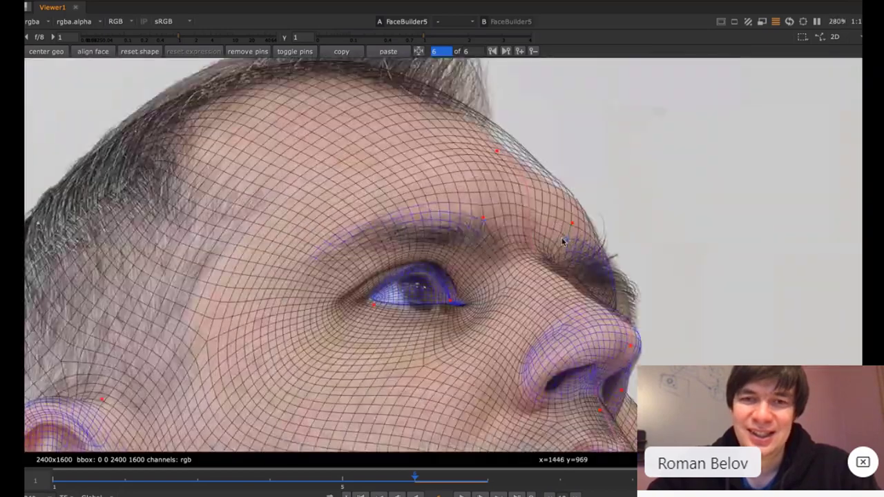
left_click_drag(494, 150, 473, 172)
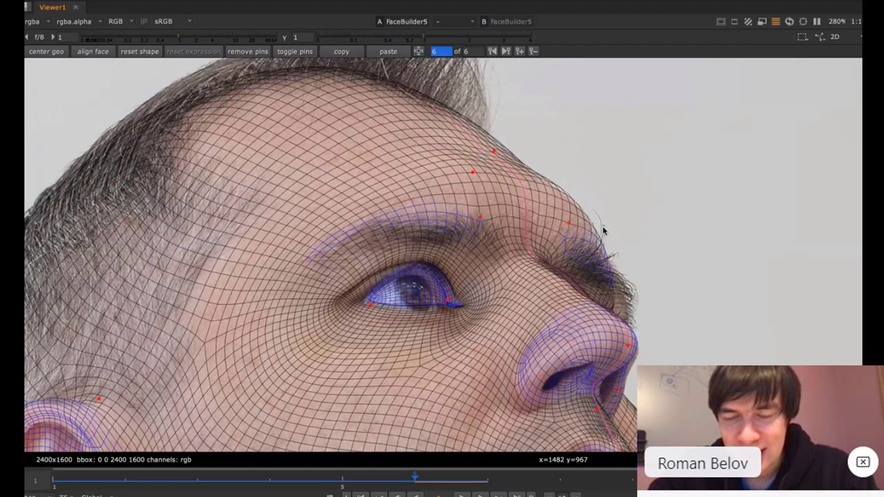
scroll(585, 205, "down", 5)
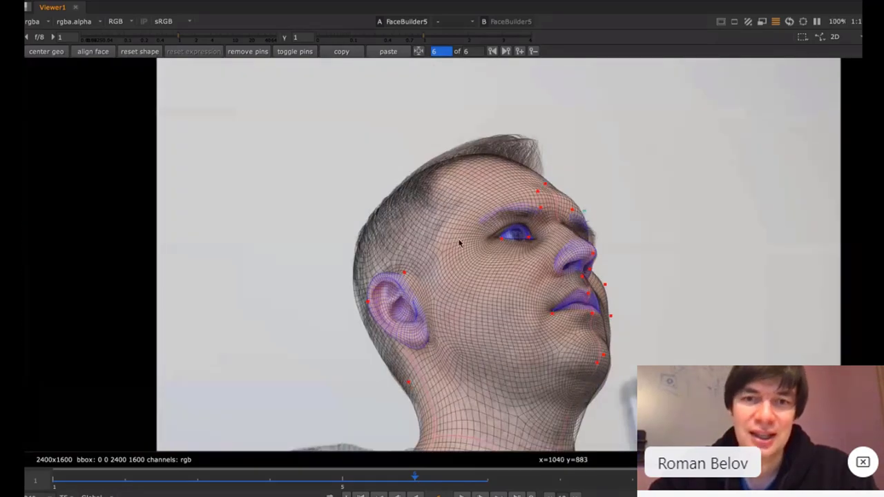
- Pin the inner corner of the near eye downward and adjust the outer eye corner on frame 6
scroll(521, 253, "up", 5)
left_click_drag(547, 220, 542, 237)
left_click_drag(468, 222, 463, 226)
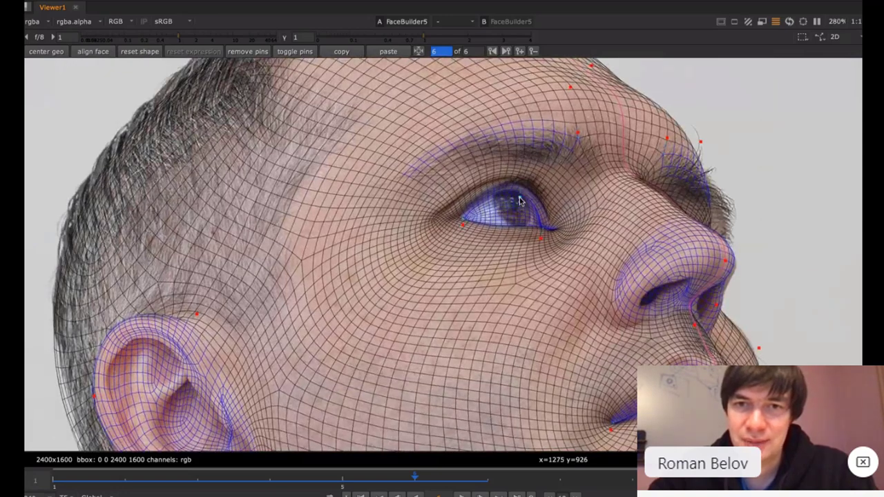
scroll(518, 207, "down", 4)
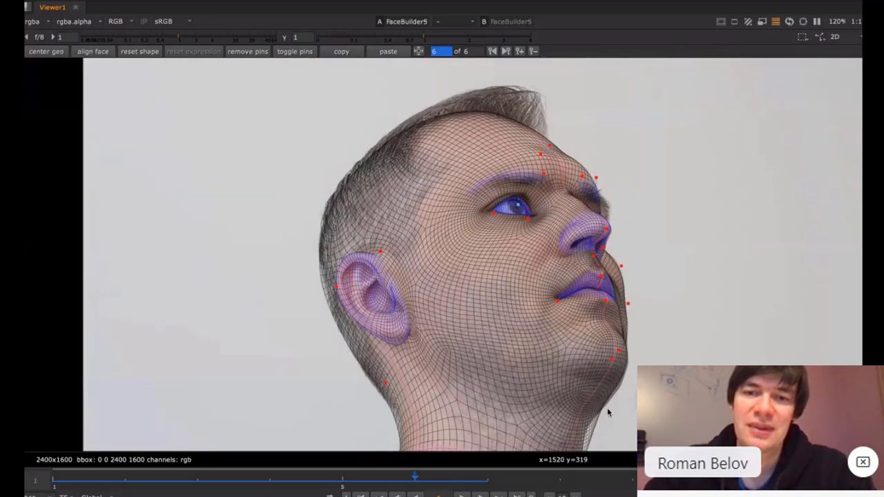
- Pin the throat inward and the area under the chin outward on frame 6 to match the neck contour
scroll(608, 409, "up", 5)
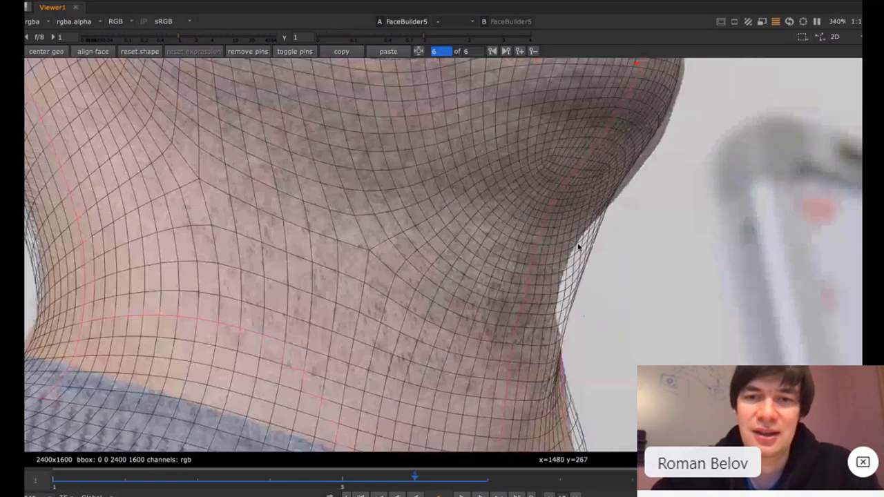
left_click_drag(580, 250, 547, 230)
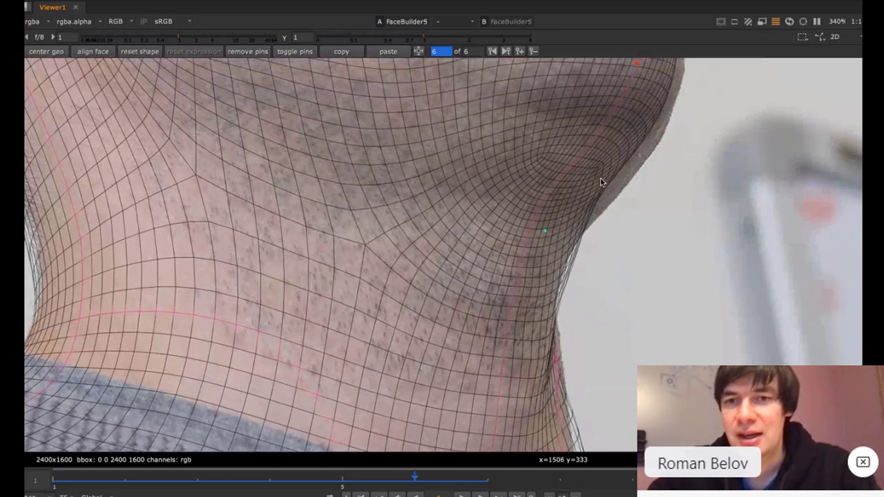
left_click_drag(607, 181, 638, 205)
left_click_drag(545, 232, 524, 219)
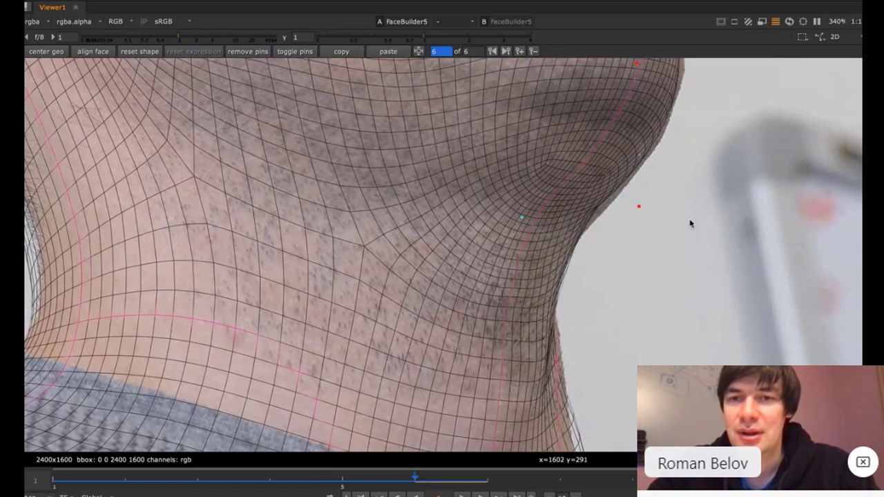
mouse_move(646, 218)
left_mouse_down()
mouse_move(651, 223)
mouse_move(645, 220)
left_mouse_up()
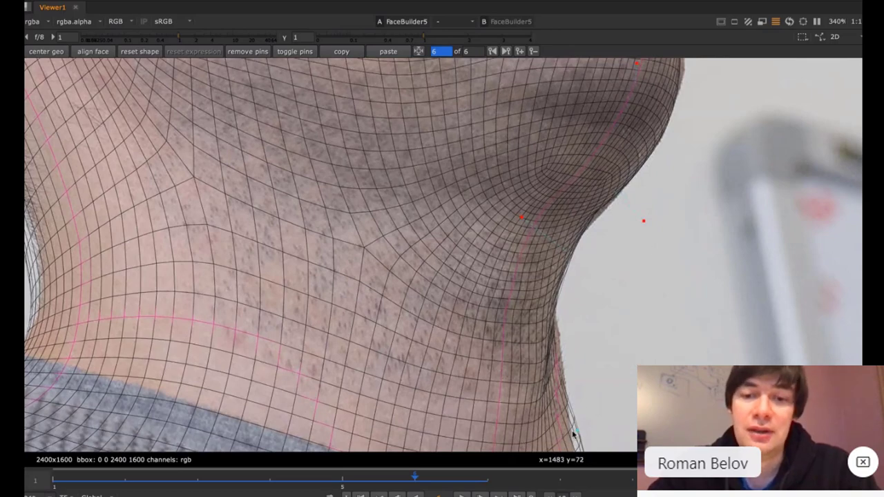
key("f")
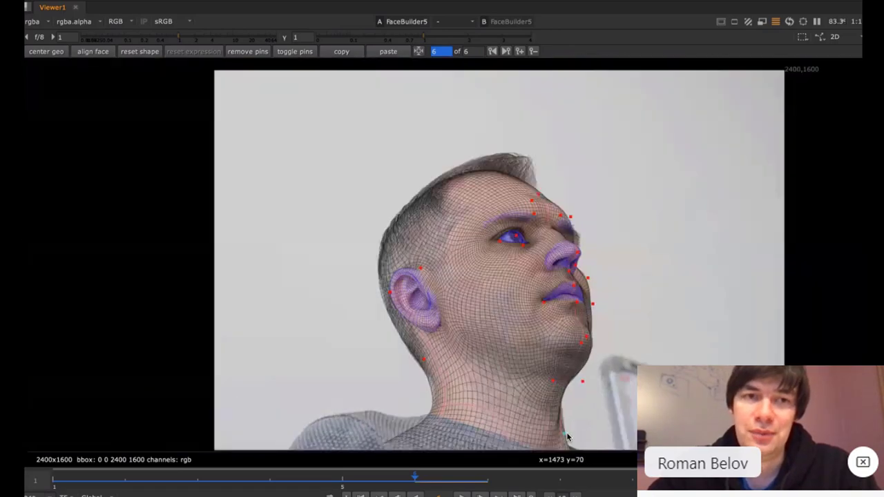
- Pin the lobe, rear edge and upper edge of the visible ear on frame 6 to match the photo
scroll(438, 328, "up", 8)
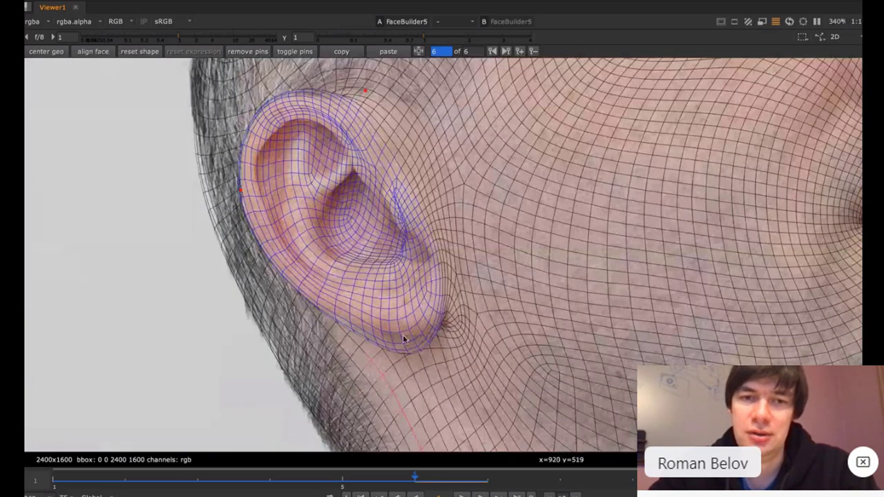
left_click_drag(395, 338, 412, 309)
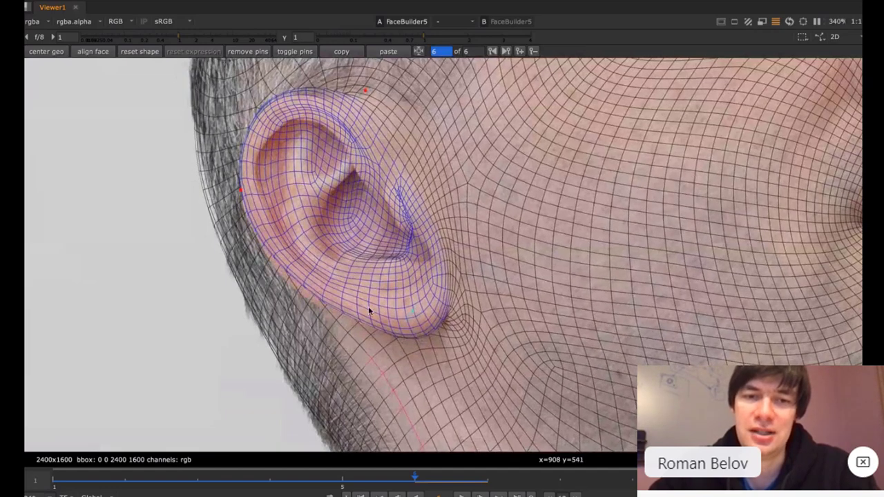
left_click_drag(298, 288, 297, 296)
left_click_drag(331, 108, 331, 114)
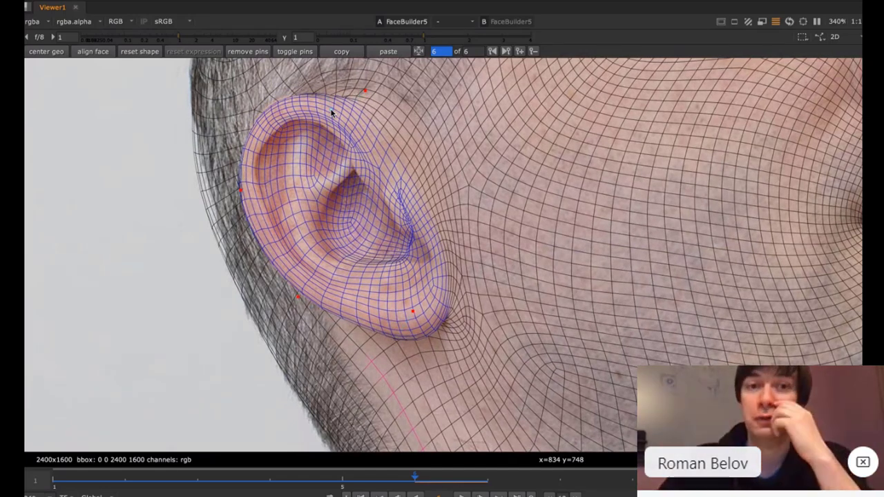
scroll(332, 112, "down", 5)
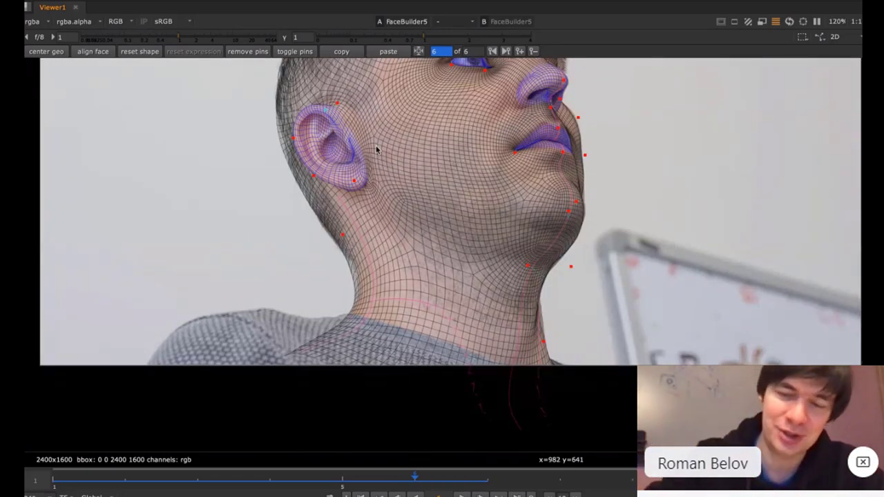
- Pin the far eye area outward and the far brow slightly inward on frame 6
middle_click_drag(487, 145, 424, 268)
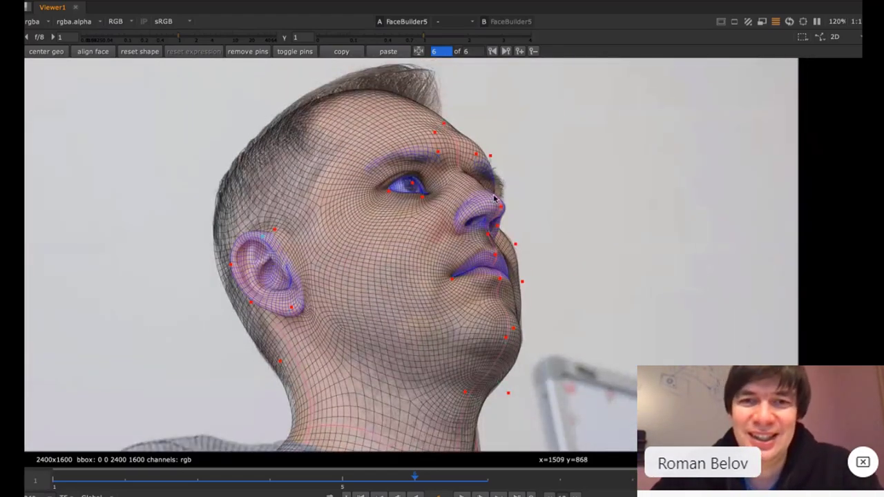
scroll(494, 199, "up", 5)
left_click_drag(494, 163, 574, 197)
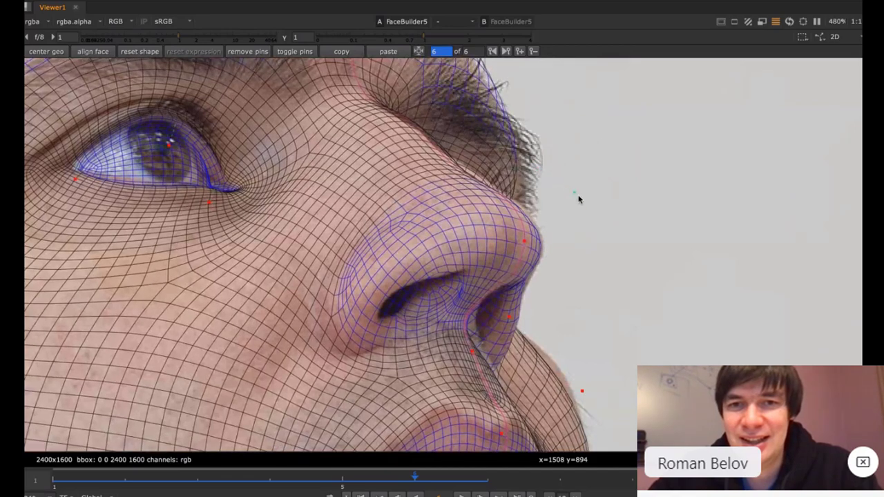
middle_click_drag(576, 123, 607, 290)
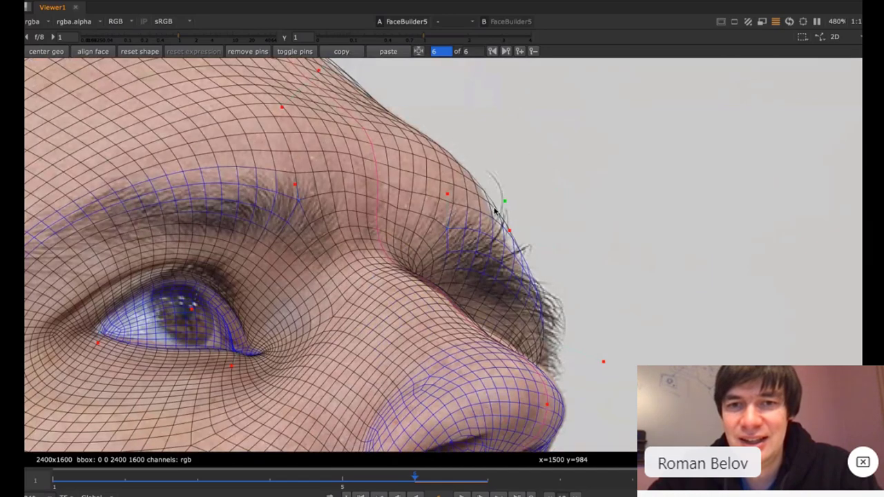
left_click_drag(497, 207, 494, 213)
scroll(491, 211, "down", 5)
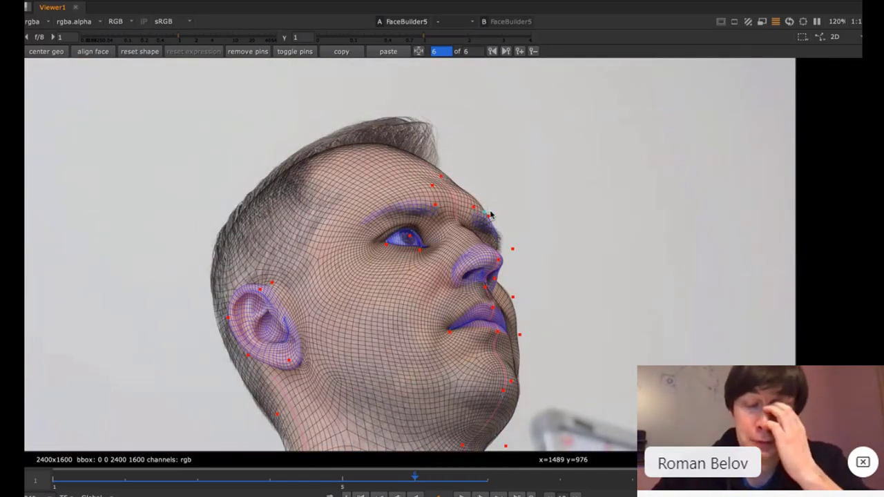
- Go back to the profile on frame 4 and pin the rear edge of the man's ear outward
key("Right")
key("Left")
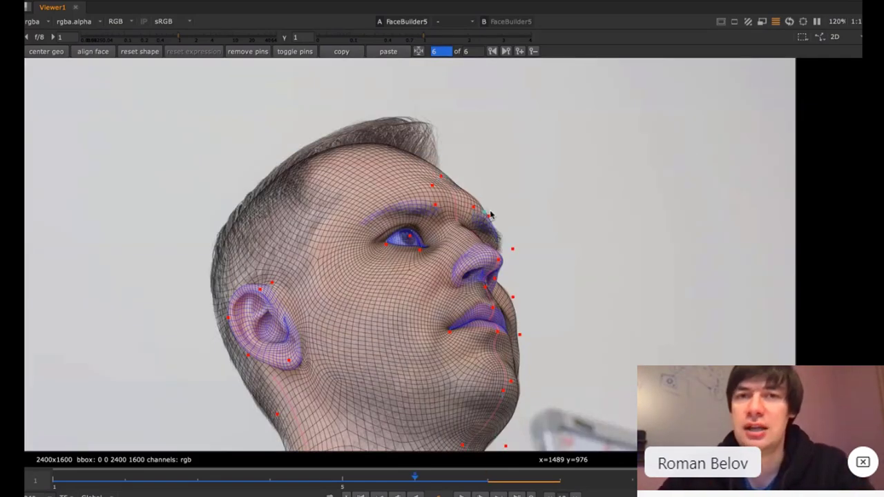
key("Left")
key("Left")
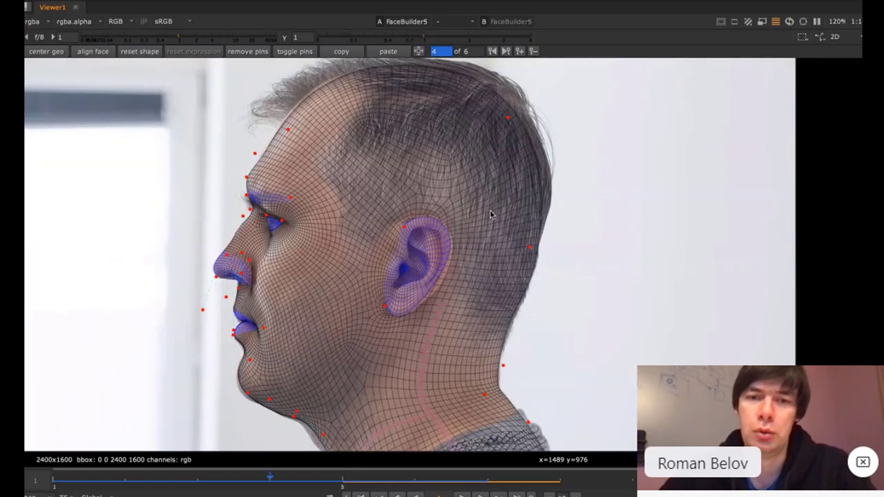
left_click(442, 268)
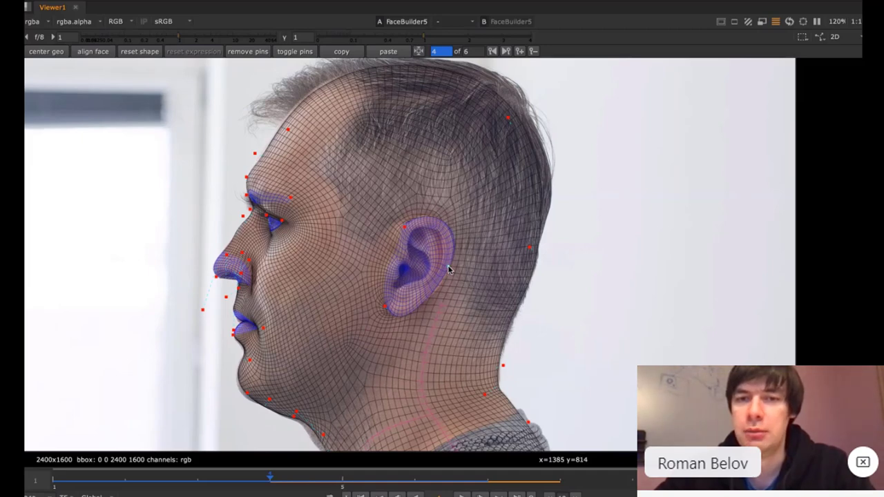
- Go to frame 2 and pin the upper rear edge of the man's right ear slightly outward
key("Left")
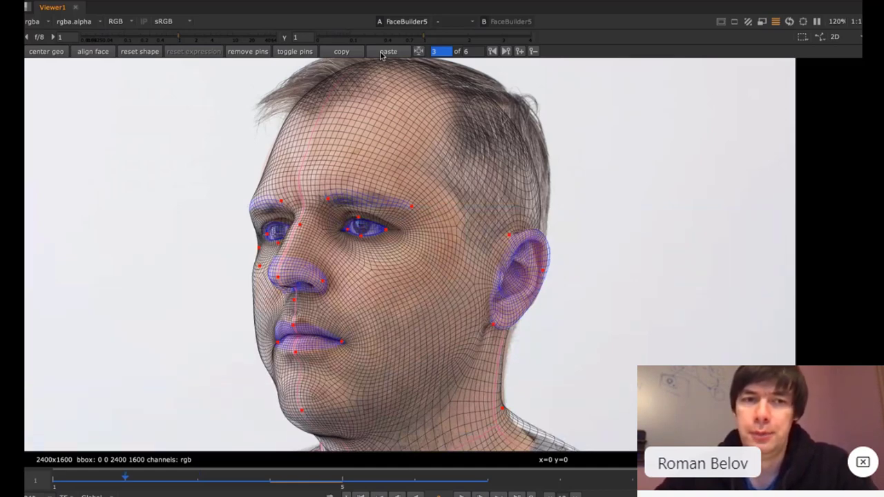
key("Left")
left_click_drag(230, 255, 227, 250)
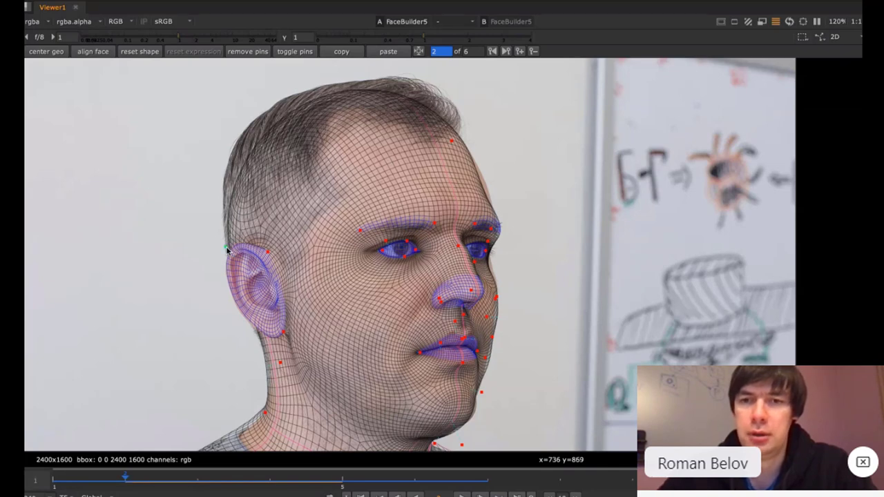
- Check the mesh alignment at the neck and ears on frame 1 and the neighbouring frames
key("Left")
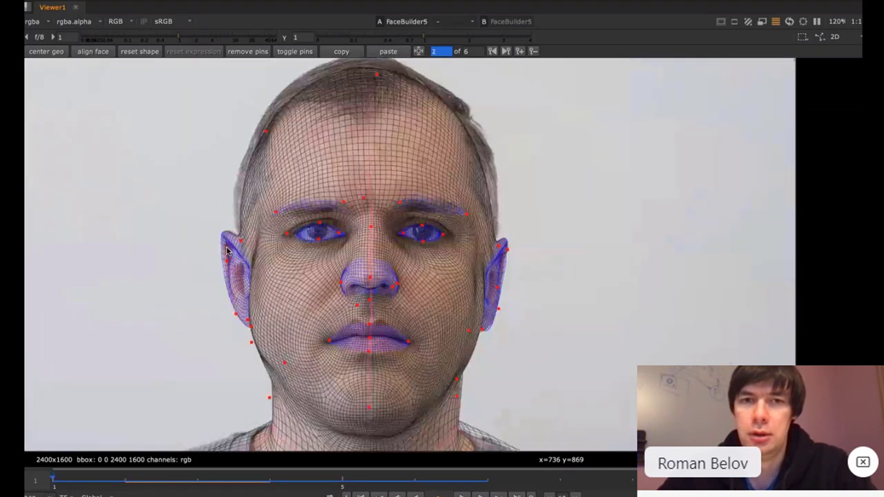
middle_click_drag(553, 250, 616, 198)
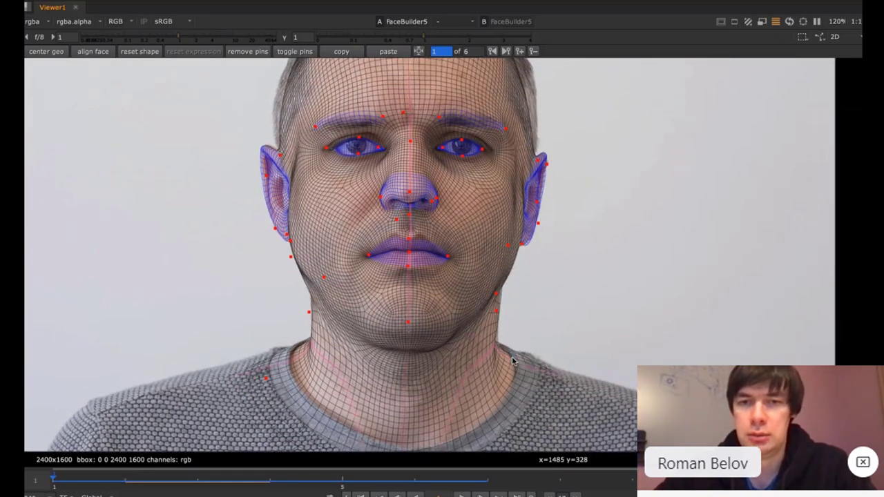
key("Right")
key("Right")
key("Right")
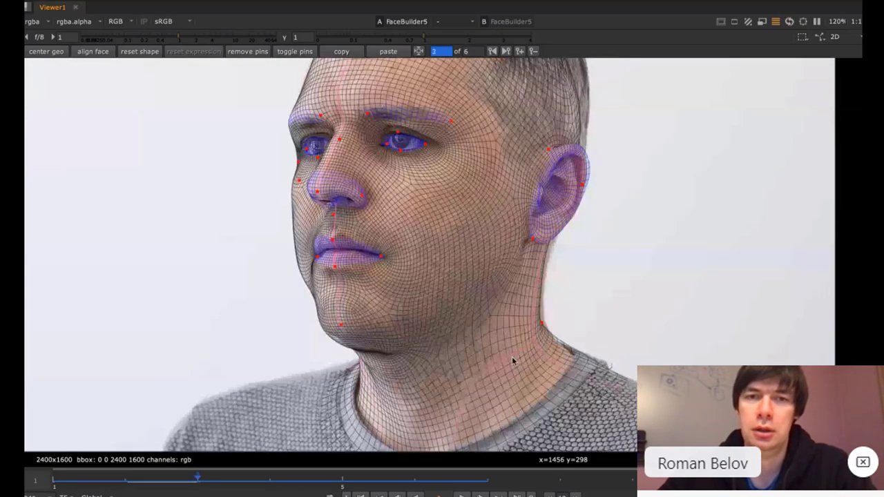
key("Left")
key("Left")
key("Right")
- Inspect the two head models from the side in the 3D view and bring back the full workspace layout
key("Tab")
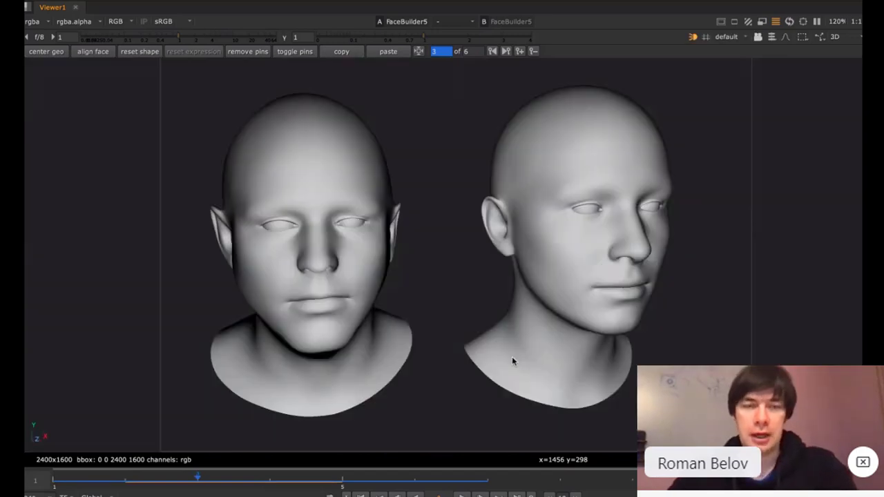
left_click_drag(444, 279, 516, 252, "ctrl")
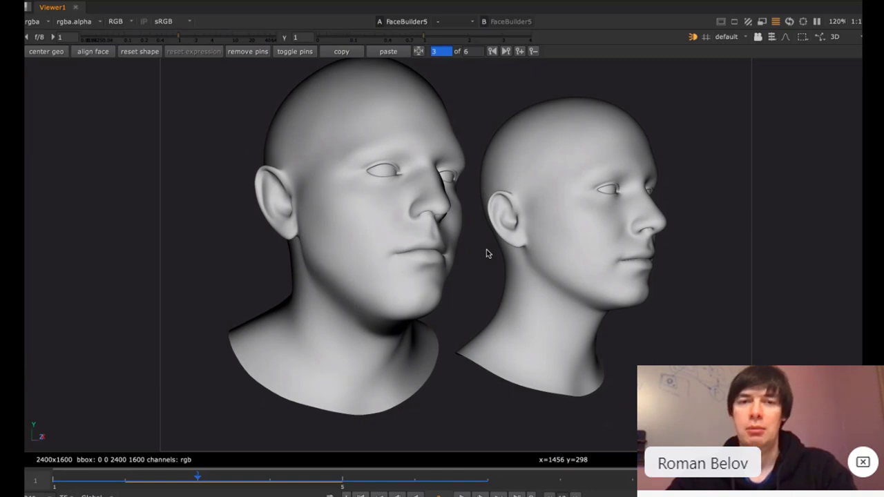
key("space")
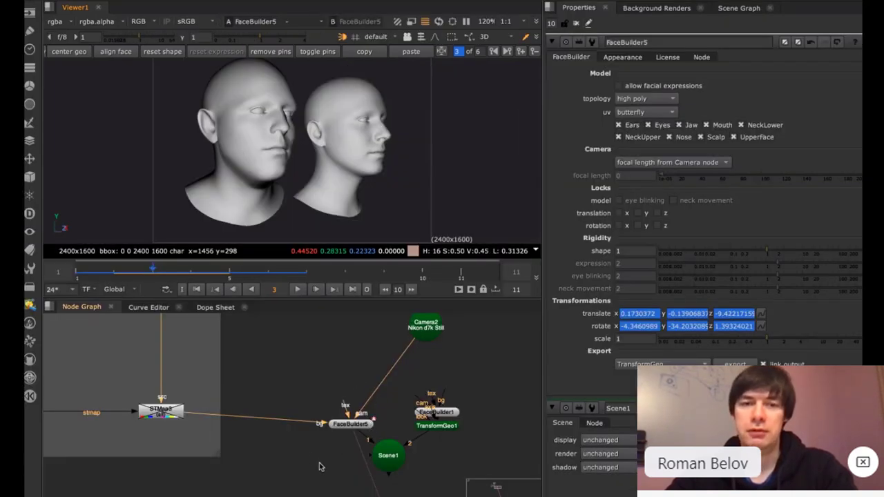
- Add a TextureBuilder node to the node graph near FaceBuilder5
key("Tab")
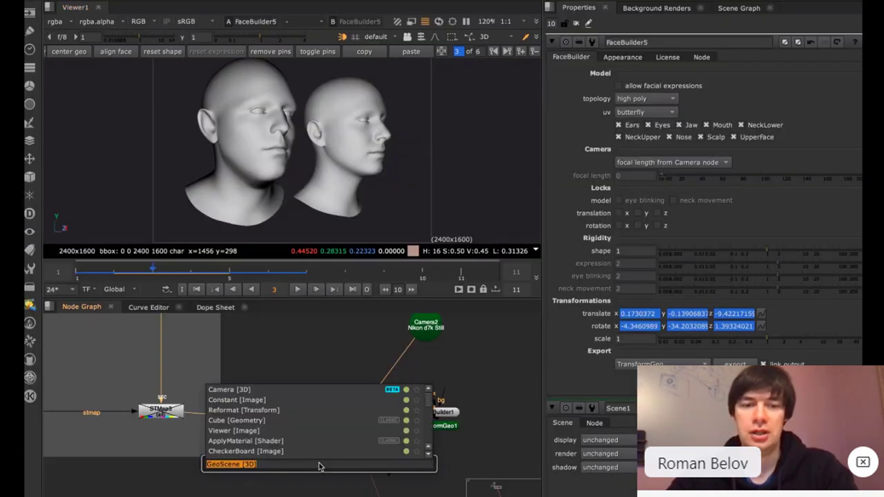
type("text")
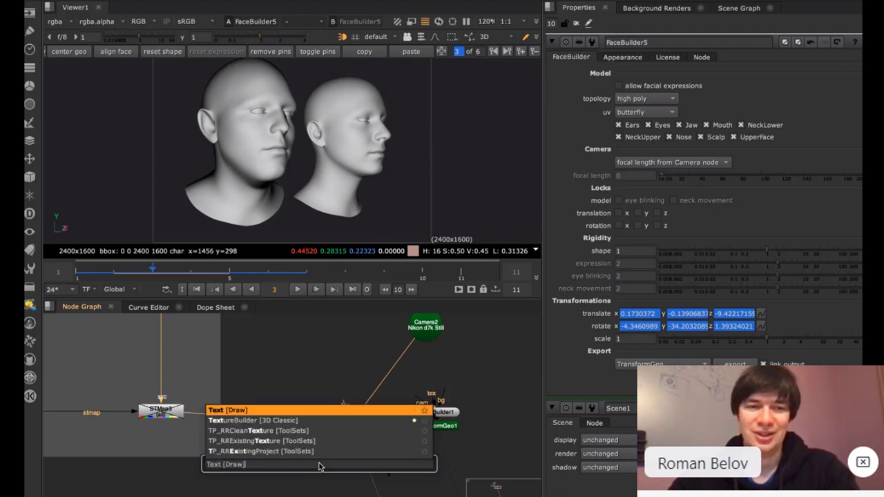
key("Down")
key("Return")
- Connect the TextureBuilder's cam input to Camera2 and its bg input to STMap3, rearranging the nodes for clear wiring
left_click_drag(319, 468, 436, 315)
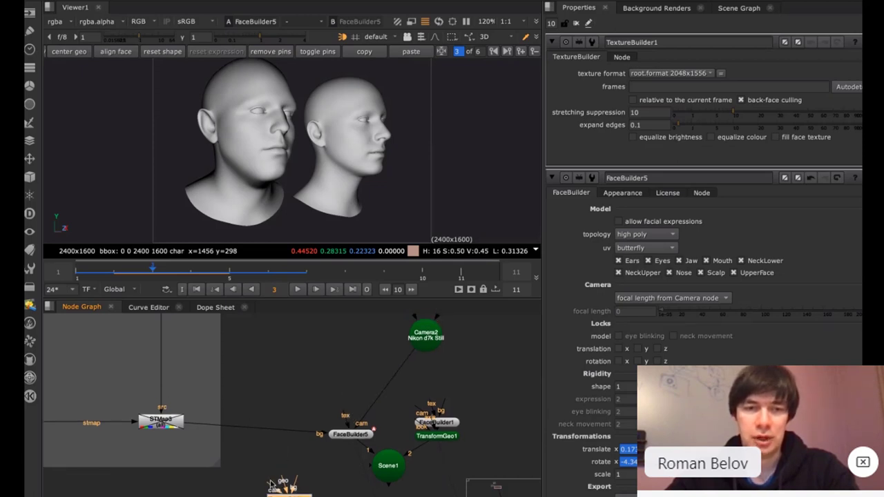
left_click_drag(268, 488, 301, 361)
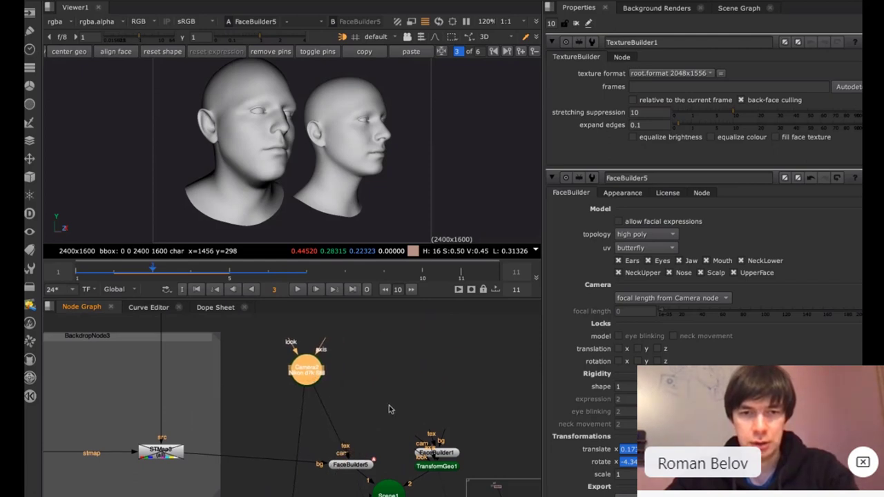
middle_click_drag(389, 408, 408, 277)
left_click_drag(326, 407, 197, 373)
left_click(350, 447)
key("Tab")
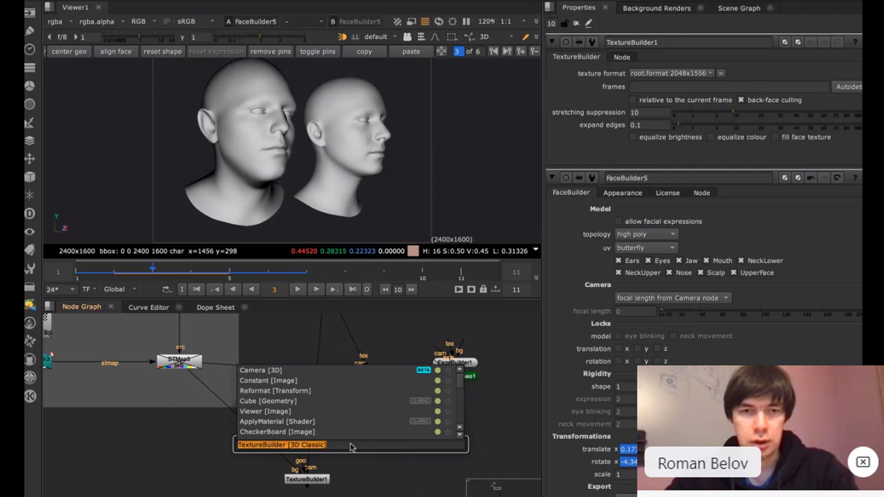
key("Escape")
- Export a FacialExpressions node from FaceBuilder5, place it above TextureBuilder1 and connect it to TextureBuilder1's geo input
left_click(371, 375)
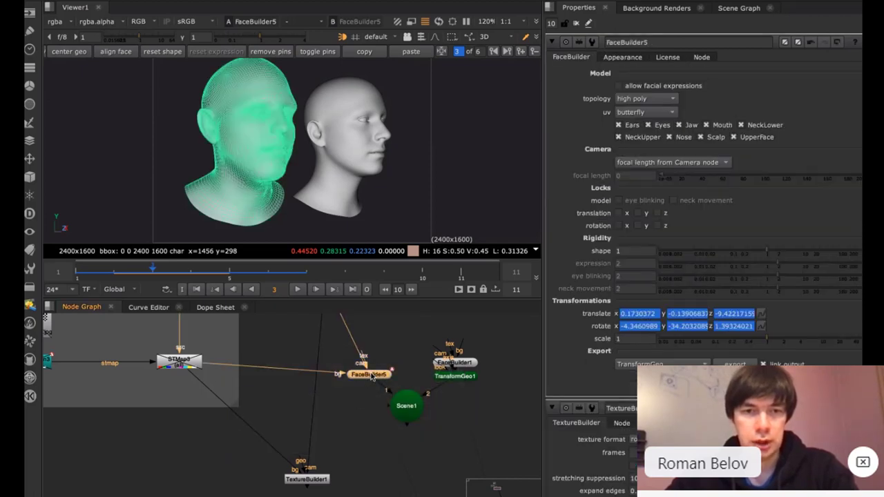
left_click(686, 363)
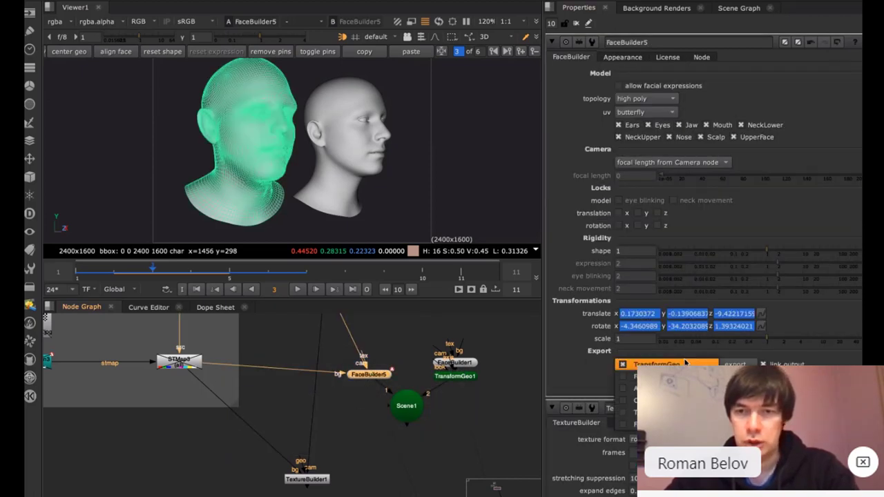
left_click(663, 377)
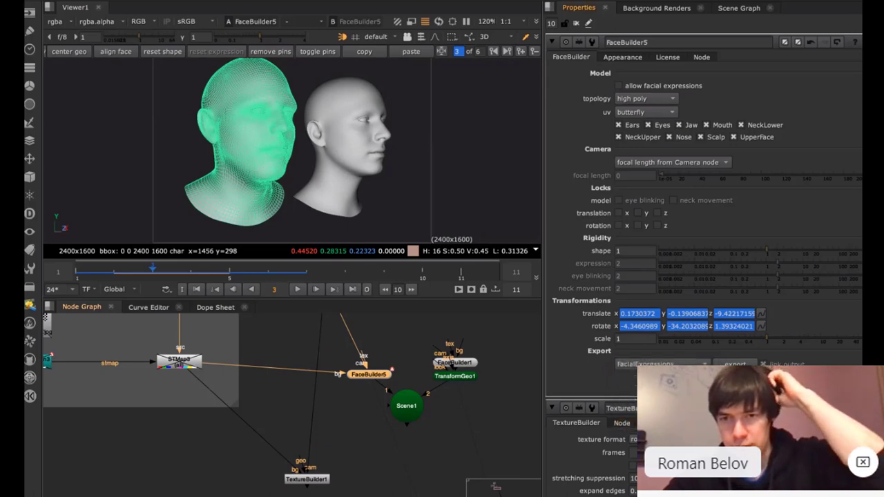
left_click(734, 364)
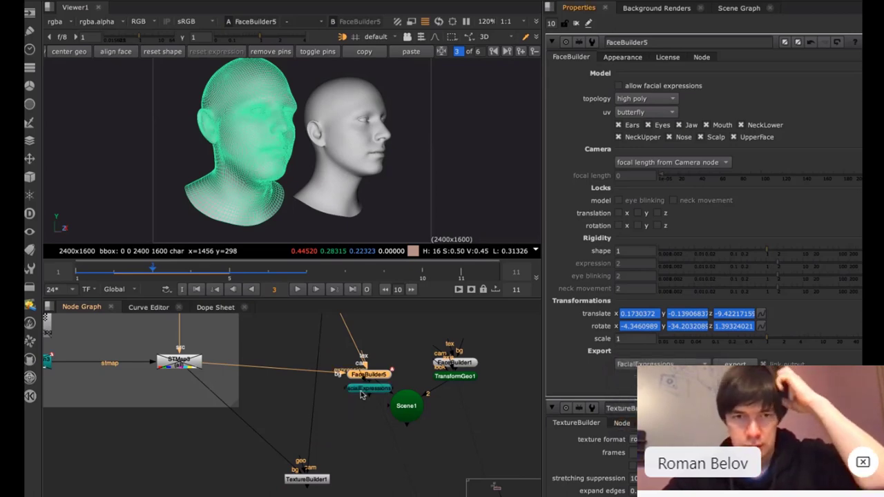
left_click_drag(345, 415, 346, 430)
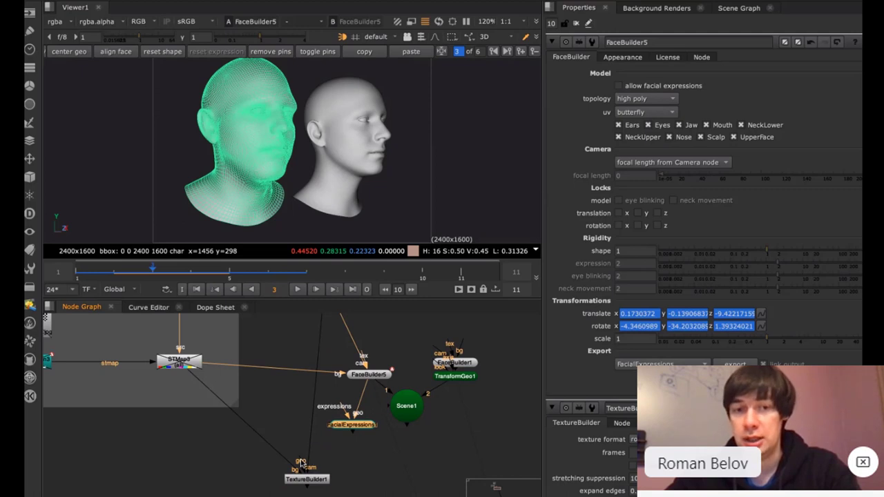
left_click_drag(302, 462, 352, 428)
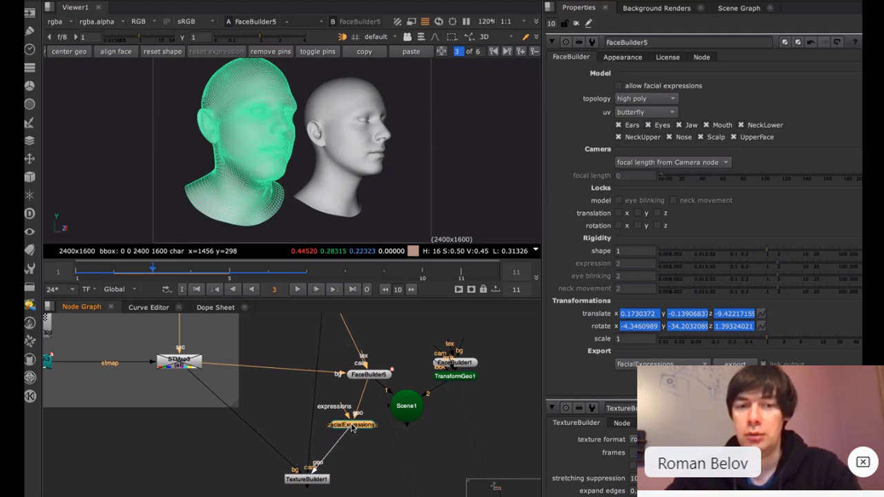
- Autodetect the frames TextureBuilder1 uses for the texture, filling in 1 2 3 4 5 6
double_click(319, 482)
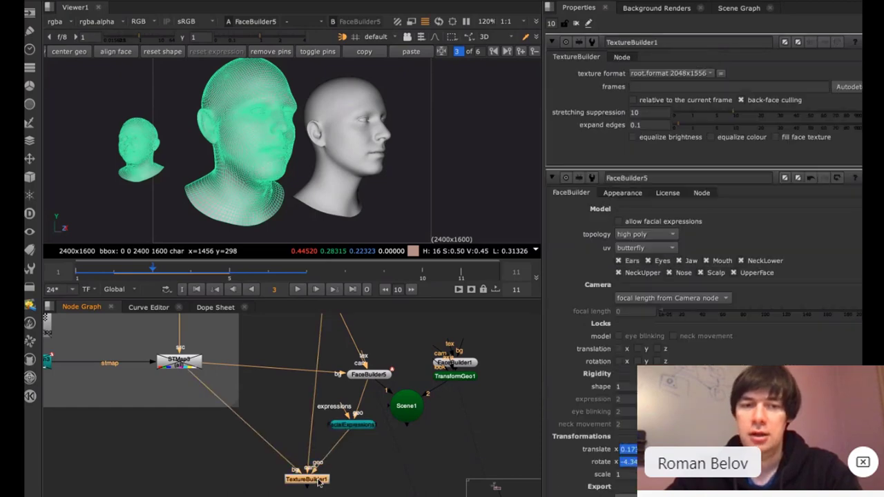
left_click(847, 87)
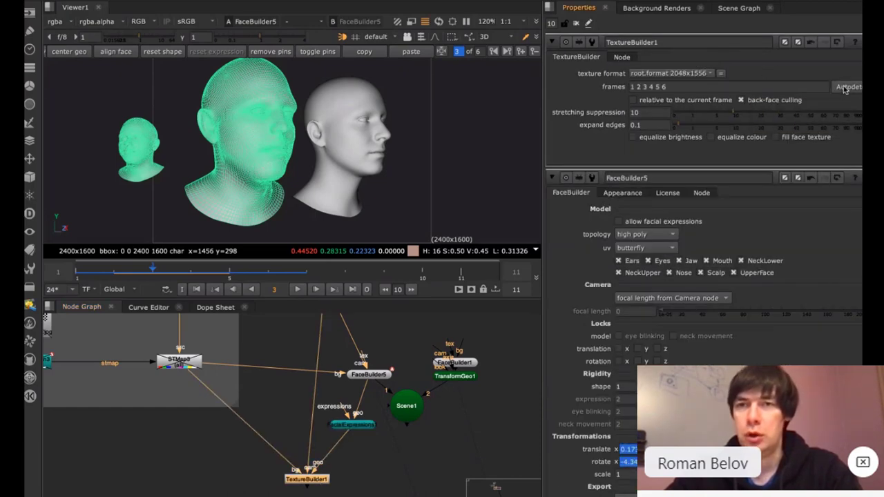
left_click_drag(693, 87, 569, 84)
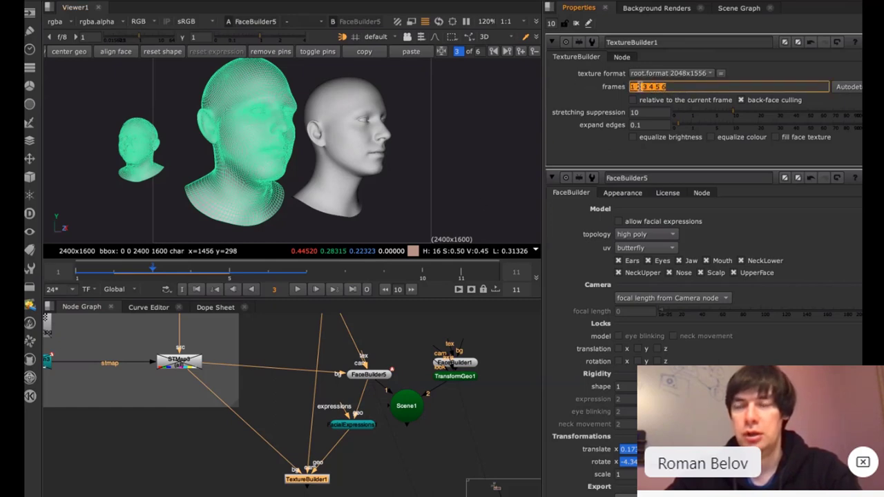
- Display TextureBuilder1's output in the viewer and close all open node properties to remove the mesh overlay
left_click(304, 483)
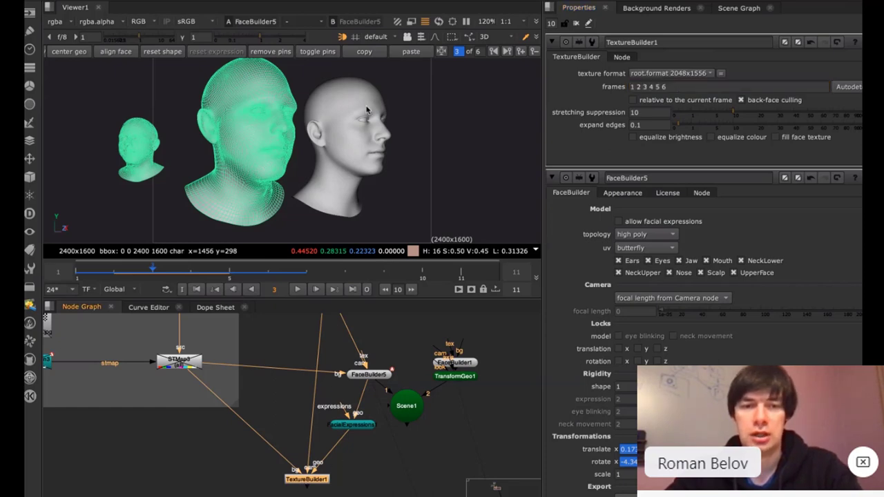
key("1")
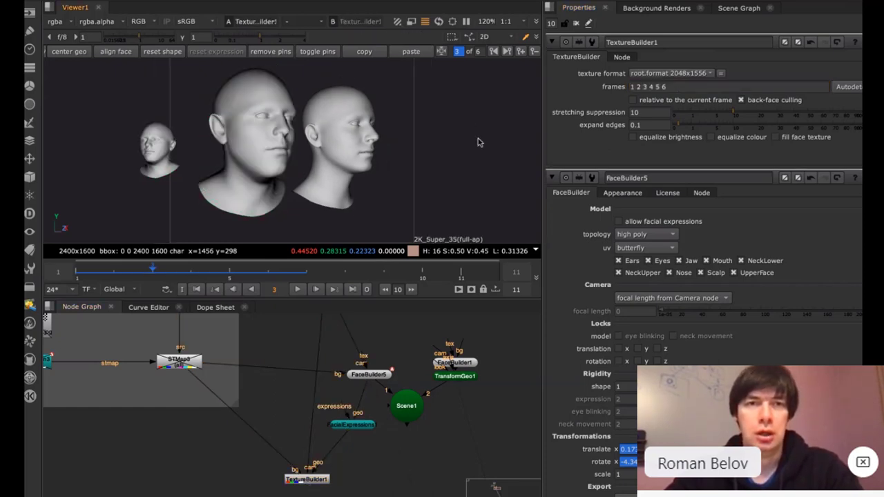
scroll(480, 142, "up", 1)
scroll(480, 143, "down", 2)
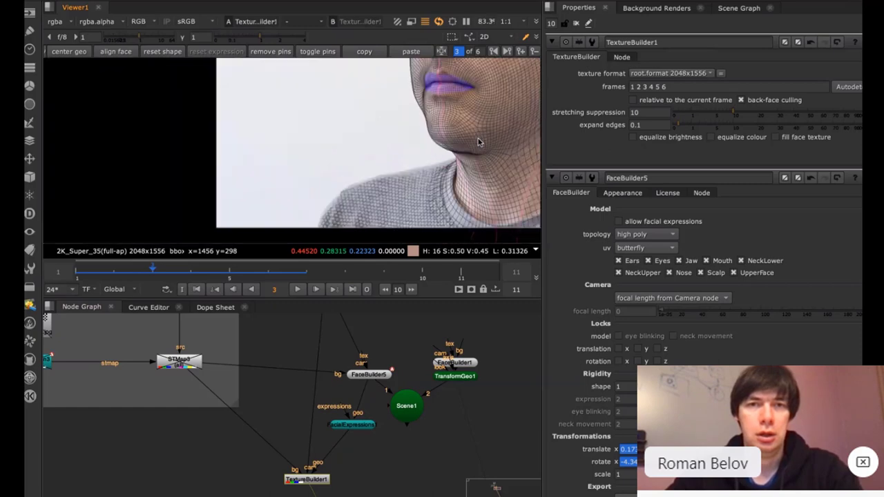
left_click(578, 24)
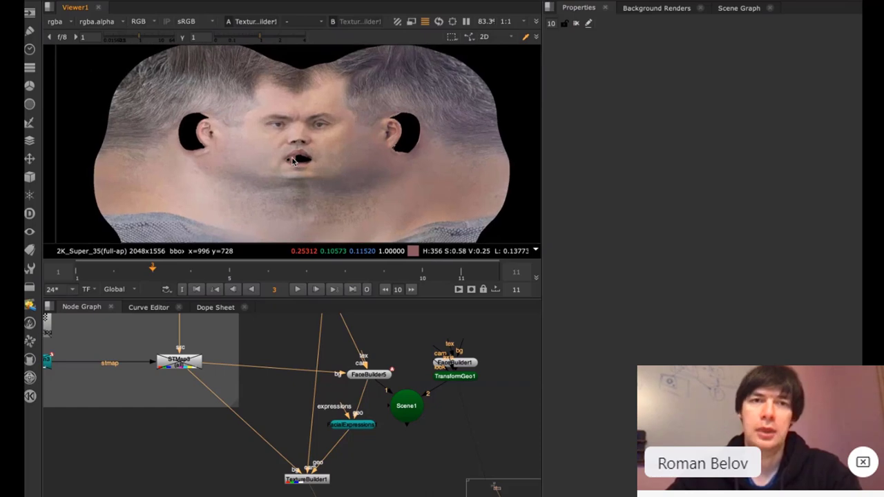
- Examine the unwrapped face texture around the eyes, nose, mouth and ears
scroll(298, 124, "up", 10)
scroll(299, 128, "down", 7)
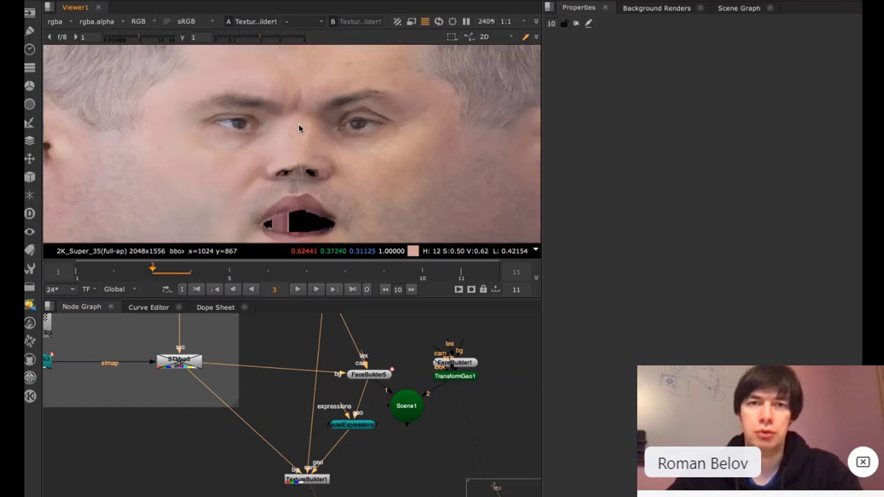
scroll(325, 164, "up", 1)
middle_click_drag(325, 164, 365, 70)
scroll(338, 141, "down", 4)
scroll(339, 145, "up", 4)
scroll(339, 144, "down", 2)
middle_click_drag(357, 113, 359, 161)
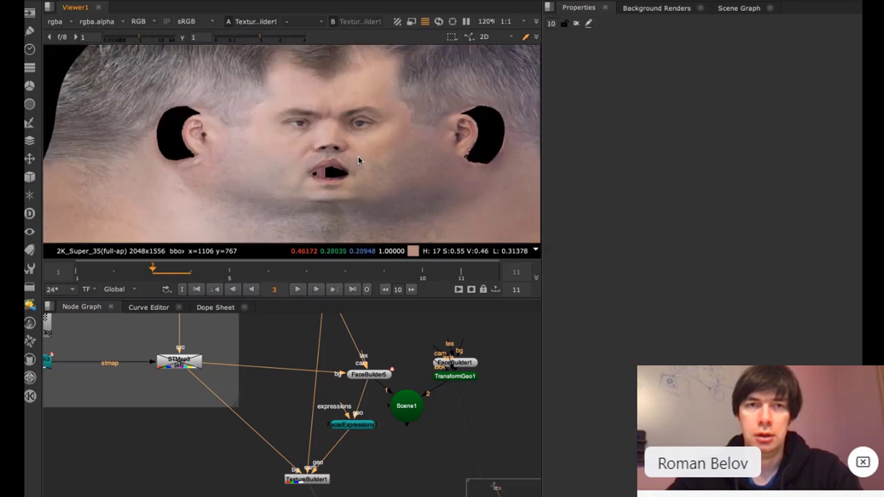
- Add an ApplyMaterial node with its mat input connected to TextureBuilder1 and its geometry input to FaceBuilder5
key("Tab")
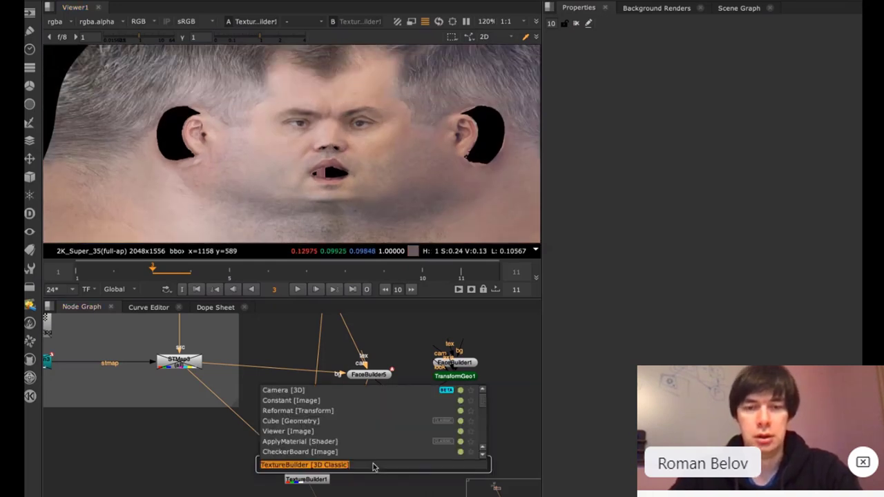
type("appl")
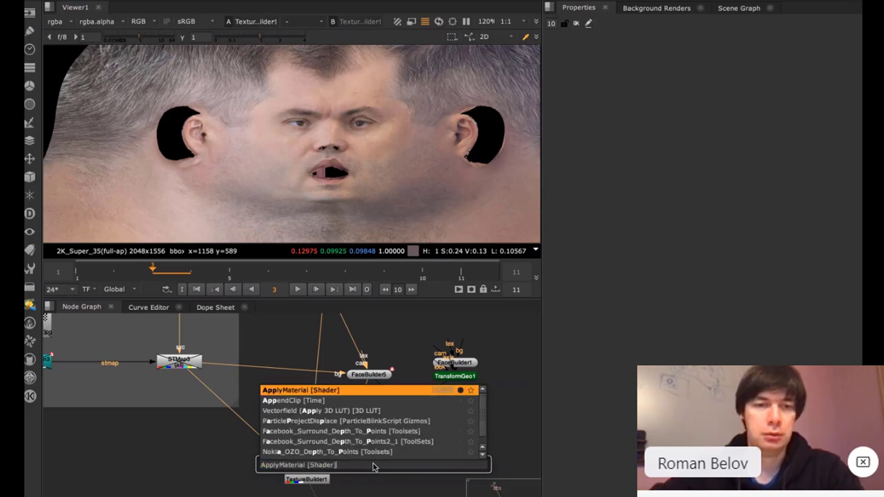
key("Return")
left_click_drag(335, 468, 307, 478)
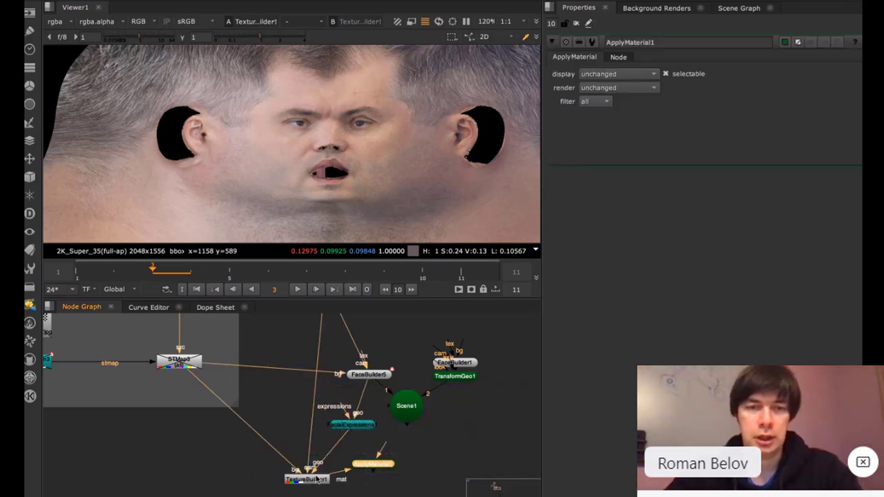
left_click_drag(373, 465, 377, 375)
- Show the ApplyMaterial1 result in the viewer and examine the textured head from several angles in an enlarged view
key("1")
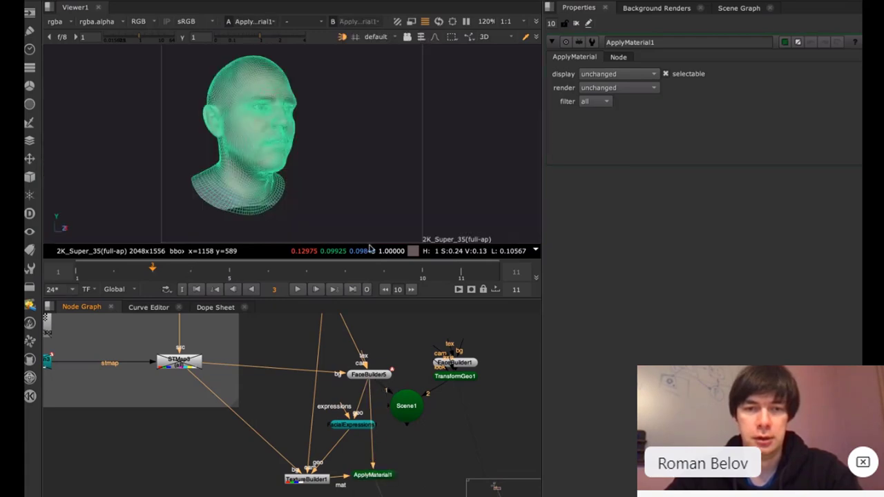
left_click(365, 187)
left_click_drag(236, 191, 261, 128, "ctrl")
left_click(261, 132)
left_click(446, 137)
left_click_drag(445, 138, 347, 138, "ctrl")
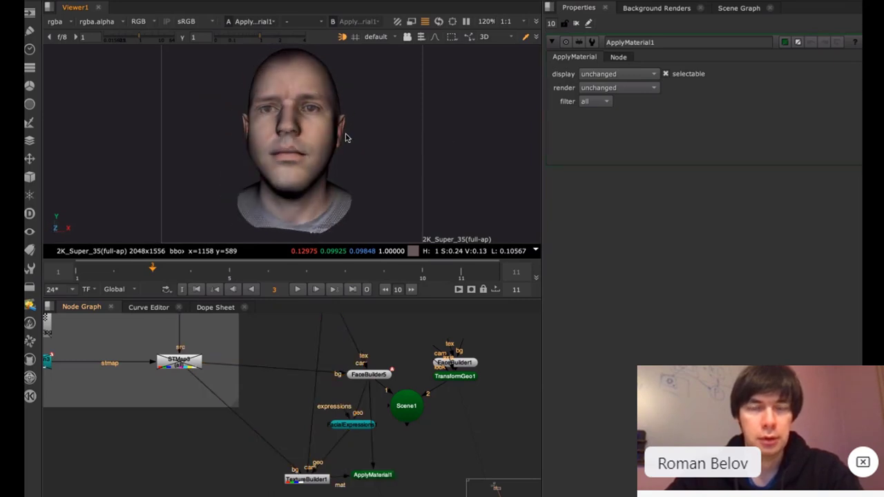
key("space")
left_click_drag(308, 173, 330, 176, "ctrl")
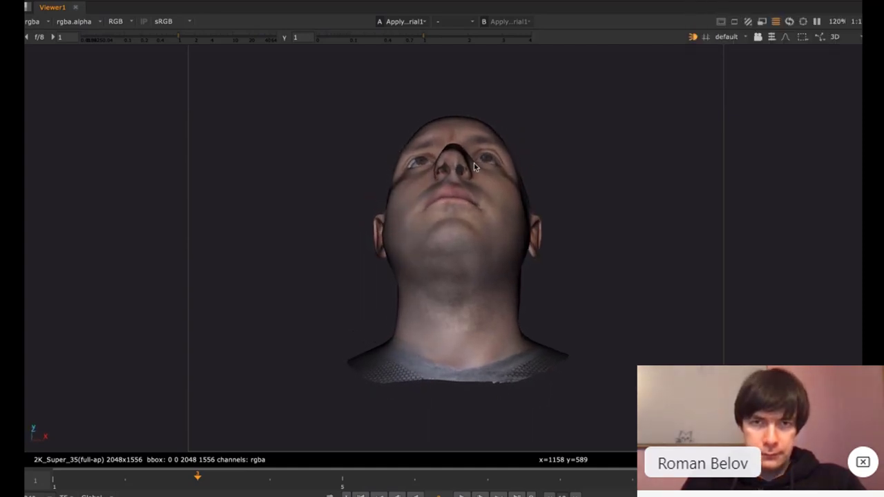
- Quit Slack running in the background
mouse_move(355, 494)
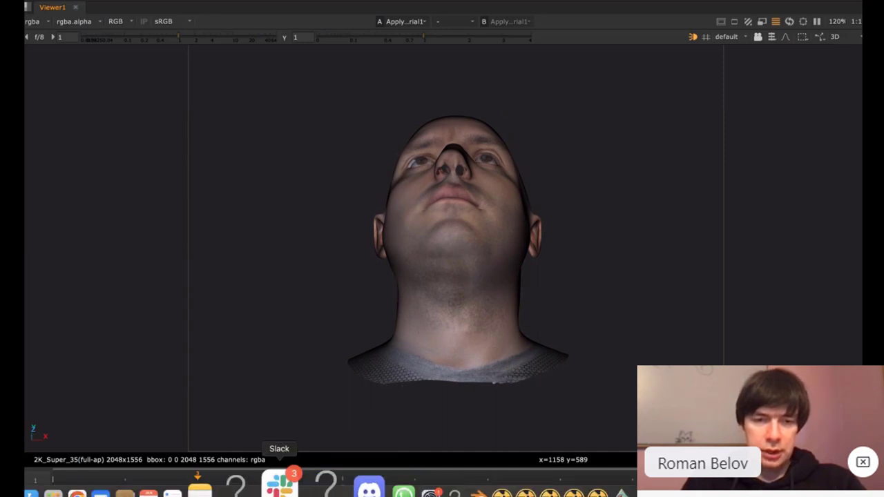
right_click(285, 492)
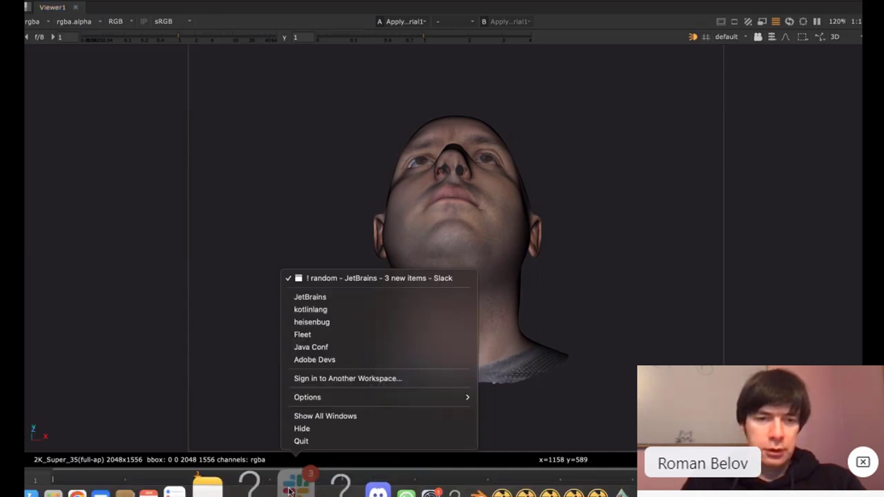
left_click(304, 443)
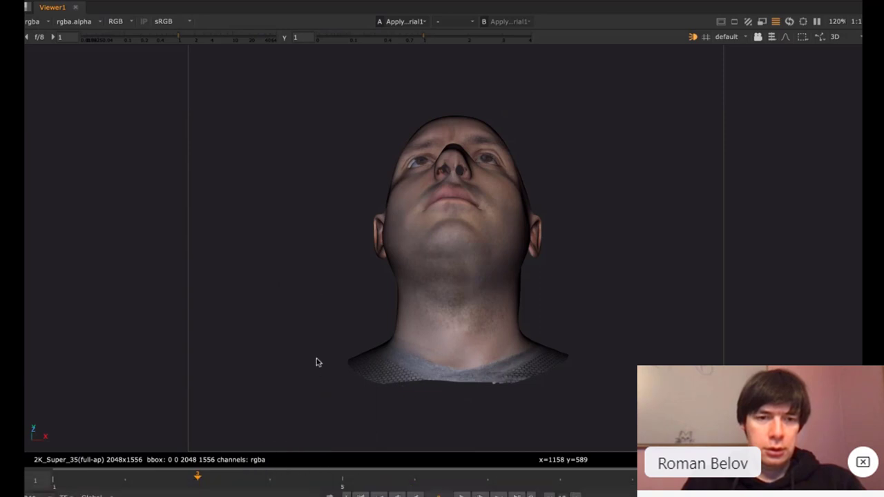
- Inspect the textured head in profile and from the front, checking the collar, chin, nose and eyes up close
left_click_drag(349, 232, 553, 392, "ctrl")
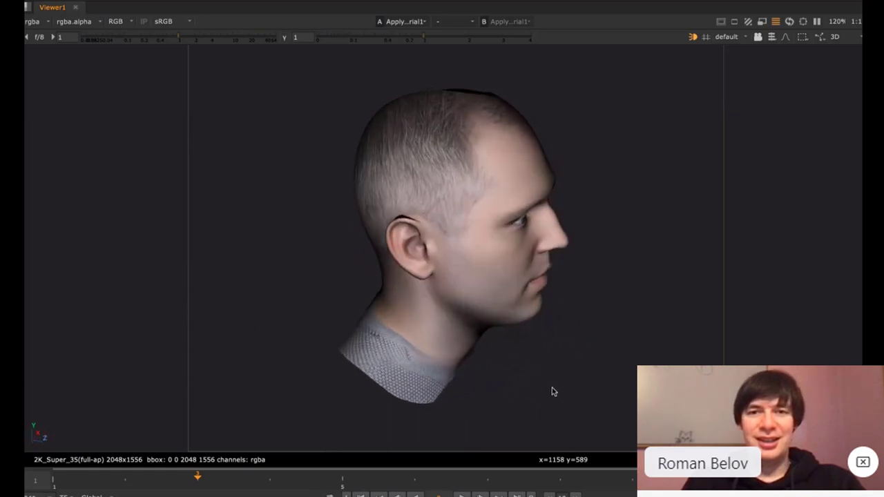
left_click_drag(579, 317, 435, 257, "ctrl")
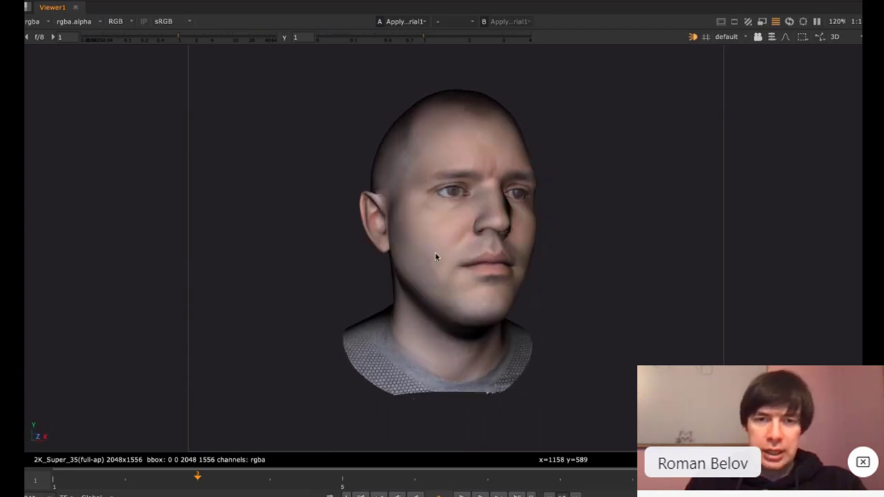
scroll(395, 361, "up", 3)
left_click_drag(411, 399, 391, 322, "ctrl")
scroll(389, 332, "up", 5)
scroll(389, 332, "down", 4)
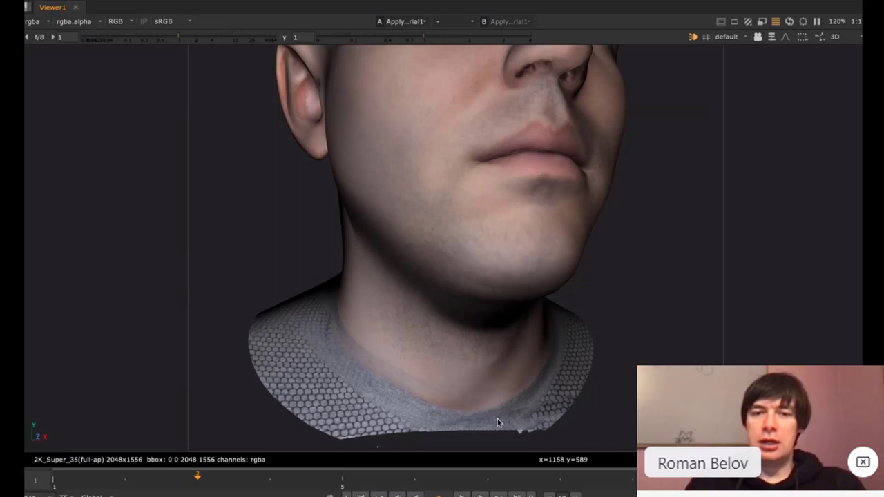
left_click_drag(467, 211, 408, 380)
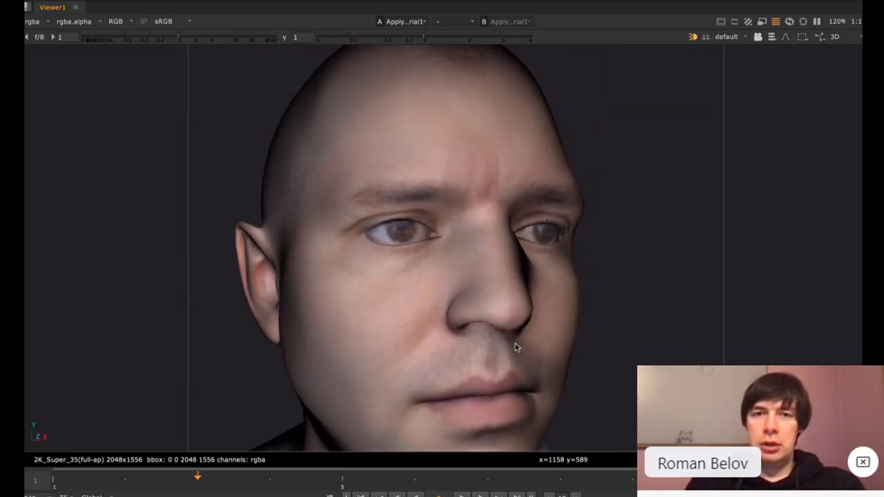
mouse_move(561, 339)
left_mouse_down()
mouse_move(298, 311)
mouse_move(365, 354)
mouse_move(583, 332)
mouse_move(584, 255)
mouse_move(436, 152)
mouse_move(344, 248)
mouse_move(514, 338)
mouse_move(513, 353)
left_mouse_up()
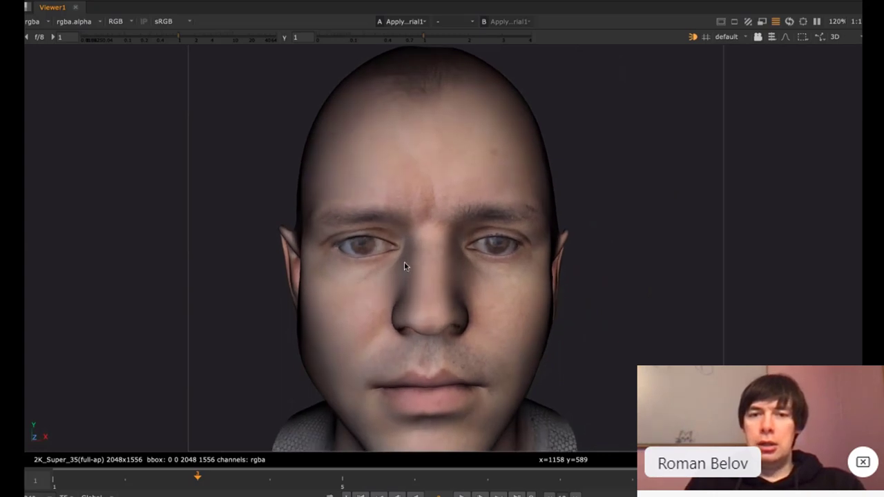
scroll(401, 256, "up", 5)
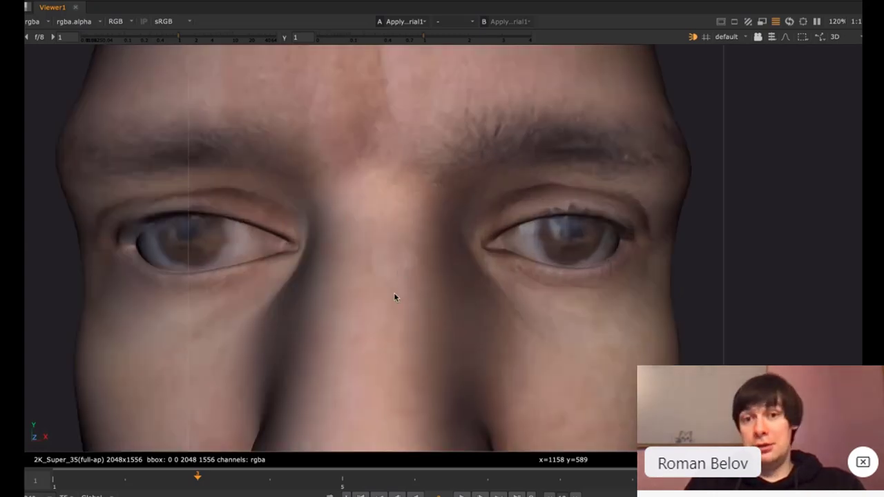
- Return from the enlarged view to the full layout, shift TextureBuilder1 away from ApplyMaterial1 and open TextureBuilder1's properties
scroll(394, 294, "down", 6)
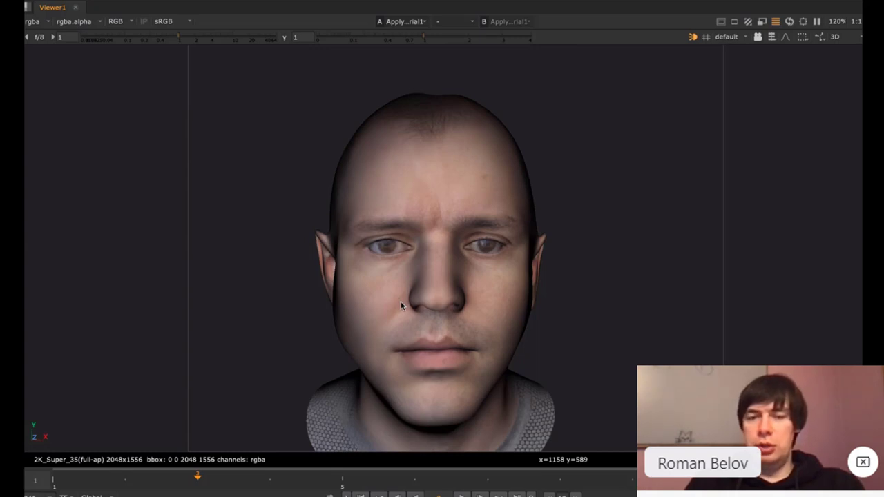
key("space")
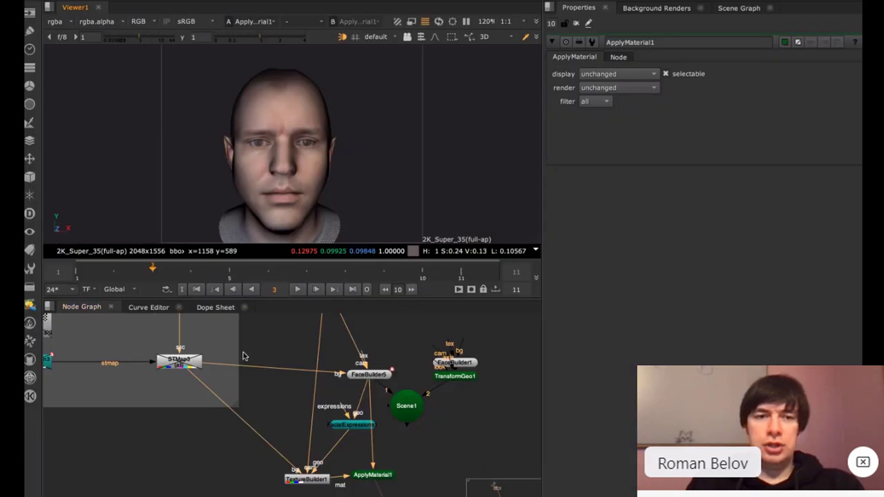
middle_click_drag(257, 347, 256, 333)
left_click_drag(302, 472, 254, 463)
double_click(249, 459)
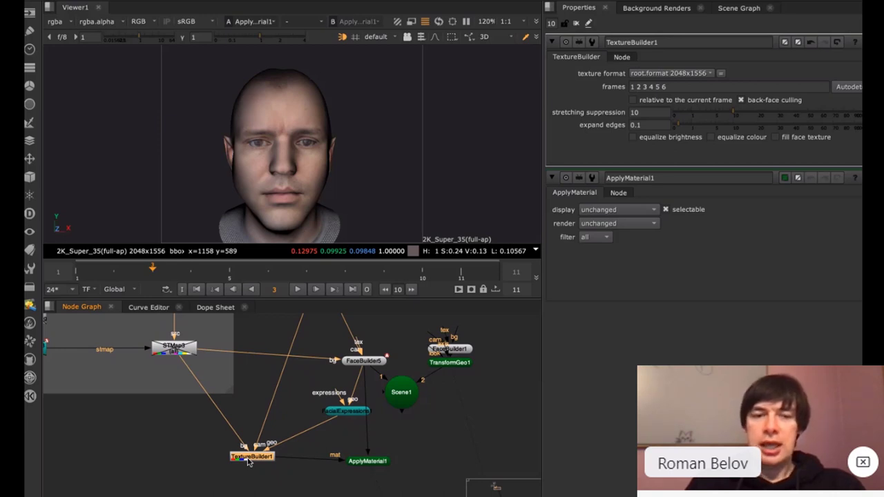
mouse_move(302, 406)
middle_mouse_down()
mouse_move(302, 487)
mouse_move(296, 390)
middle_mouse_up()
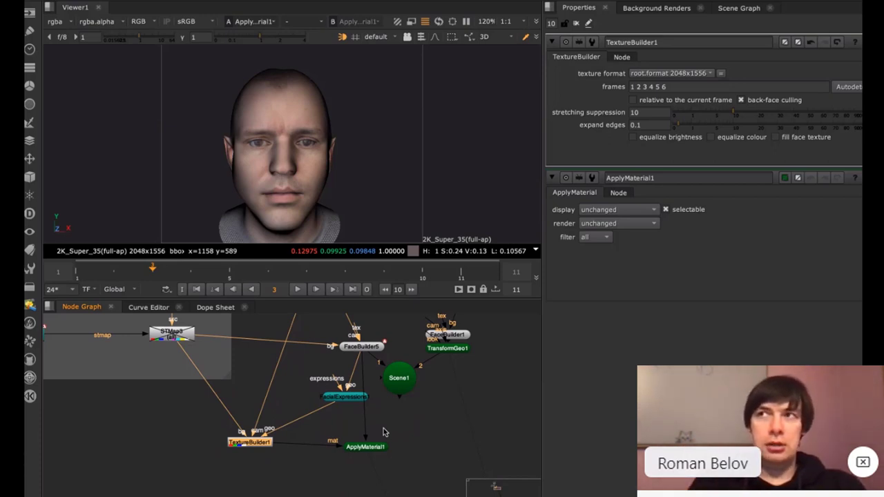
- Add a classic Project3D node, connect its cam input to Camera2 and place it beside ApplyMaterial1
key("Tab")
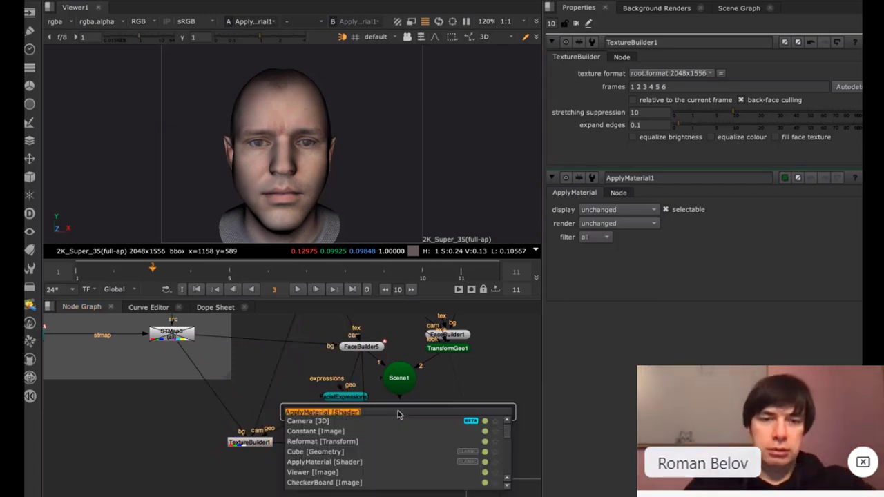
type("project")
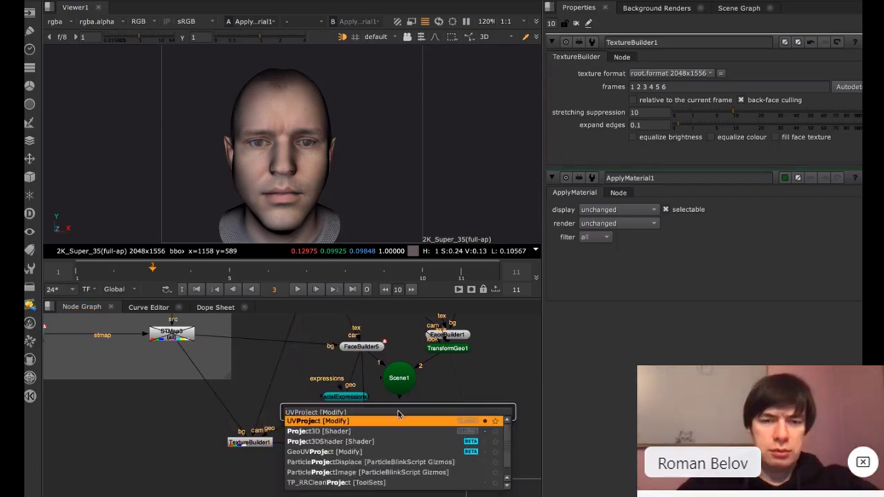
key("Down")
key("Return")
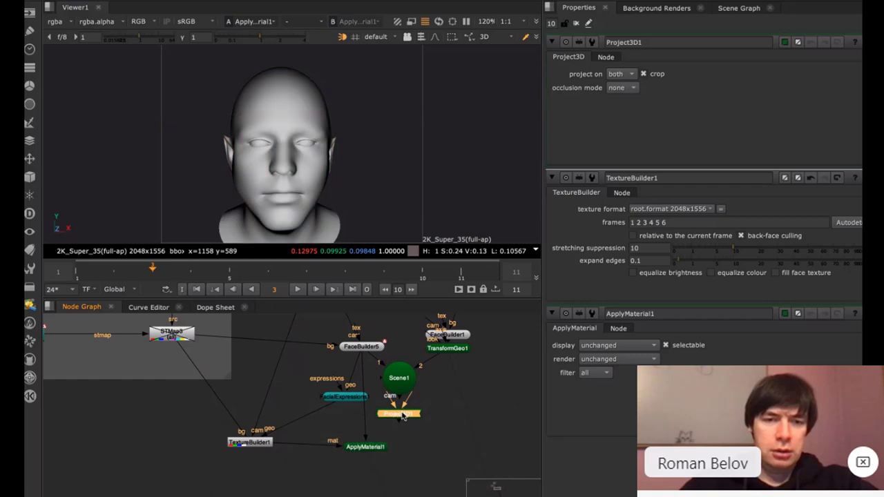
left_click_drag(402, 416, 318, 341)
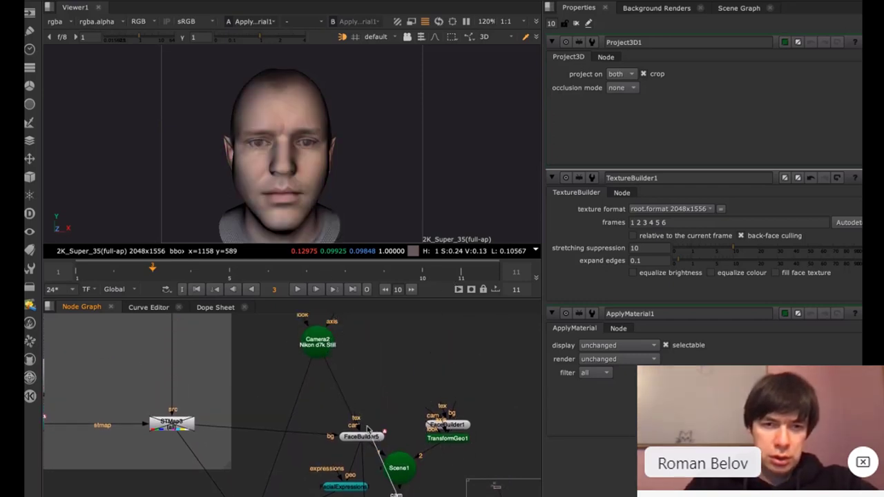
scroll(418, 463, "down", 5)
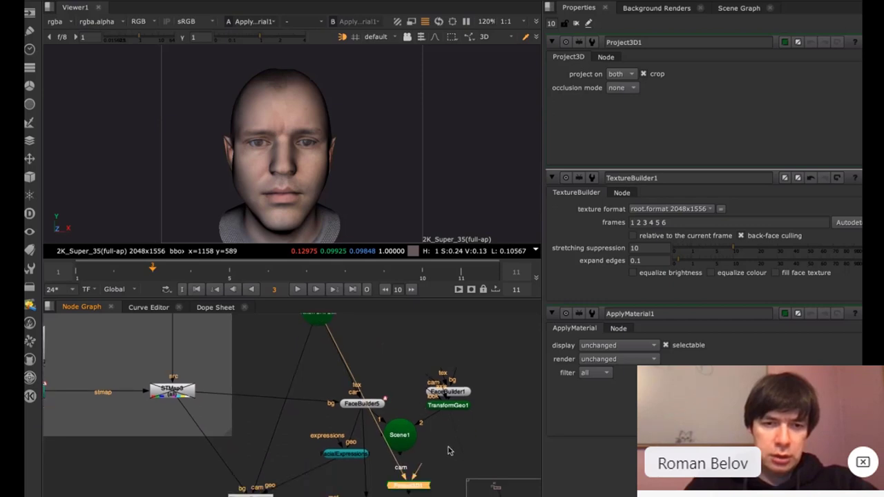
left_click_drag(419, 439, 437, 462)
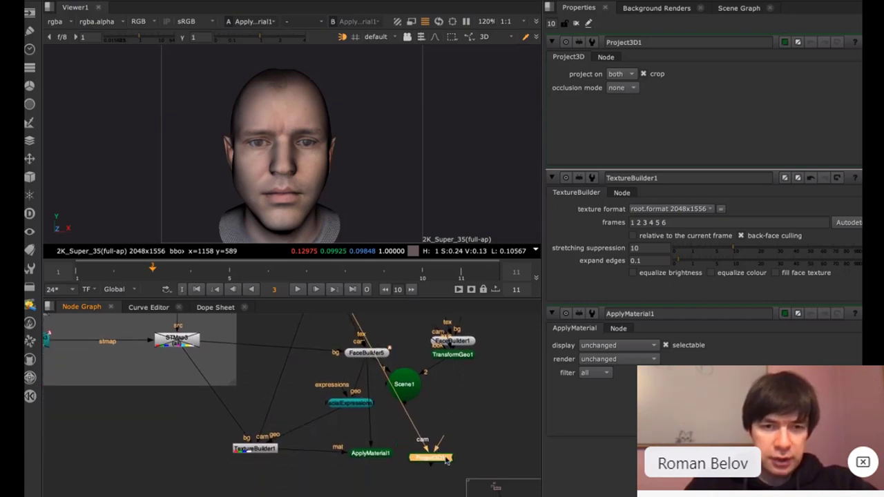
- Delete the Scene1, FaceBuilder1 and TransformGeo1 nodes and place Project3D1 in the space beside FaceBuilder5
scroll(435, 460, "up", 2)
left_click_drag(435, 483, 527, 339)
left_click(473, 356)
left_click_drag(473, 357, 370, 434)
key("Delete")
left_click_drag(531, 336, 461, 369)
left_click(432, 410)
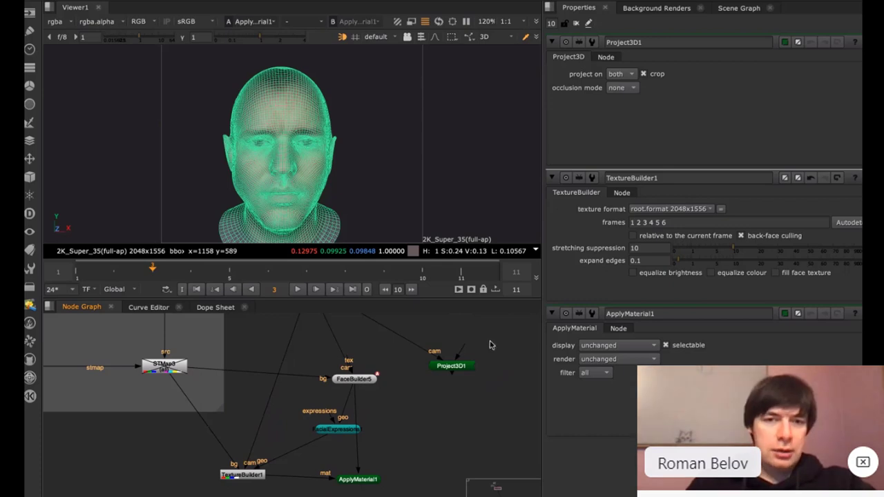
- Feed STMap3 into Project3D1, and add an ApplyMaterial node with Project3D1 as mat and the FacialExpressions node as geometry
middle_click_drag(491, 343, 495, 369)
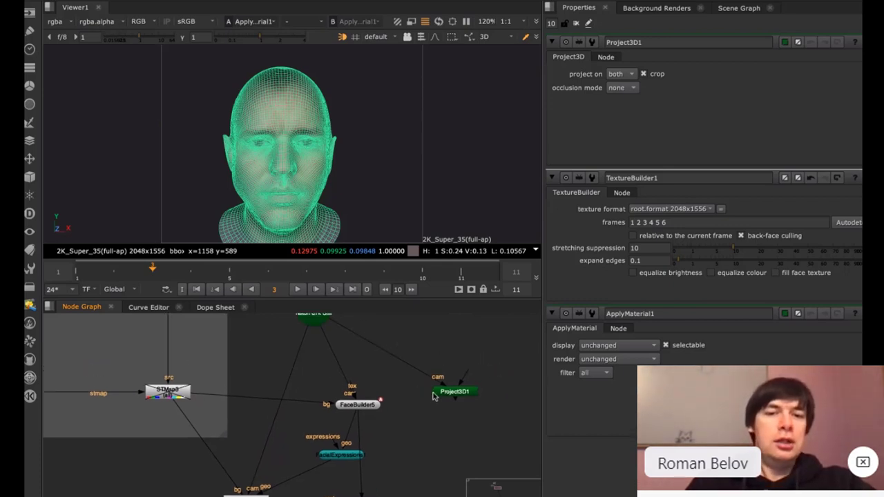
left_click_drag(462, 379, 172, 392)
key("Tab")
type("apply")
key("Return")
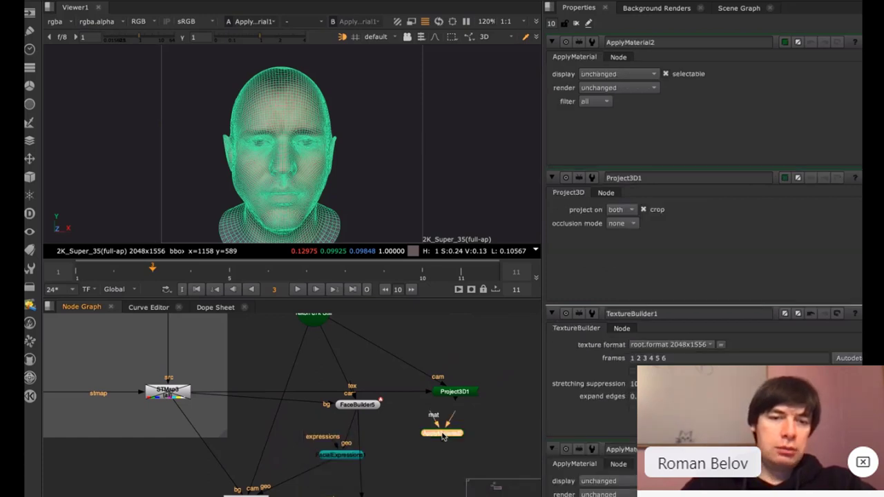
left_click_drag(447, 423, 342, 454)
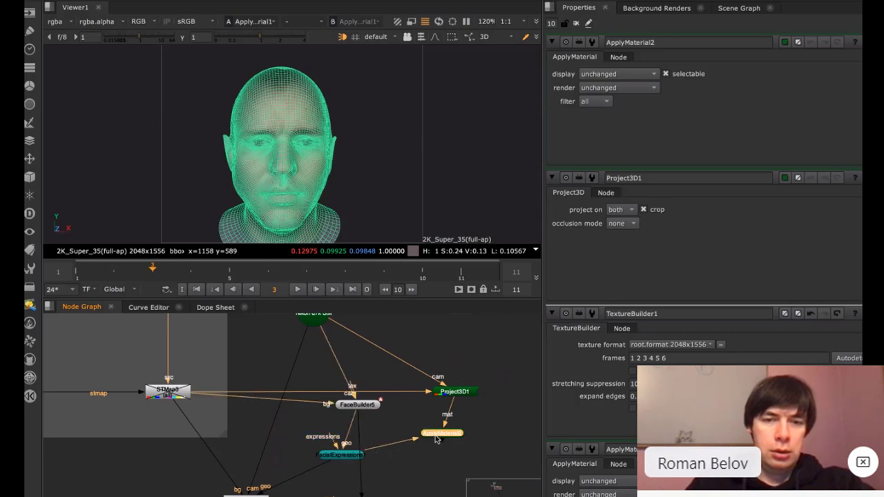
left_click_drag(436, 438, 432, 455)
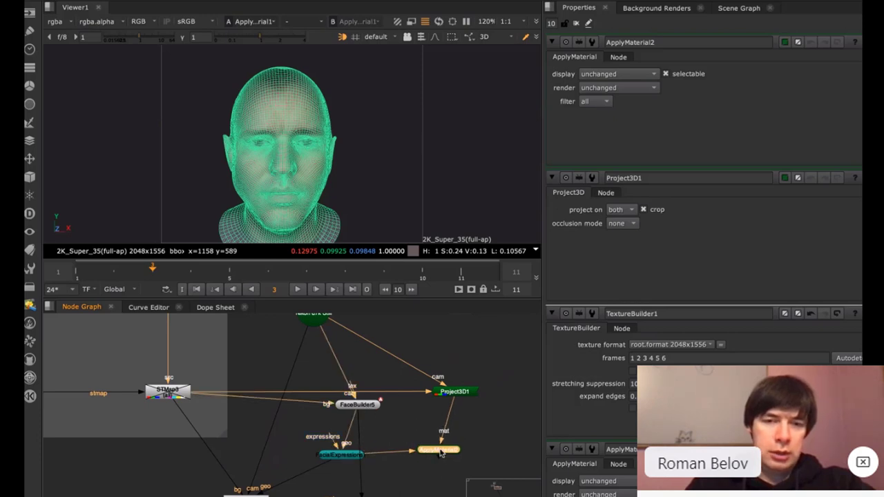
left_click(428, 478)
key("Tab")
type("sca")
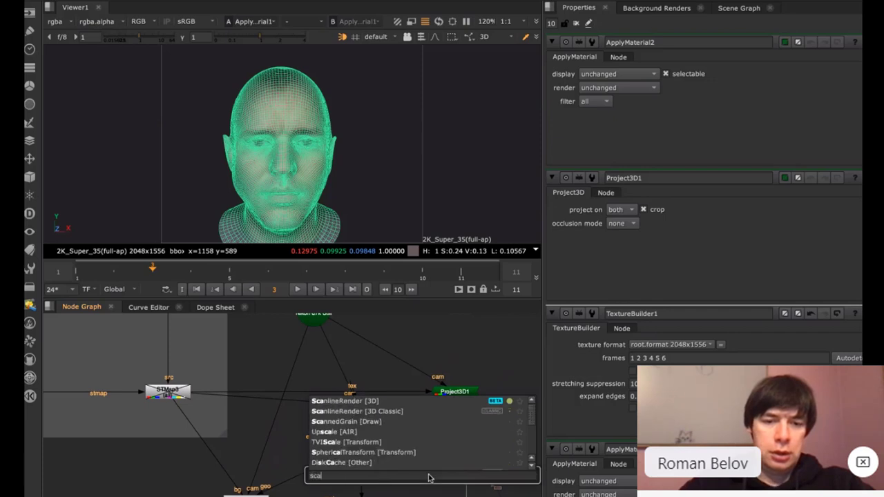
key("Down")
key("Return")
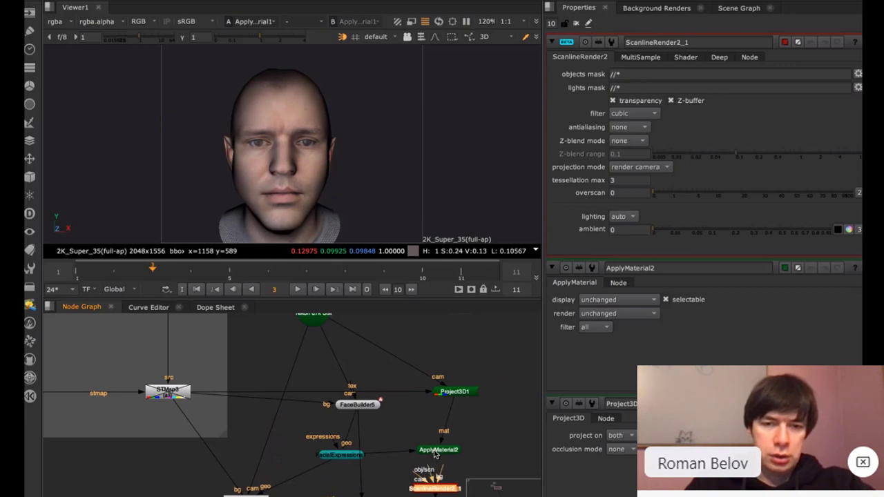
key("Delete")
- Add a classic ScanlineRender node with its obj/scn input on ApplyMaterial2 and set its projection mode to uv
key("Tab")
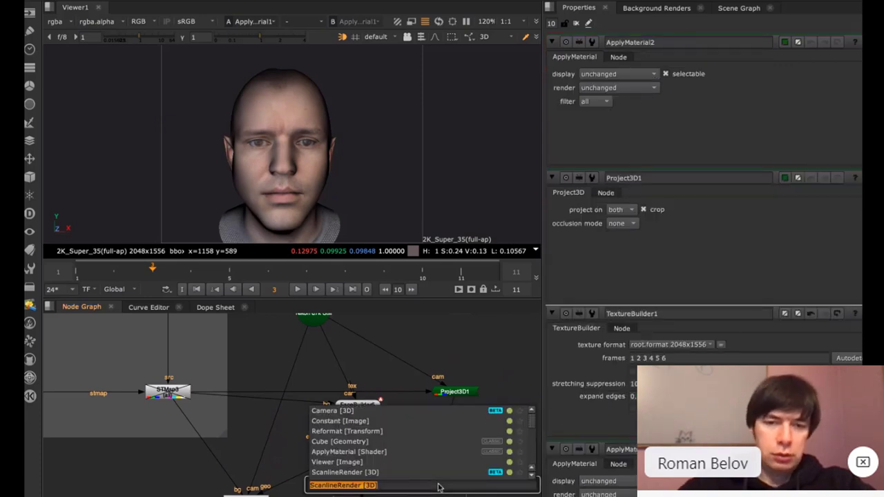
type("scan")
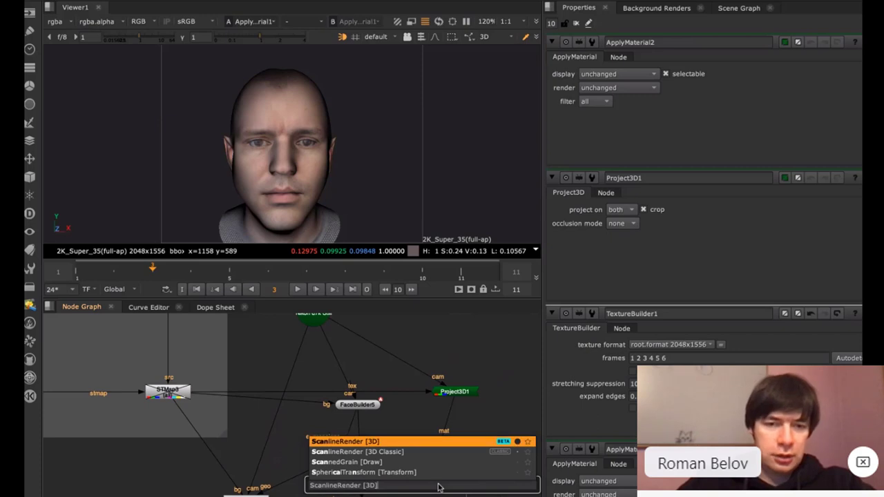
key("Return")
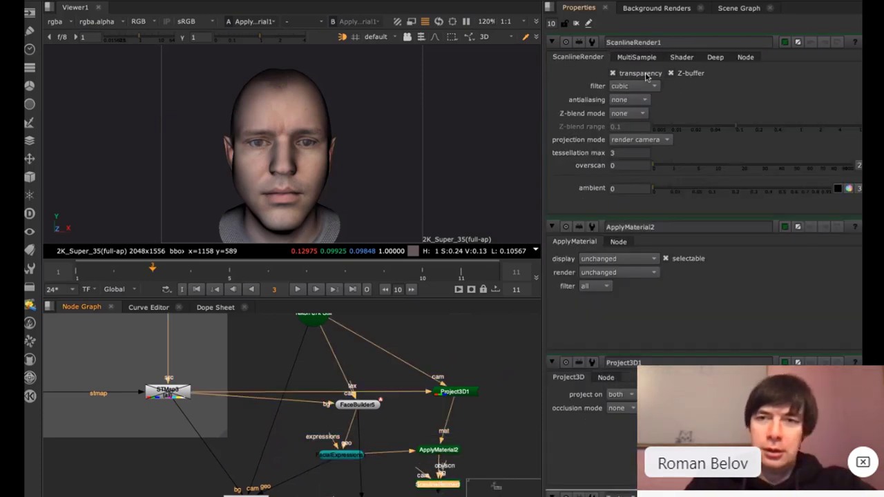
mouse_move(655, 83)
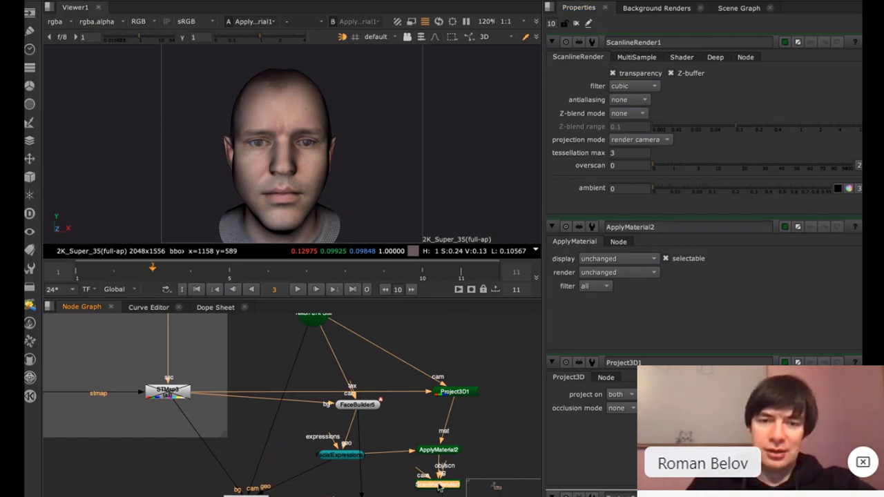
left_click(656, 141)
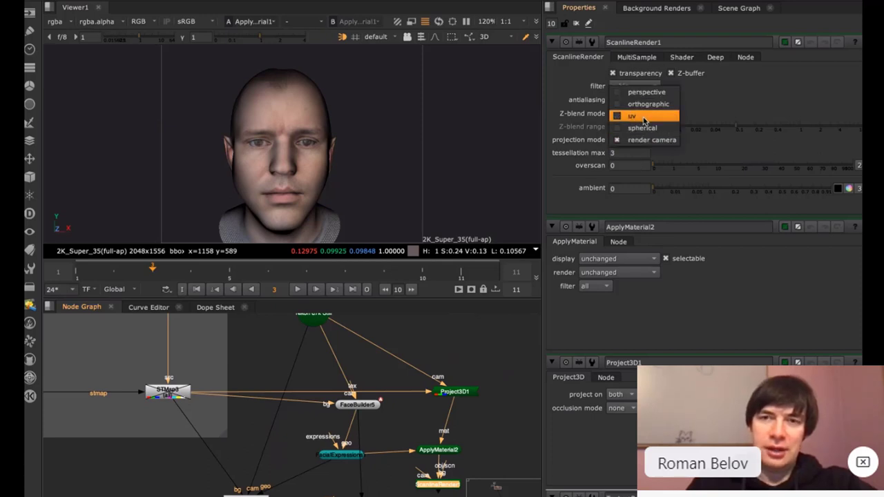
left_click(644, 117)
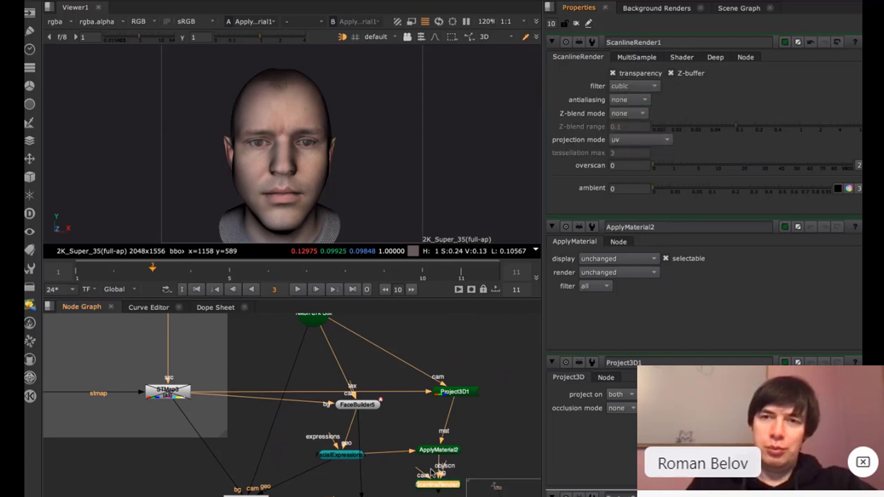
left_click_drag(447, 484, 446, 478)
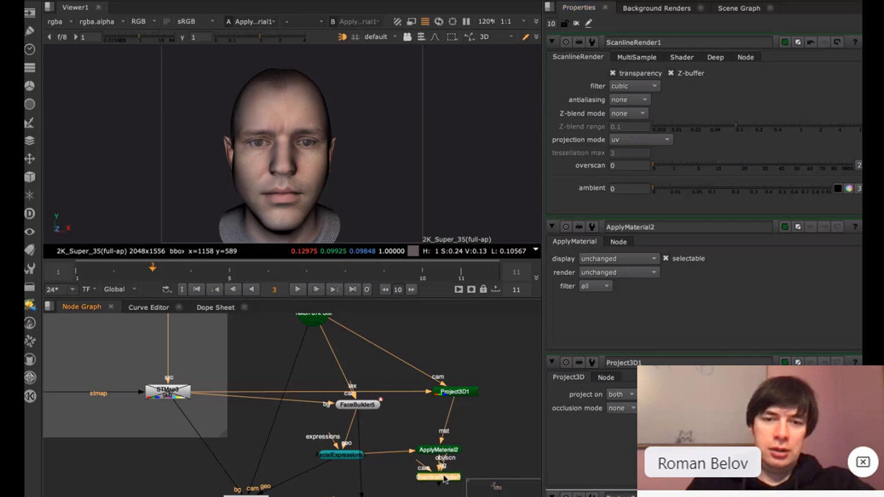
- Show the ScanlineRender1 result in the viewer and close all open node properties
key("1")
key("Tab")
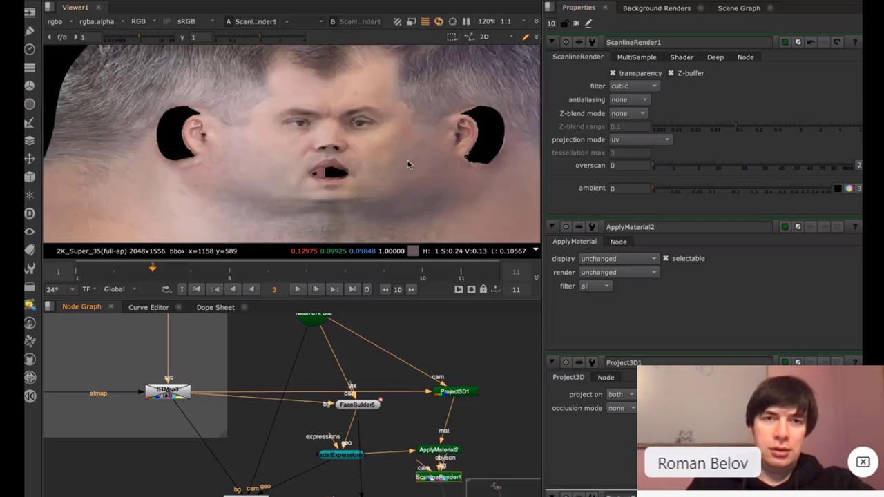
left_click(576, 23)
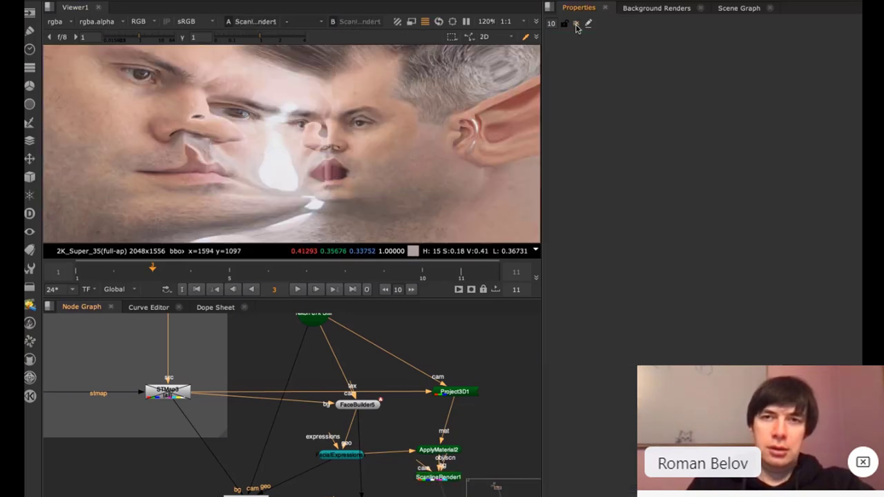
- Set Project3D1 to project on front only
left_click(431, 452)
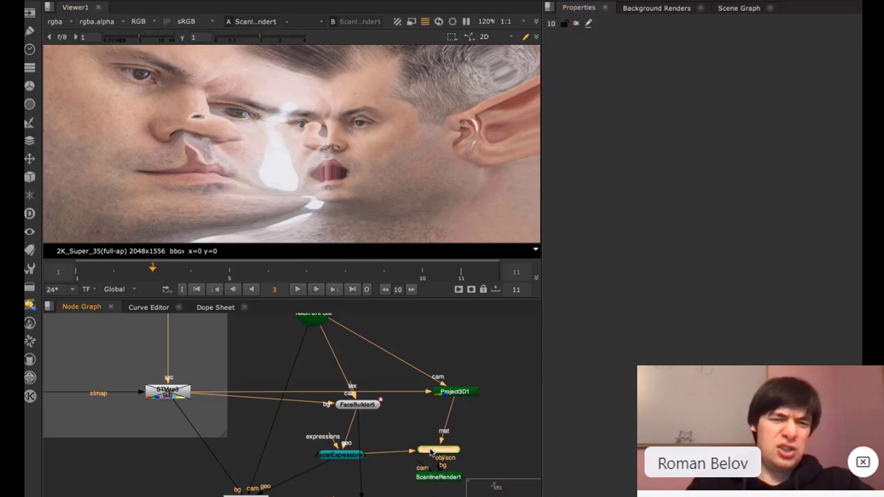
double_click(463, 393)
left_click(625, 74)
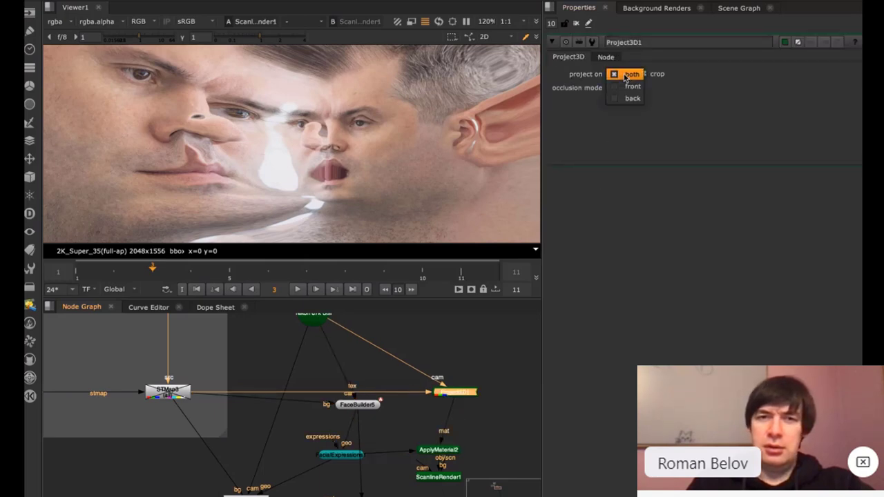
left_click(622, 86)
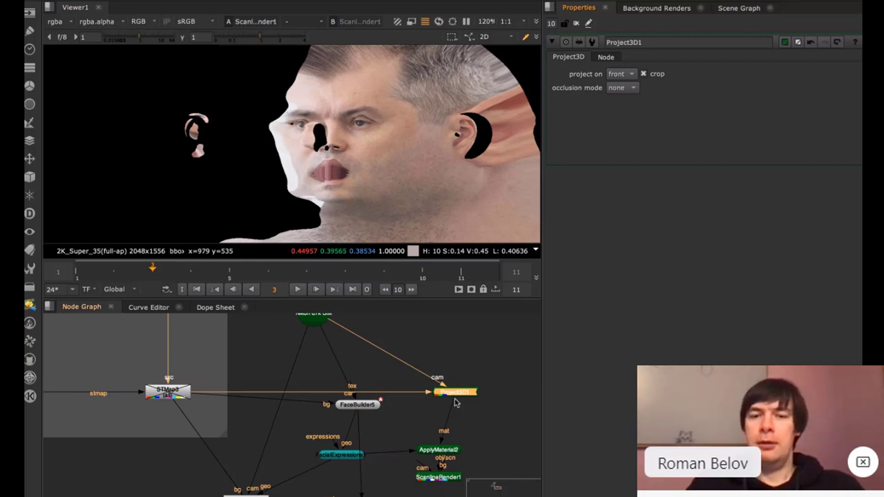
- Compare the TextureBuilder1 texture with the ScanlineRender1 camera projection by switching the viewer between the two results
left_click(357, 404)
key("1")
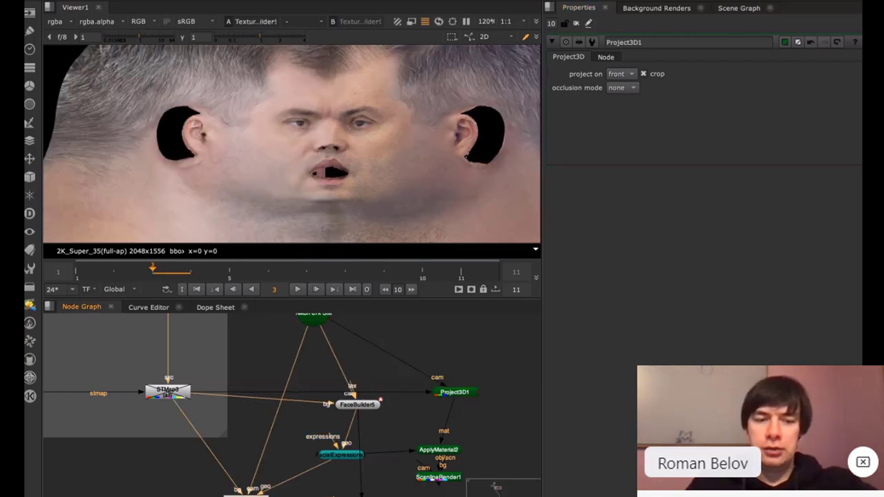
left_click(452, 481)
key("1")
key("2")
key("1")
key("2")
key("1")
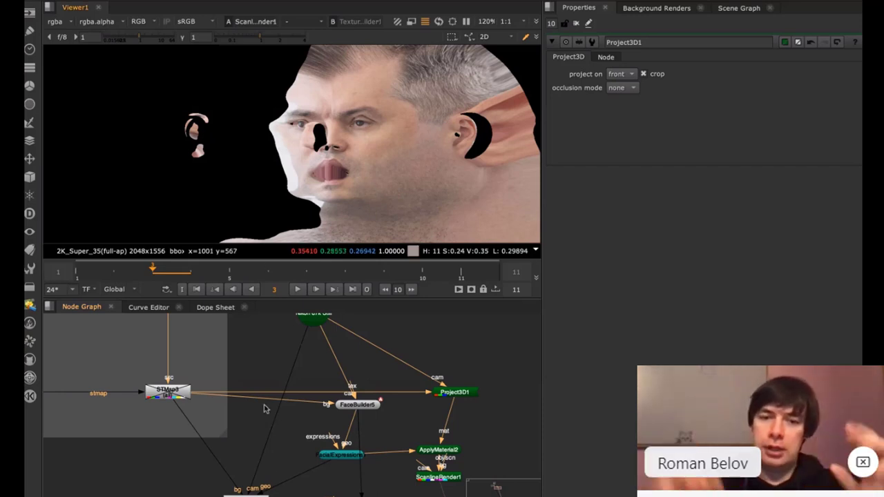
left_click(266, 490)
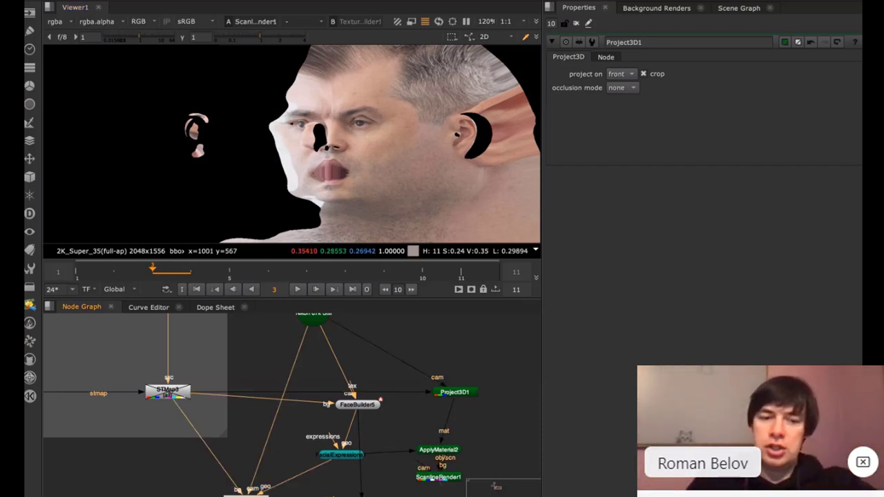
key("1")
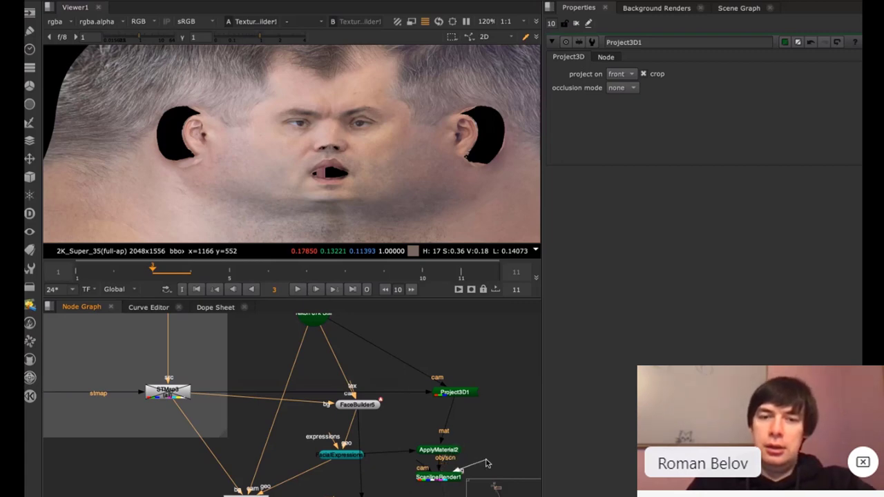
- Tidy the node layout by realigning ApplyMaterial2, Project3D1 and ScanlineRender1 and moving TextureBuilder1 slightly up
left_click(449, 450)
left_click_drag(457, 394, 449, 397)
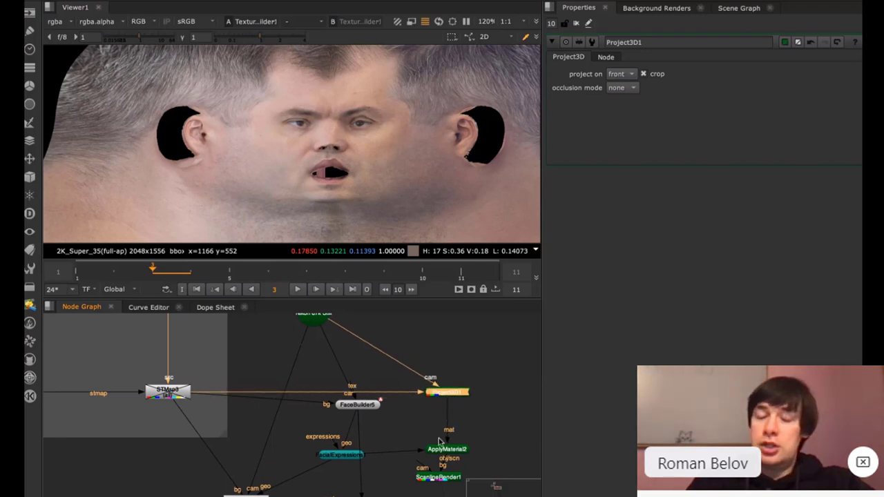
left_click_drag(437, 478, 437, 485)
left_click_drag(243, 496, 231, 478)
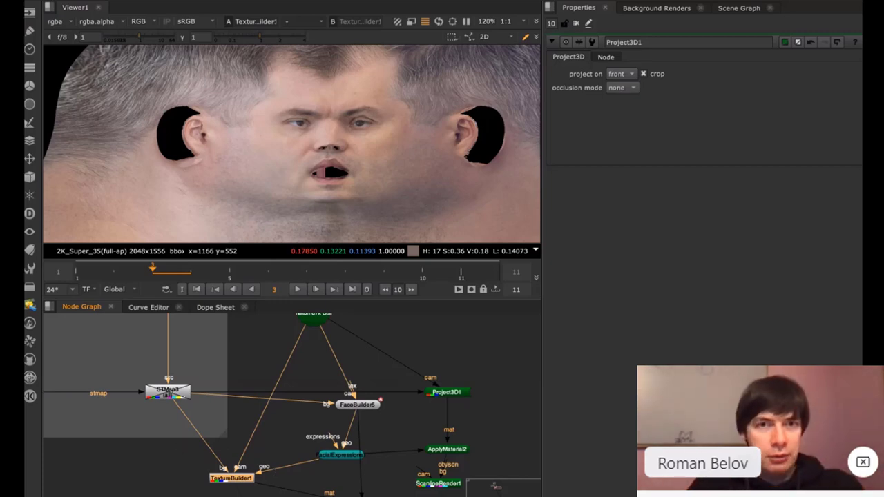
- Review the frames list in TextureBuilder1's properties and add a second TextureBuilder node beside TextureBuilder1
double_click(232, 481)
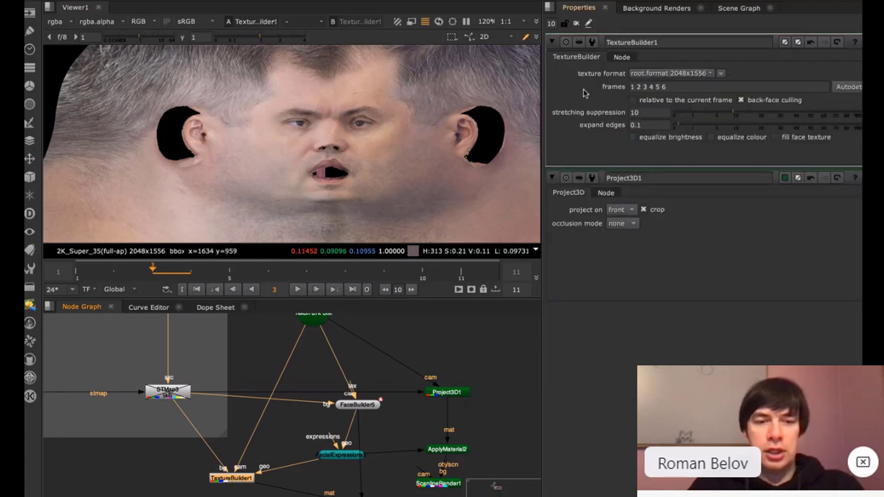
left_click(675, 86)
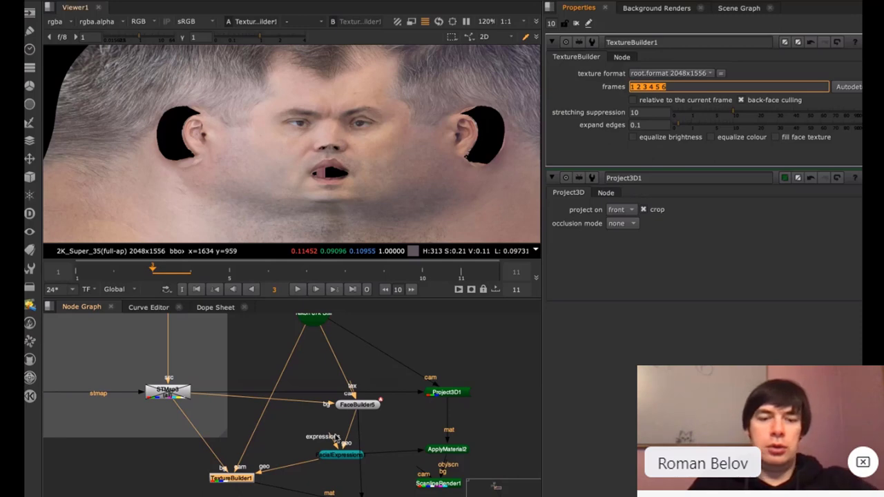
left_click(148, 474)
key("Tab")
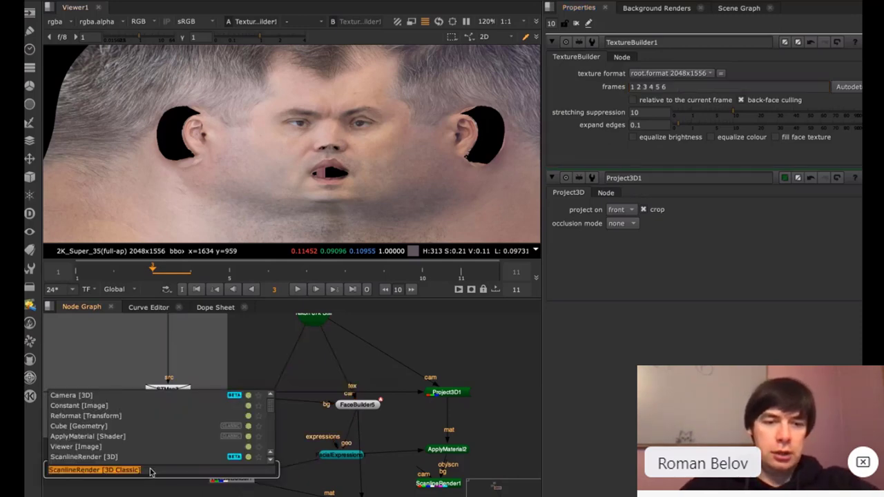
type("text")
key("Return")
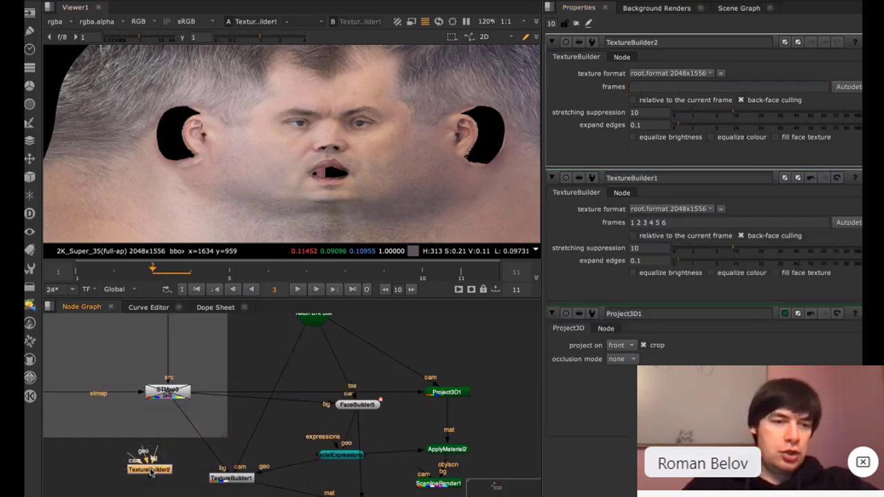
- Set TextureBuilder2's frames to 0, relative to the current frame
left_click(650, 87)
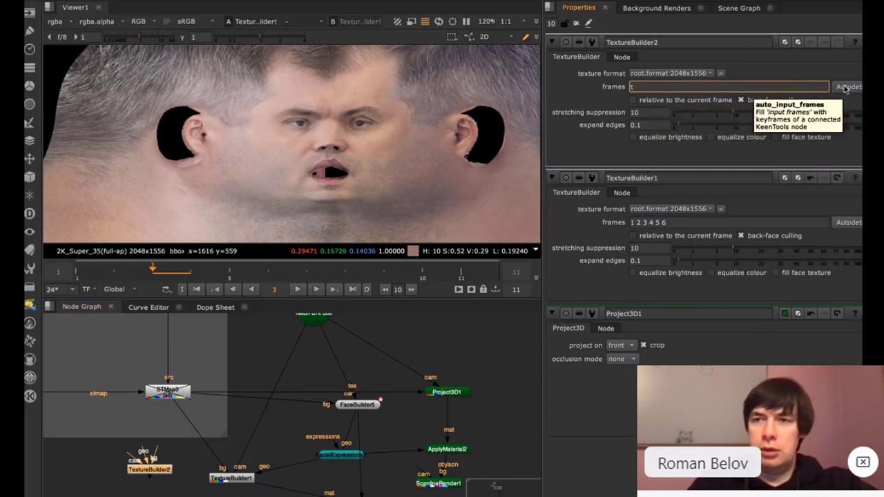
mouse_move(720, 90)
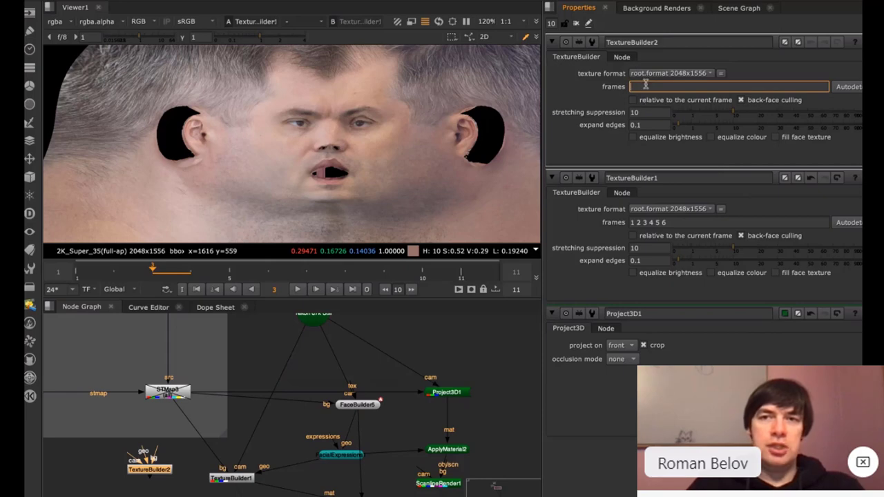
mouse_move(646, 85)
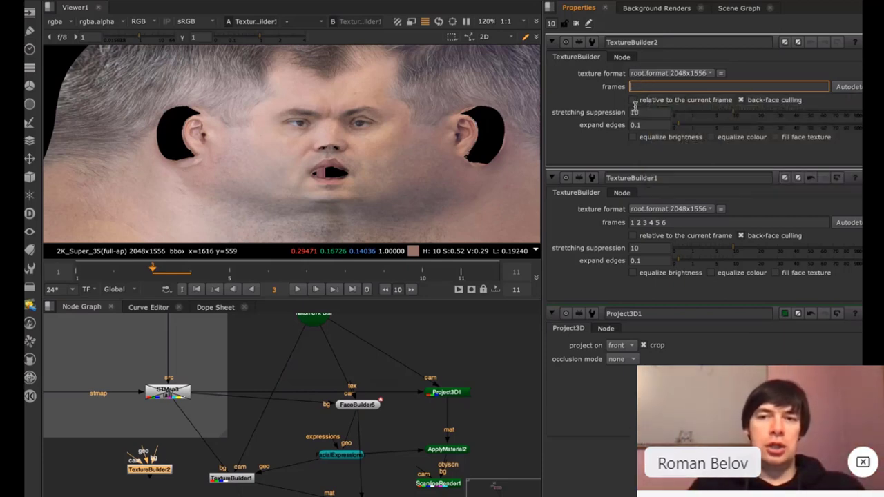
left_click(644, 100)
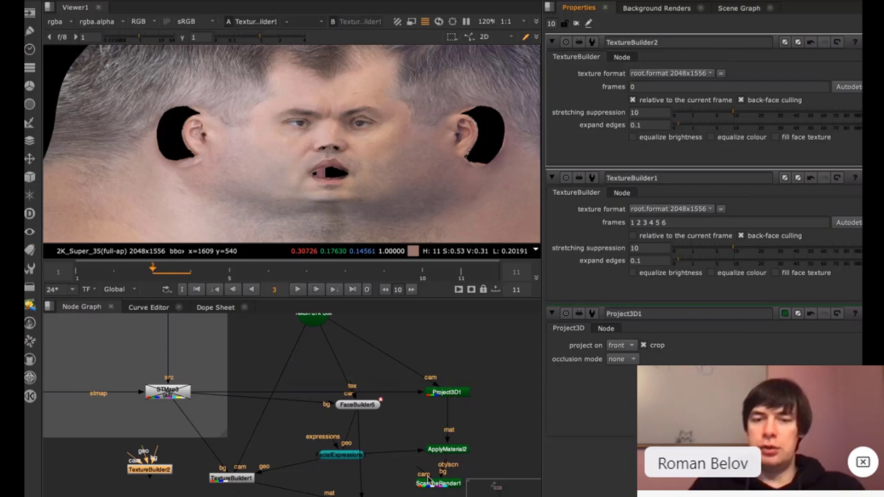
- Connect TextureBuilder2 to the camera node feeding FaceBuilder5, to STMap3 as background and to FaceBuilder5 as geometry, and view its output
left_click_drag(133, 456, 314, 322)
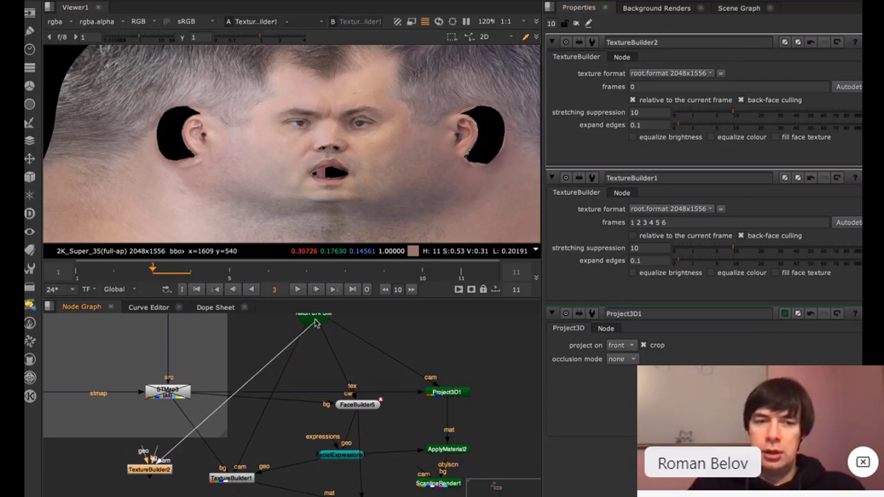
left_click_drag(160, 458, 168, 391)
left_click_drag(143, 451, 346, 413)
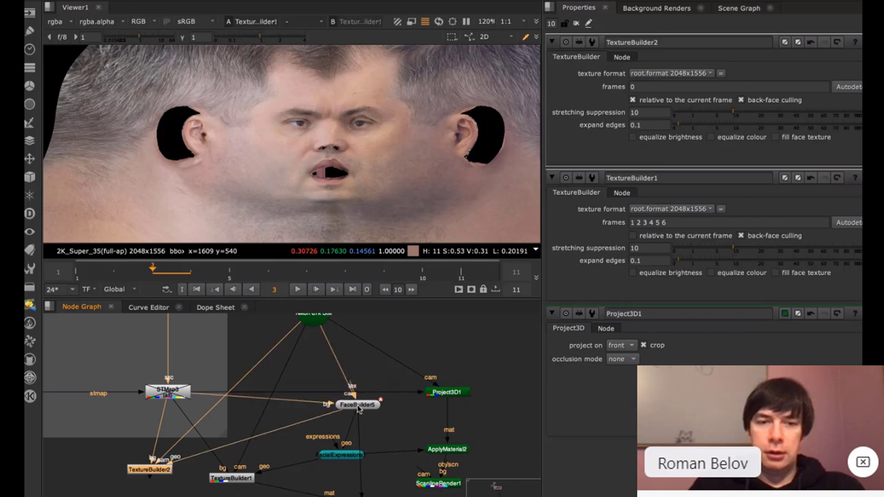
key("1")
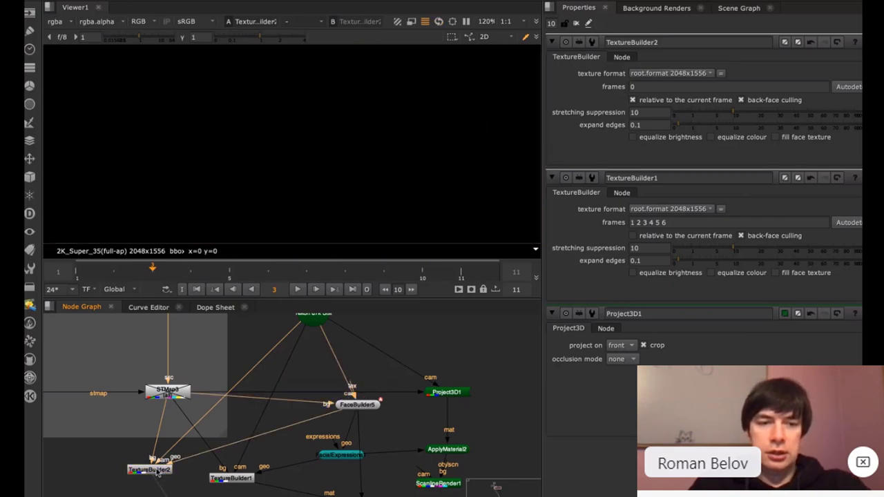
- Reconnect TextureBuilder2's geo input from FaceBuilder5 to the FacialExpressions node
scroll(315, 138, "down", 5)
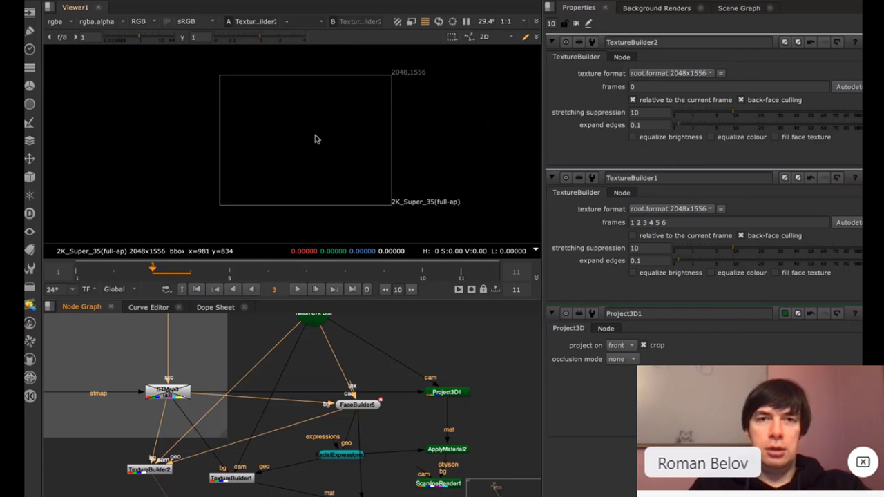
left_click_drag(341, 410, 347, 458)
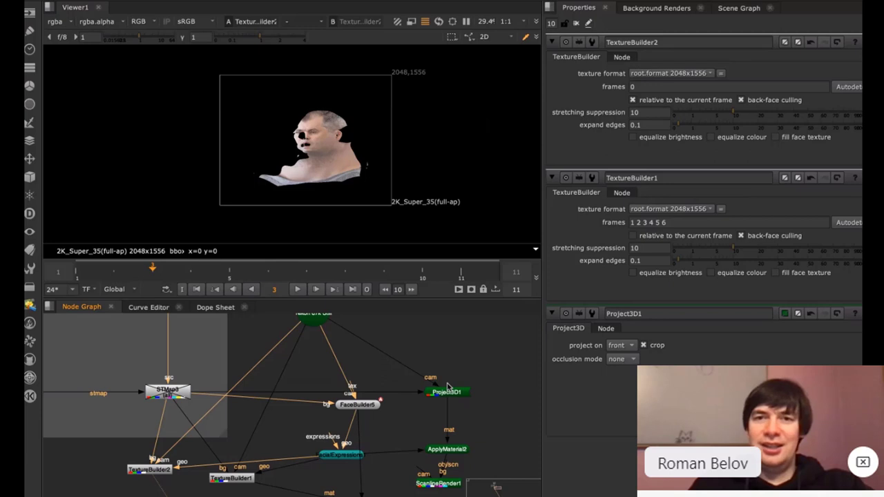
scroll(318, 125, "up", 8)
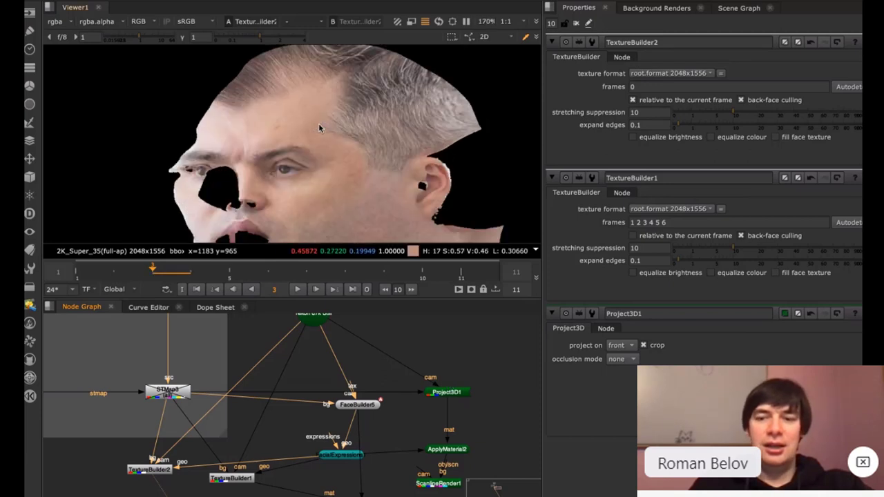
- Compare the TextureBuilder2 texture with the ScanlineRender1 projection by switching the viewer between them
left_click(152, 473)
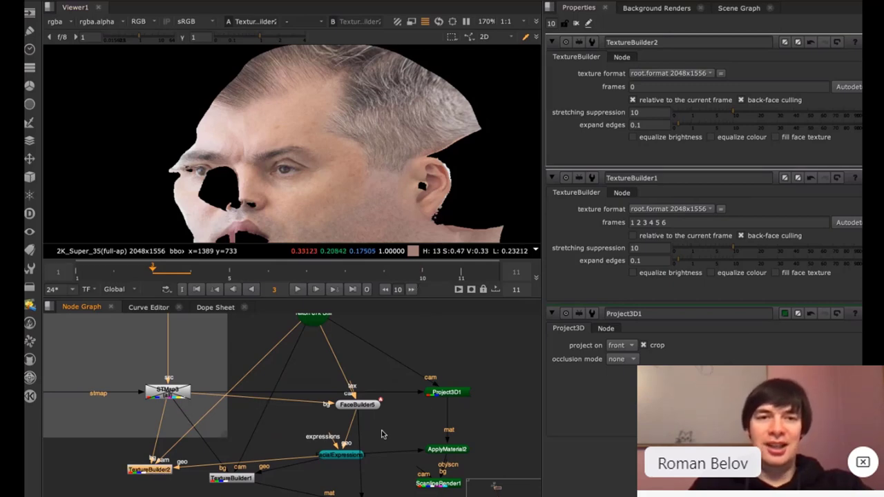
left_click(430, 483)
key("1")
key("2")
key("1")
key("2")
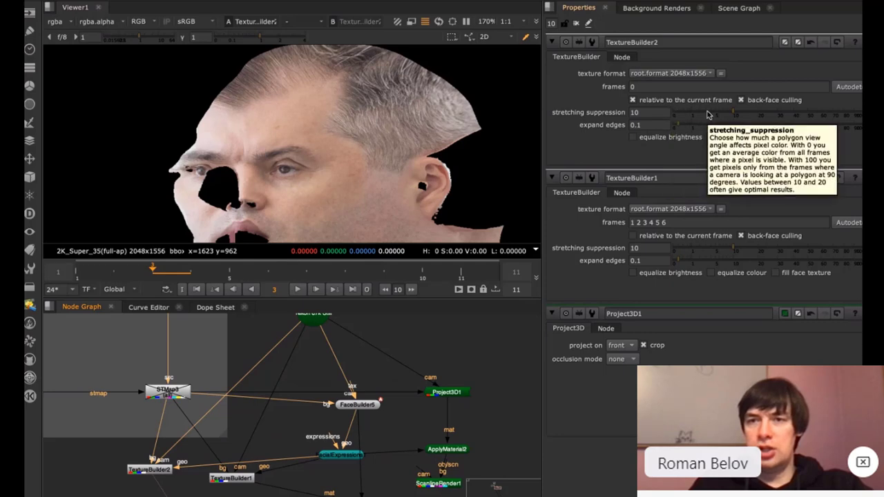
- Set TextureBuilder2's stretching suppression to 0 and raise its expand edges to 4.8
double_click(634, 112)
type("0")
key("Return")
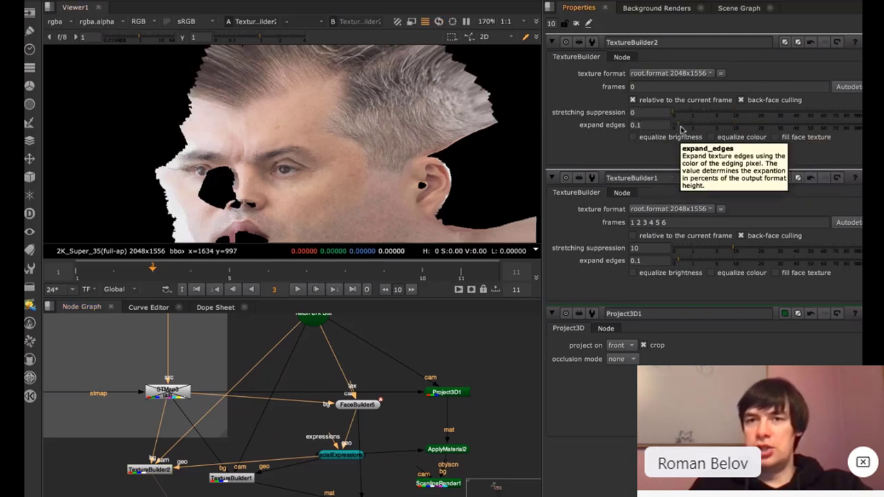
left_click_drag(682, 128, 715, 128)
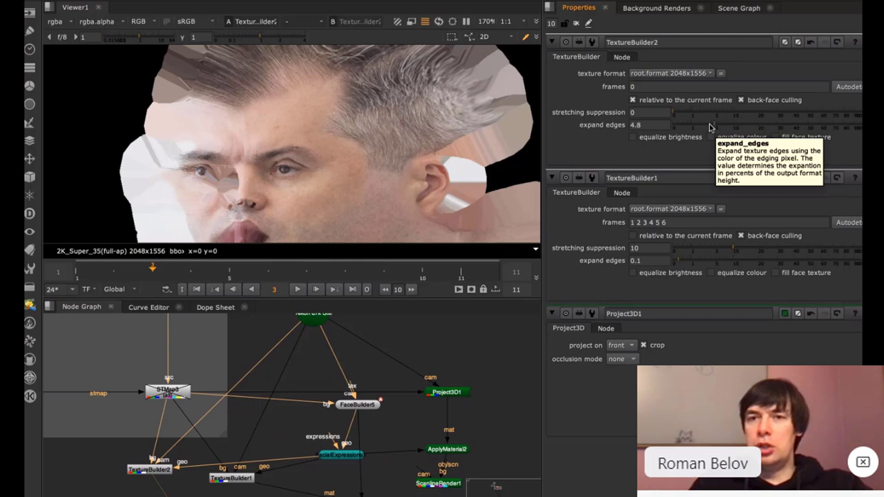
- Set TextureBuilder2's relative frames to -1 0 1
left_click(659, 87)
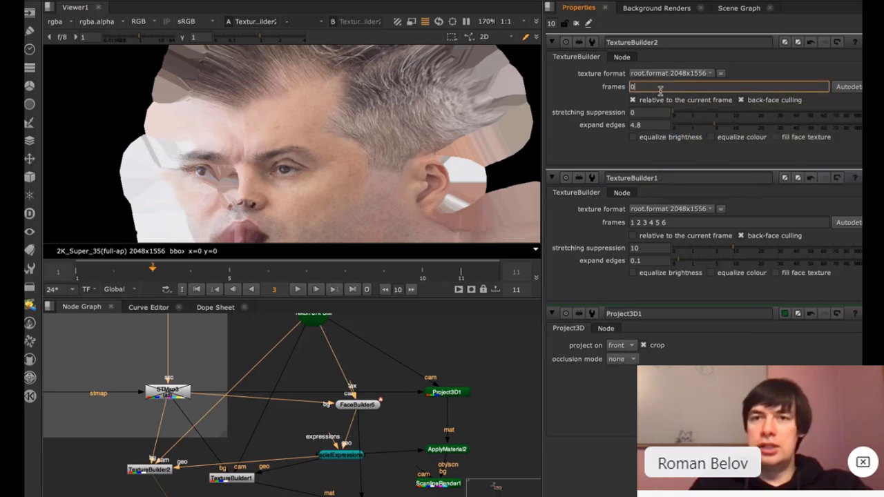
key("Home")
type("-1 0 ")
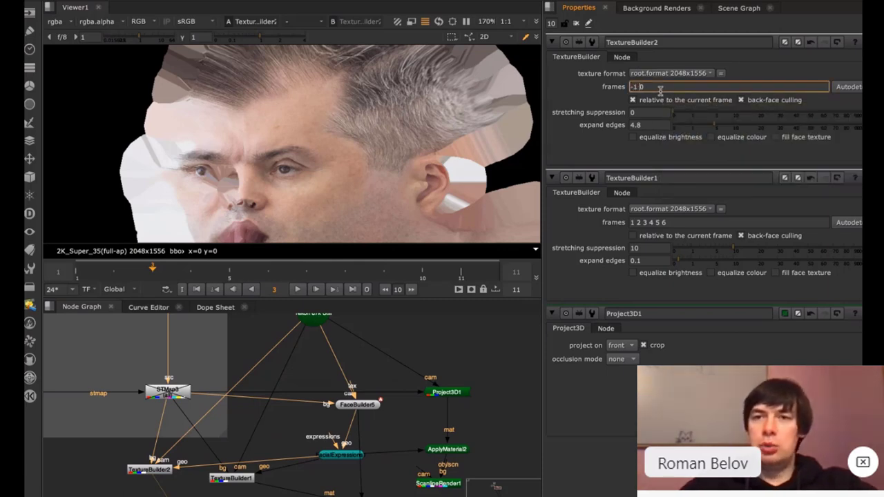
type("1")
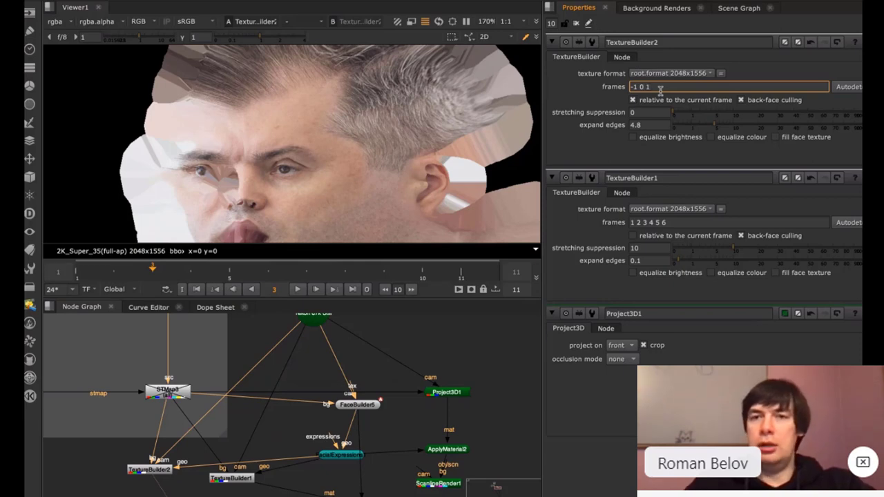
key("Return")
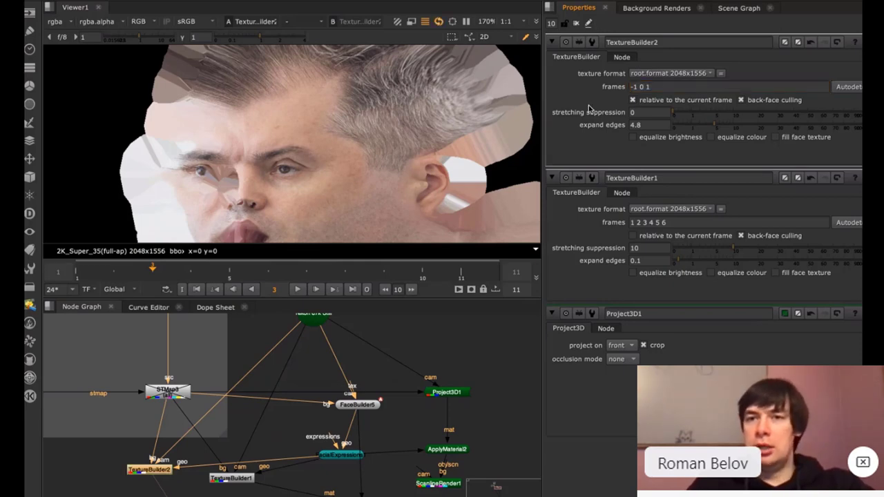
- Set TextureBuilder2's stretching suppression to 10 and its expand edges to 0.1
left_click(648, 113)
type("10")
key("Tab")
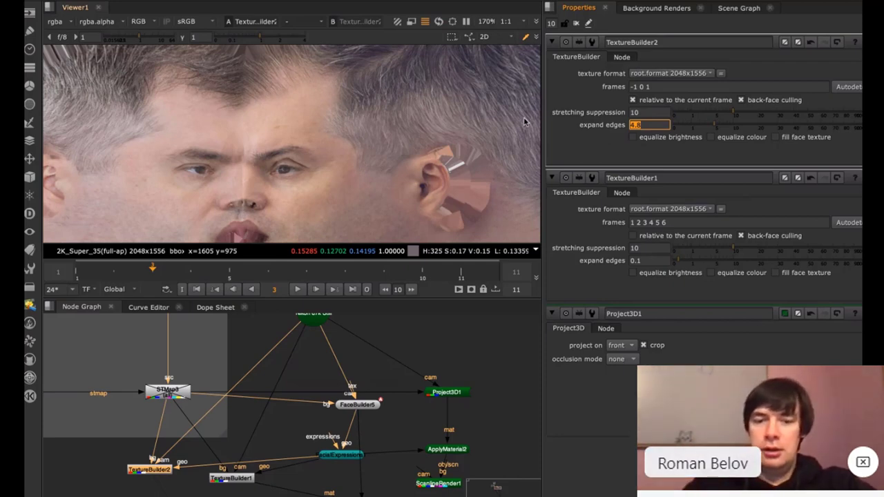
type("0.1")
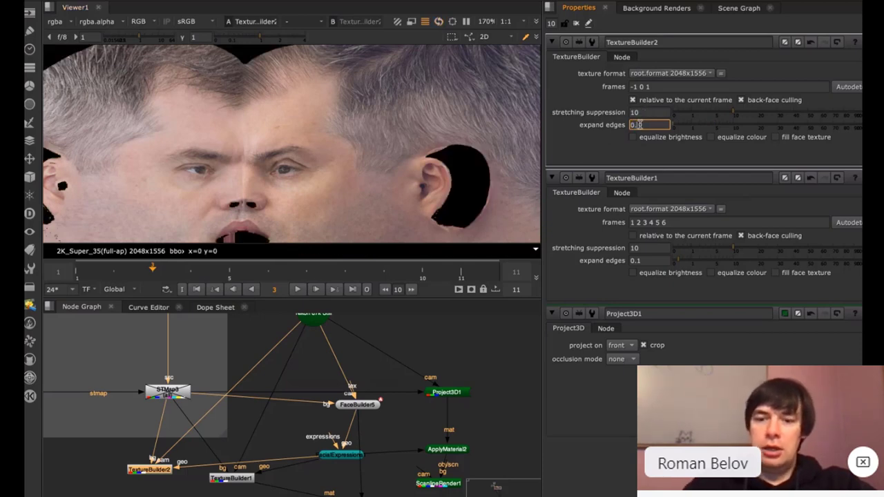
double_click(639, 124)
type("0.1")
key("Return")
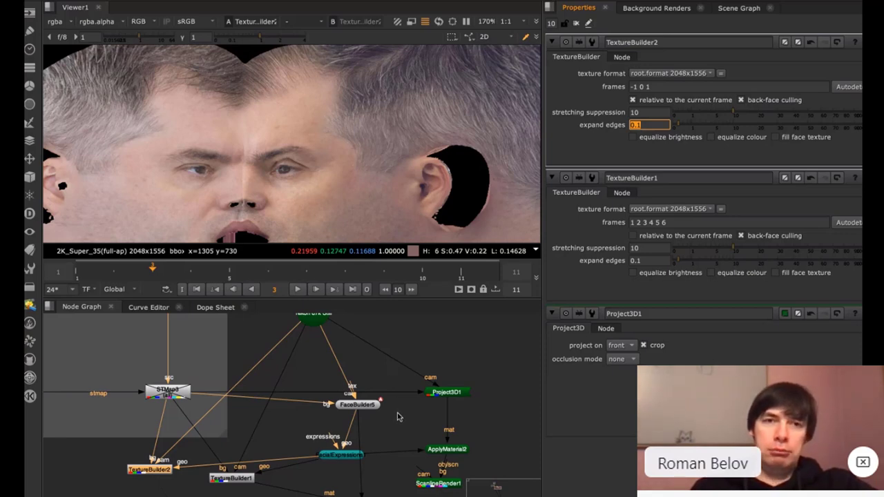
- Switch to the Keynote presentation and go to the "FaceBuilder. New Model 1" slide
key("super+Tab")
key("super+Tab")
key("super+Tab")
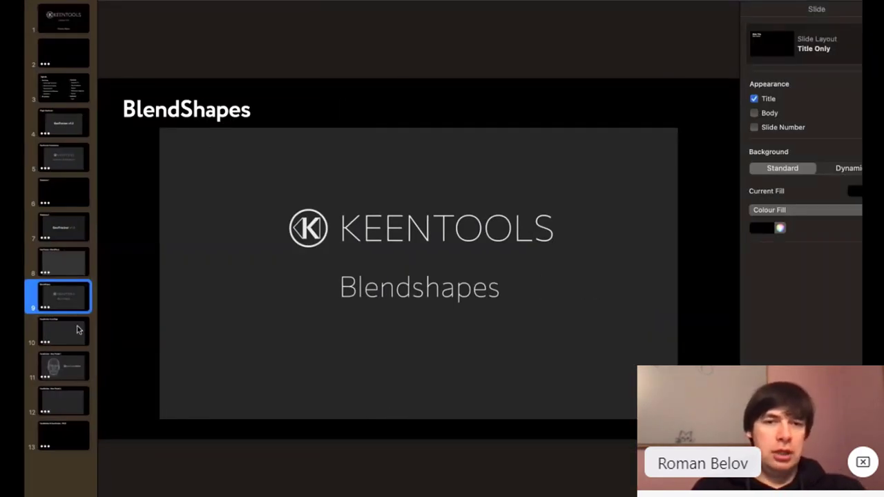
left_click(78, 330)
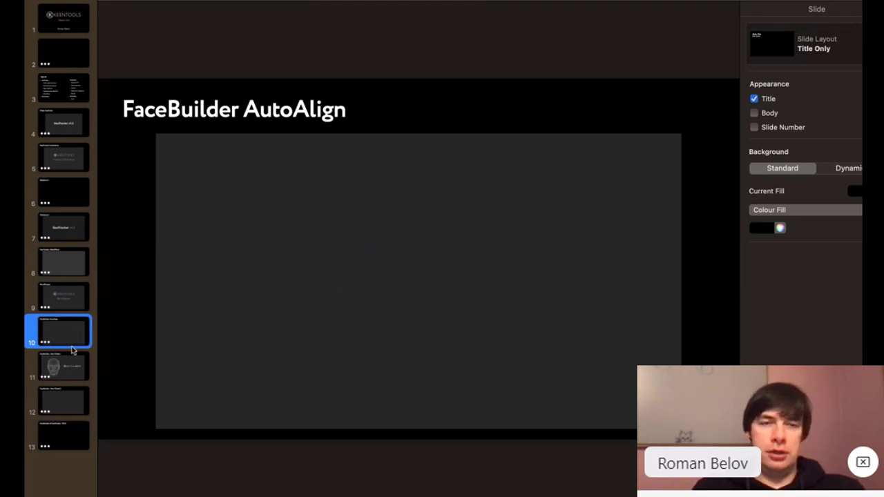
left_click(69, 375)
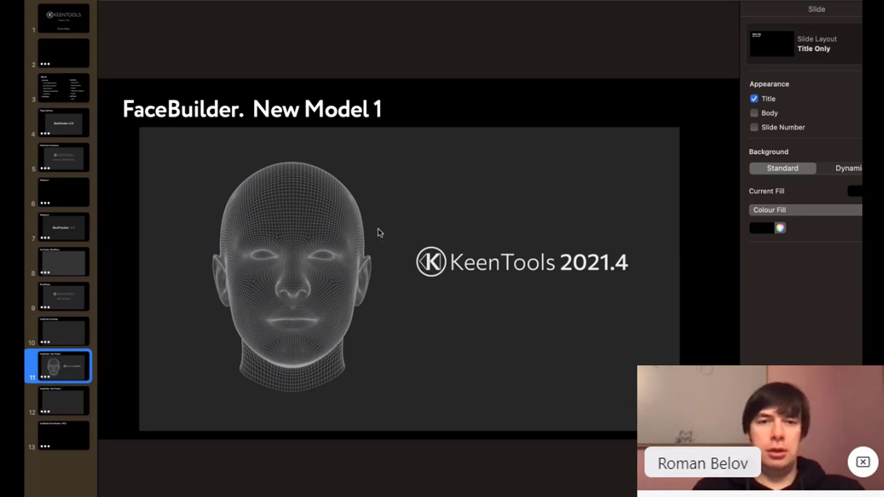
- Play the movie on the "FaceBuilder. New Model 1" slide, pausing it at the Relighting section and at "1. Place a model"
left_click(352, 313)
left_click(413, 282)
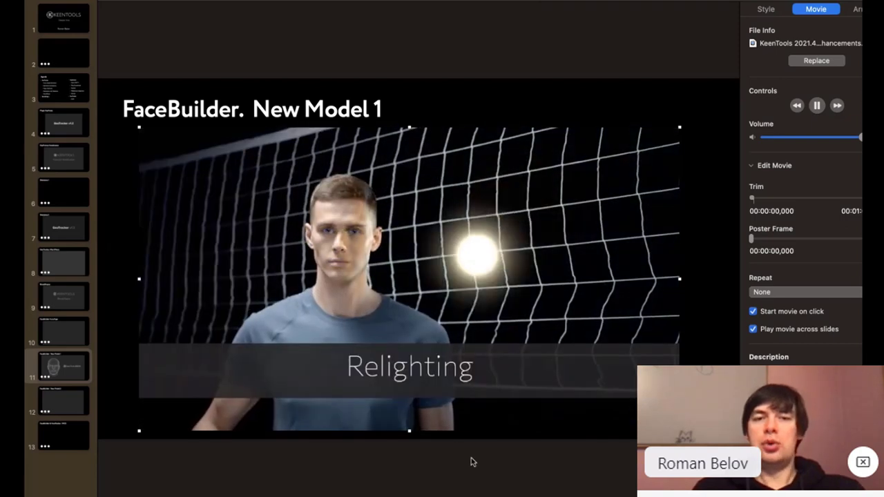
left_click(399, 415)
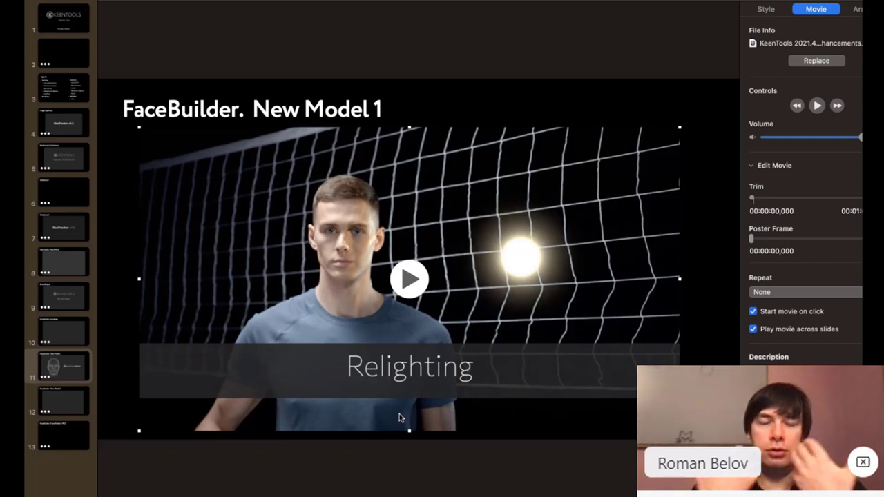
left_click(408, 279)
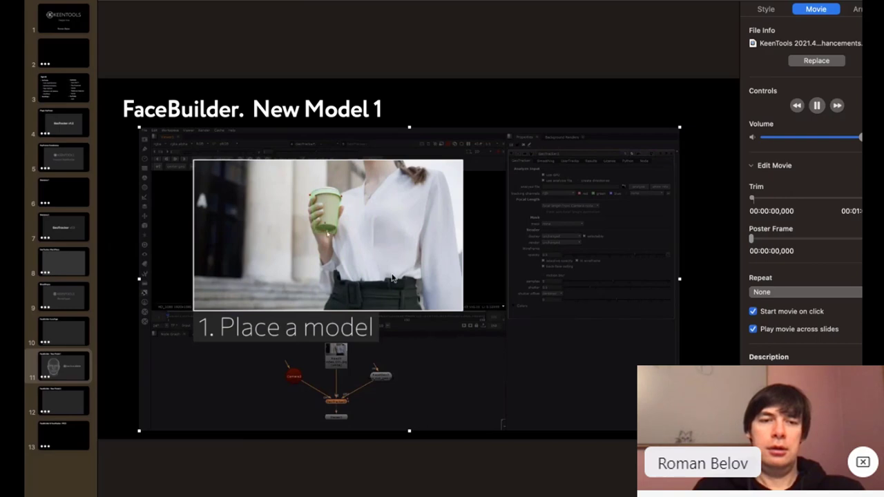
left_click(392, 279)
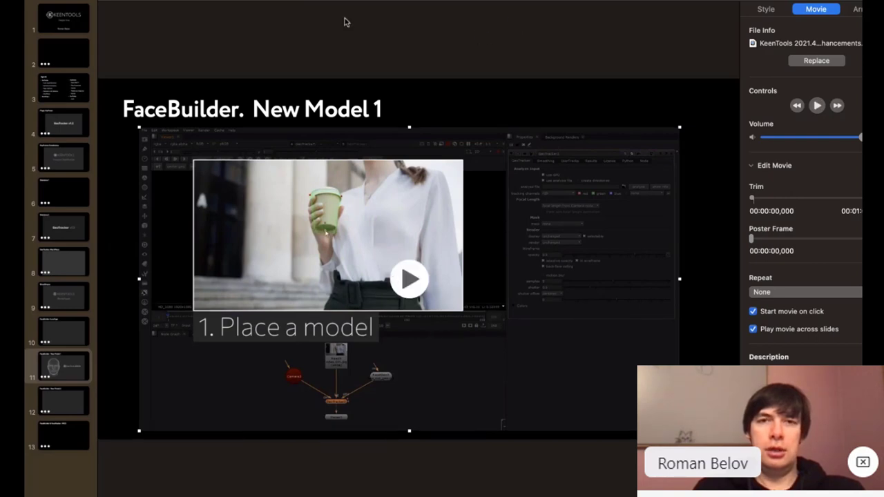
- Preview the slide in full-screen presentation, leave the slideshow, and go to the "FaceBuilder. New Model 2" slide
key("alt+super+p")
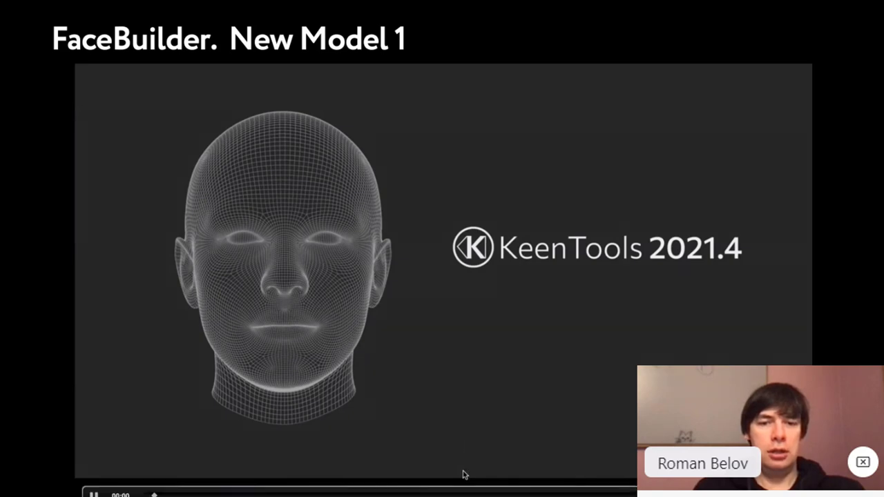
mouse_move(480, 491)
left_mouse_down()
mouse_move(646, 491)
mouse_move(473, 493)
left_mouse_up()
key("Escape")
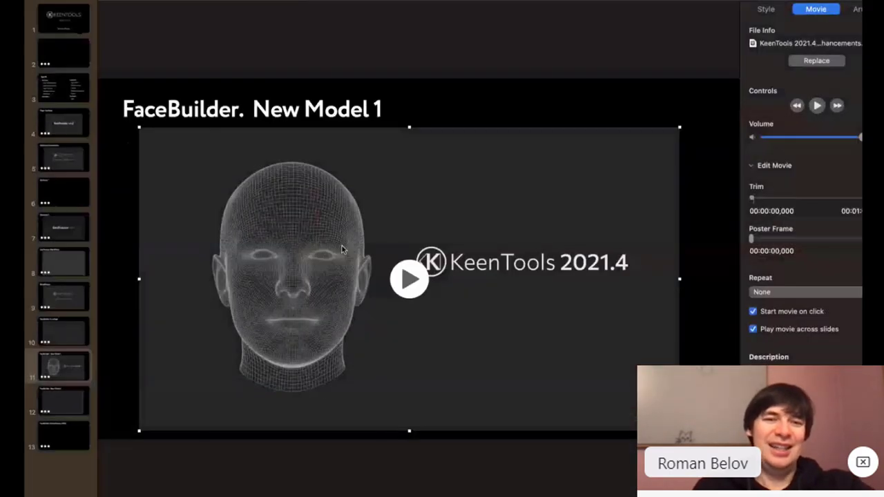
left_click(67, 408)
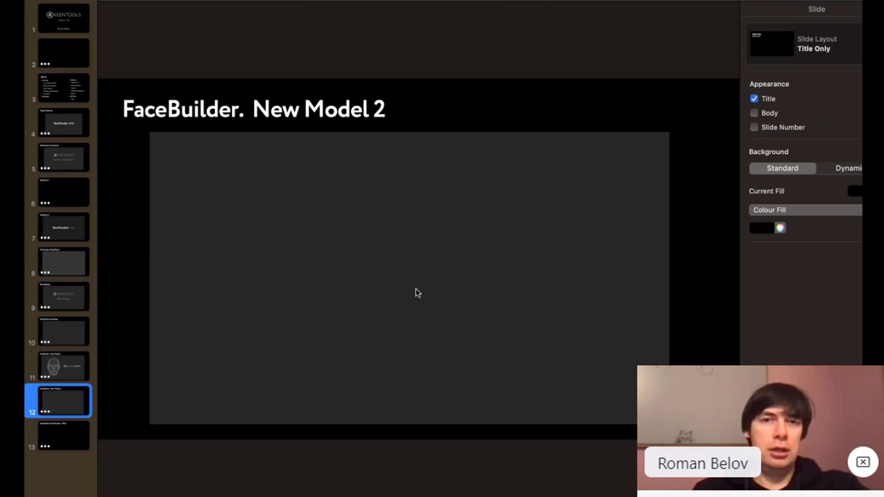
- Play the "FaceBuilder. New Model 2" movie, then present the slide full screen and pause its movie at the MetaHuman hairstyle selection
left_click(388, 320)
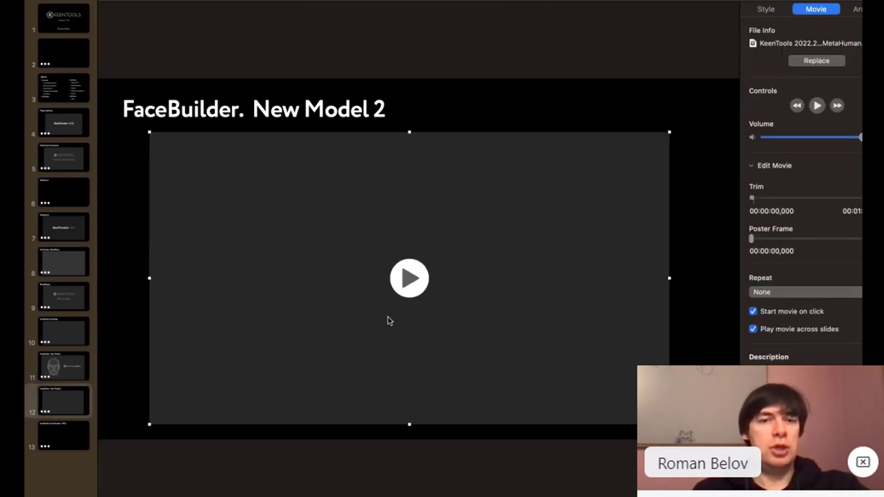
left_click(410, 279)
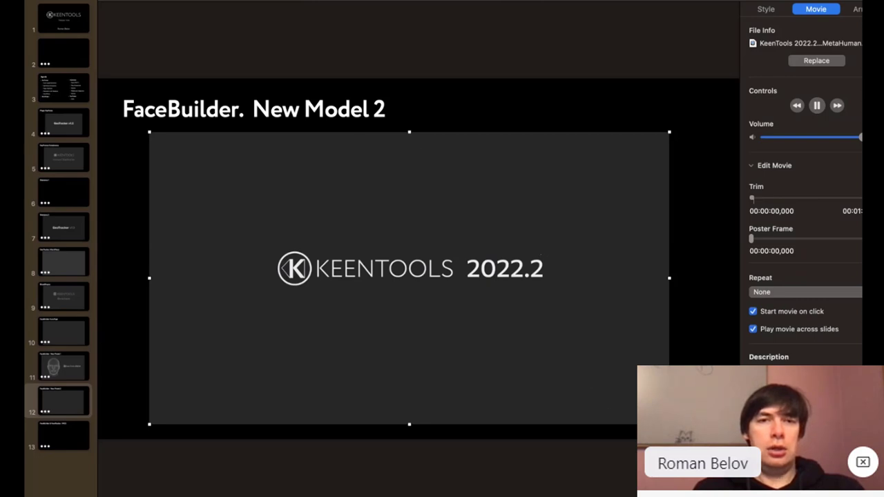
key("alt+super+p")
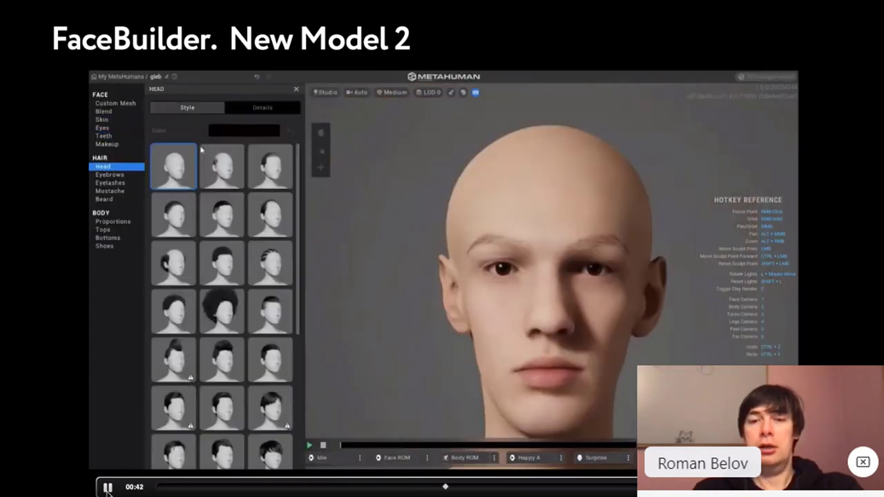
left_click(107, 488)
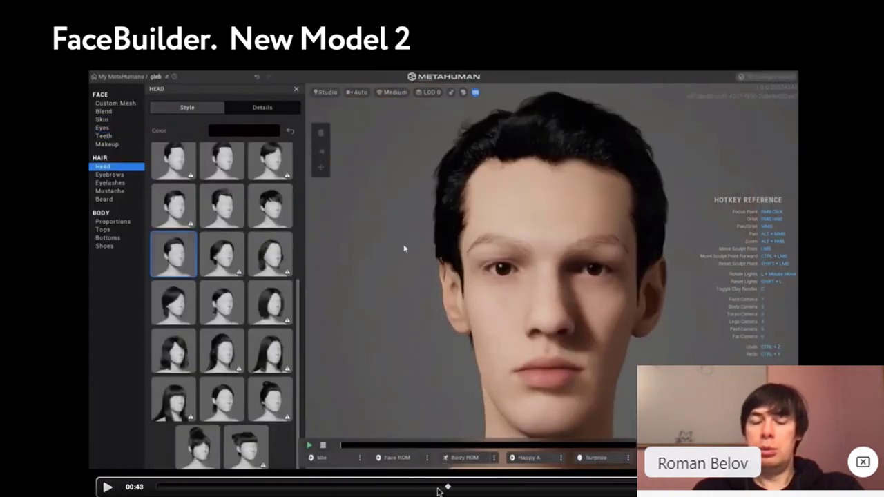
- Scrub the paused movie between 00:37 and 00:39 to examine the facial and ear contours in the MetaHuman identity frames
left_click_drag(433, 491, 414, 489)
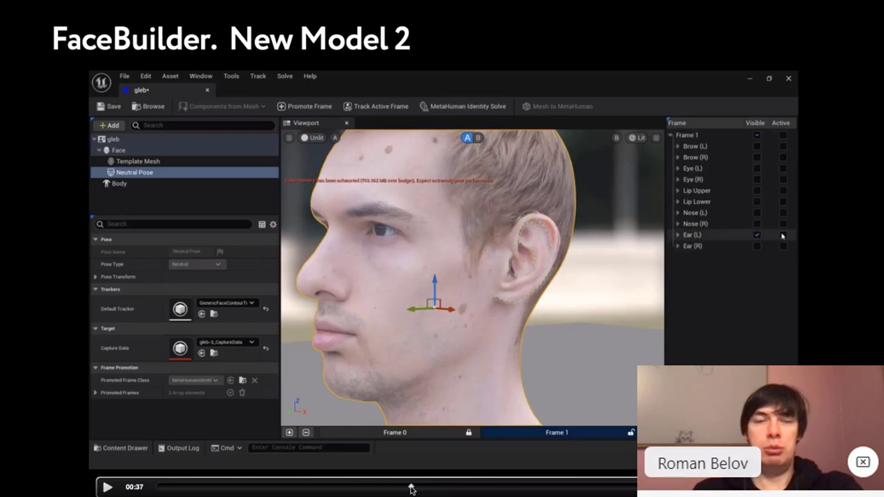
left_click(411, 488)
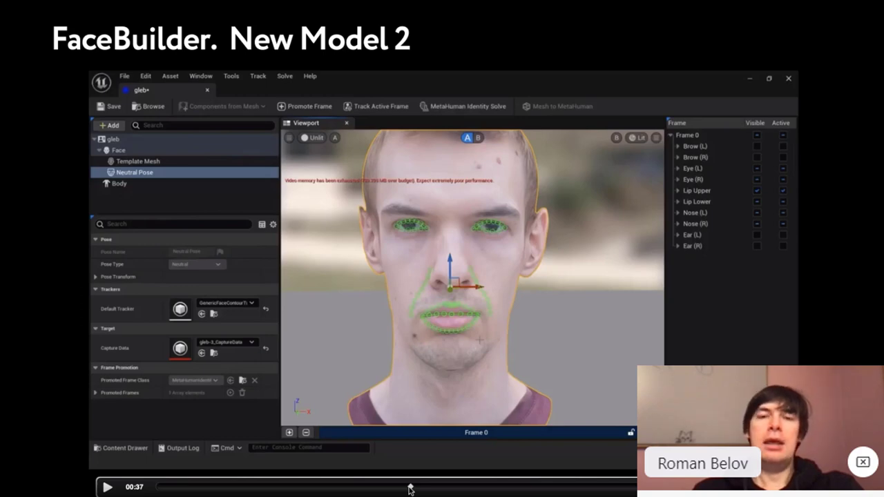
mouse_move(410, 488)
left_mouse_down()
mouse_move(393, 488)
mouse_move(407, 488)
left_mouse_up()
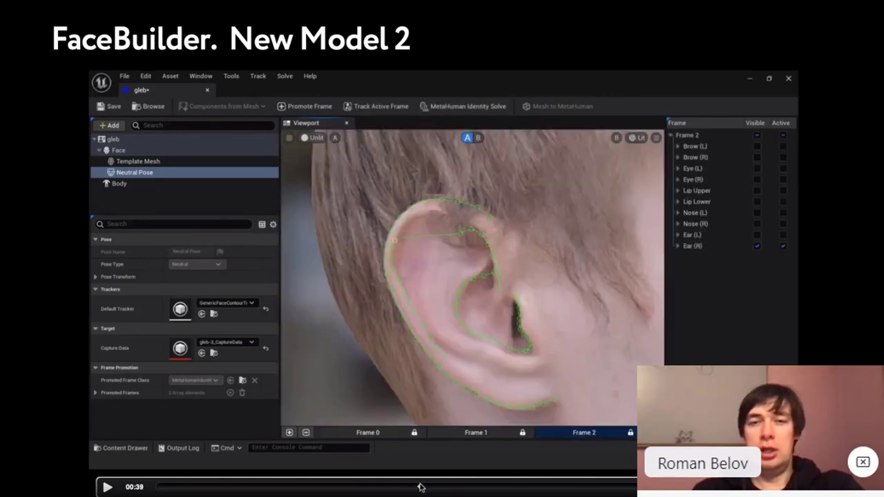
left_click(418, 487)
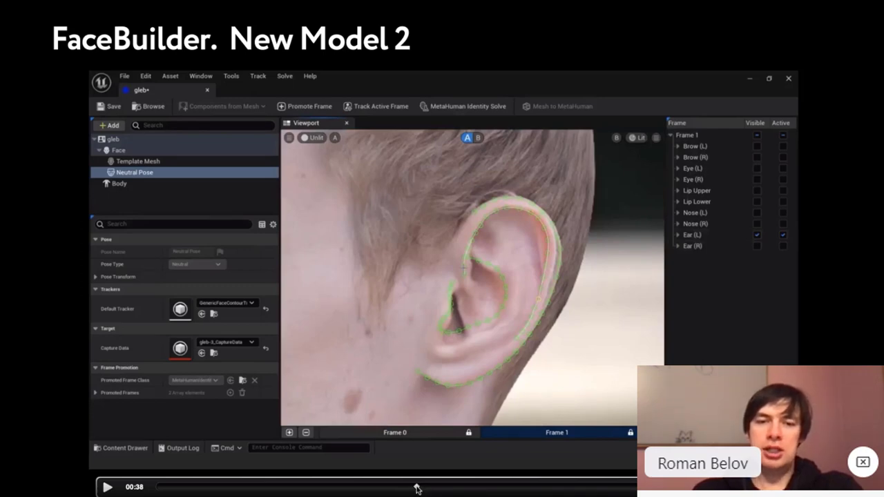
left_click_drag(417, 488, 409, 488)
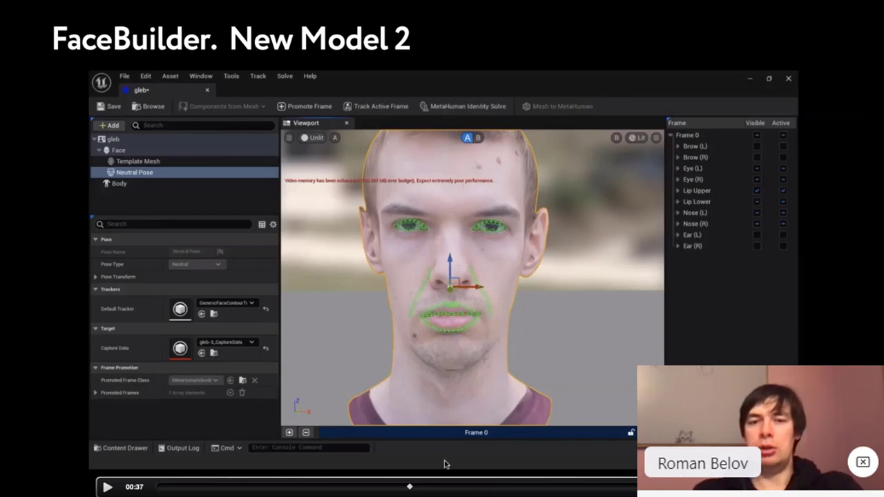
left_click(413, 488)
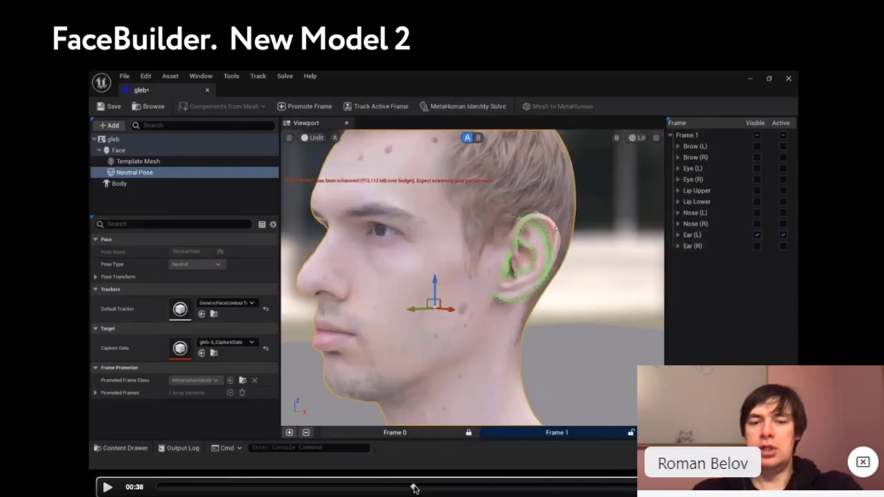
left_click_drag(415, 489, 423, 488)
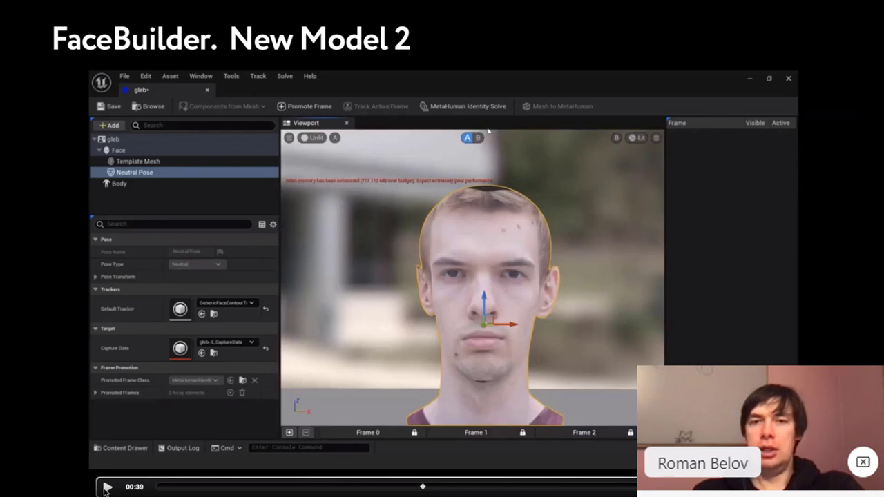
- Resume the movie, pausing at the MetaHuman Creator head, the skin colour settings, and the "MetaHuman-compatible texture" title
left_click(107, 488)
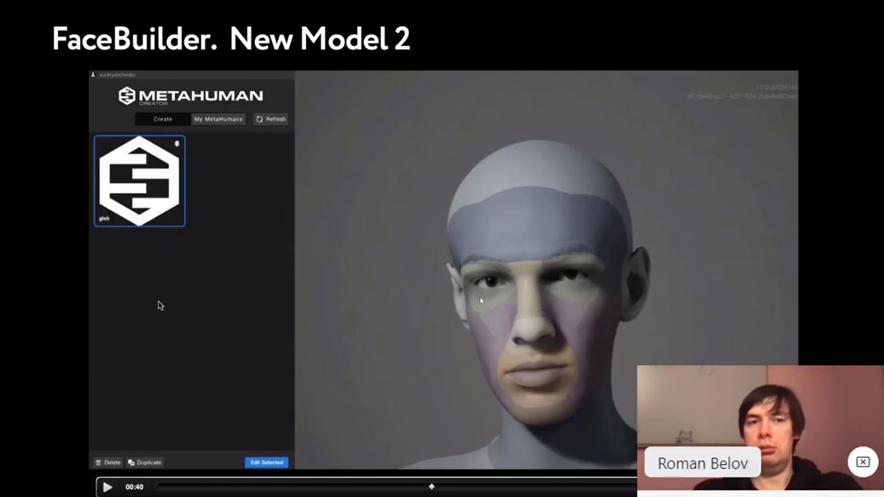
left_click(107, 488)
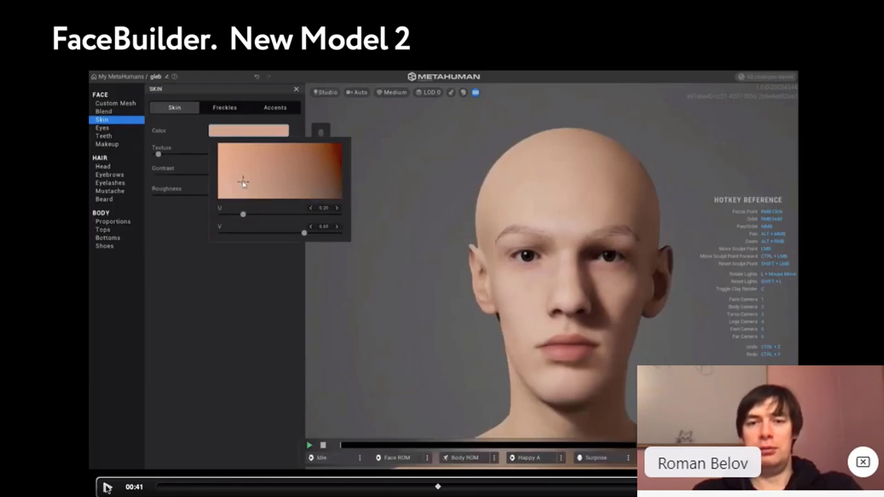
left_click(107, 488)
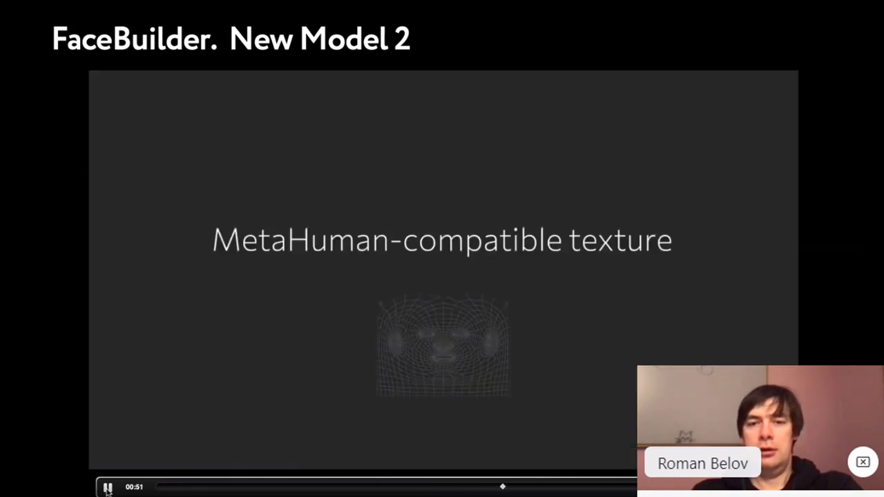
left_click(107, 487)
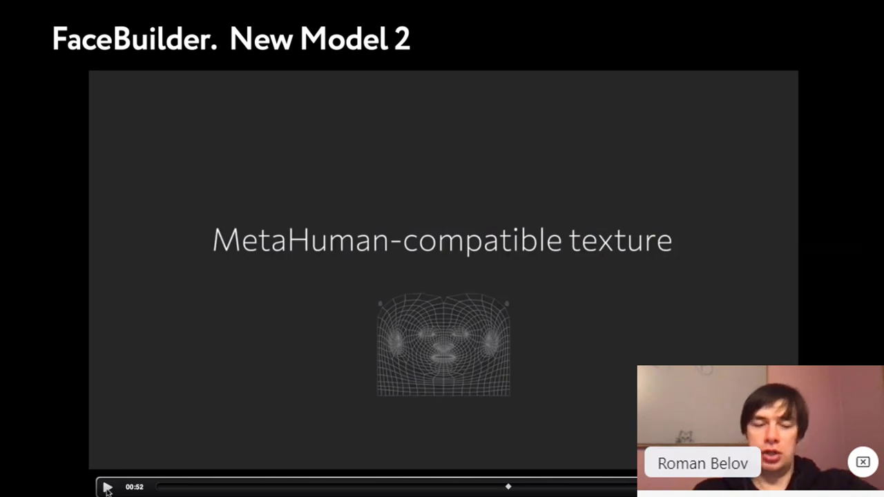
- Leave the slideshow and switch to the Nuke project with the TextureBuilder setup, declining to kill the Frame Server processes
key("Escape")
key("super+Tab")
key("super+Tab")
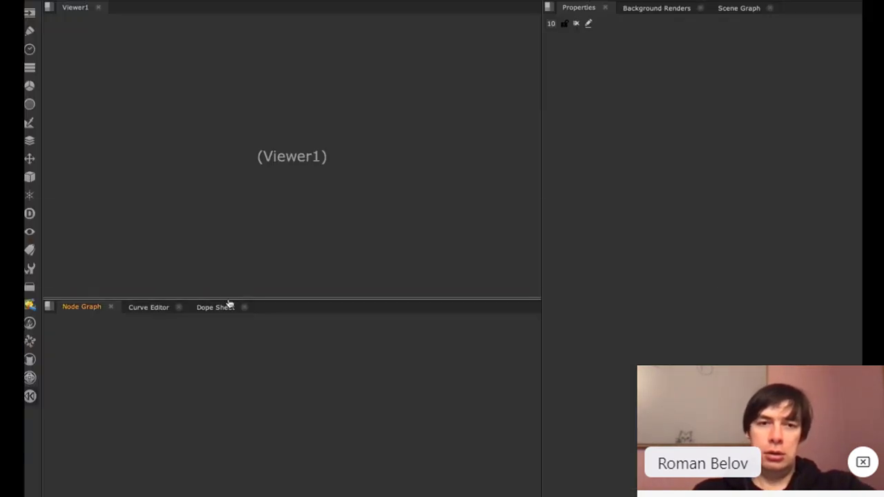
key("super+Tab")
key("super+Tab")
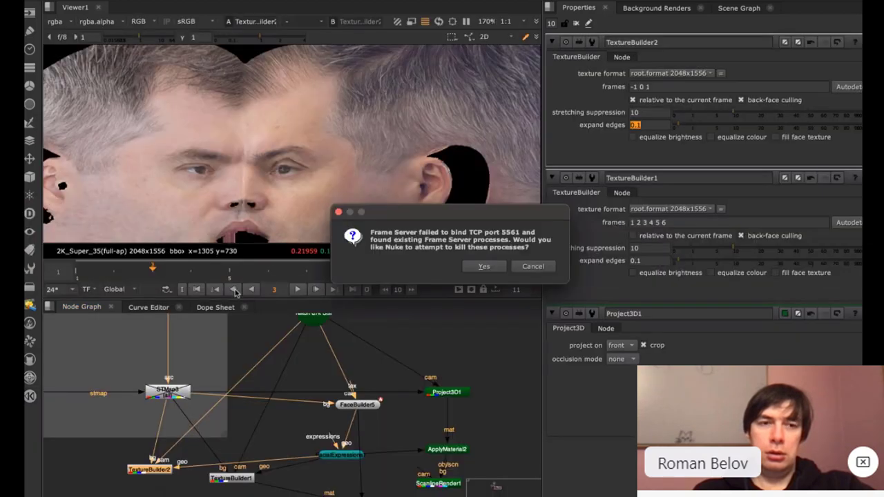
left_click(532, 266)
- Open the FaceBuilder5 properties and review the topology options, keeping high poly
double_click(357, 405)
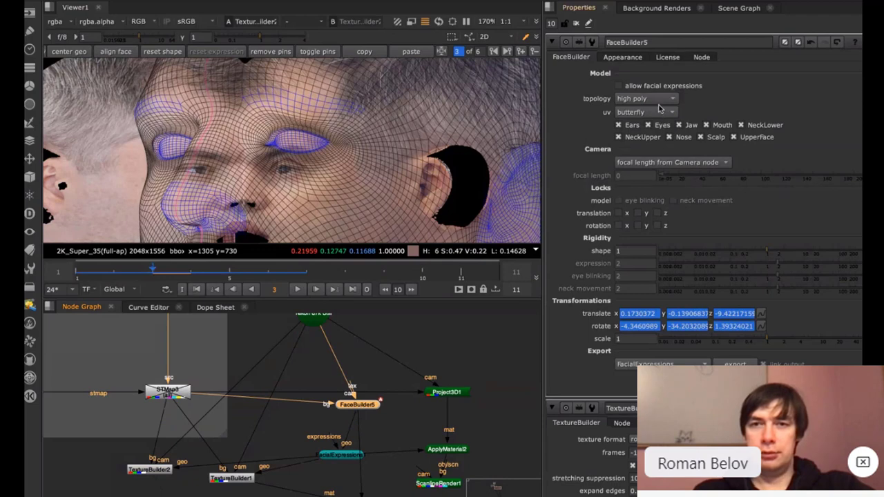
scroll(405, 187, "down", 4)
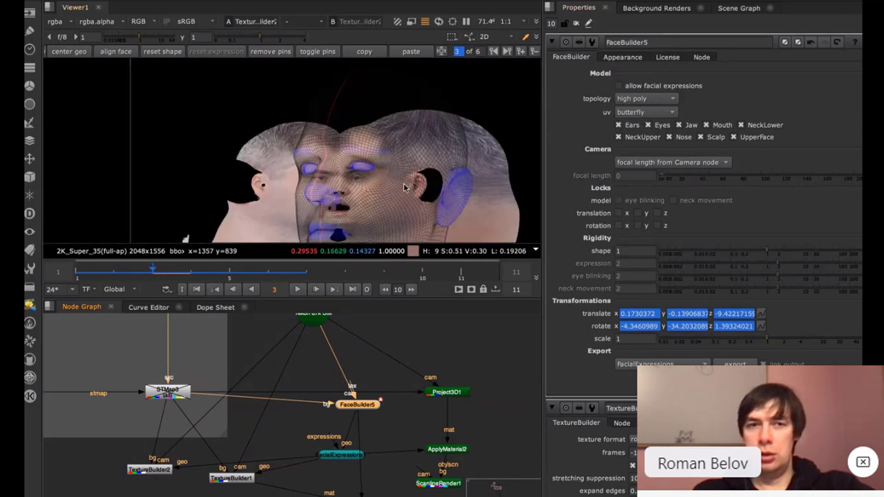
left_click(655, 101)
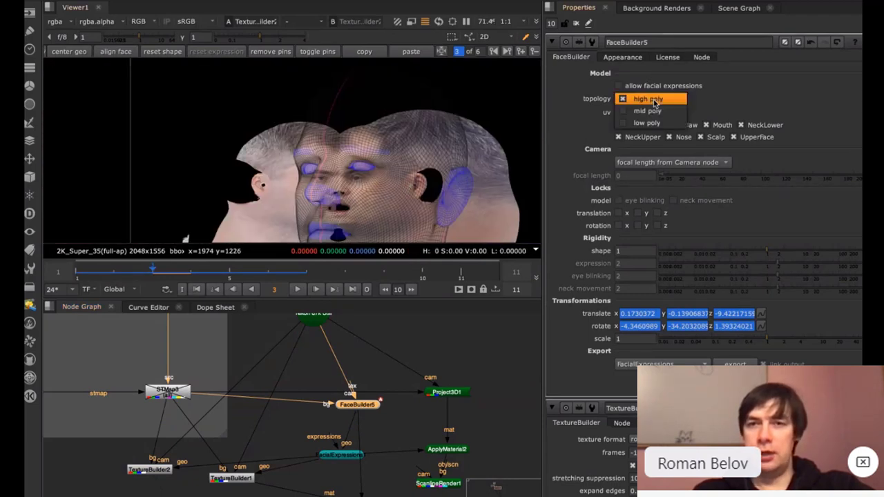
left_click(655, 100)
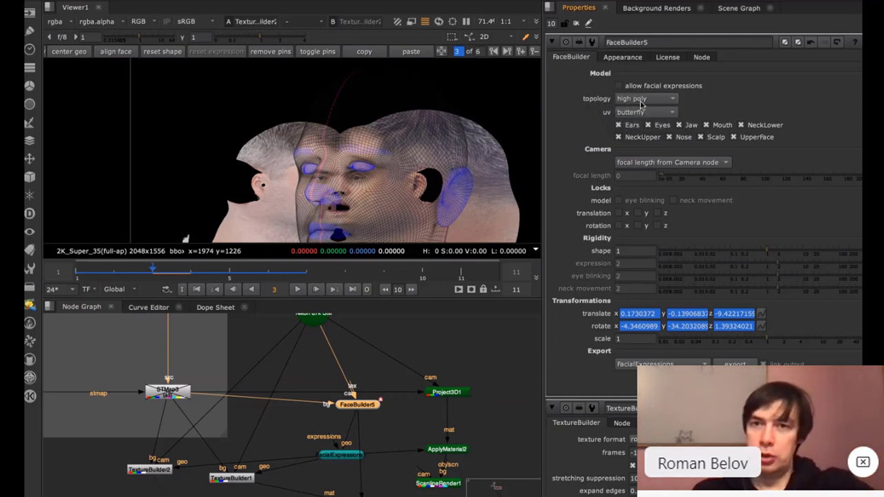
left_click(641, 101)
left_click(715, 112)
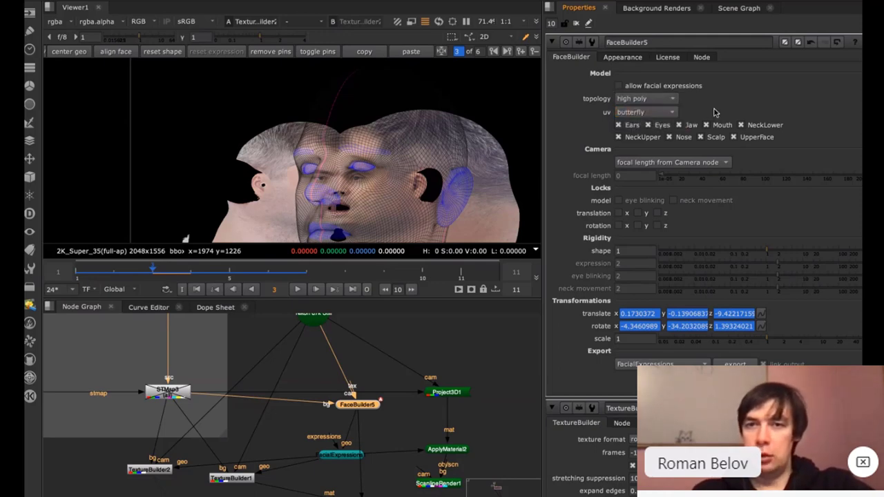
- Set FaceBuilder5's UV layout to mh and display TextureBuilder1's texture in the viewer with the overlay off
left_click(648, 114)
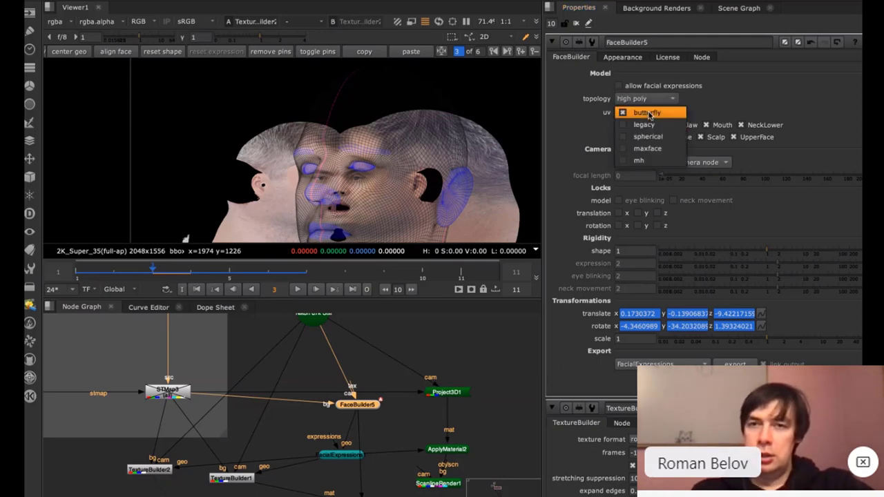
left_click(642, 163)
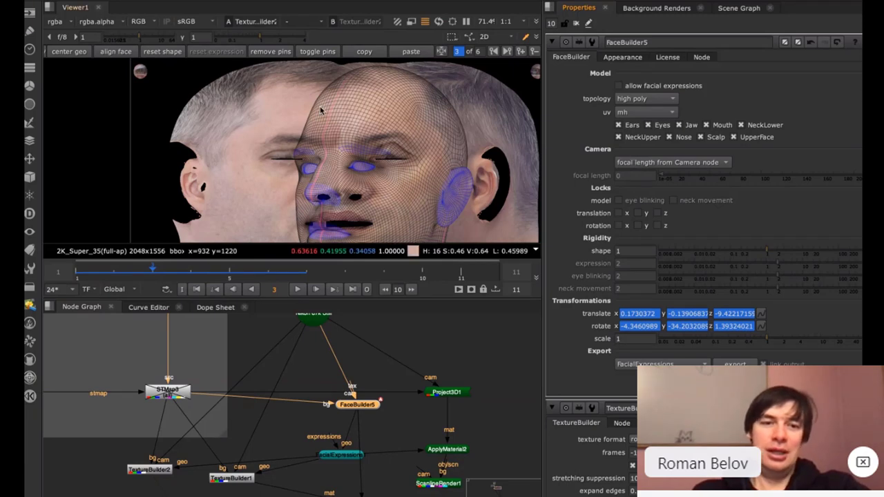
key("o")
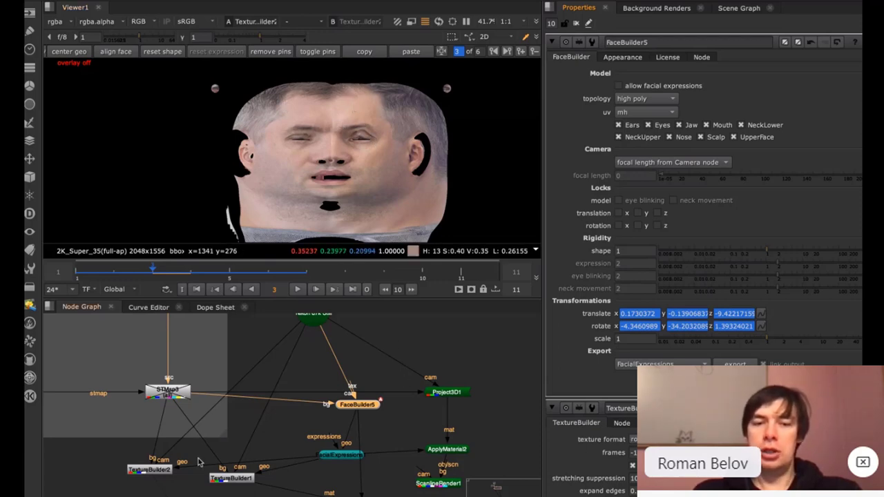
left_click(226, 479)
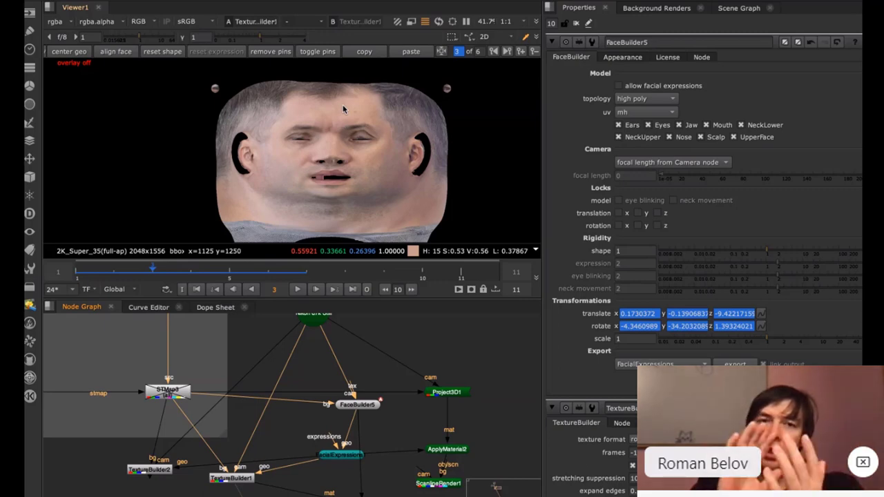
- Switch back to the Keynote presentation
key("super+Tab")
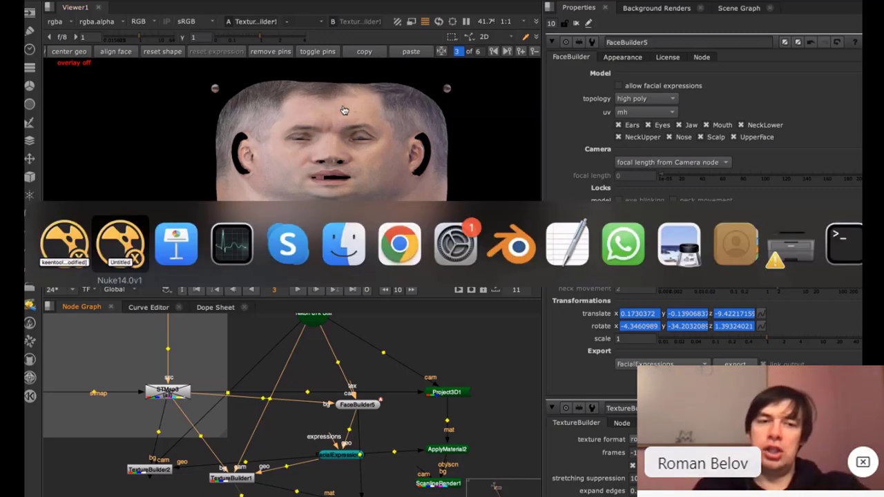
key("super+Tab")
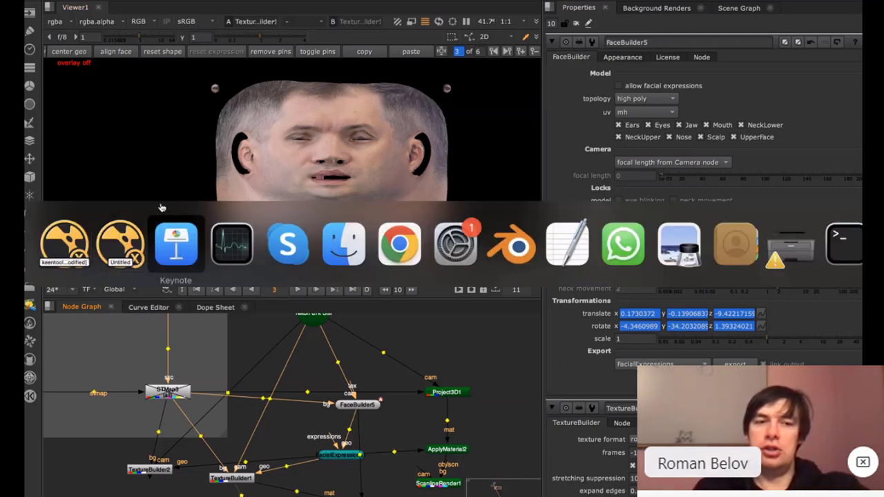